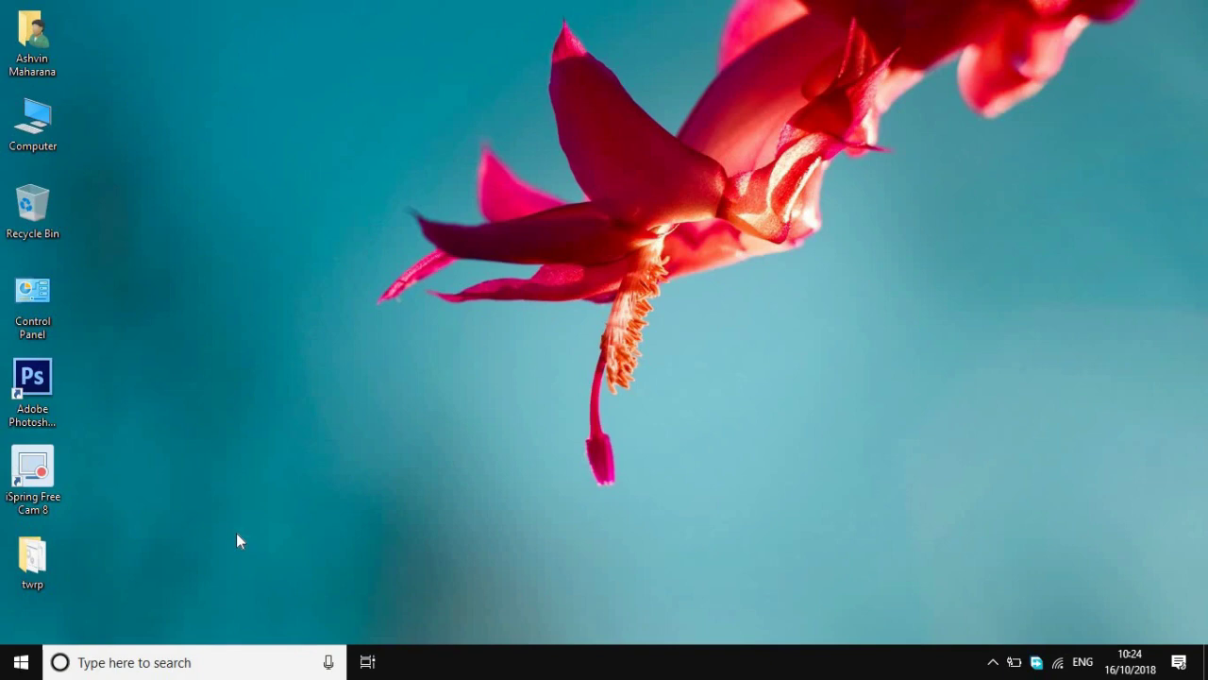
- Launch Excel 2007 by searching 'exce' in the Start menu
key("super")
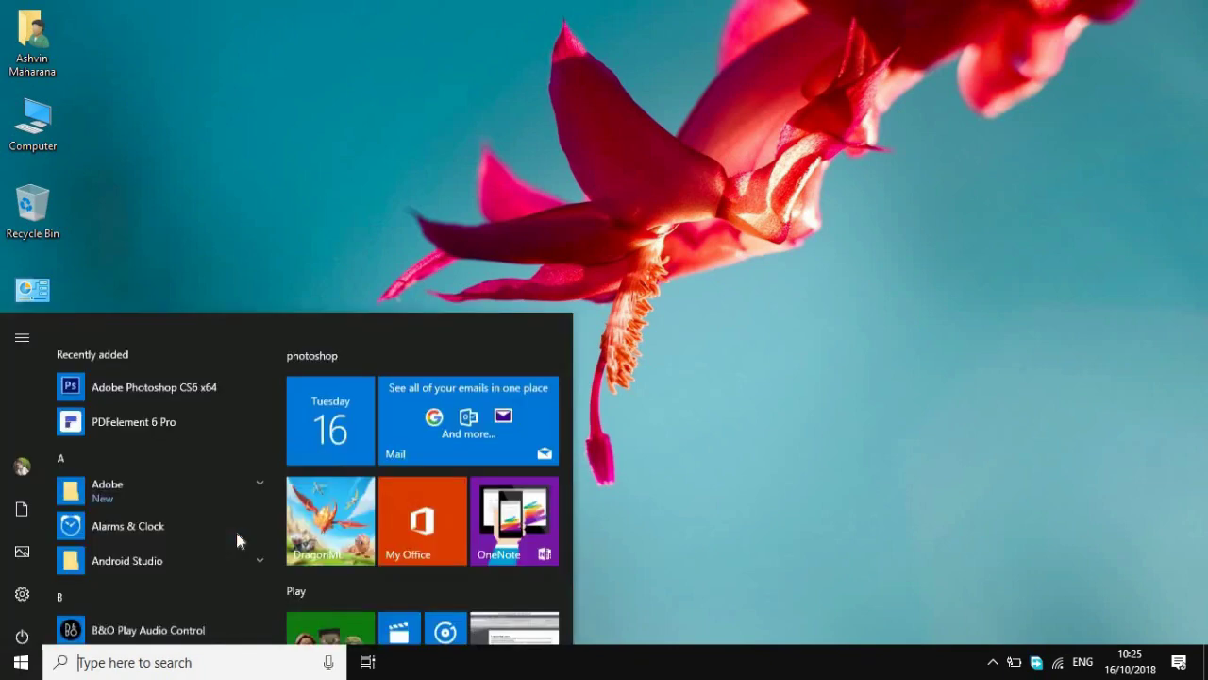
type("exce")
key("Return")
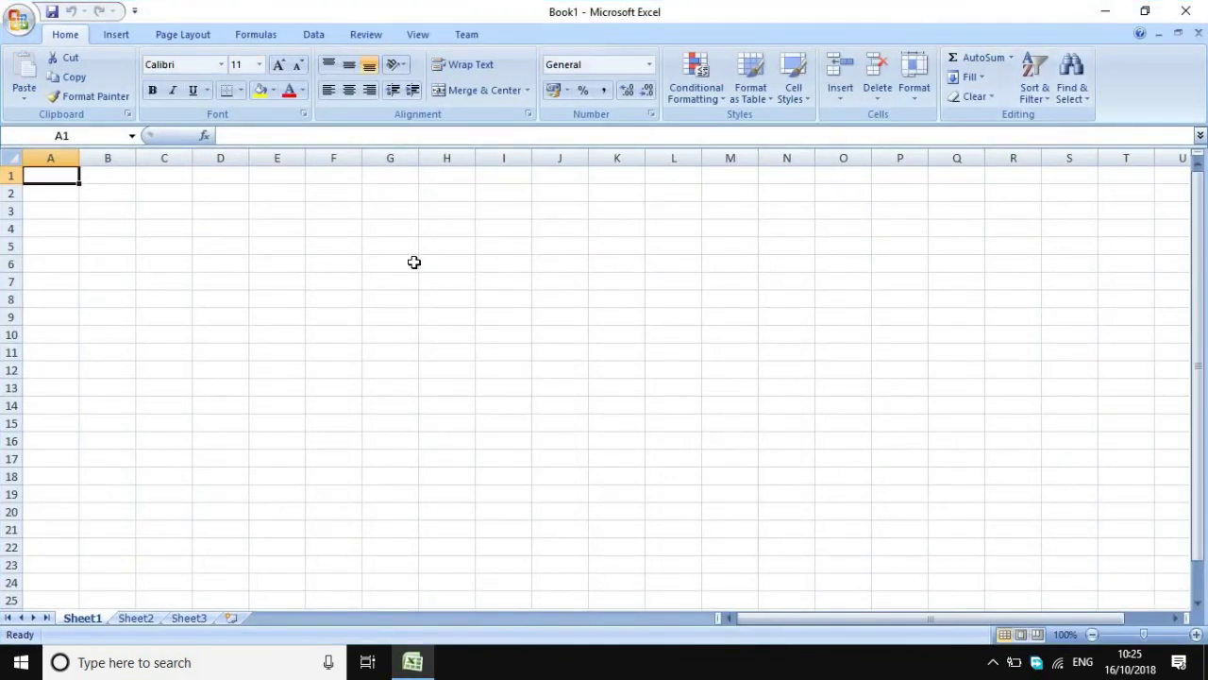
- Enter headers Srno, Student Name, Course and Total Fees across row 7 starting at B7
left_click(122, 283)
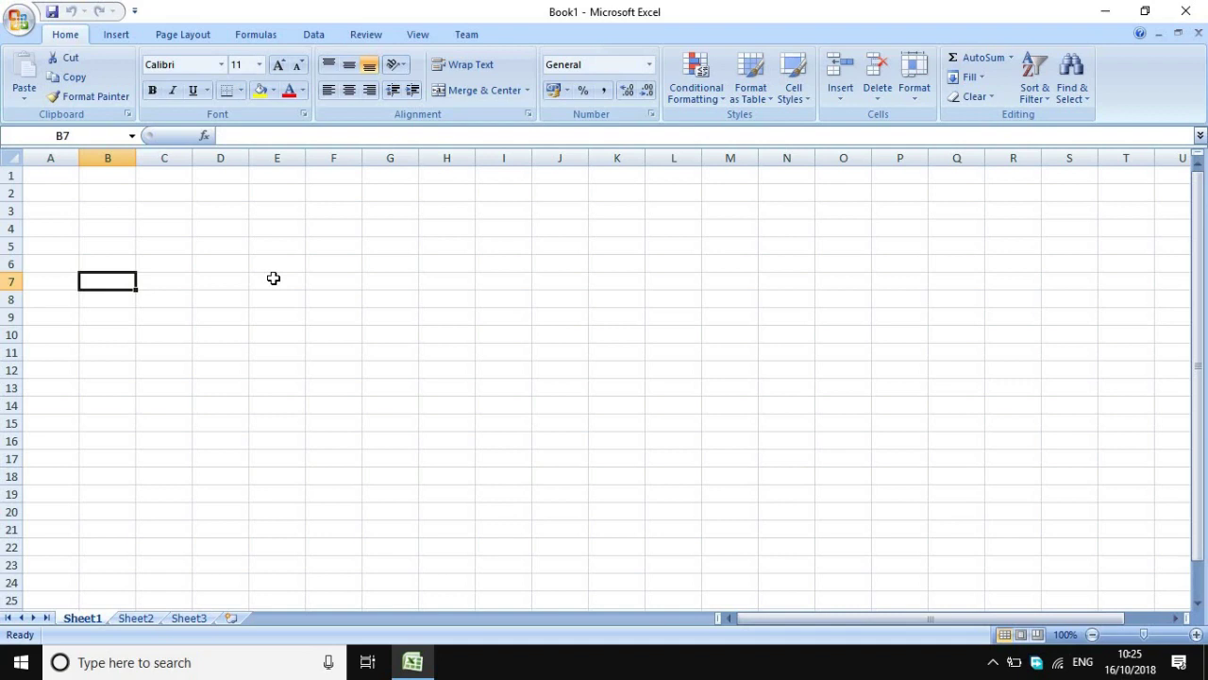
type("Srno")
key("Tab")
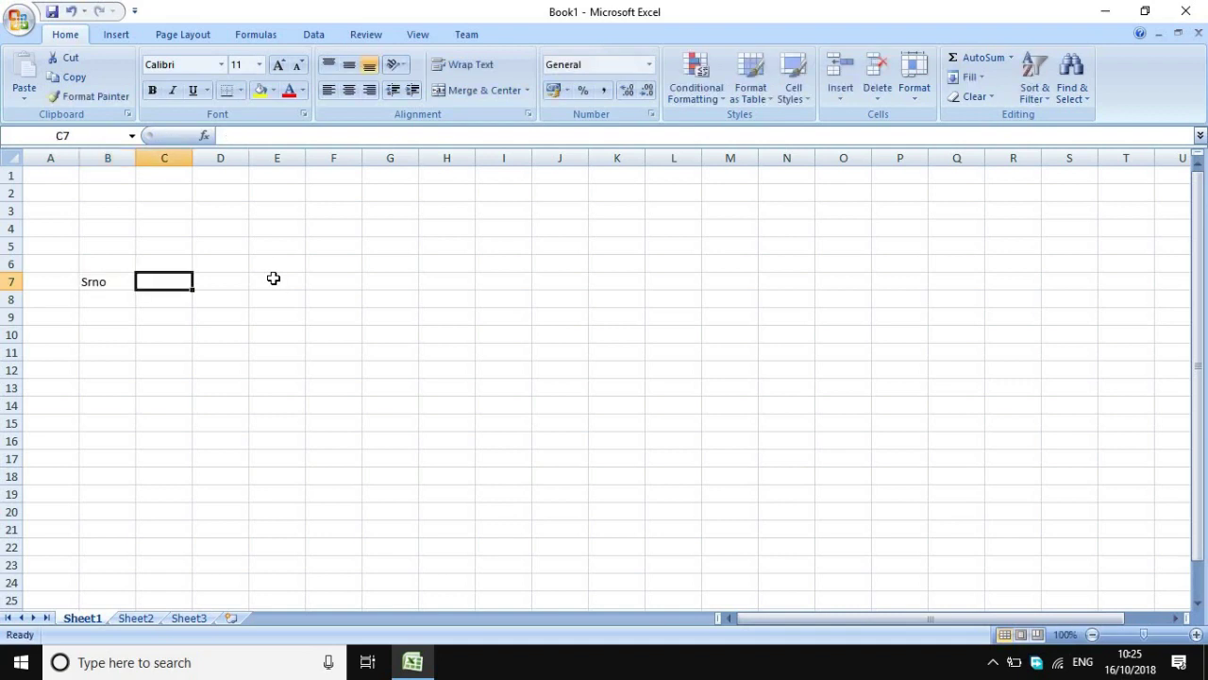
type("Student")
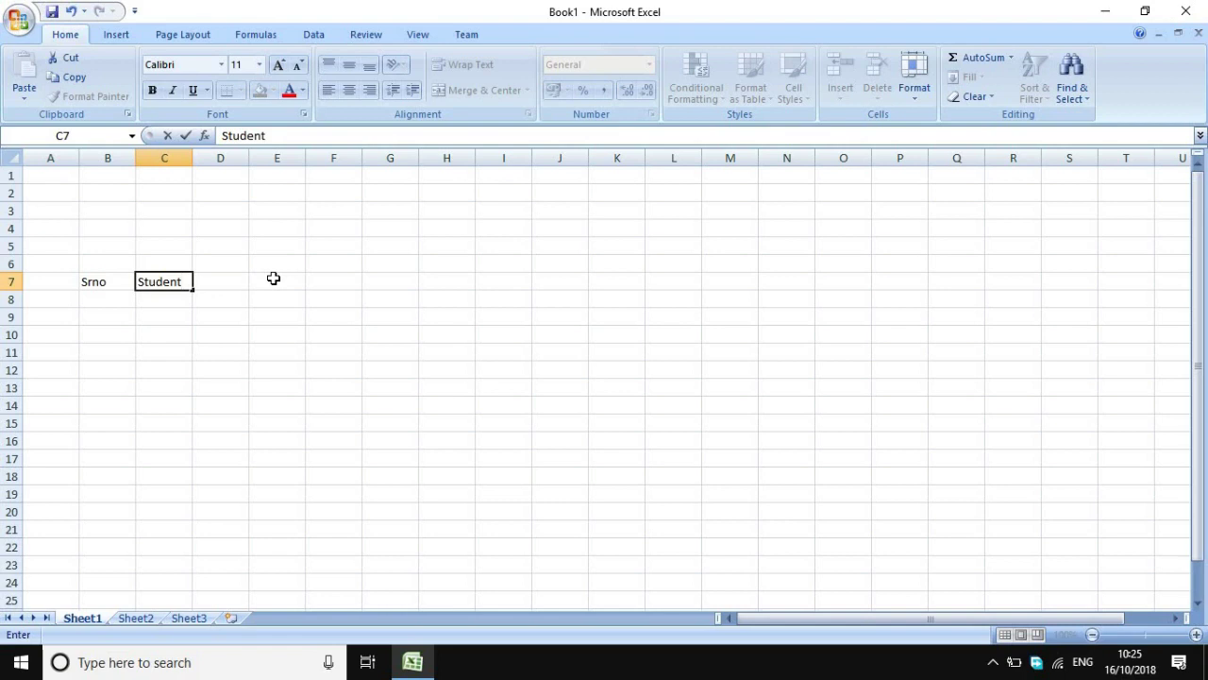
type(" Name")
key("Tab")
type("C")
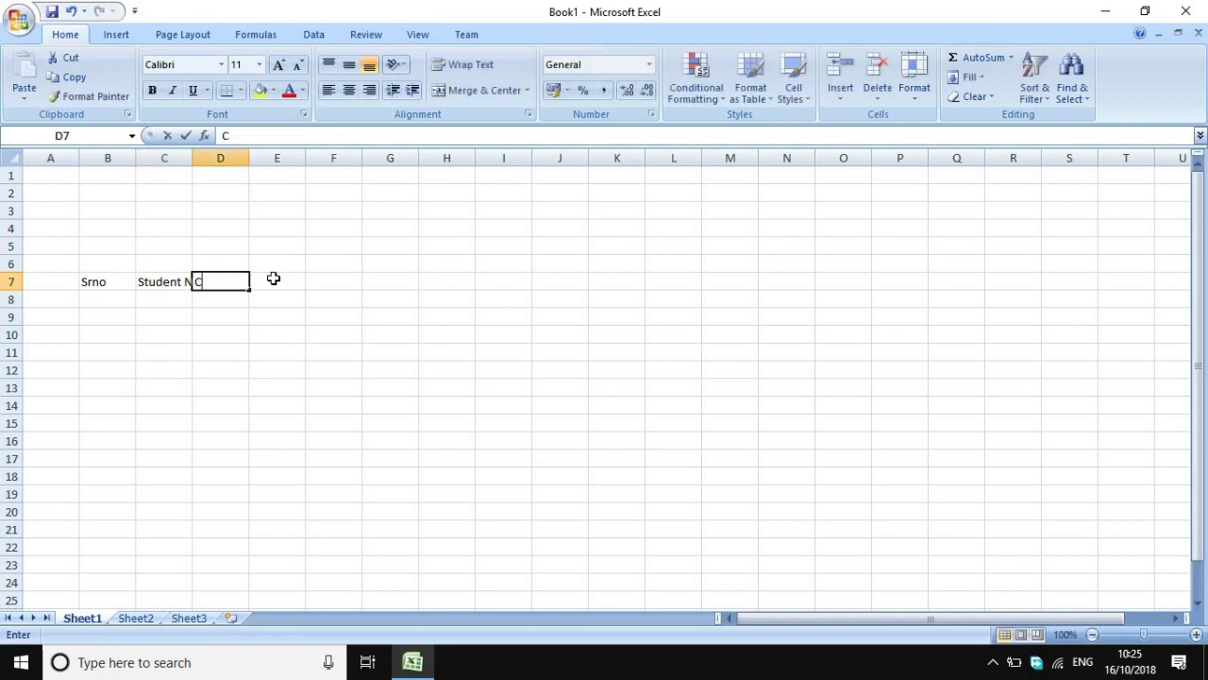
type("ourse")
key("Tab")
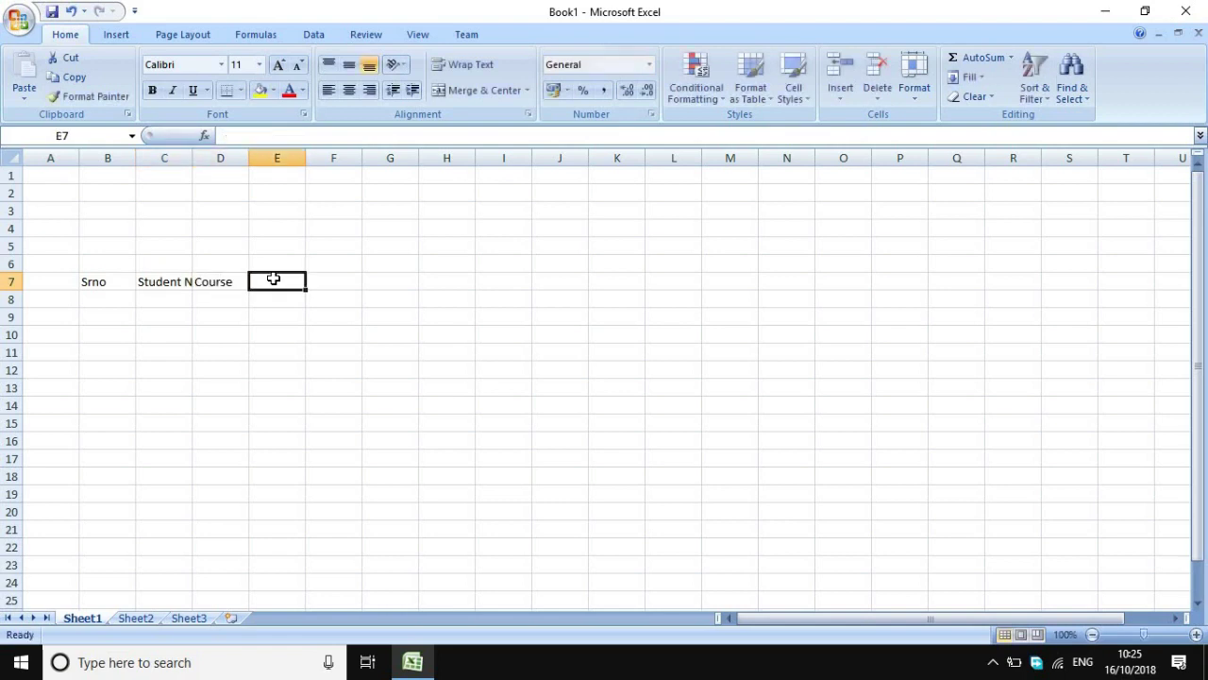
type("To")
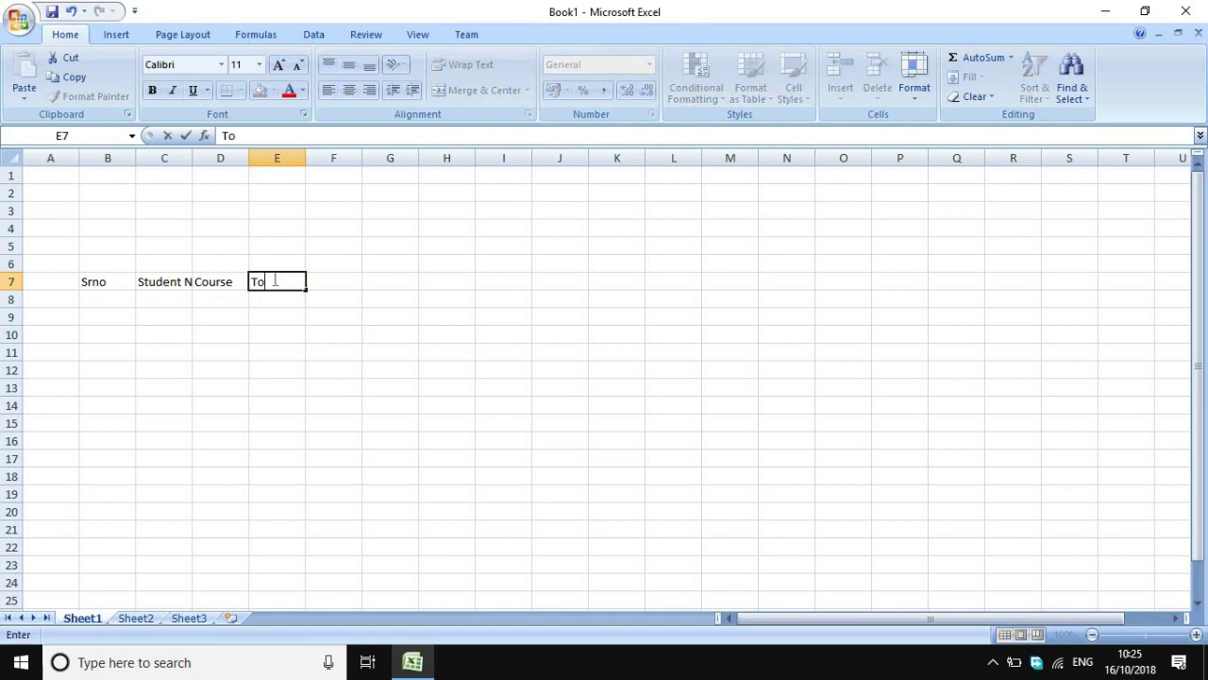
type("tal Fees")
key("Tab")
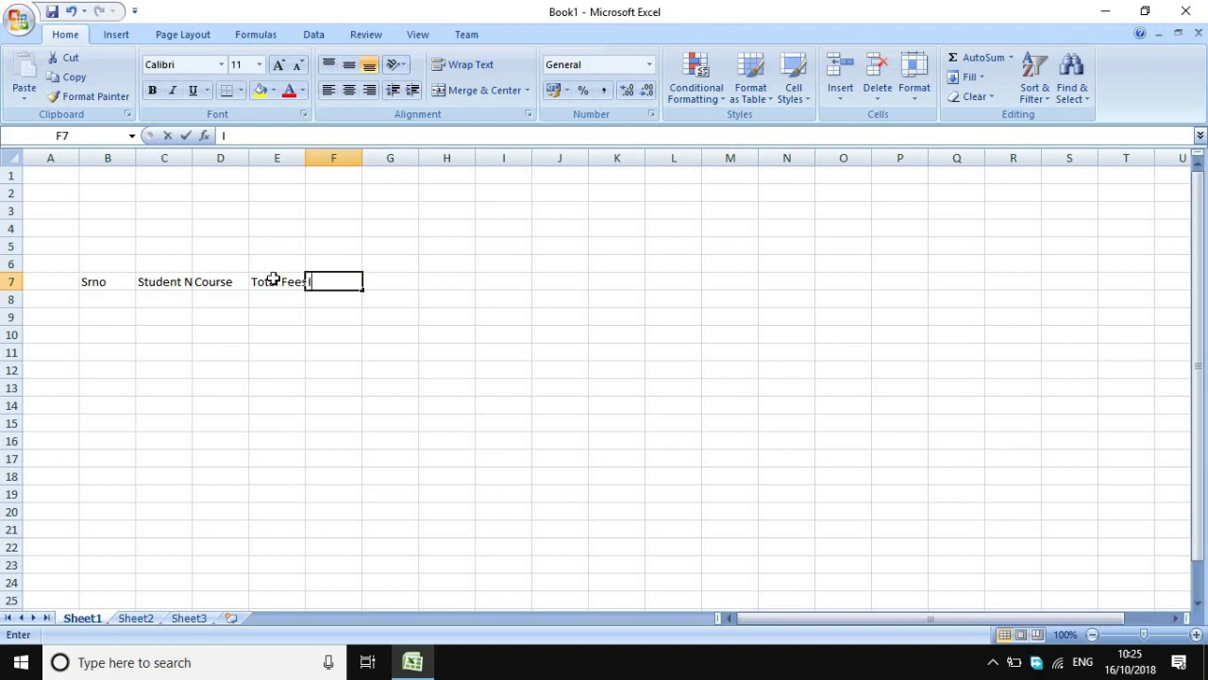
- Add the Install 1 through Install 5 headers in the next five columns
type("Install 1")
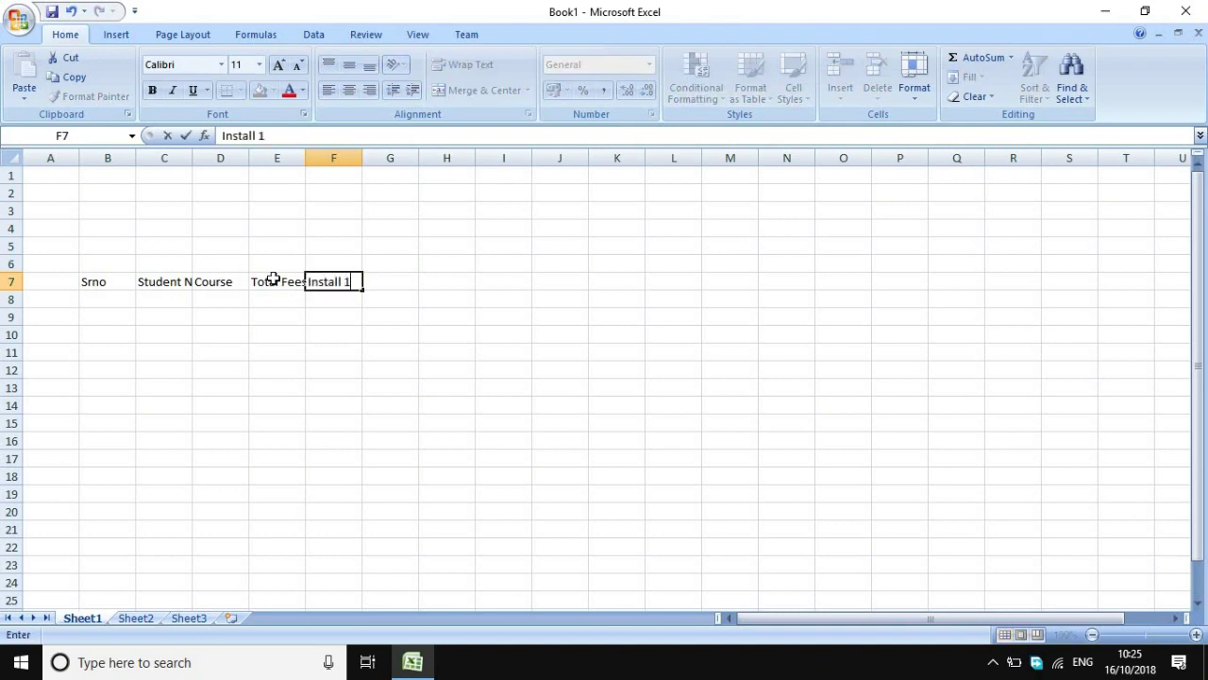
key("Tab")
type("Install")
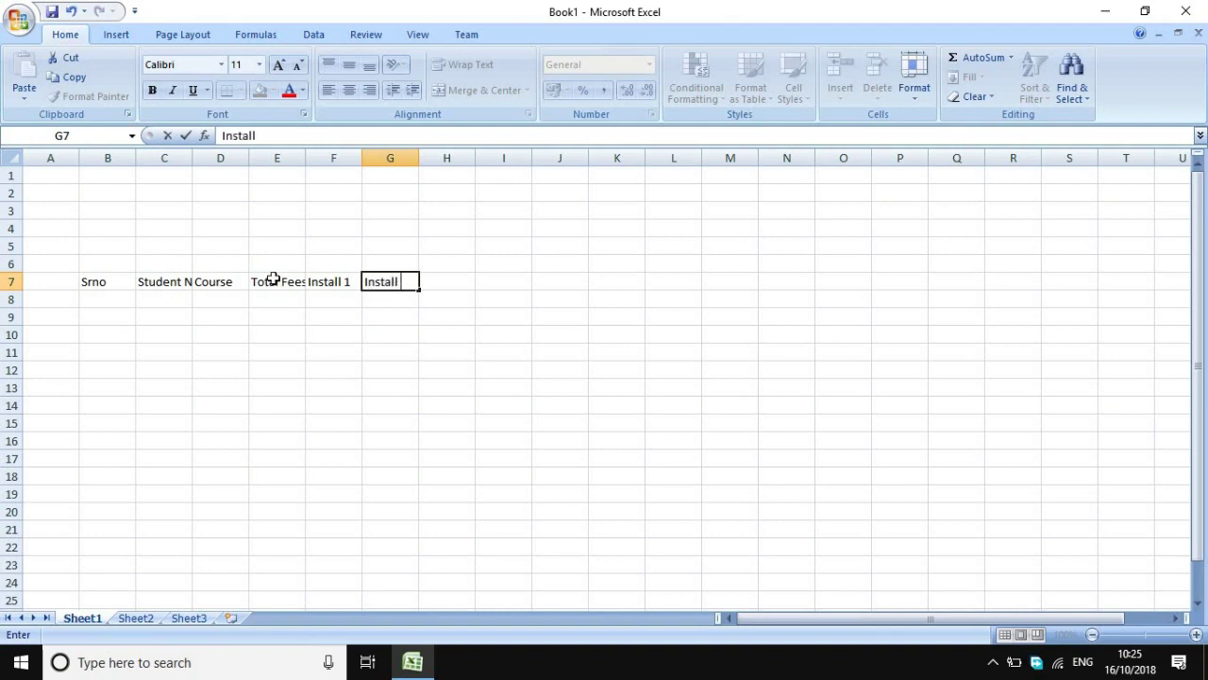
type(" 2")
key("Tab")
type("Instal")
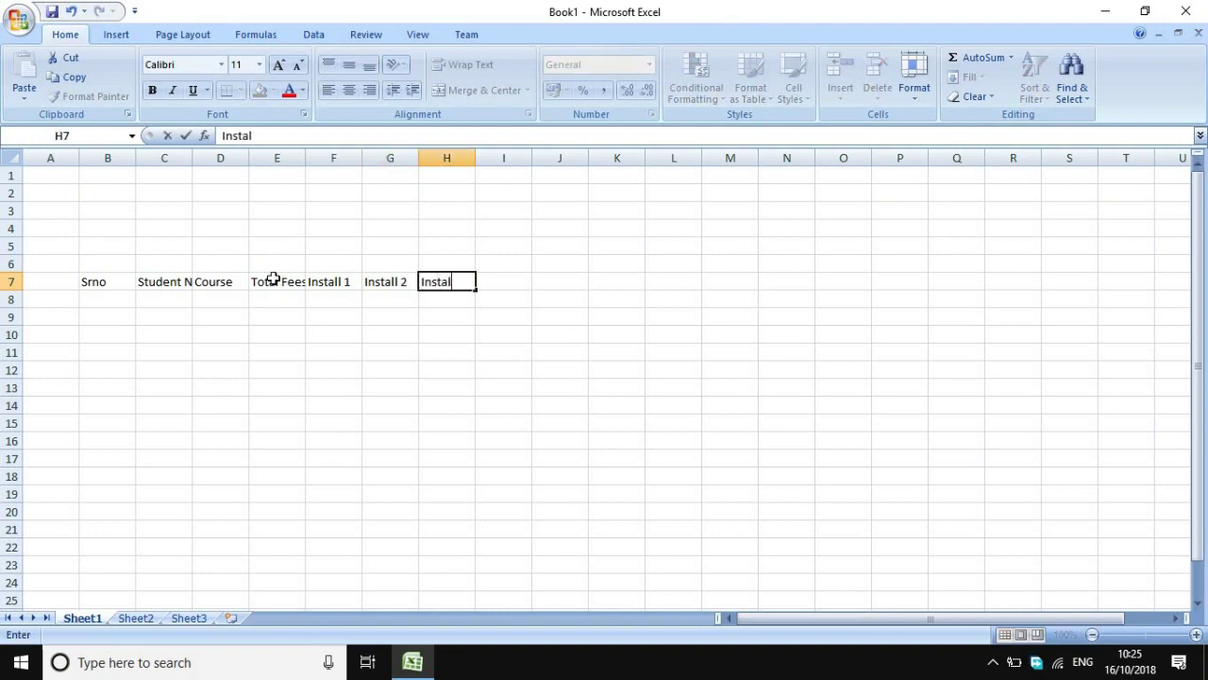
type("l 3")
key("Tab")
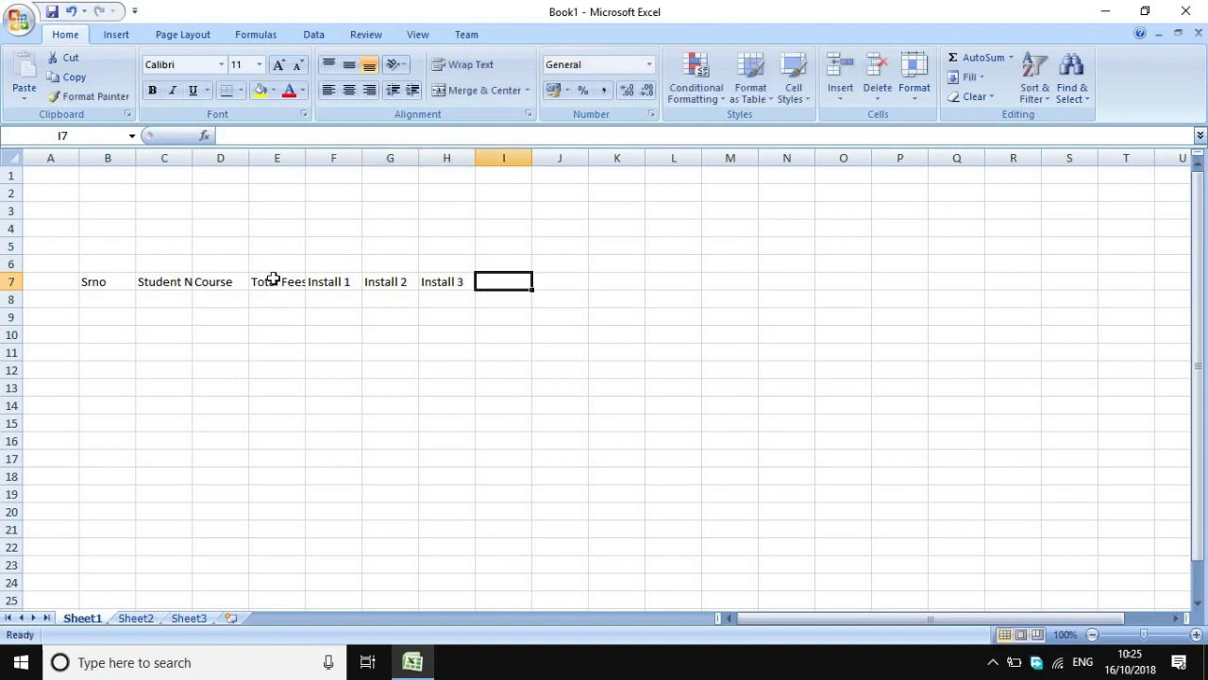
type("Install ")
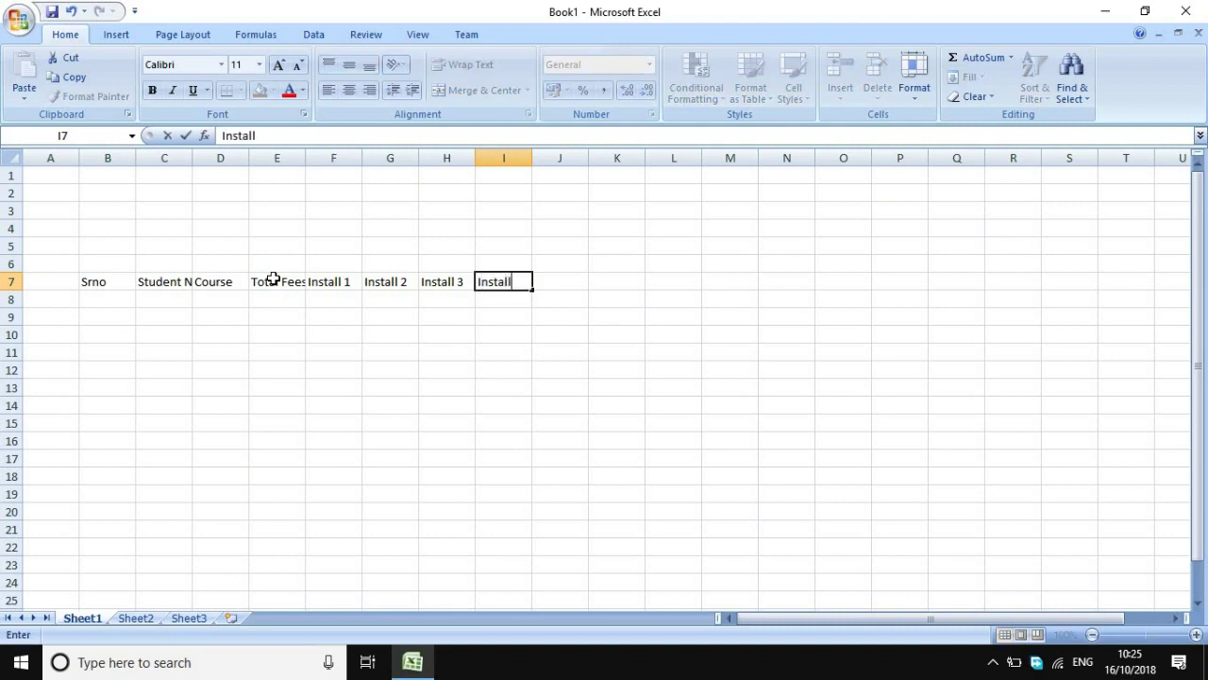
type("4")
key("Tab")
type("I")
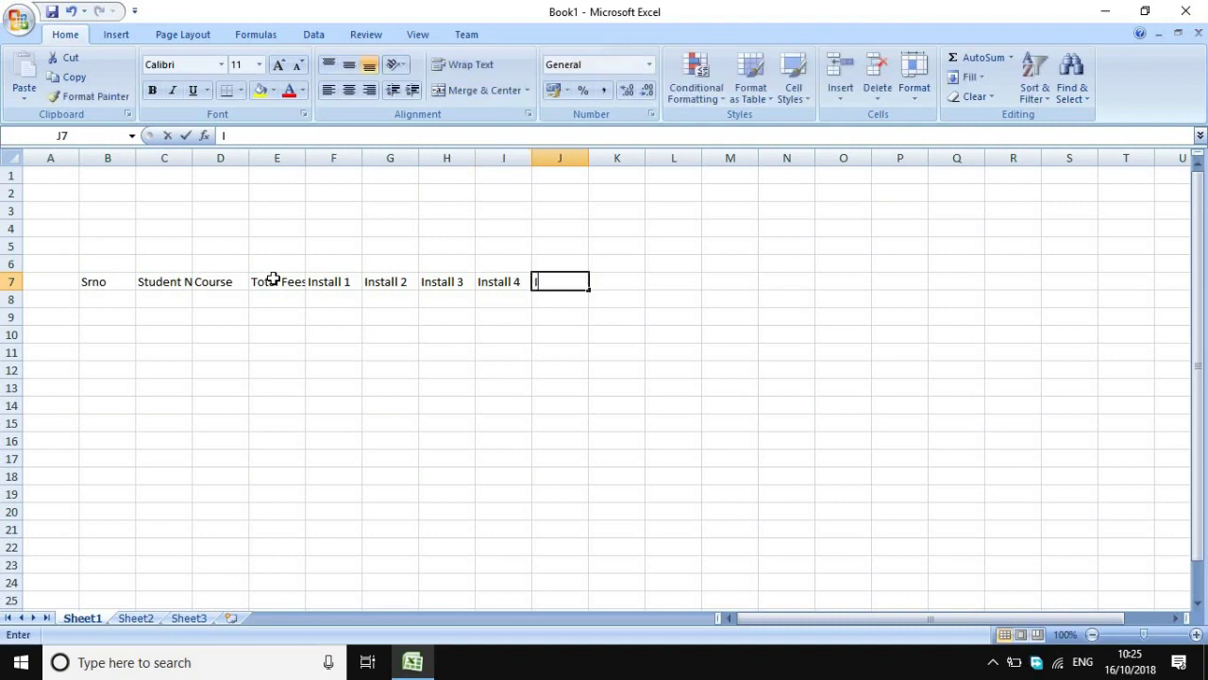
type("nstall")
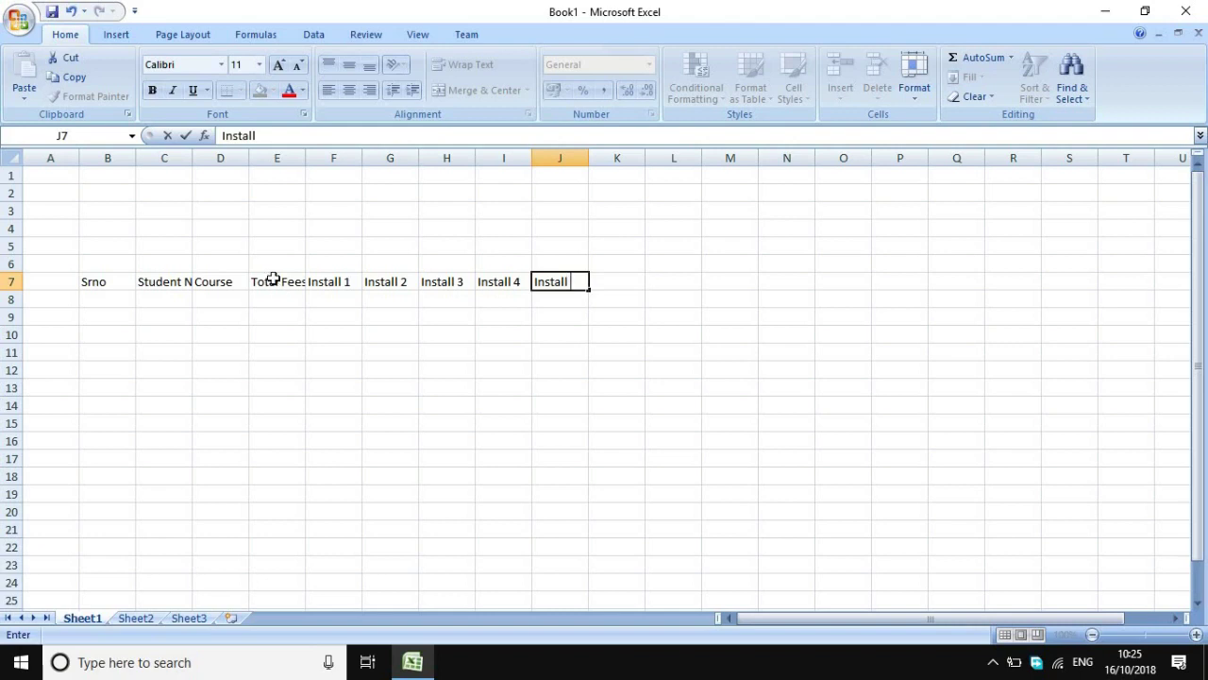
type(" 5")
key("Tab")
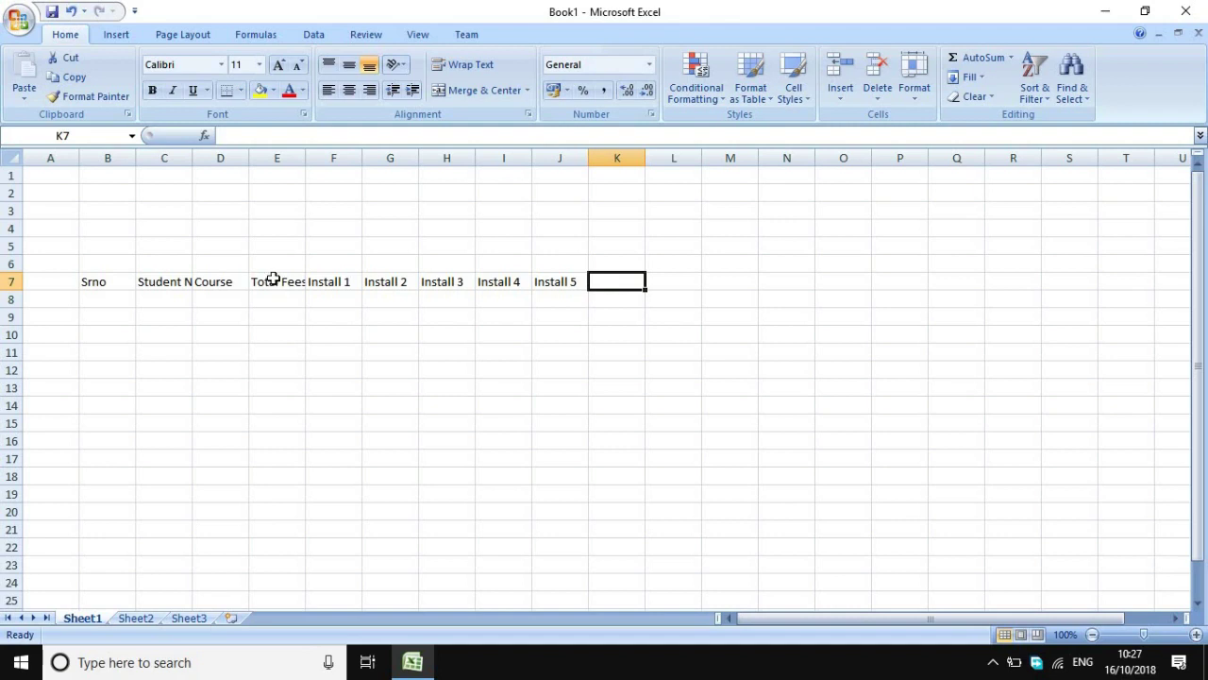
- Finish row 7 with Total Paid, Total Unpaid and Status headers
type("Total Pa")
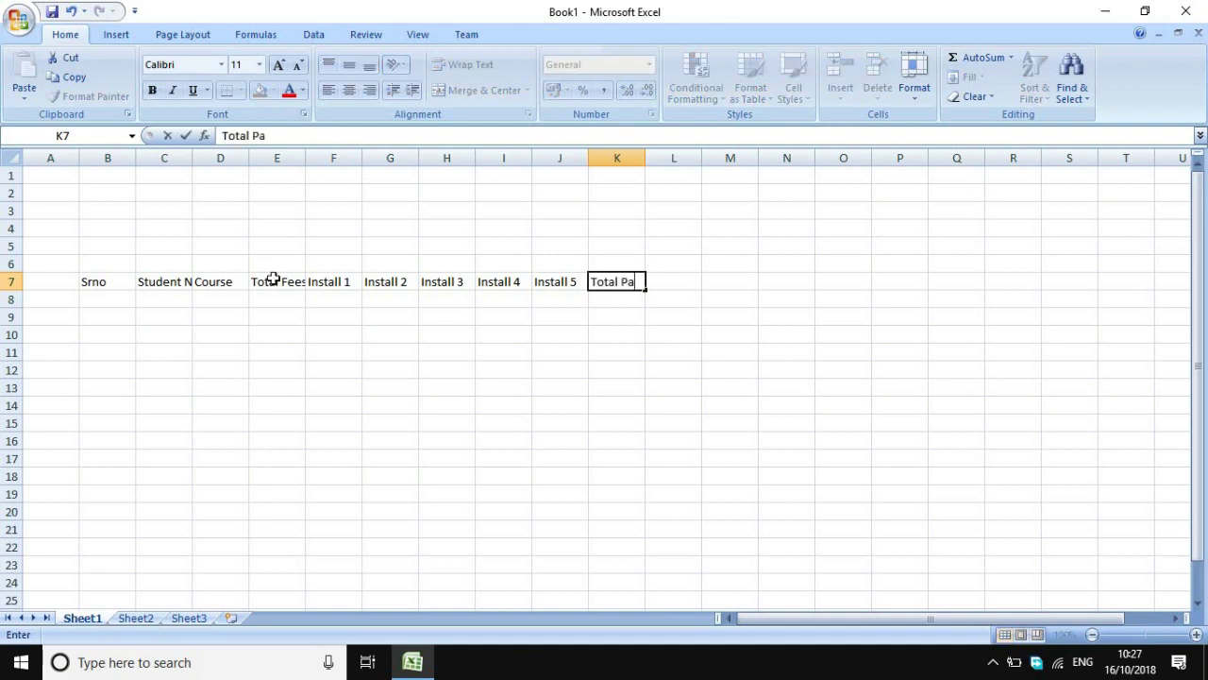
type("id")
key("Tab")
type("T")
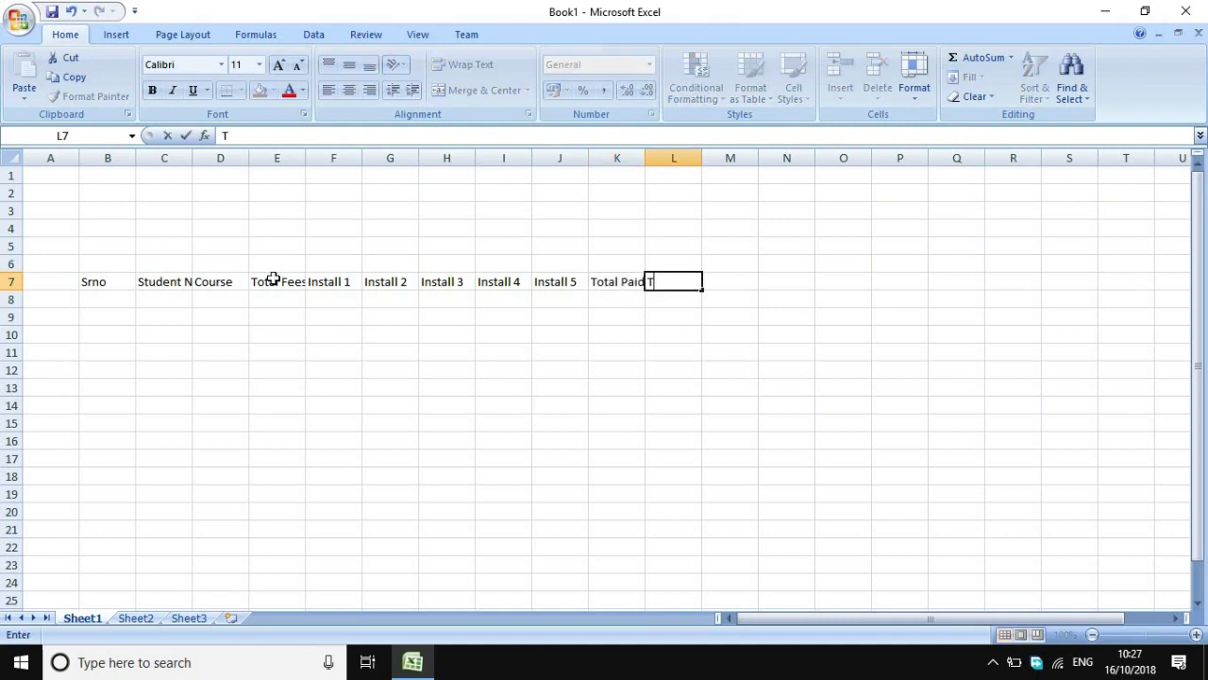
type("otal")
type(" Up")
type("aid")
key("BackSpace")
key("BackSpace")
key("BackSpace")
key("BackSpace")
type("np")
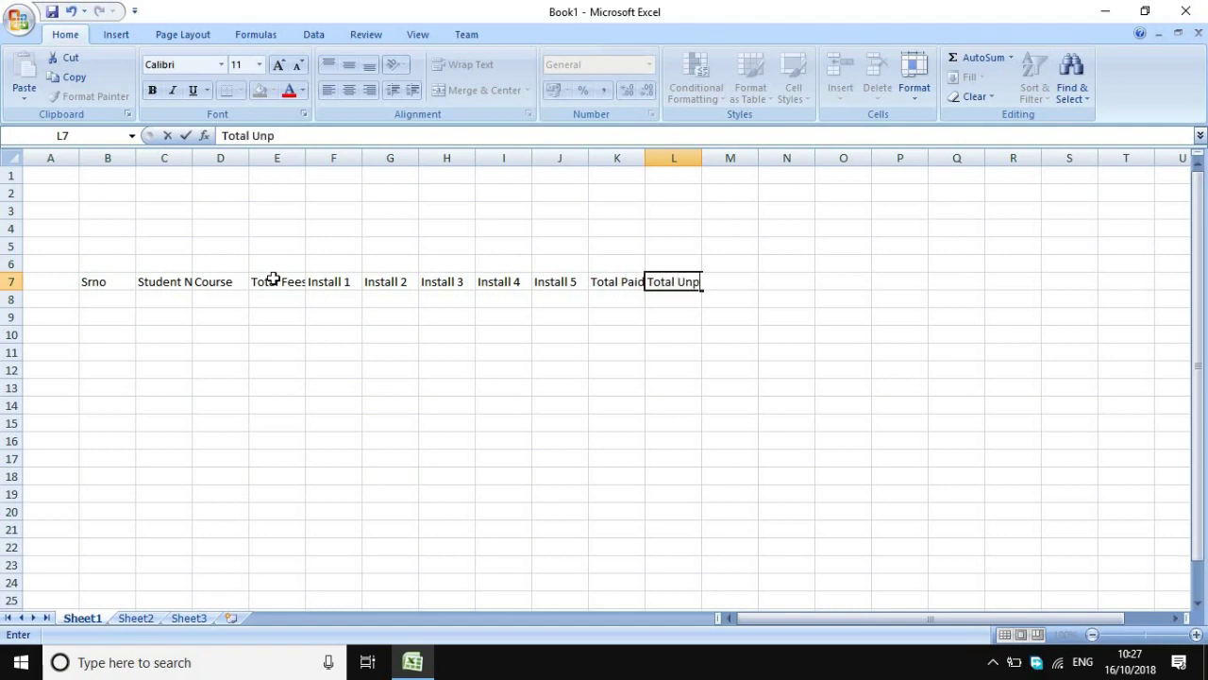
type("aid")
key("Tab")
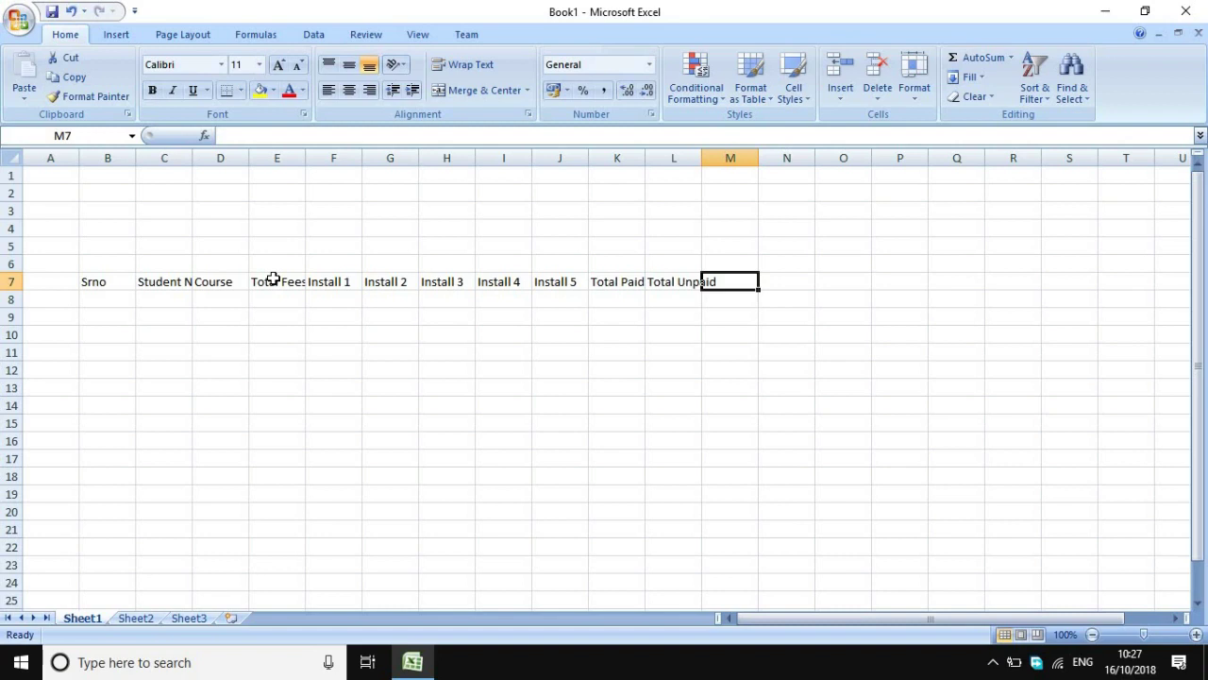
type("Status")
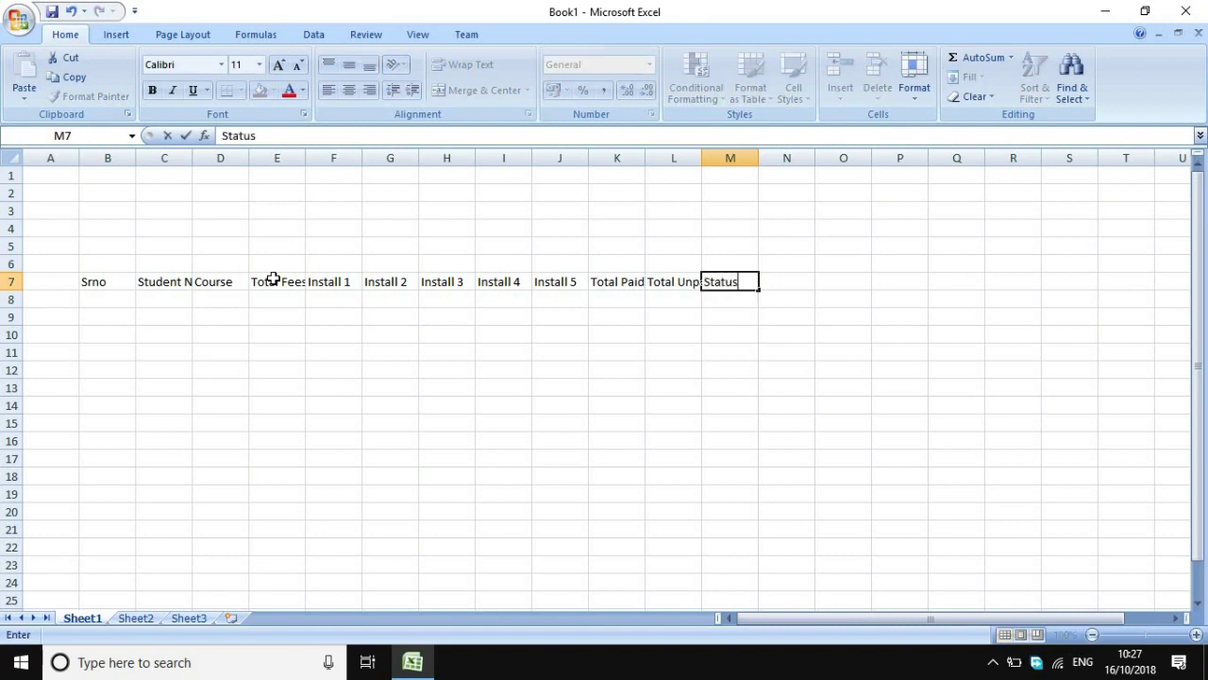
key("Return")
key("Up")
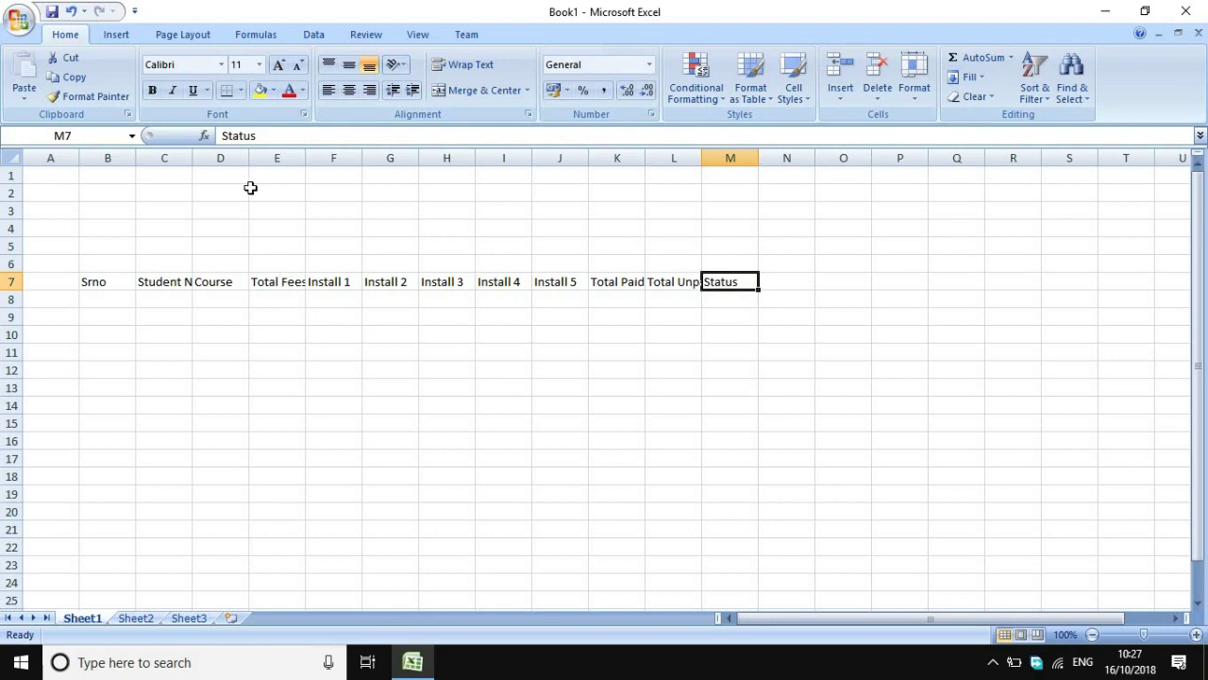
- Widen column C for Student Name and set the Install columns F–J to width 12
left_click_drag(191, 161, 574, 158)
left_click_drag(468, 157, 697, 161)
right_click(697, 167)
left_click(783, 330)
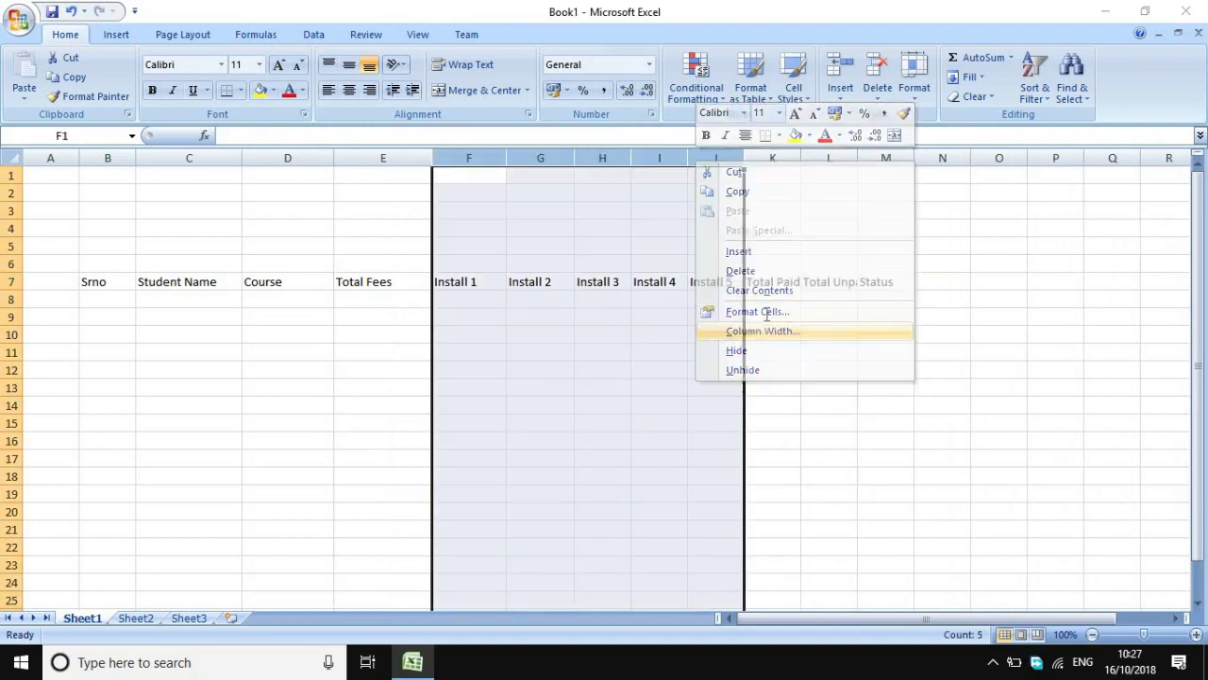
type("20")
key("Return")
right_click(726, 156)
left_click(786, 326)
type("15")
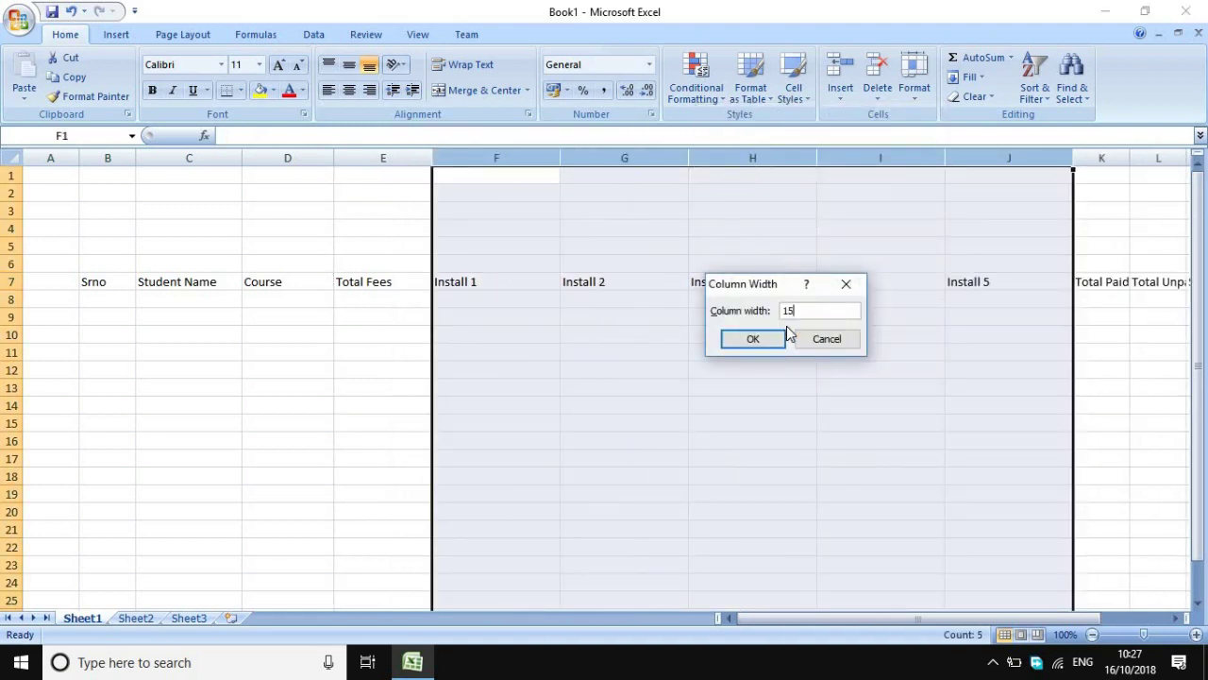
key("Return")
right_click(901, 158)
left_click(944, 332)
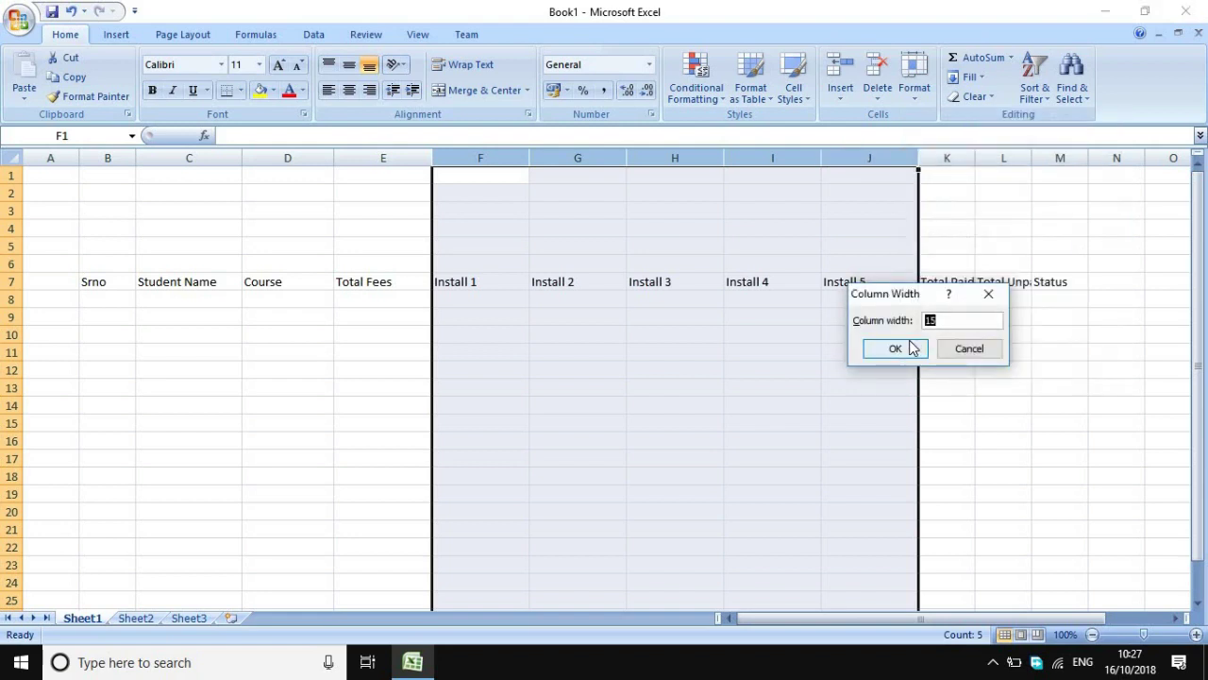
type("12")
left_click(912, 349)
- Set columns K to M to width 12
left_click_drag(863, 157, 1021, 158)
right_click(957, 158)
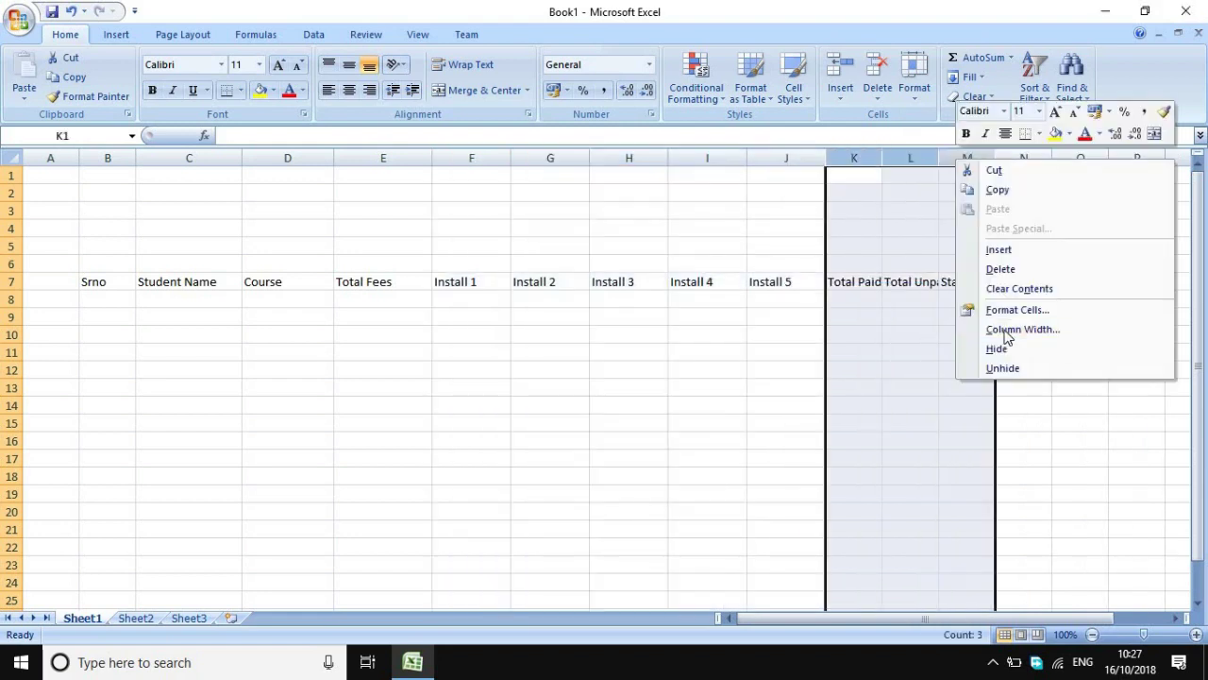
left_click(1017, 327)
type("12")
left_click(1006, 299)
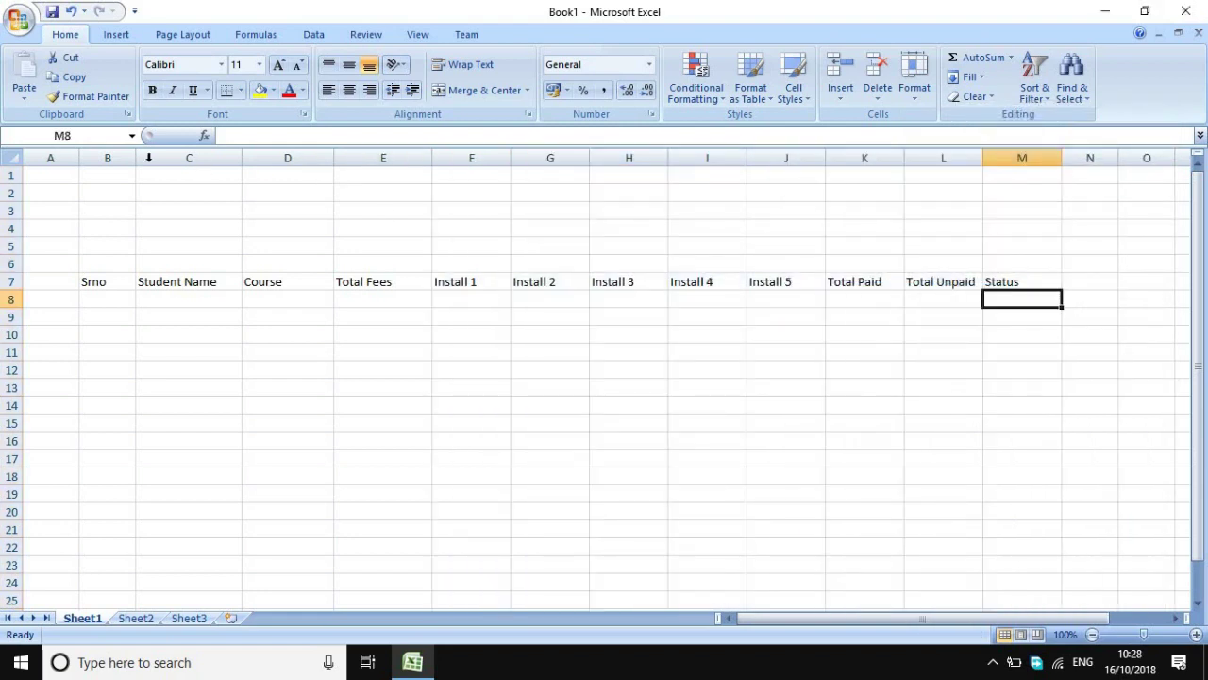
- Centre columns B–M horizontally and vertically and make row 7 taller
left_click_drag(107, 158, 1022, 157)
left_click(348, 90)
left_click(348, 64)
left_click(382, 405)
left_click_drag(14, 291, 14, 301)
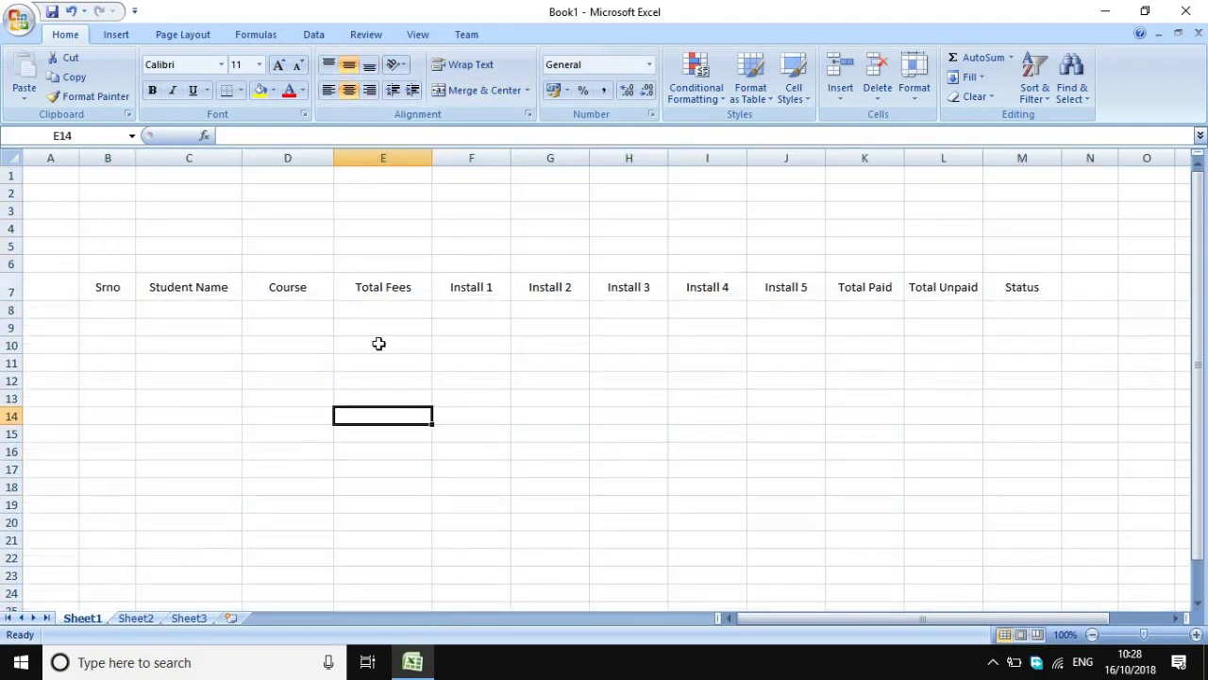
left_click(382, 345)
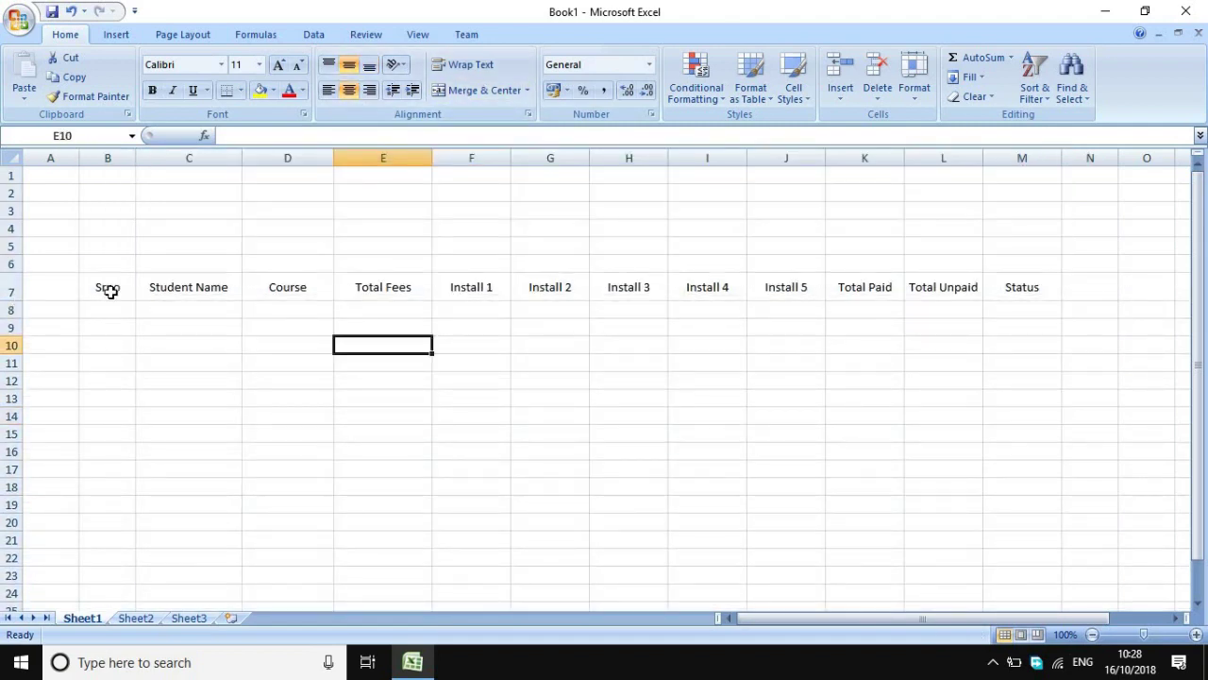
- Make the B7:M7 headers bold with no fill colour
left_click_drag(107, 287, 1022, 288)
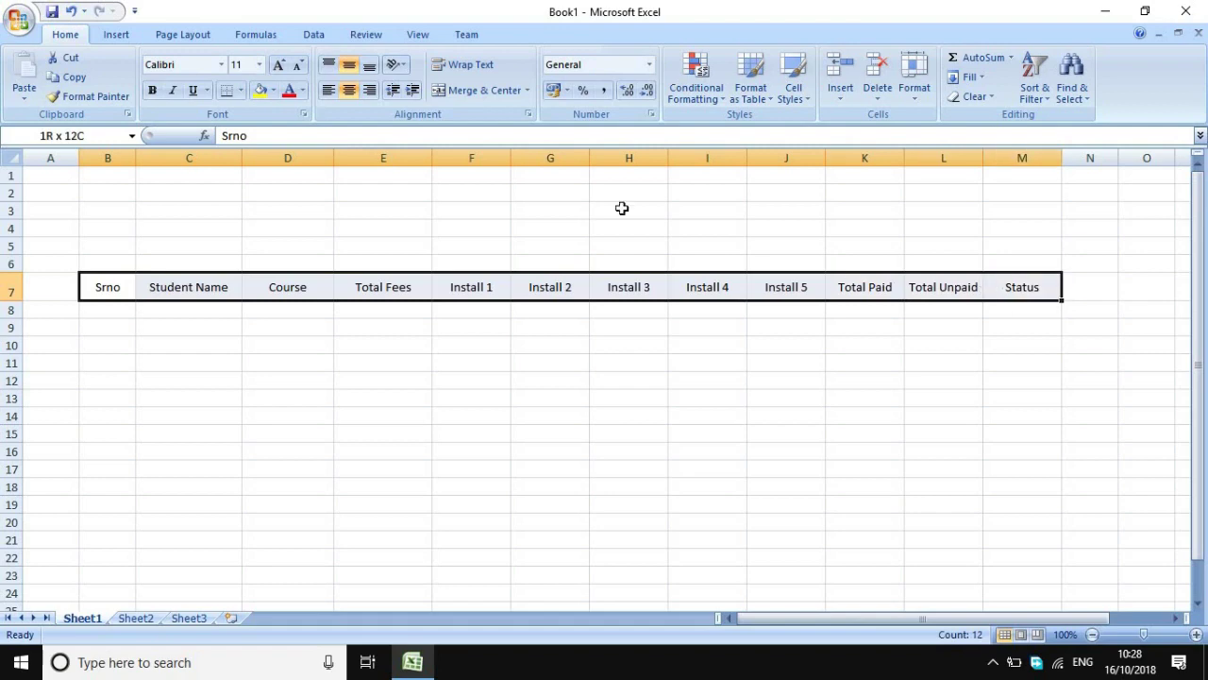
left_click(273, 90)
left_click(378, 123)
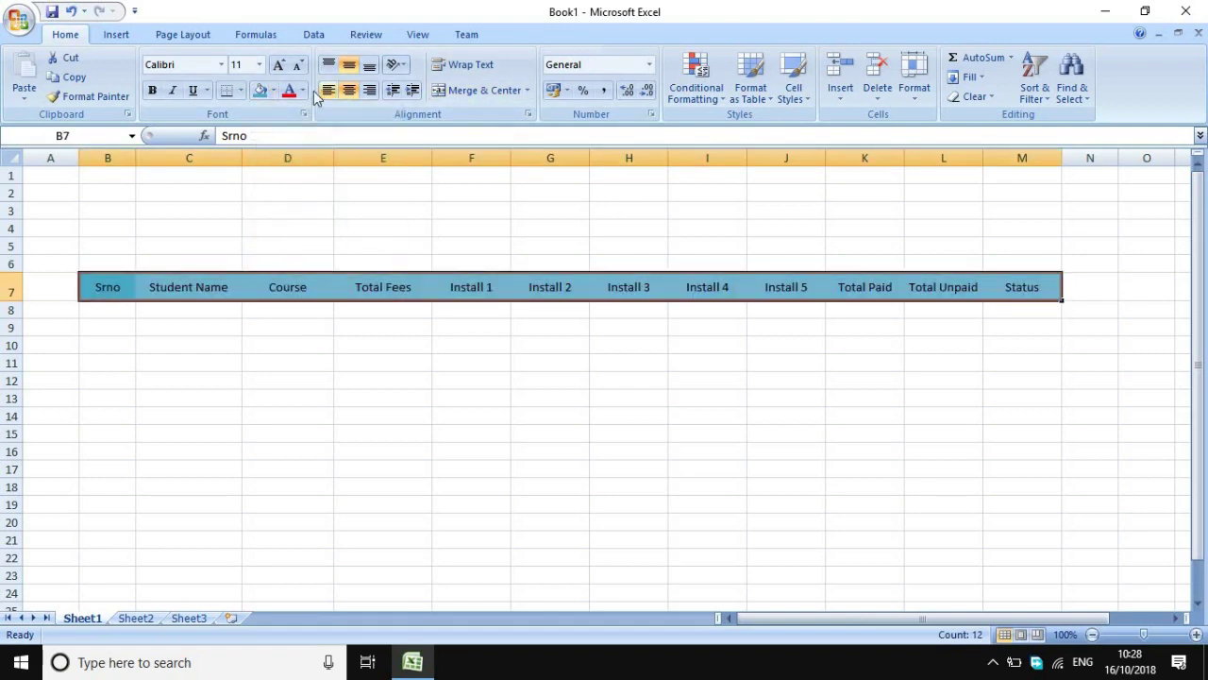
left_click(302, 90)
left_click(794, 87)
left_click(930, 243)
left_click(288, 397)
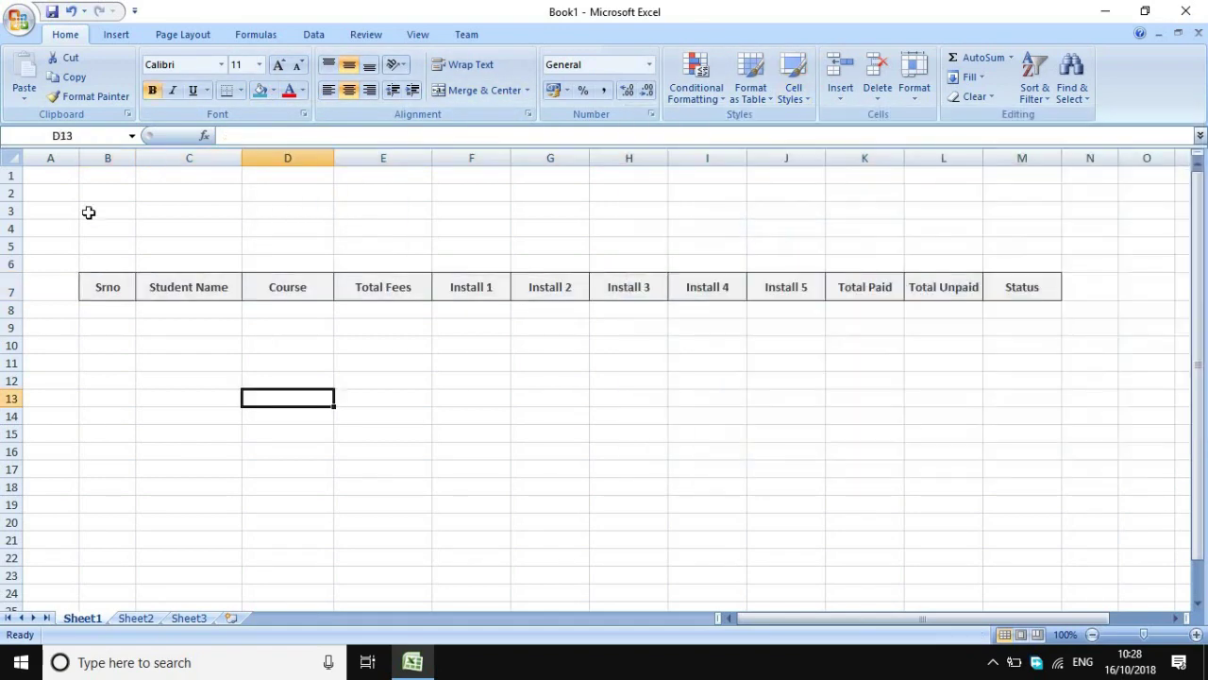
left_click_drag(107, 192, 1022, 264)
- Fill B2:M6 with purple and merge it into one centred cell
left_click(273, 90)
left_click(273, 89)
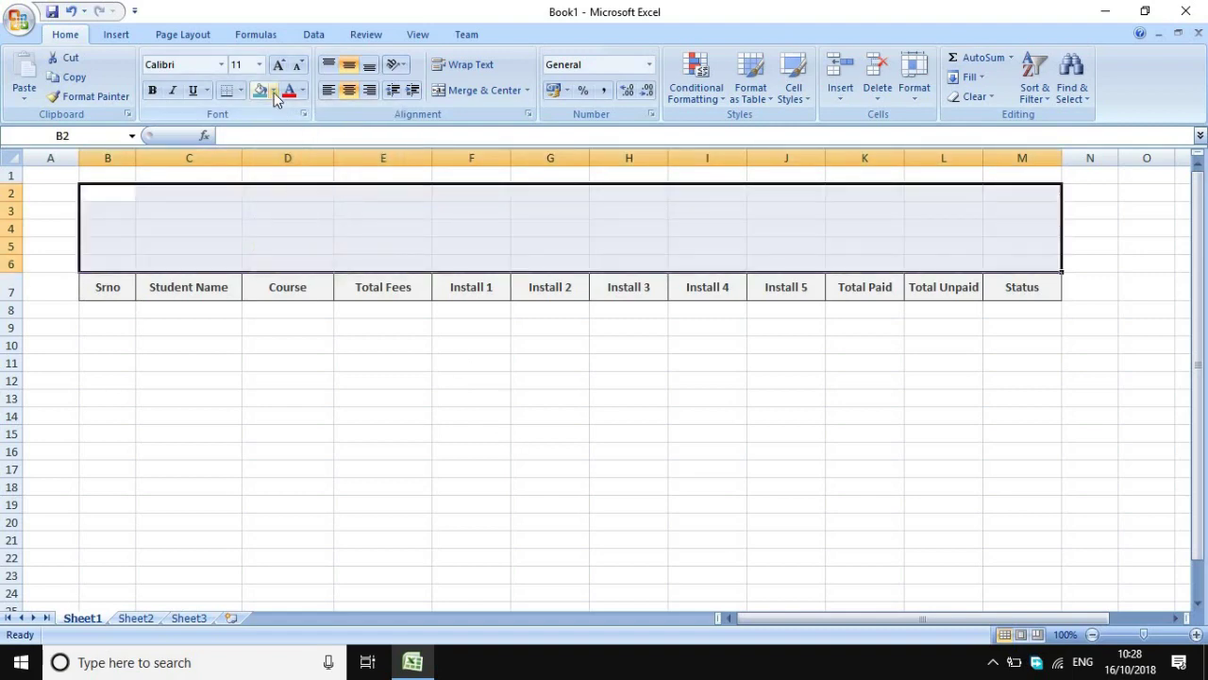
left_click(273, 90)
left_click(368, 129)
left_click(551, 210)
left_click_drag(94, 193, 1003, 264)
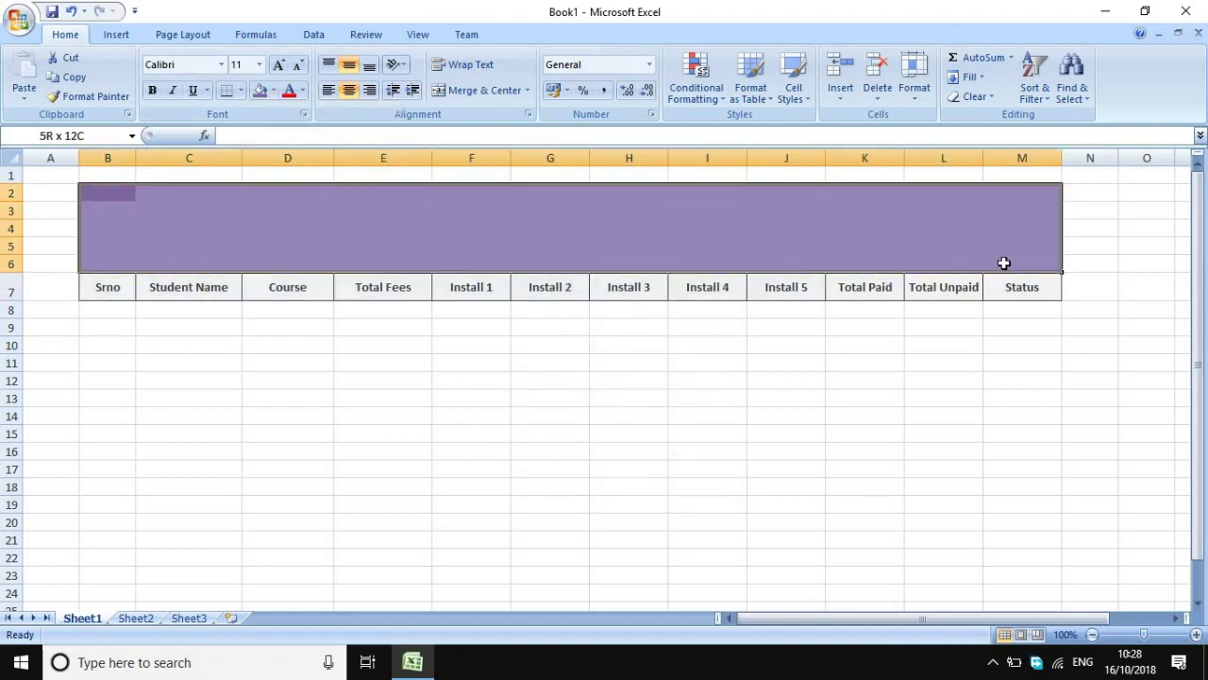
left_click(484, 89)
left_click(550, 413)
- Type the title AUTOMATED FEES REPORT in the merged banner
left_click(652, 227)
type("FEES REPORT")
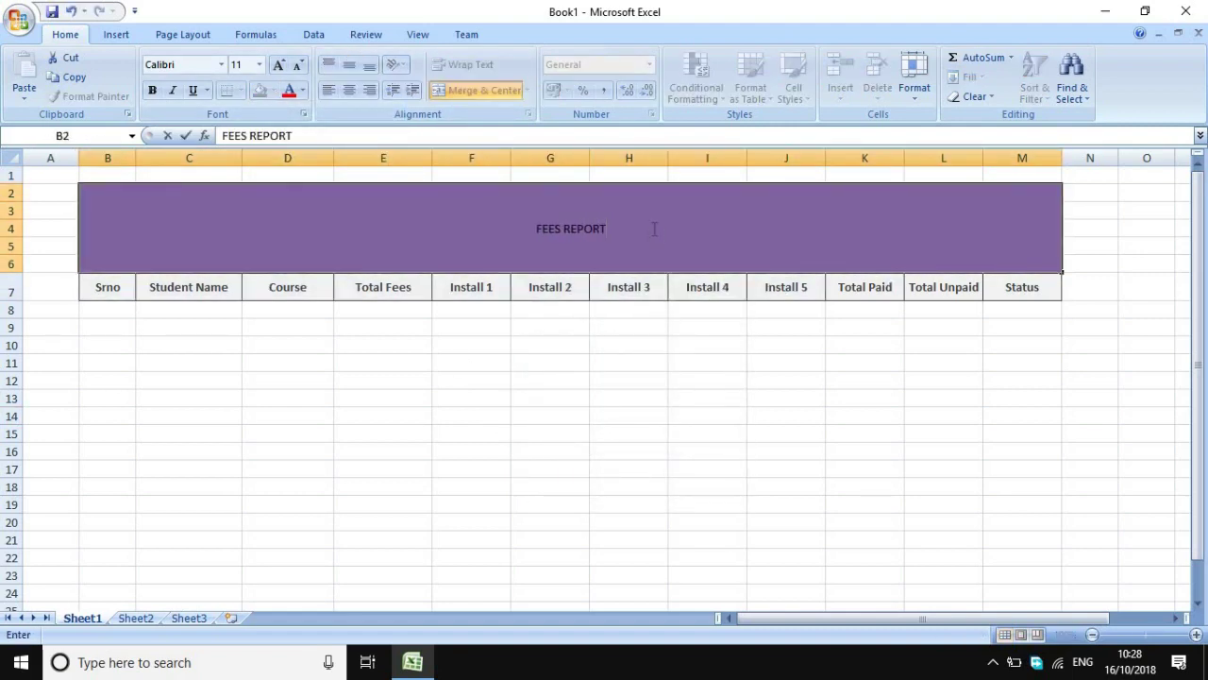
key("Left")
key("Right")
left_click(222, 135)
type("AUTOMATED")
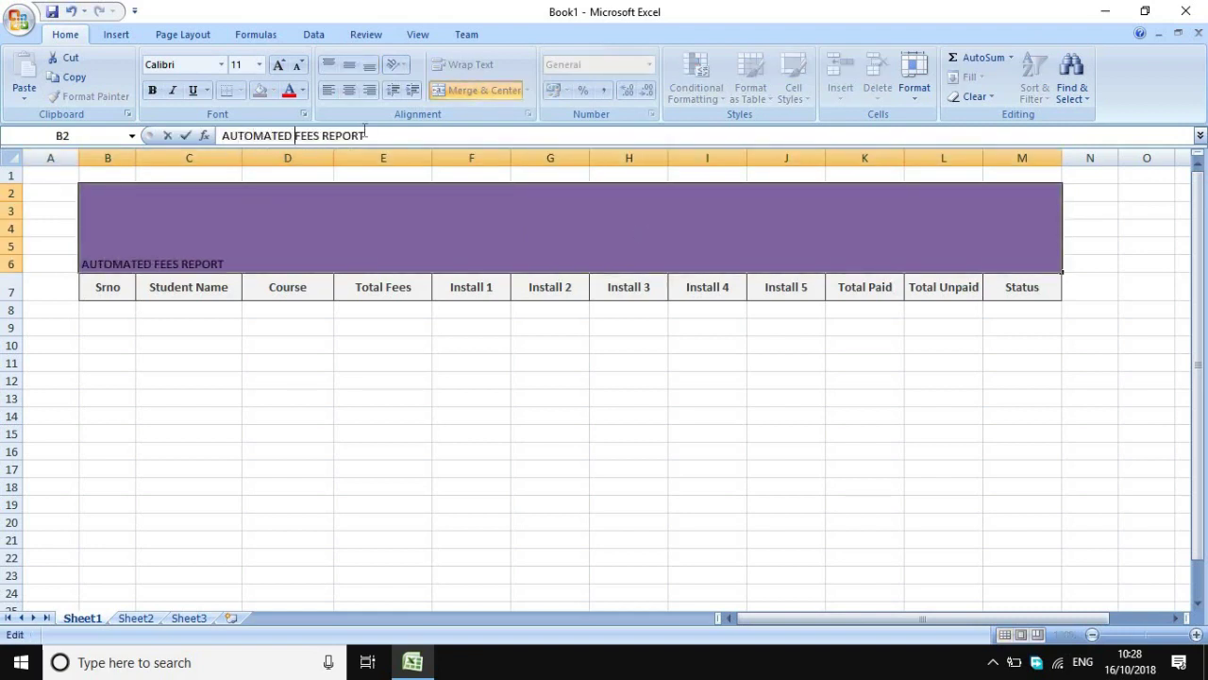
left_click(406, 178)
- Format the title in white Agency FB at size 48
left_click(179, 64)
type("Agency FB")
key("Return")
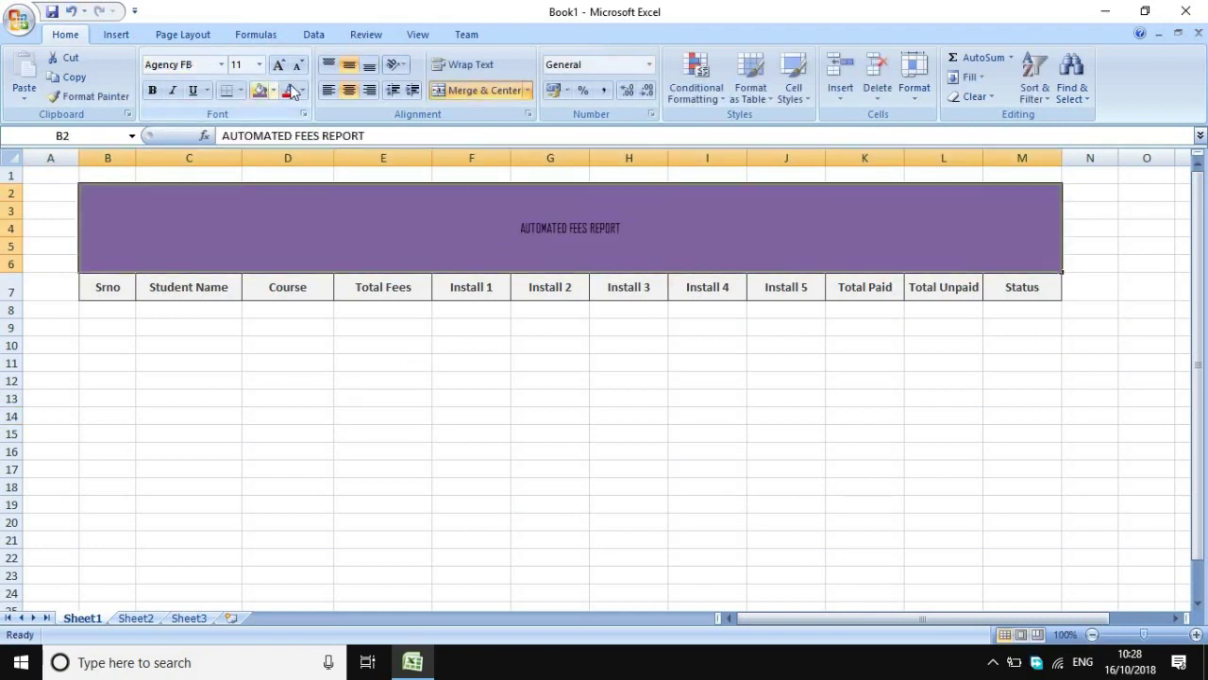
left_click(301, 90)
left_click(294, 137)
left_click(278, 65)
left_click(278, 64)
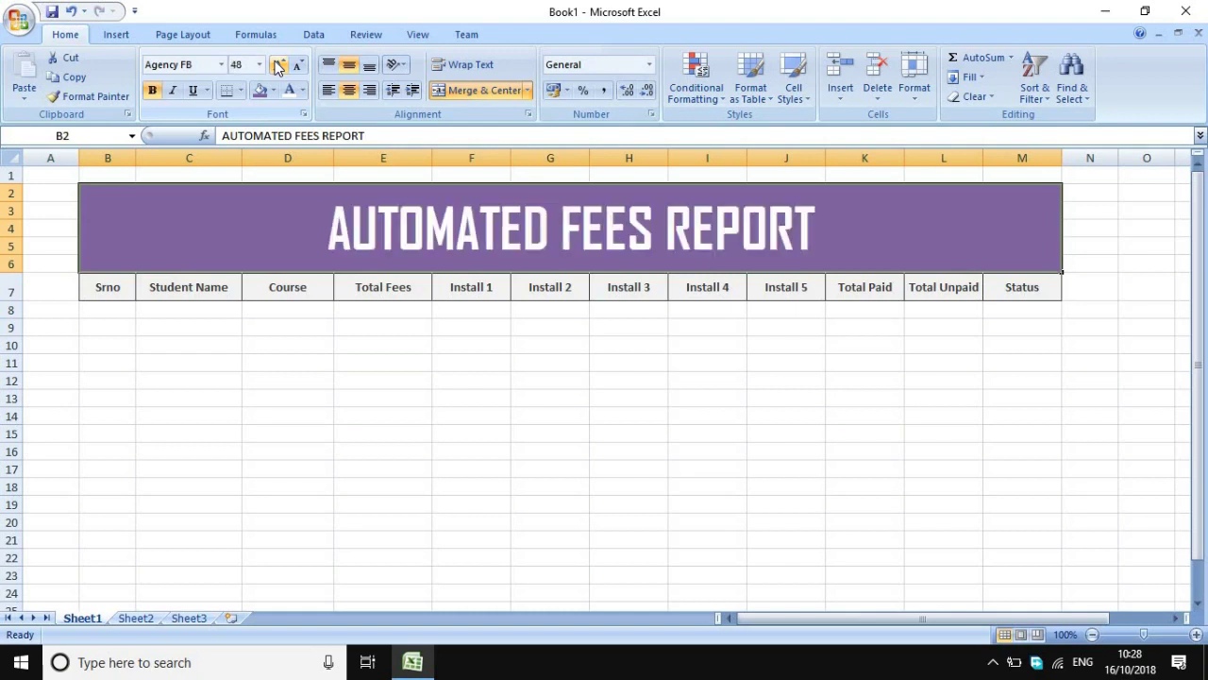
left_click(287, 433)
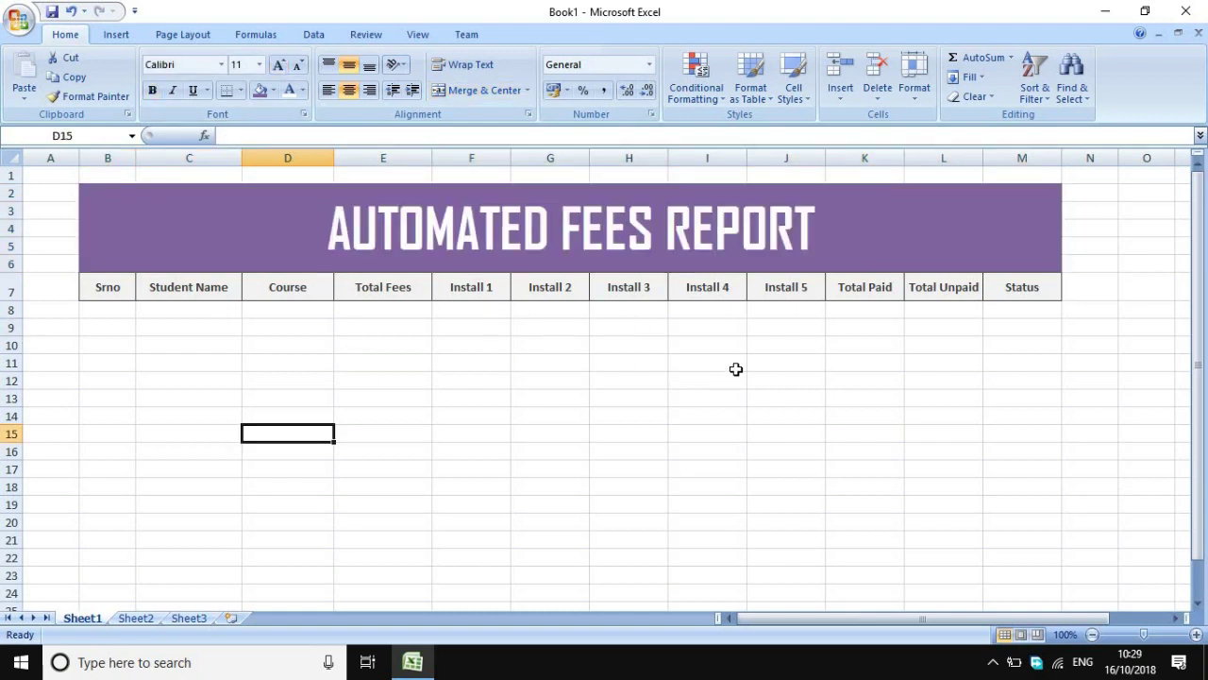
left_click(106, 291)
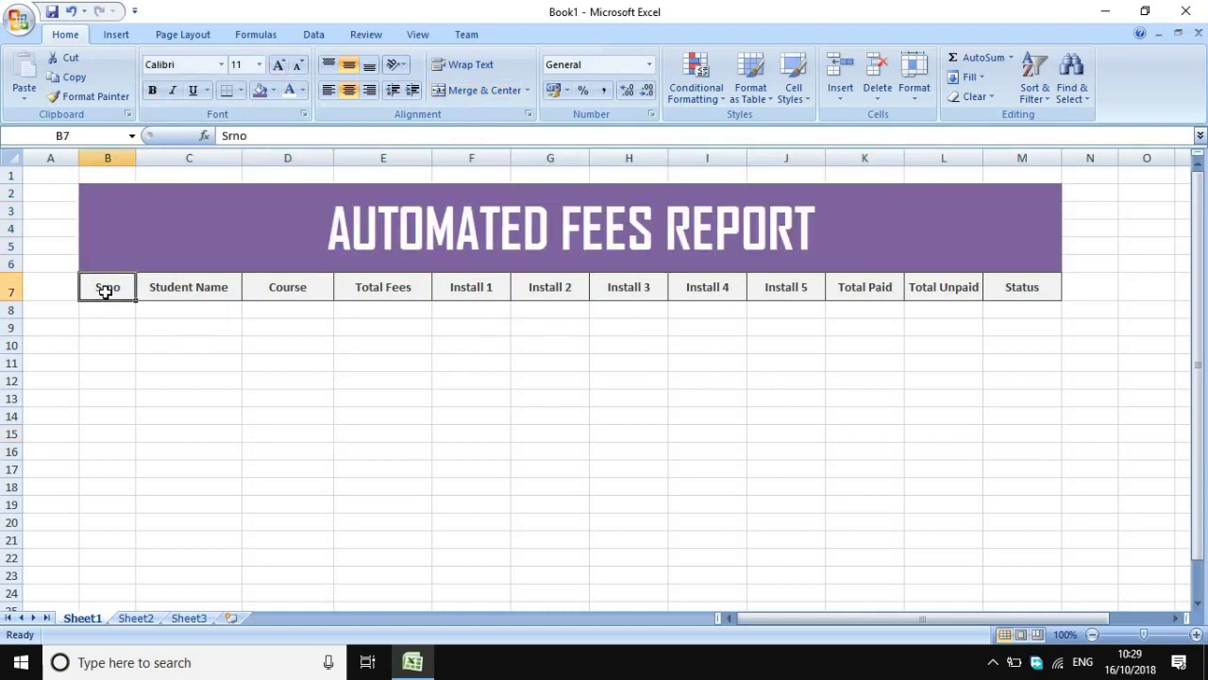
left_click(859, 285, "ctrl")
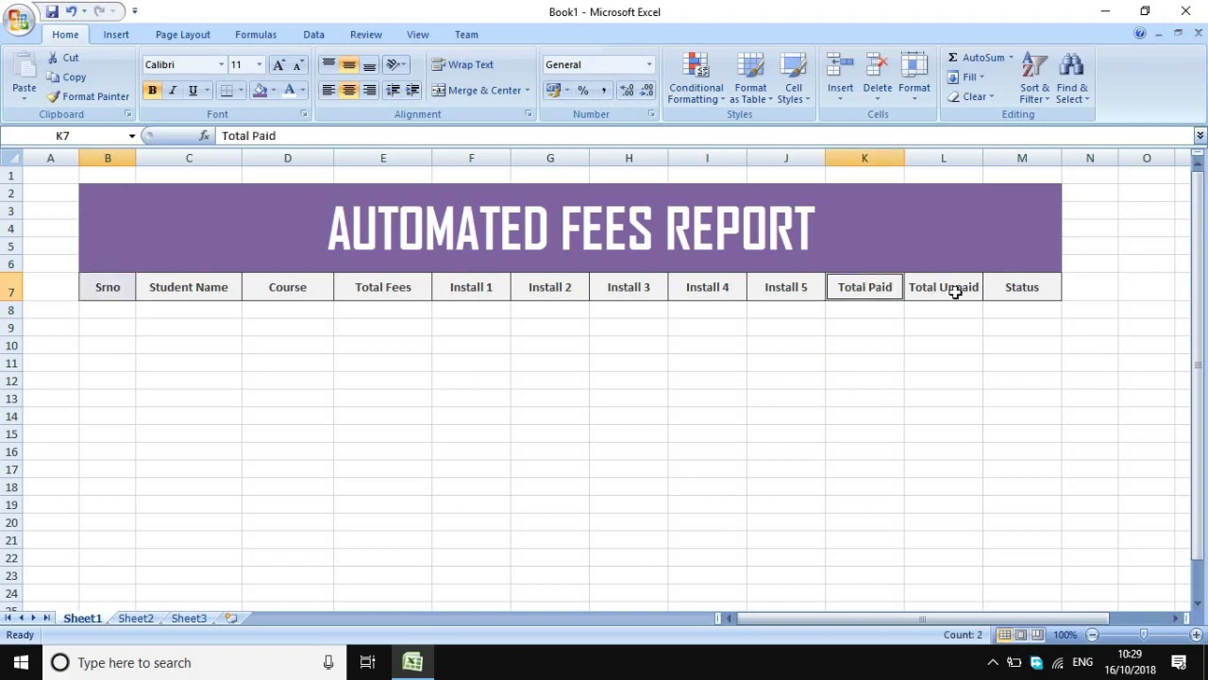
left_click(959, 291, "ctrl")
left_click(1025, 291, "ctrl")
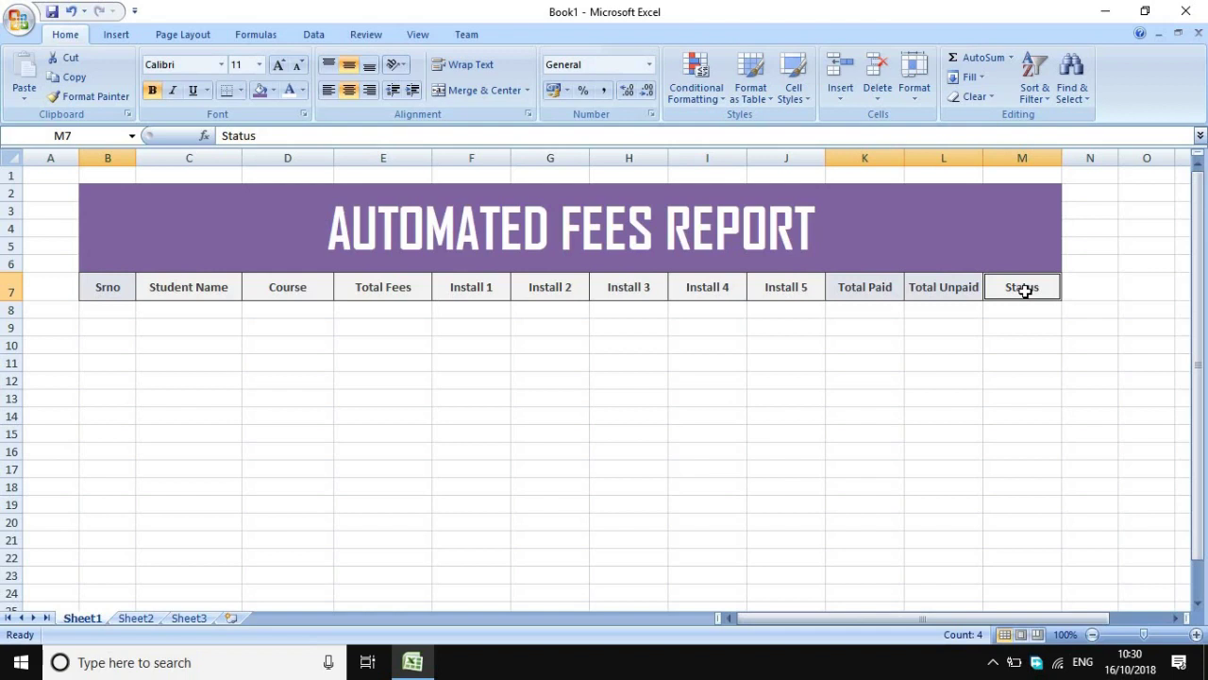
left_click(108, 310)
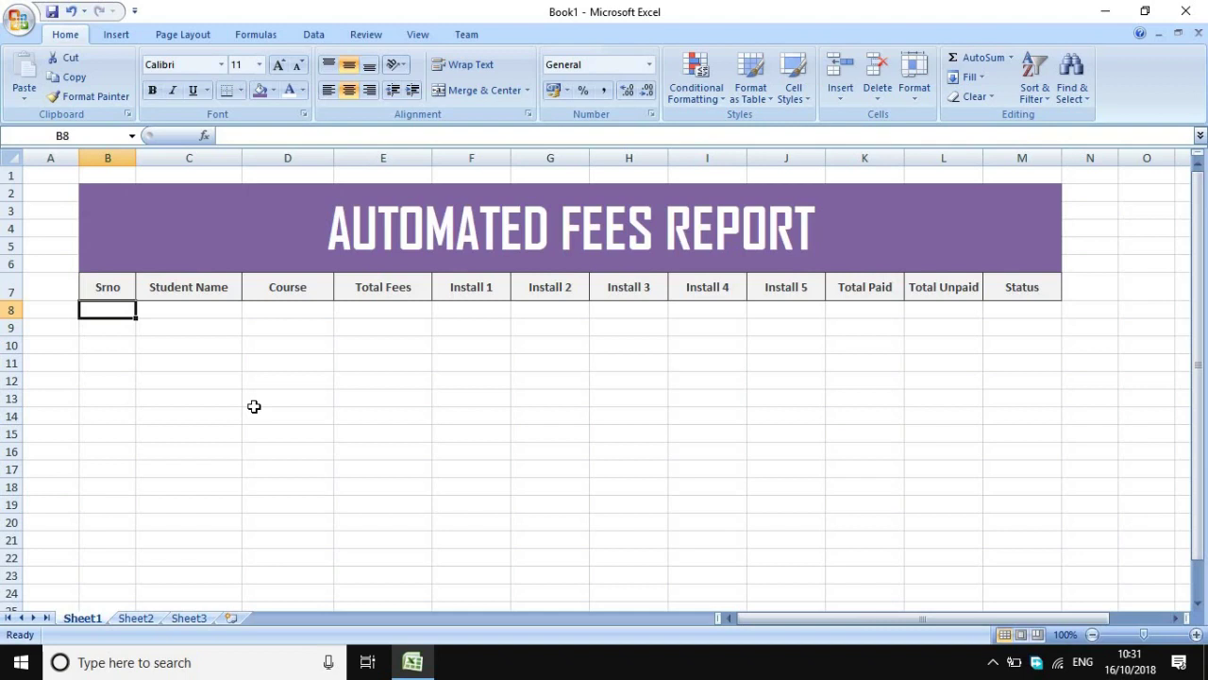
- Enter =IF(C8="","",1) in B8 so the first serial number appears only with a name
left_click(189, 312)
left_click(99, 310)
left_click(193, 309)
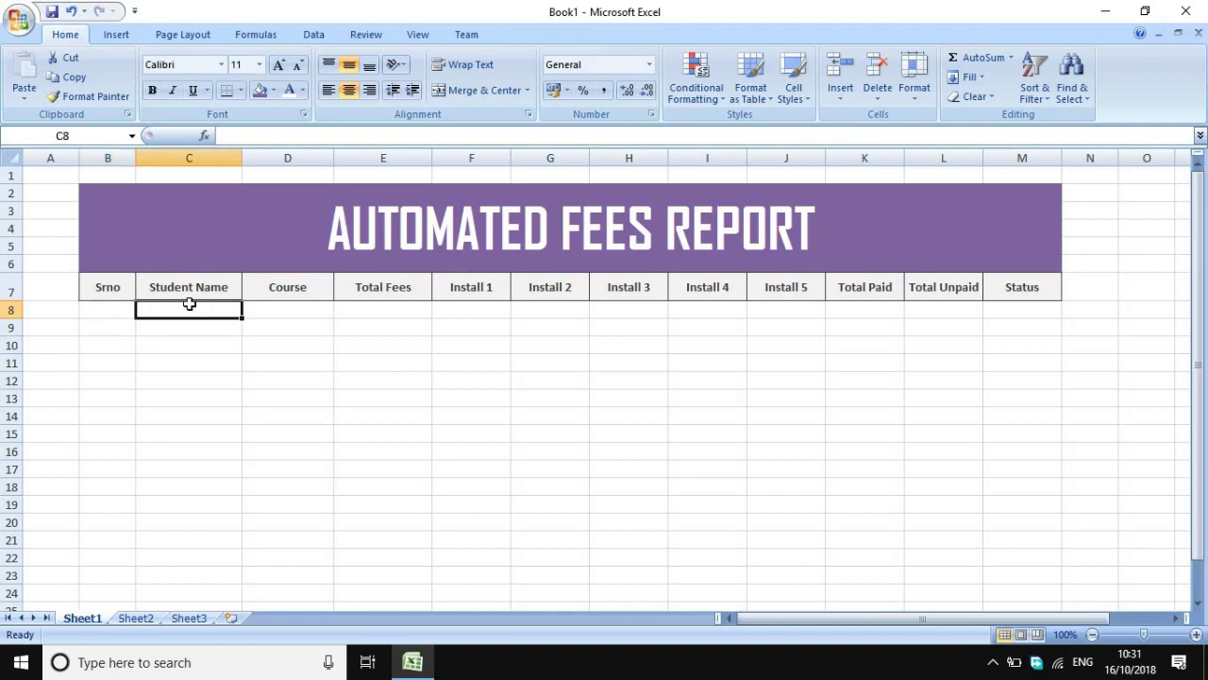
left_click(112, 311)
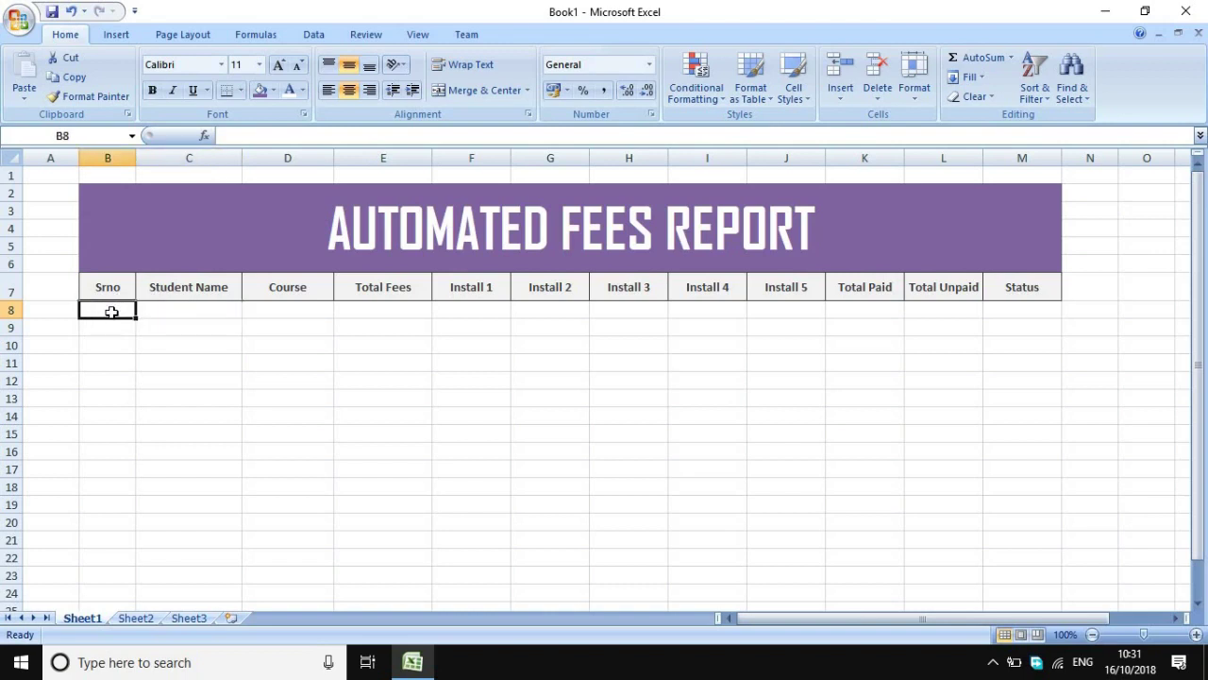
type("1")
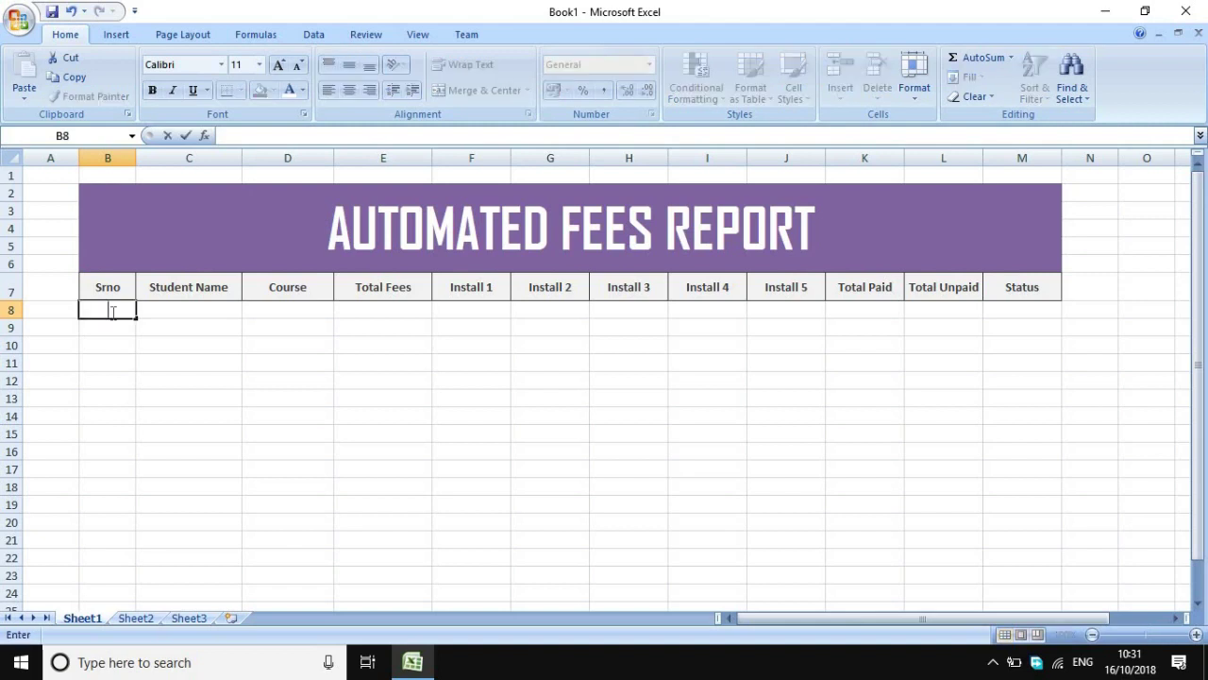
type("=if")
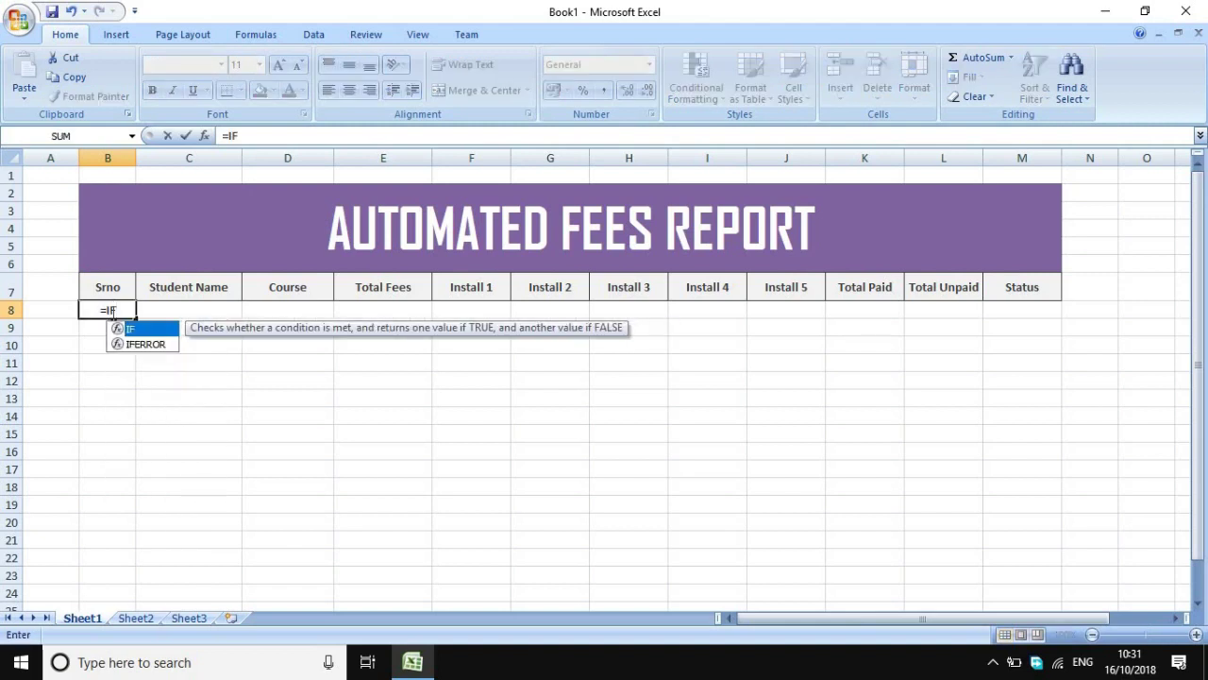
key("Tab")
key("BackSpace")
key("Tab")
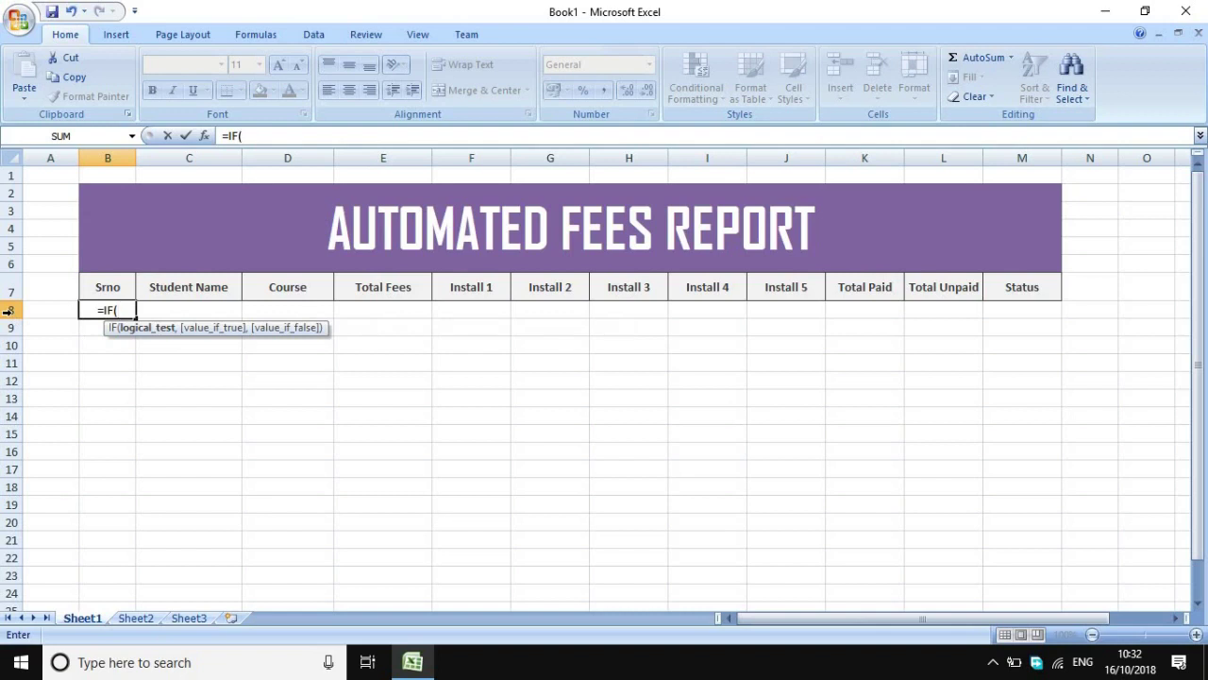
key("Right")
type("=\"\"")
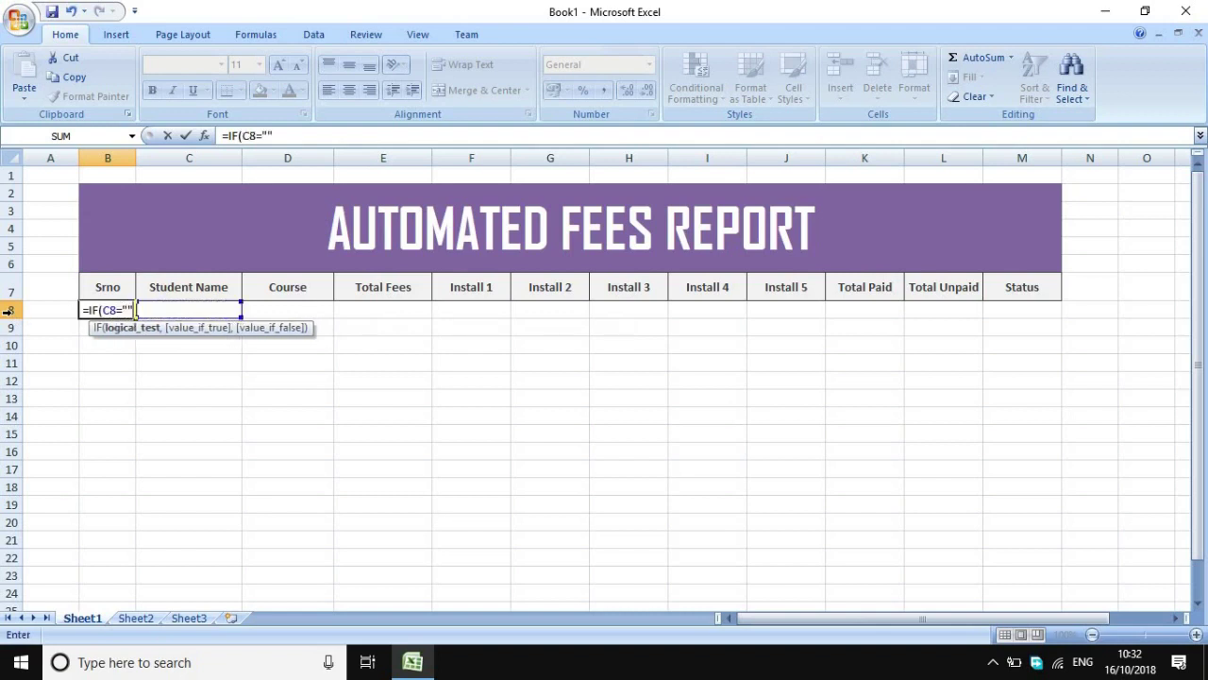
type(",\"\"")
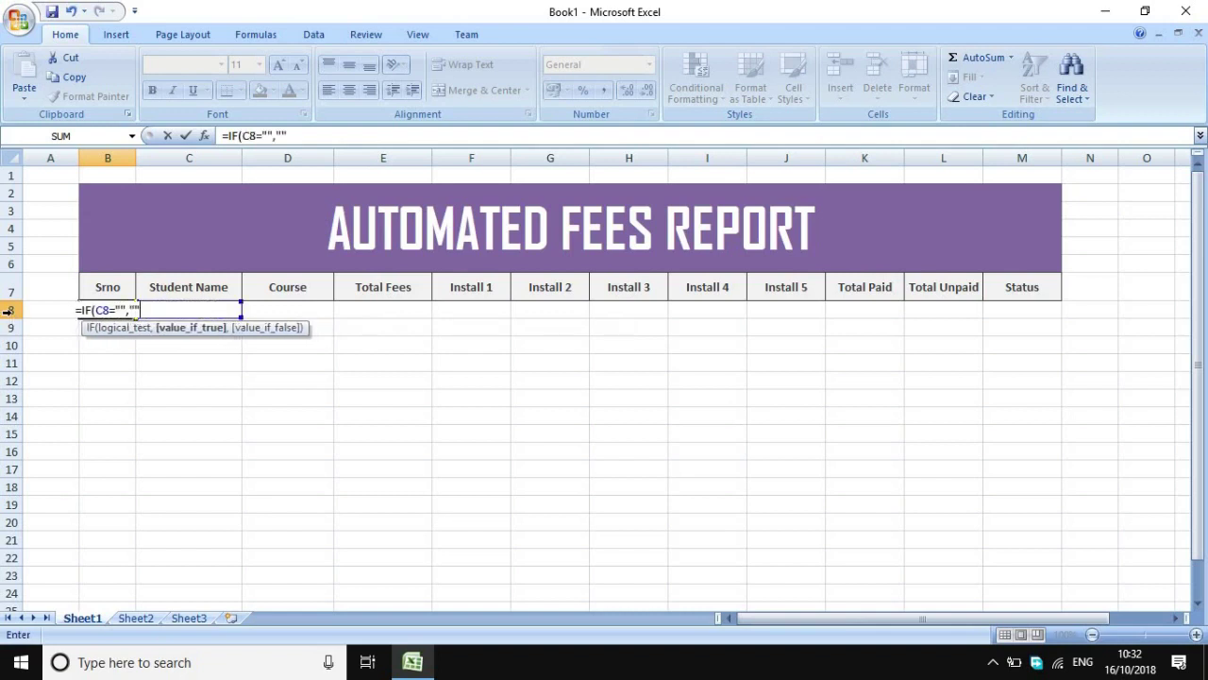
type(",1")
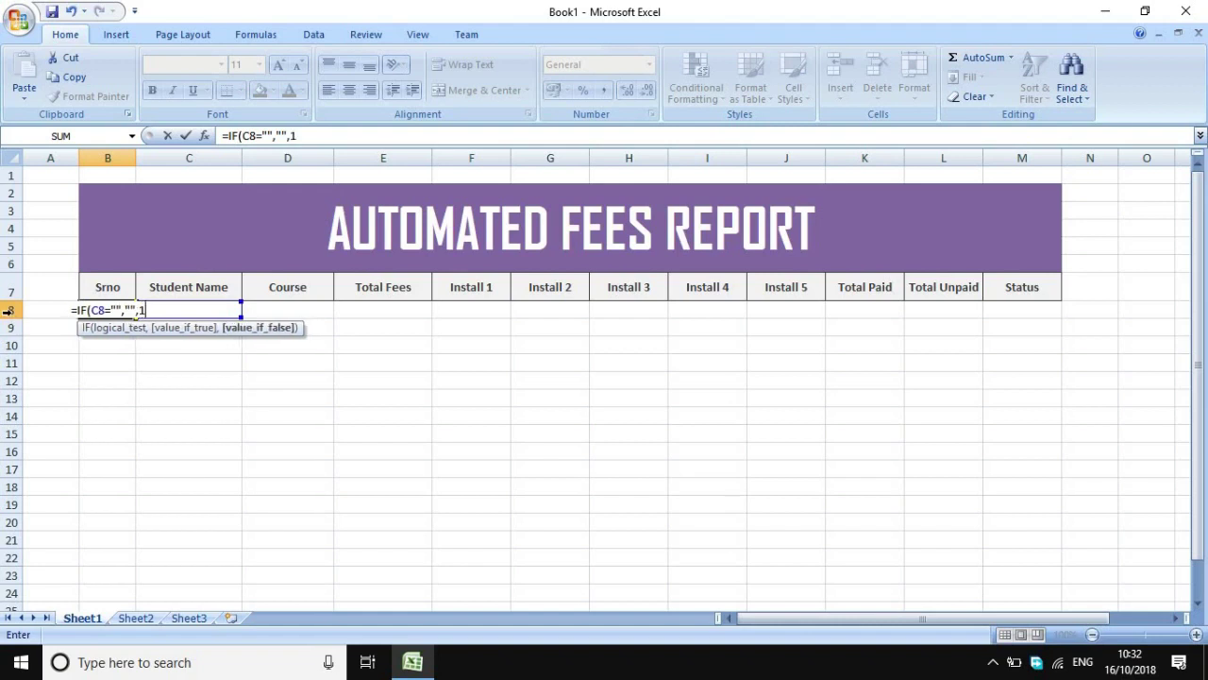
type(")")
key("Return")
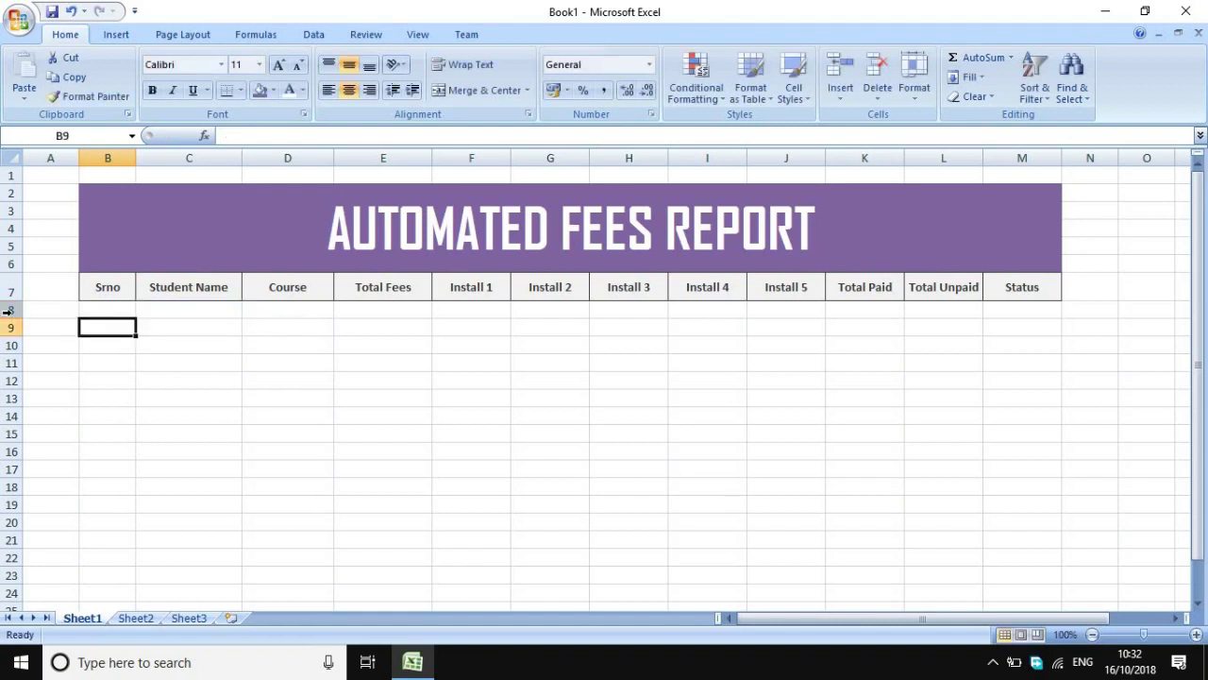
- Enter =IF(C9="","",B8+1) in B9 and review the formula
type("=IF")
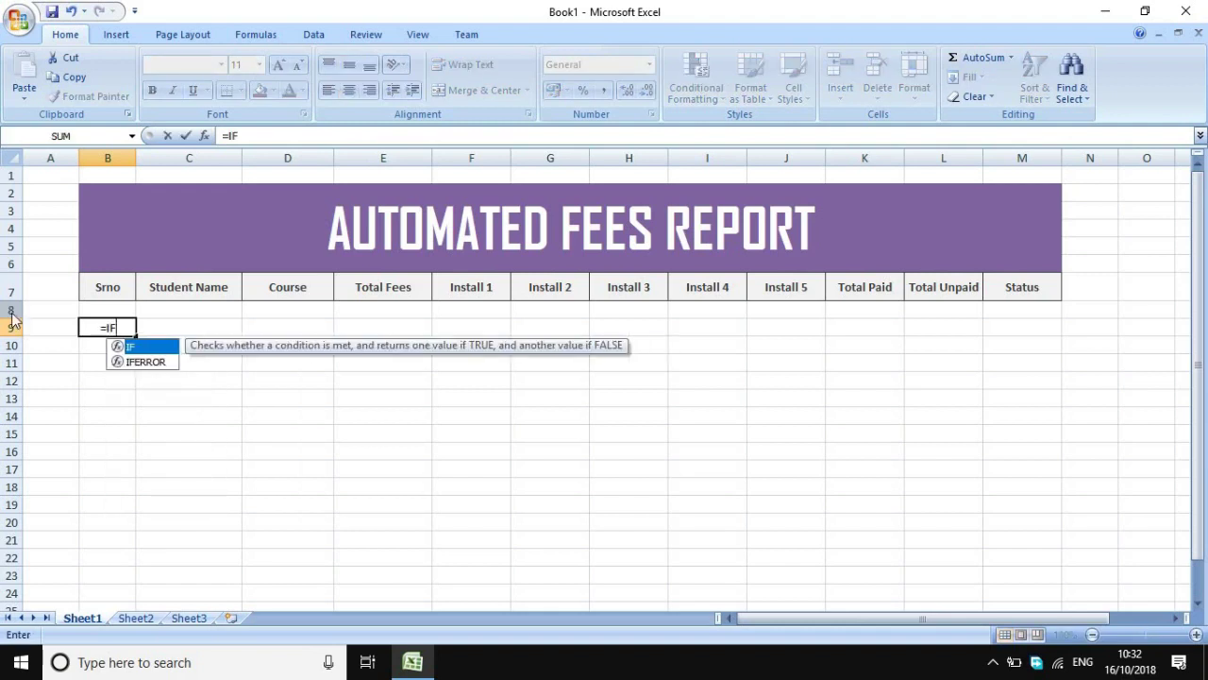
type("(")
key("Right")
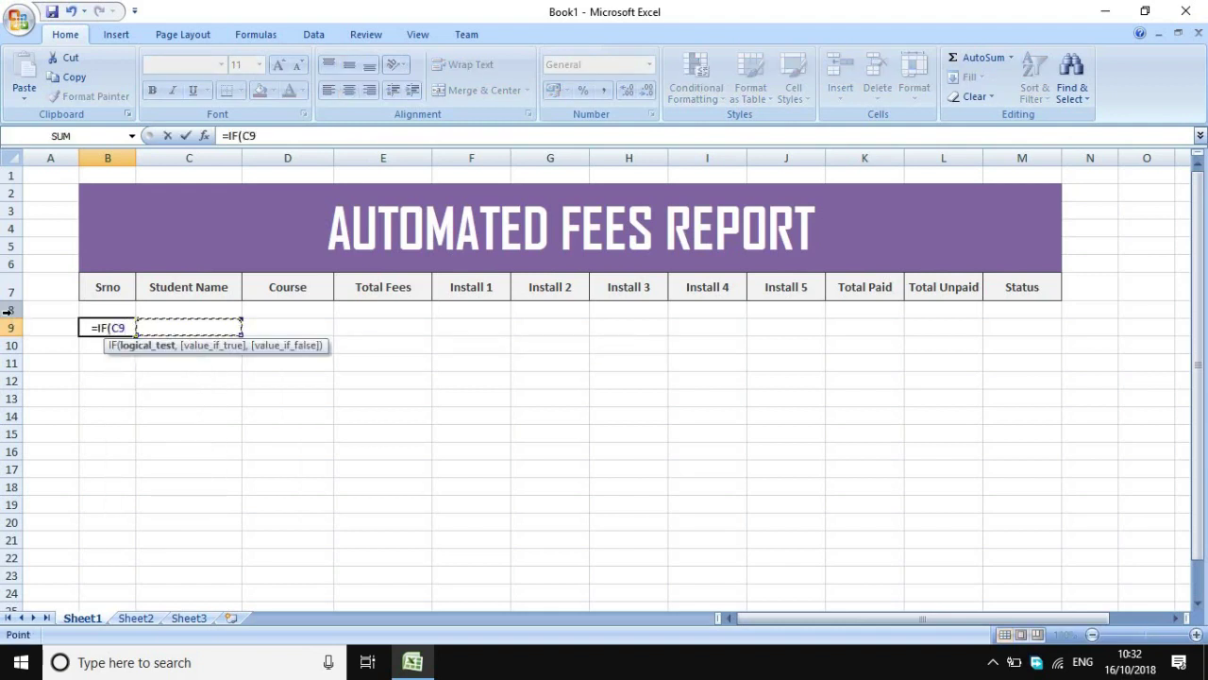
type("=\"\",")
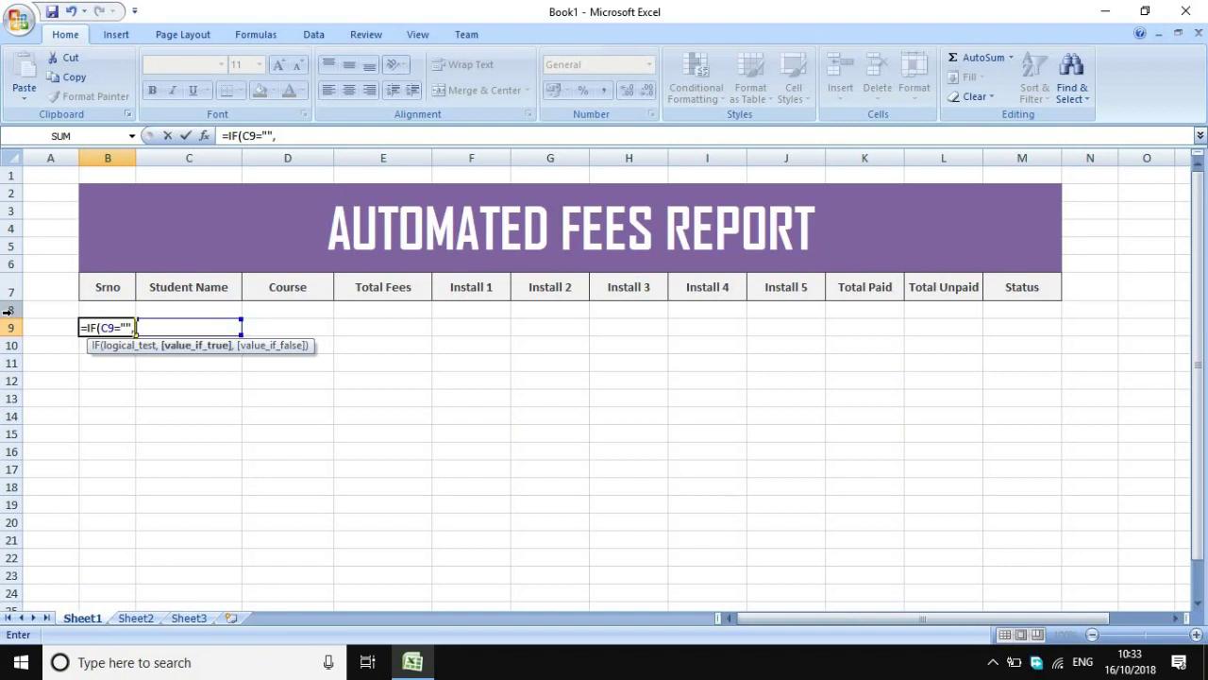
type("\"\",")
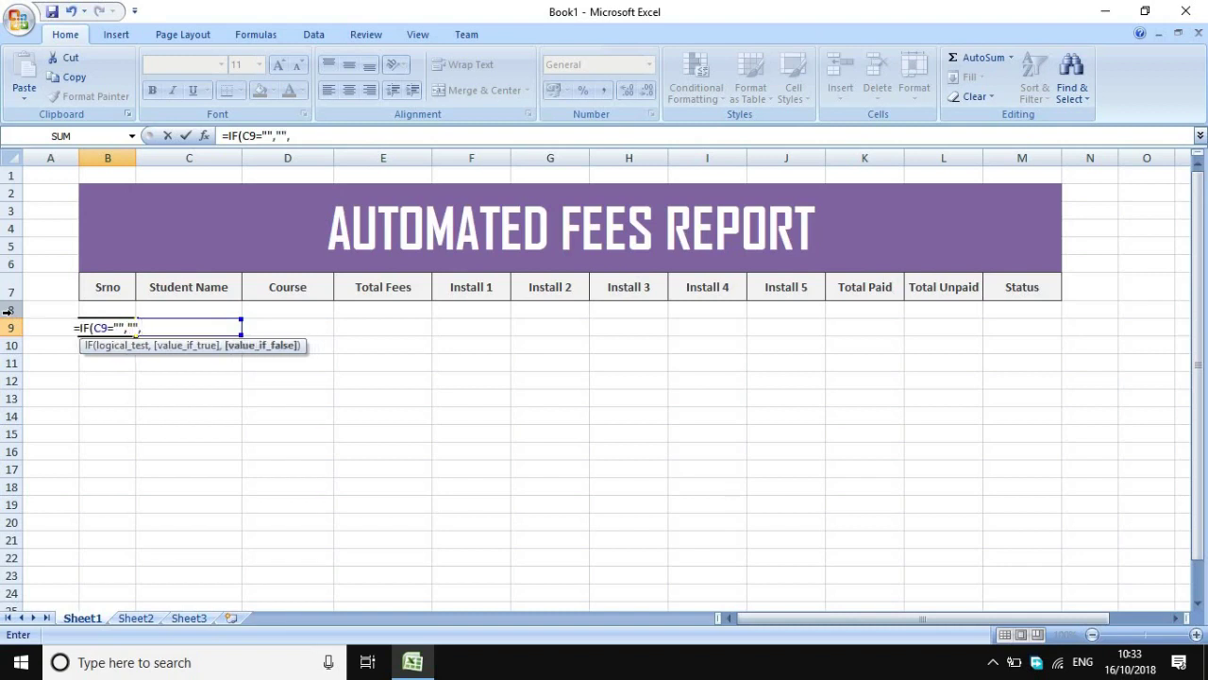
key("Up")
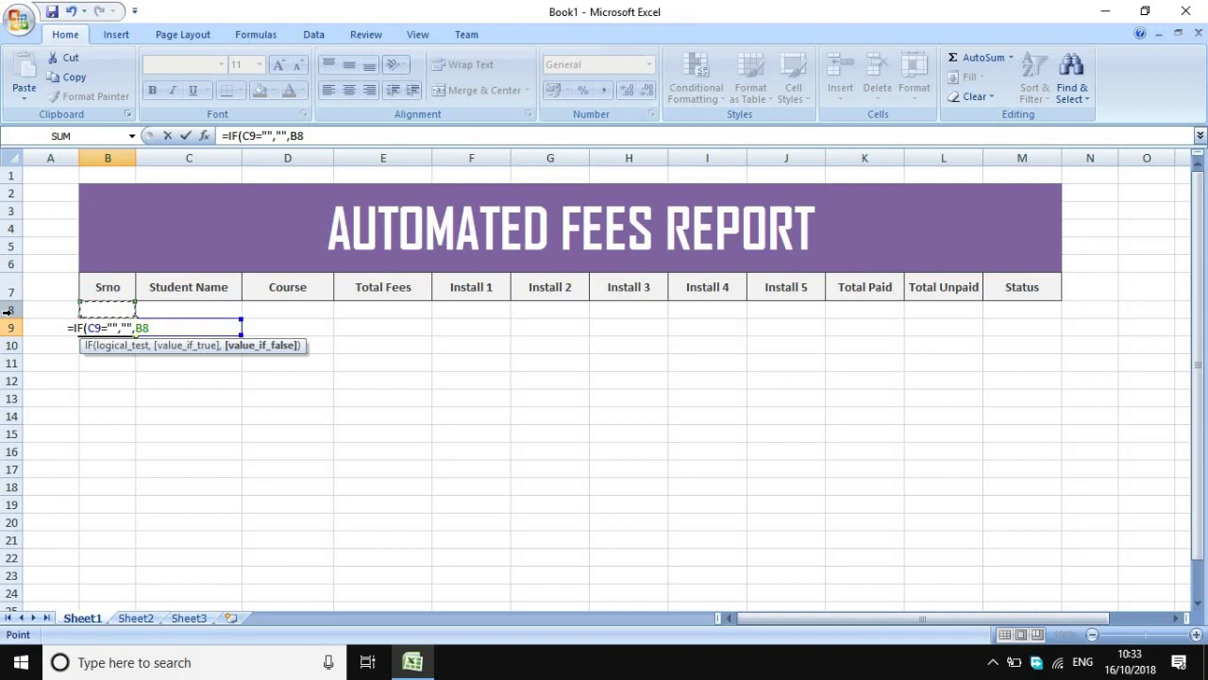
type("+1")
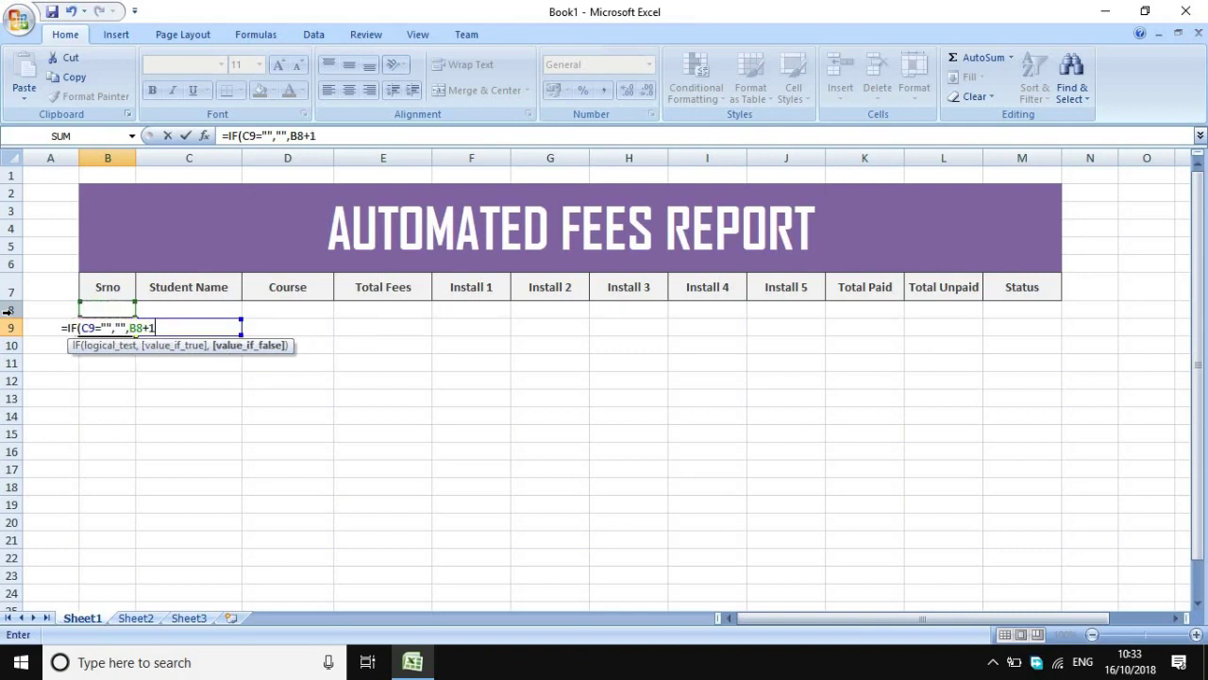
type(")")
key("Return")
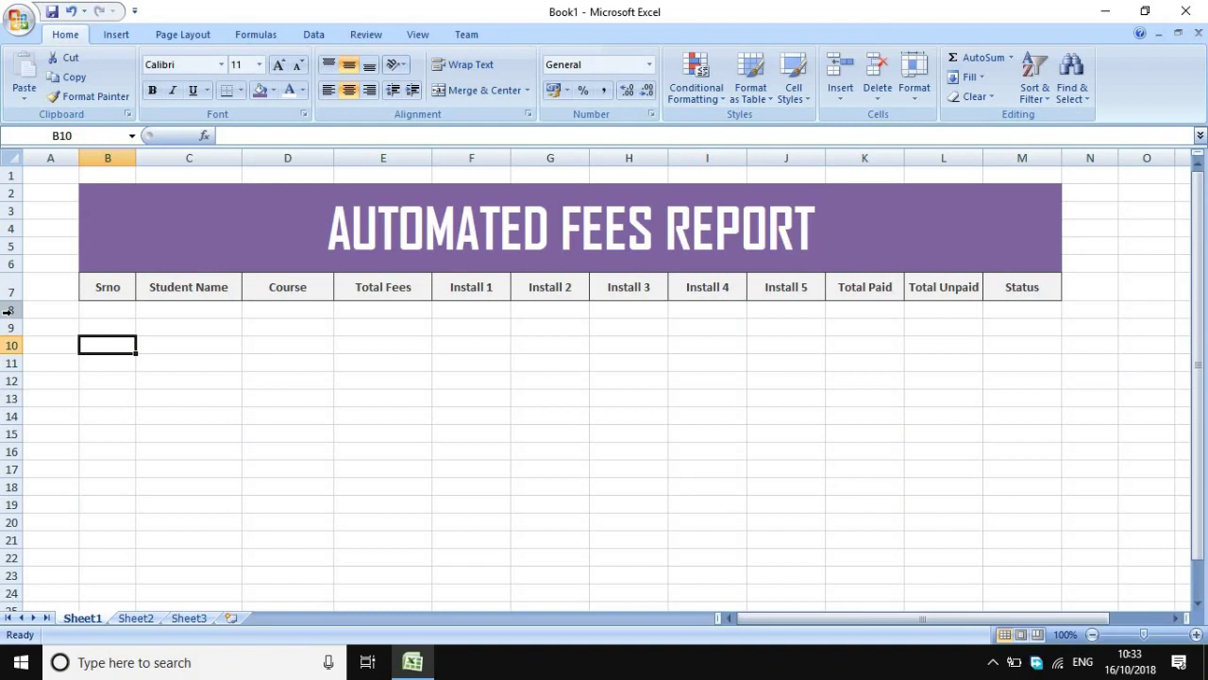
key("Up")
key("Up")
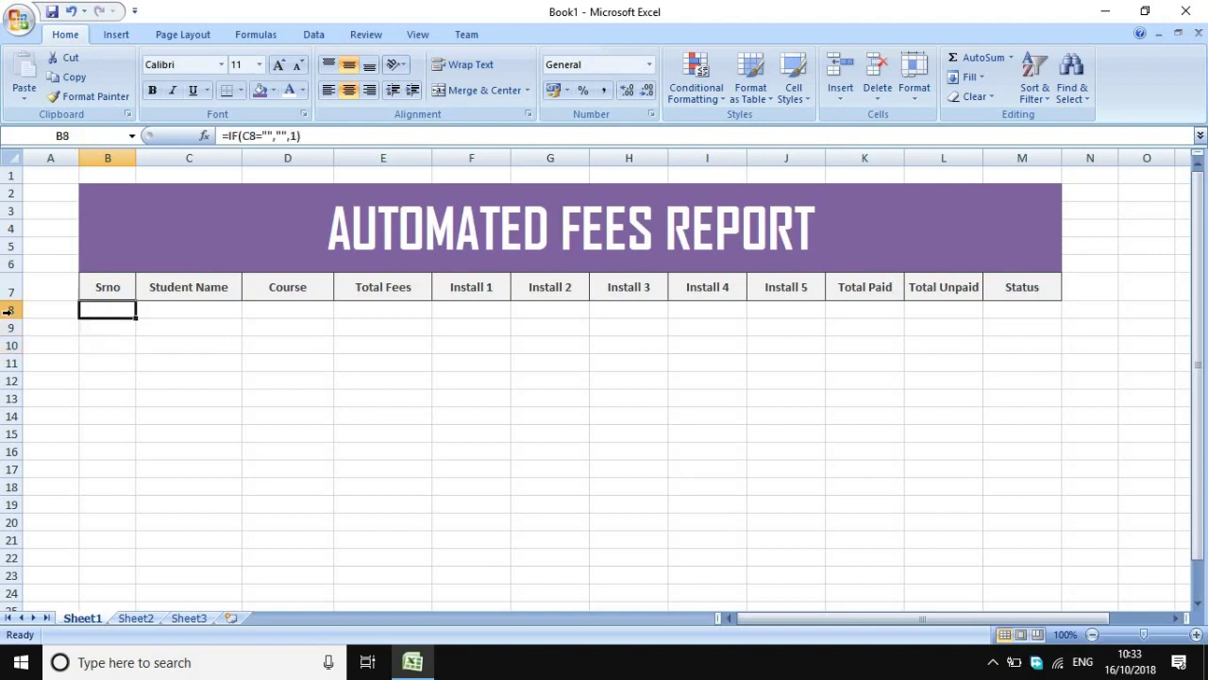
key("Down")
key("Right")
key("Left")
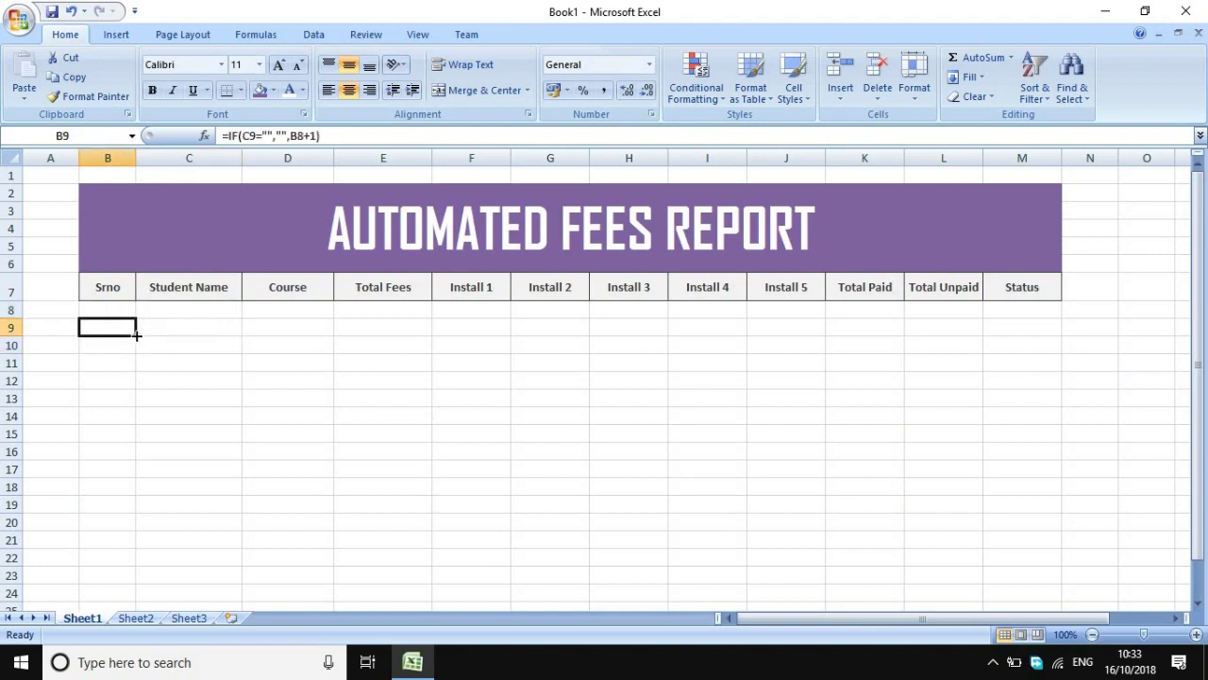
- Fill the B9 Srno formula down to B23 and spot-check the copied formulas
left_click_drag(137, 334, 138, 578)
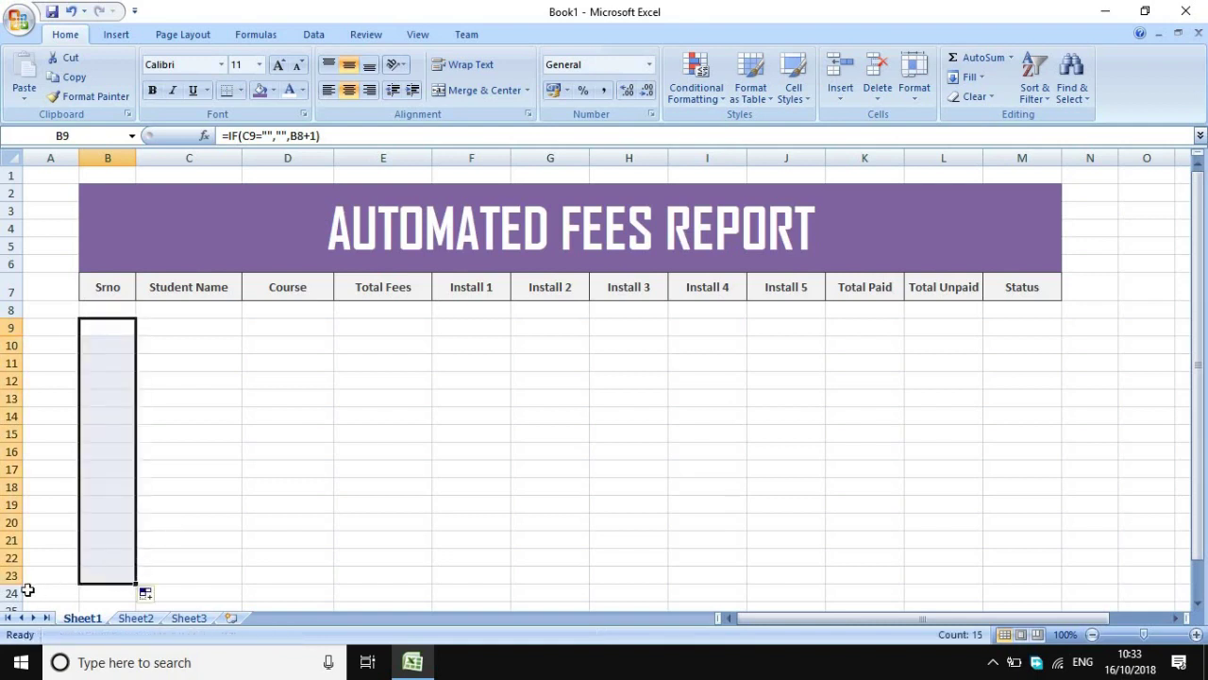
left_click(214, 395)
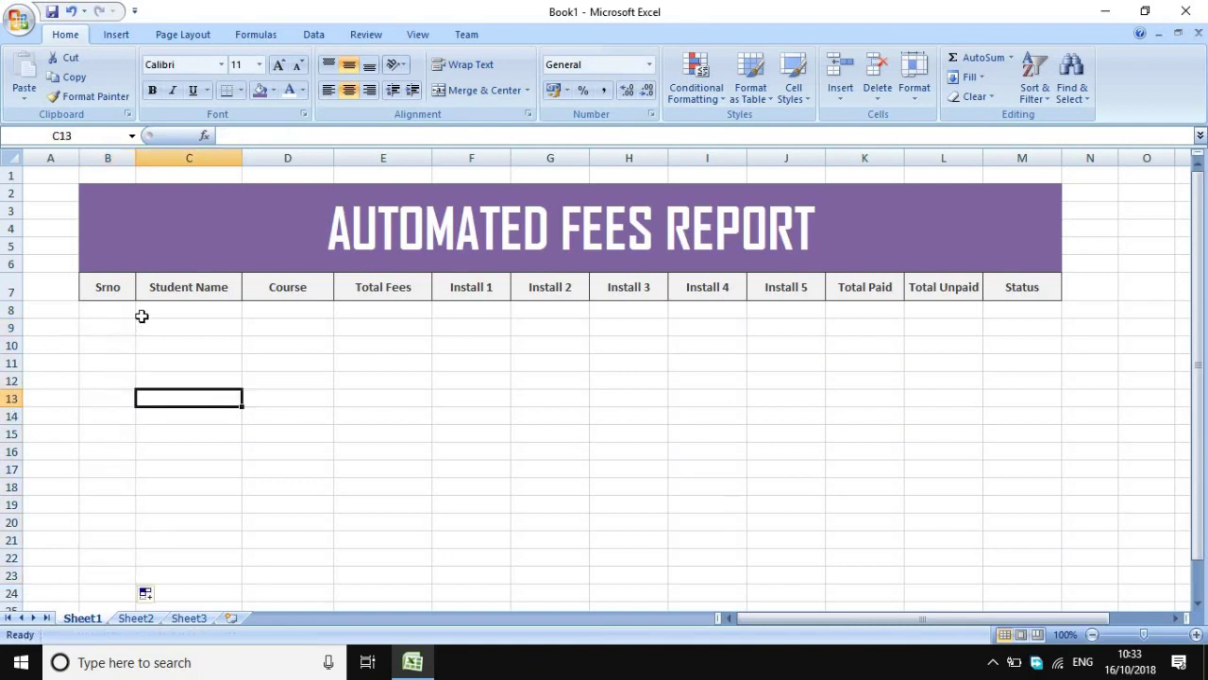
left_click(131, 314)
left_click(122, 330)
left_click(122, 381)
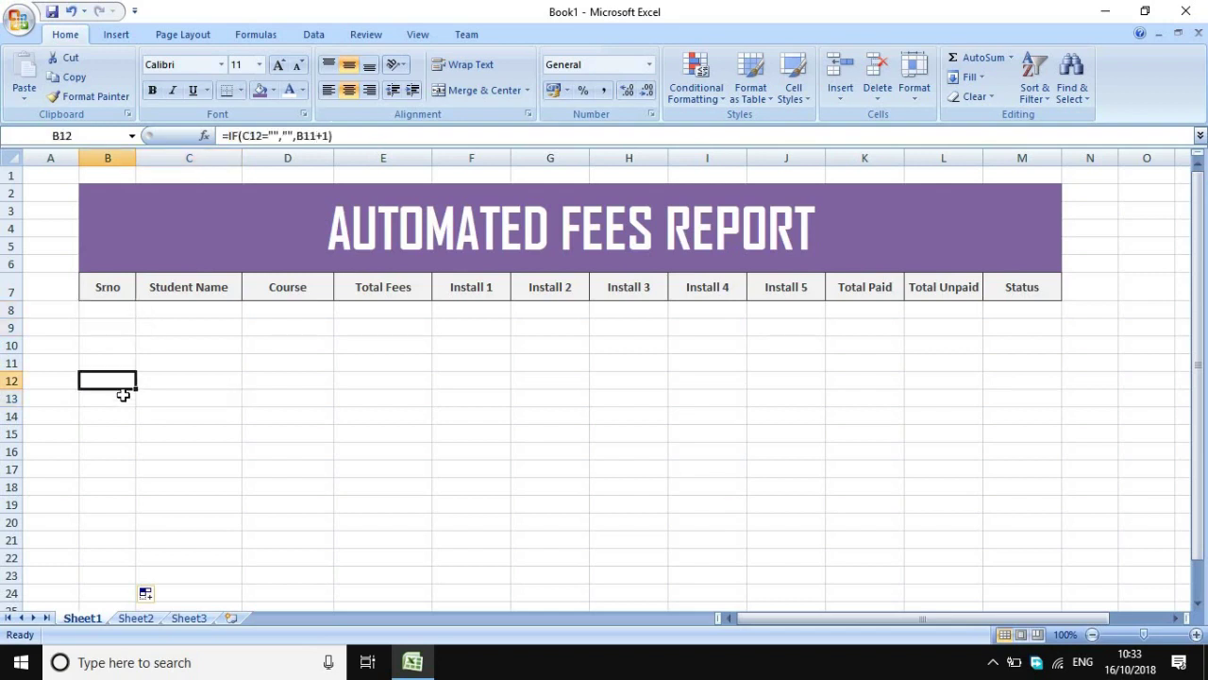
left_click(121, 416)
left_click(121, 453)
left_click(113, 487)
left_click(106, 421)
left_click(100, 362)
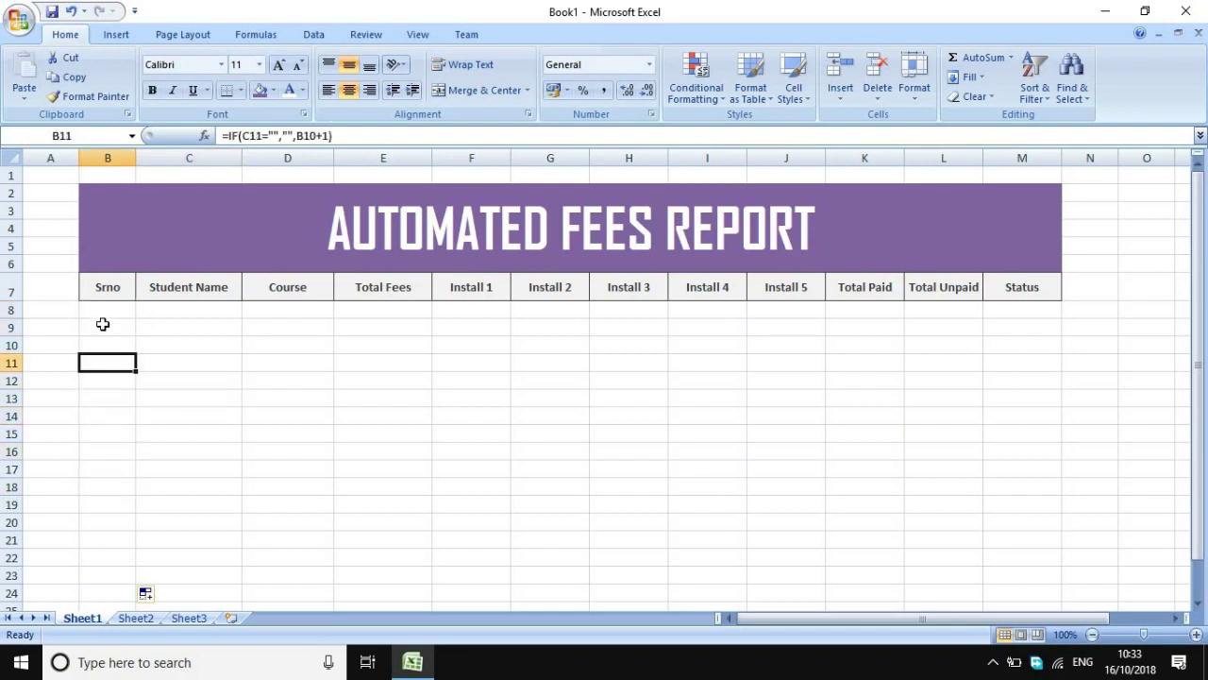
left_click(100, 326)
- Switch to the blank Sheet2
left_click(175, 332)
left_click(311, 314)
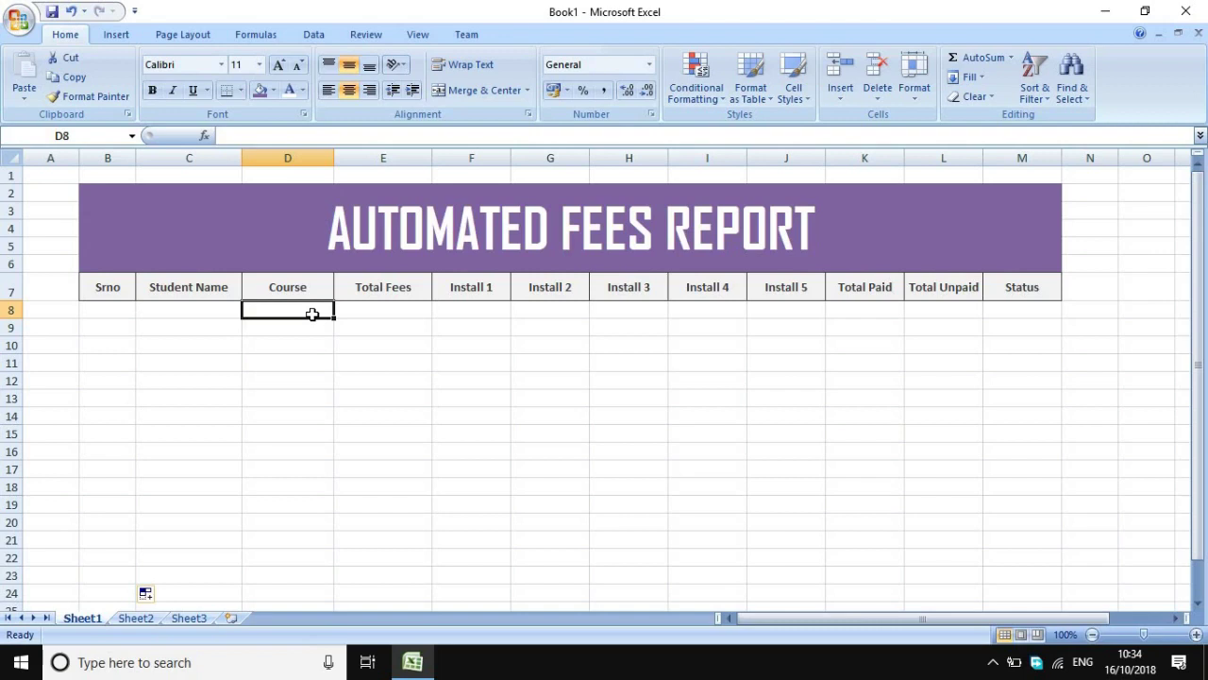
left_click(135, 617)
- Enter BASIC, DCA, ADCA, ADWD, CCC, DTP and MS+TALLY one per row from D5 down to D11
left_click(161, 256)
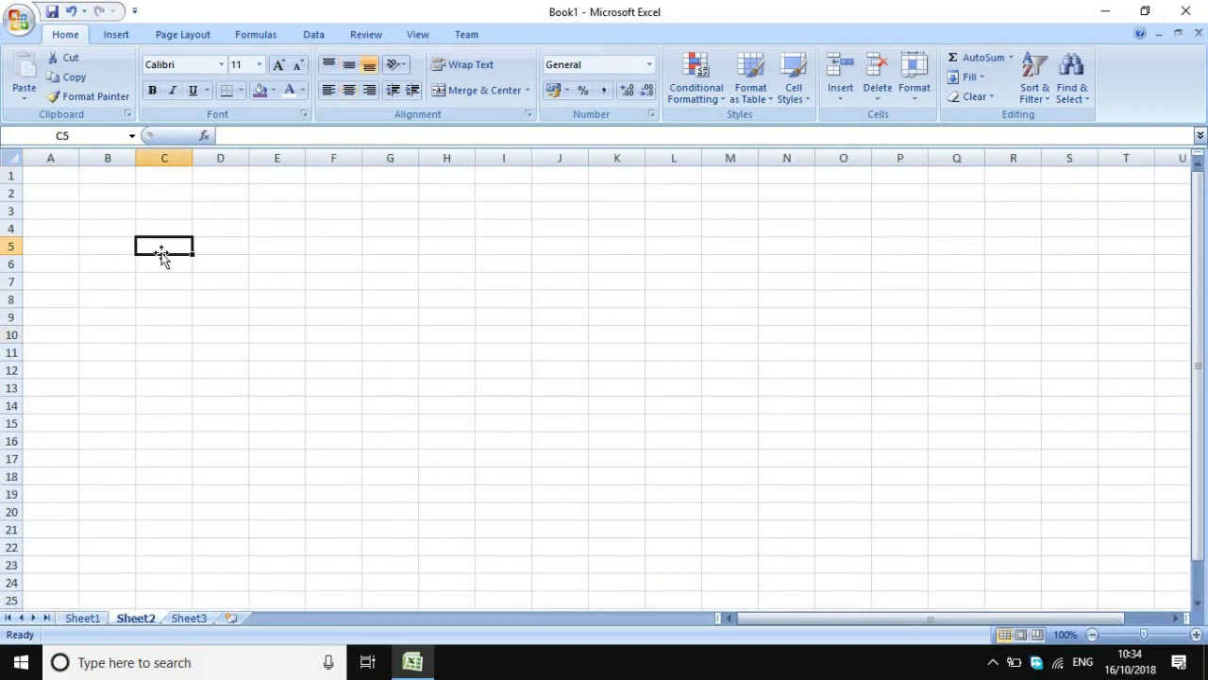
left_click(218, 244)
type("B")
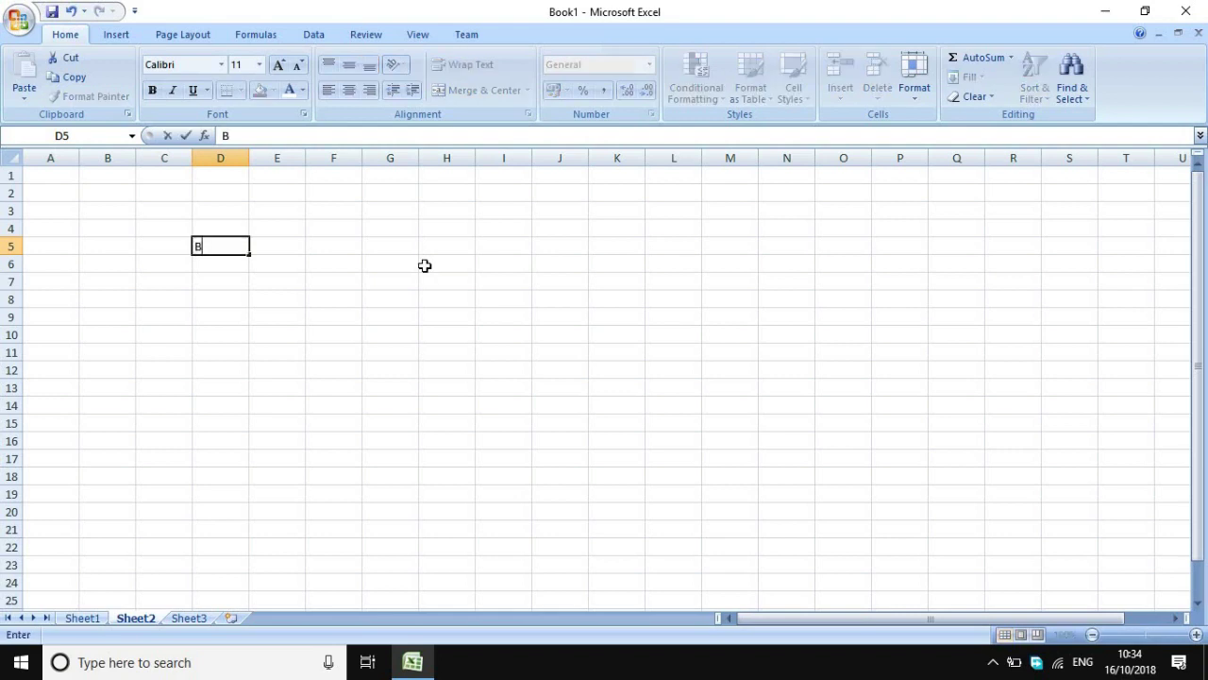
type("ASIC")
key("Return")
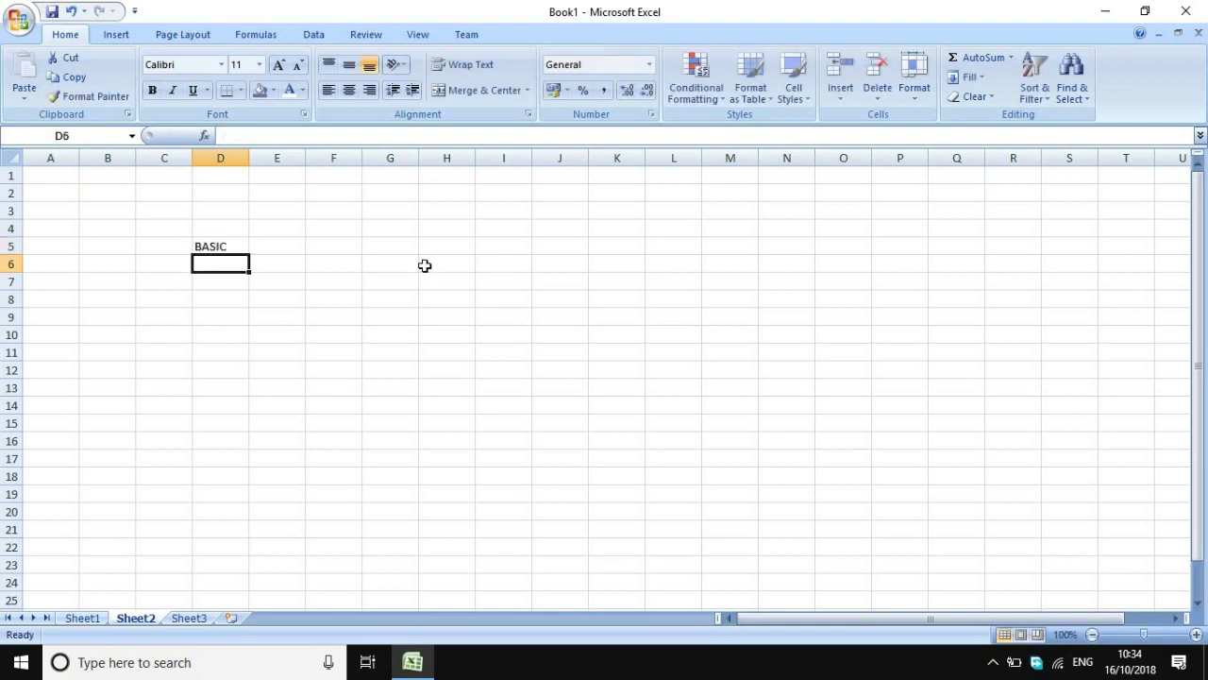
type("DCA")
key("Return")
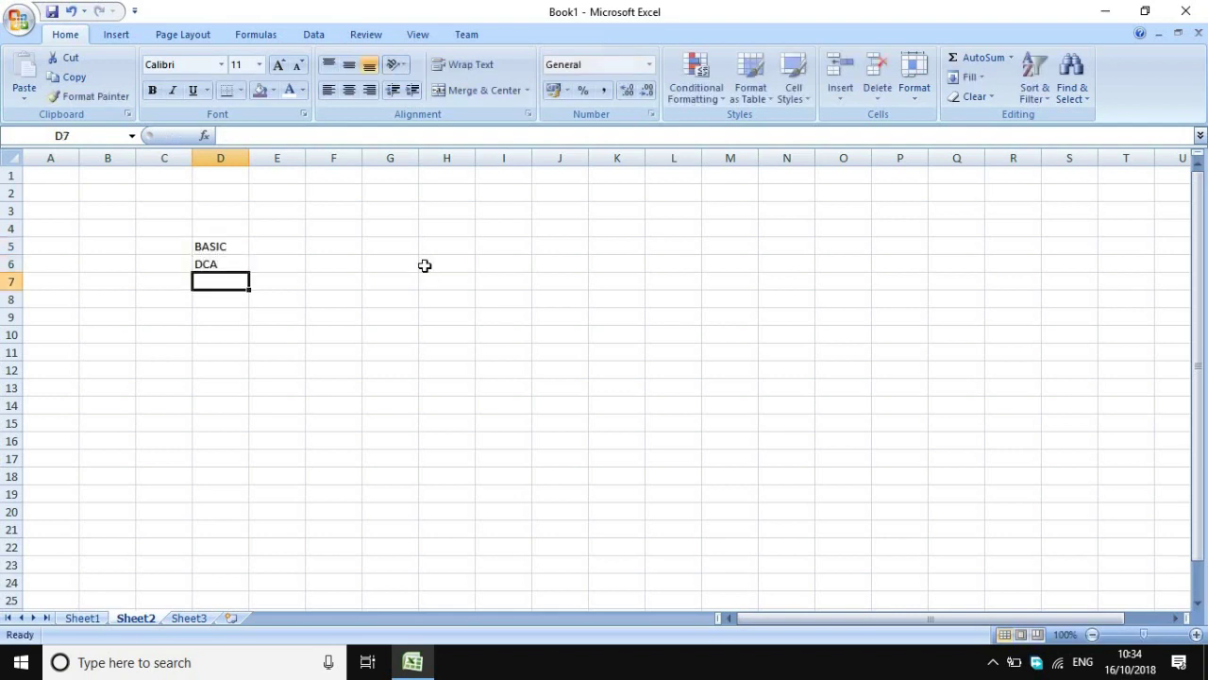
type("ADCA")
key("Return")
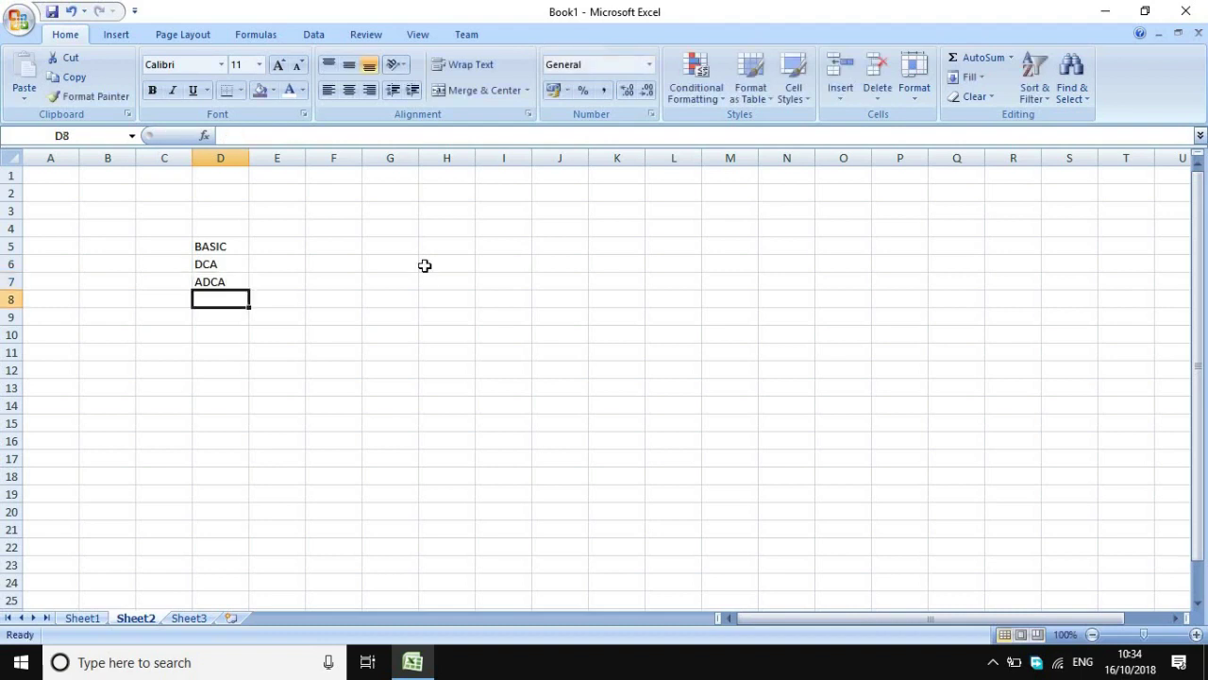
type("ADWD")
key("Return")
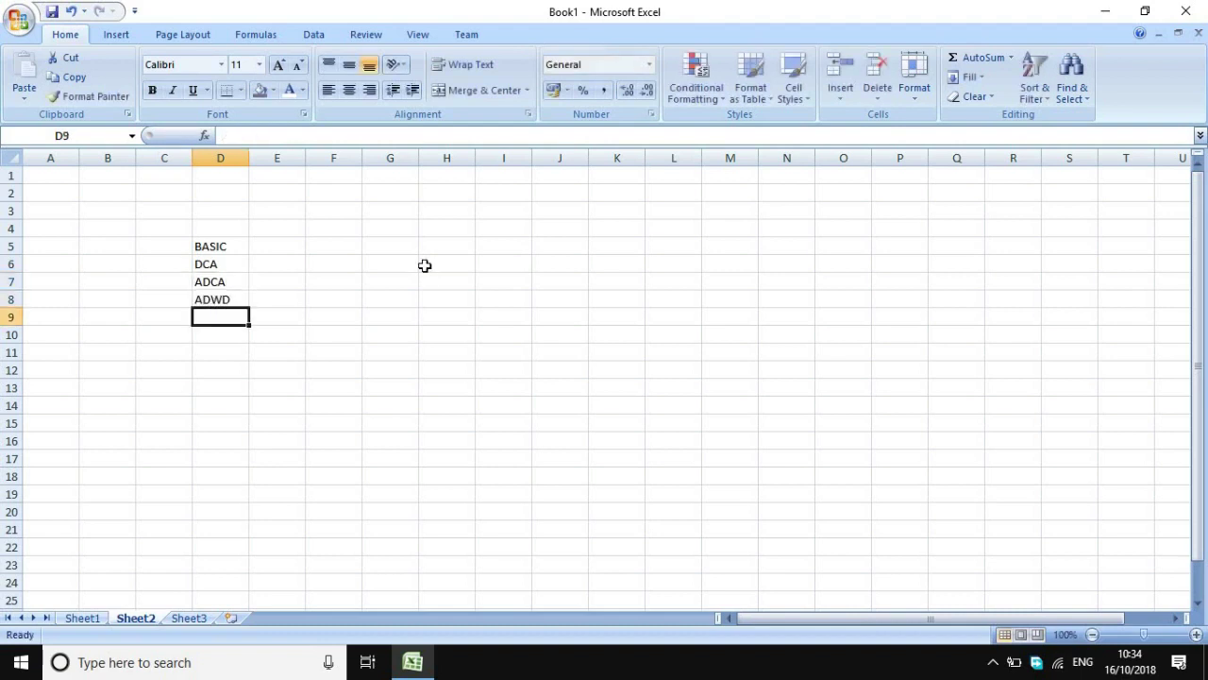
type("CCC")
key("Return")
type("D")
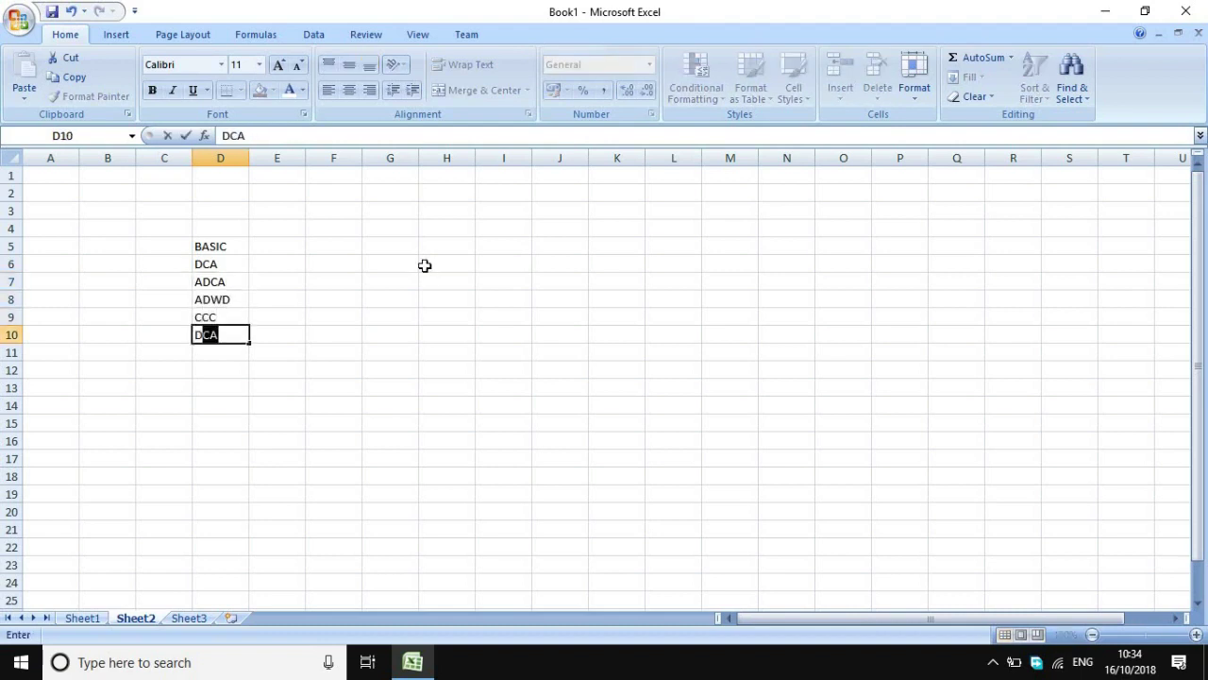
type("TP")
key("Return")
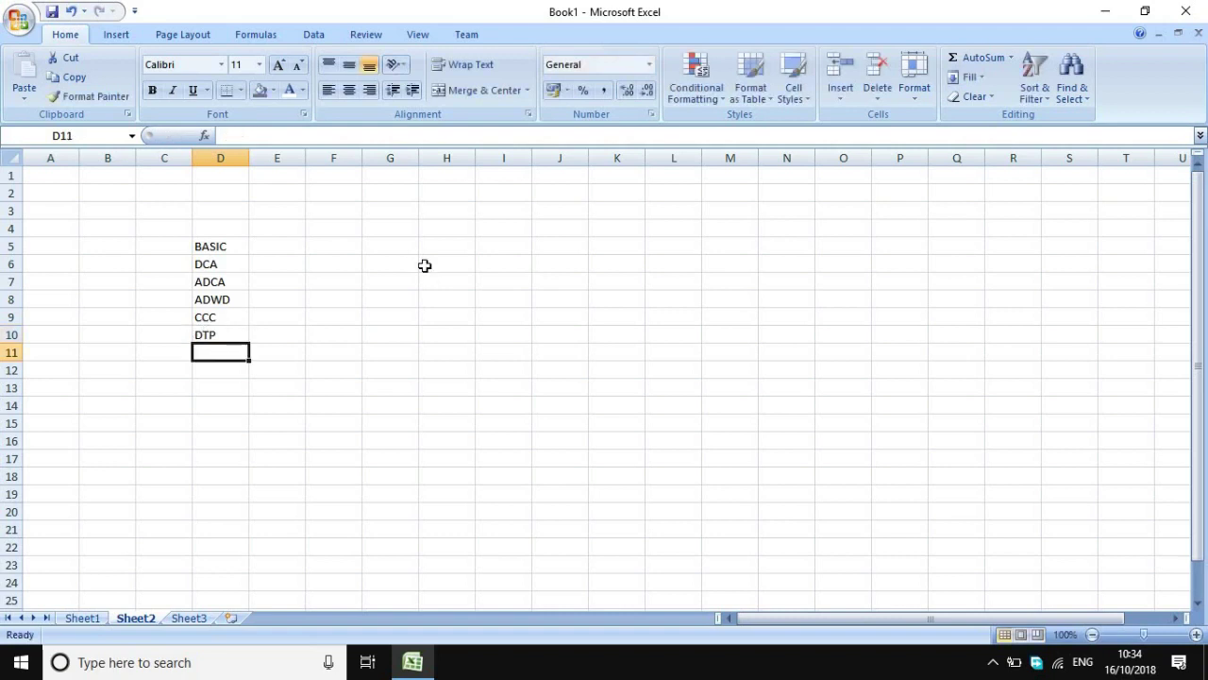
type("MS+")
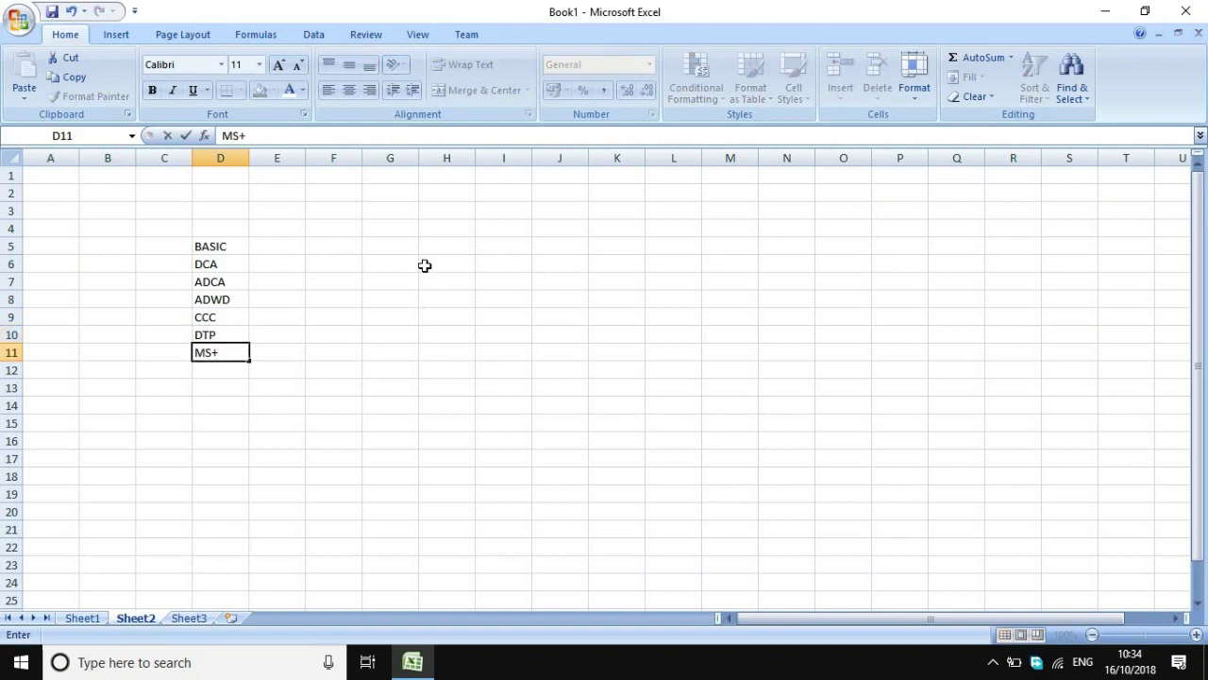
type("TALLY")
key("Return")
key("Up")
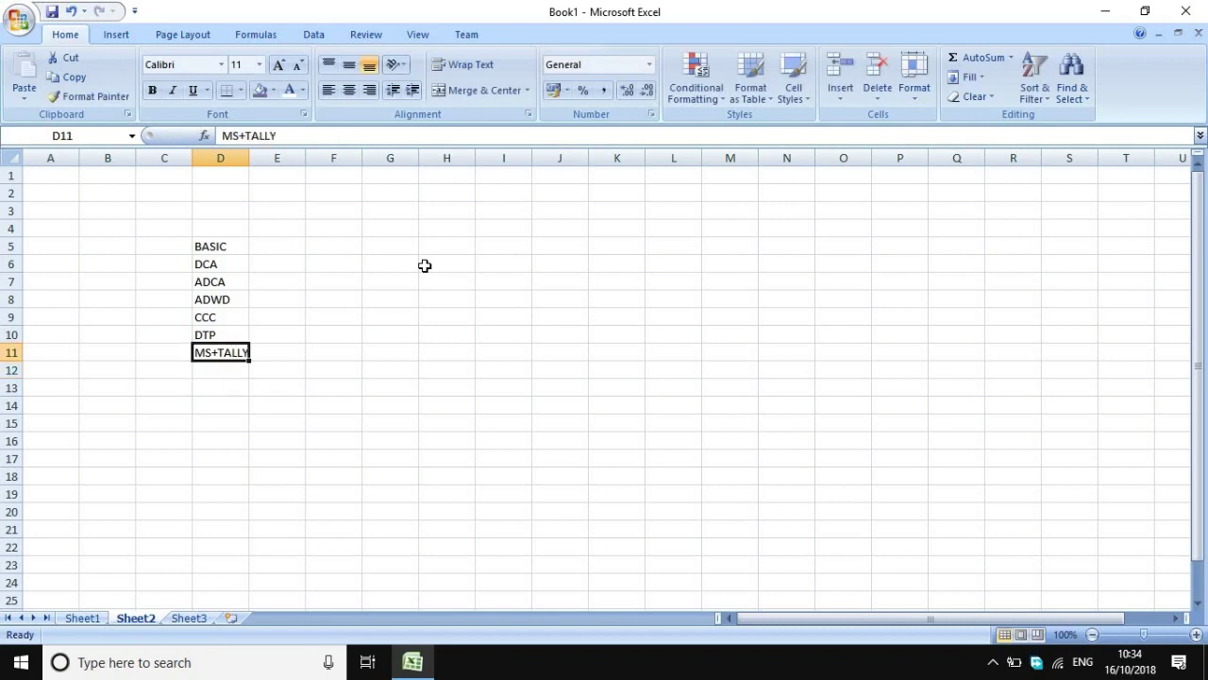
key("Up")
key("Up")
key("Up")
key("Up")
key("Up")
key("Up")
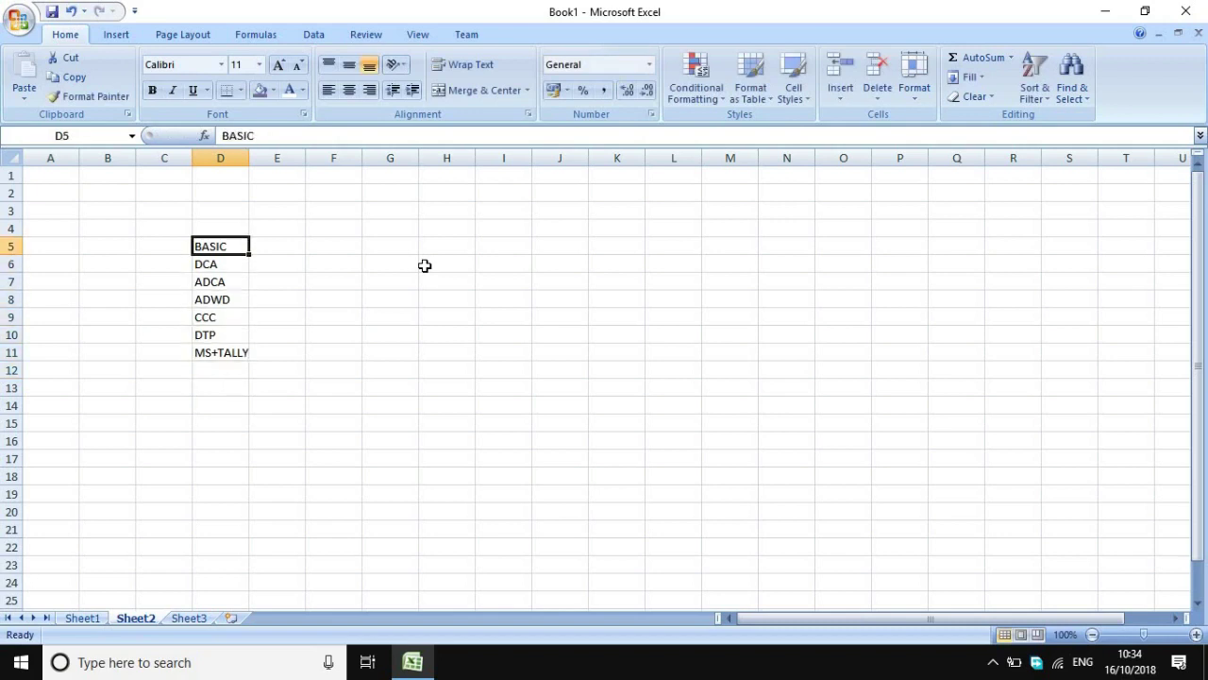
- Name the range D5:D11 'course' through the Name Box
left_click(338, 482)
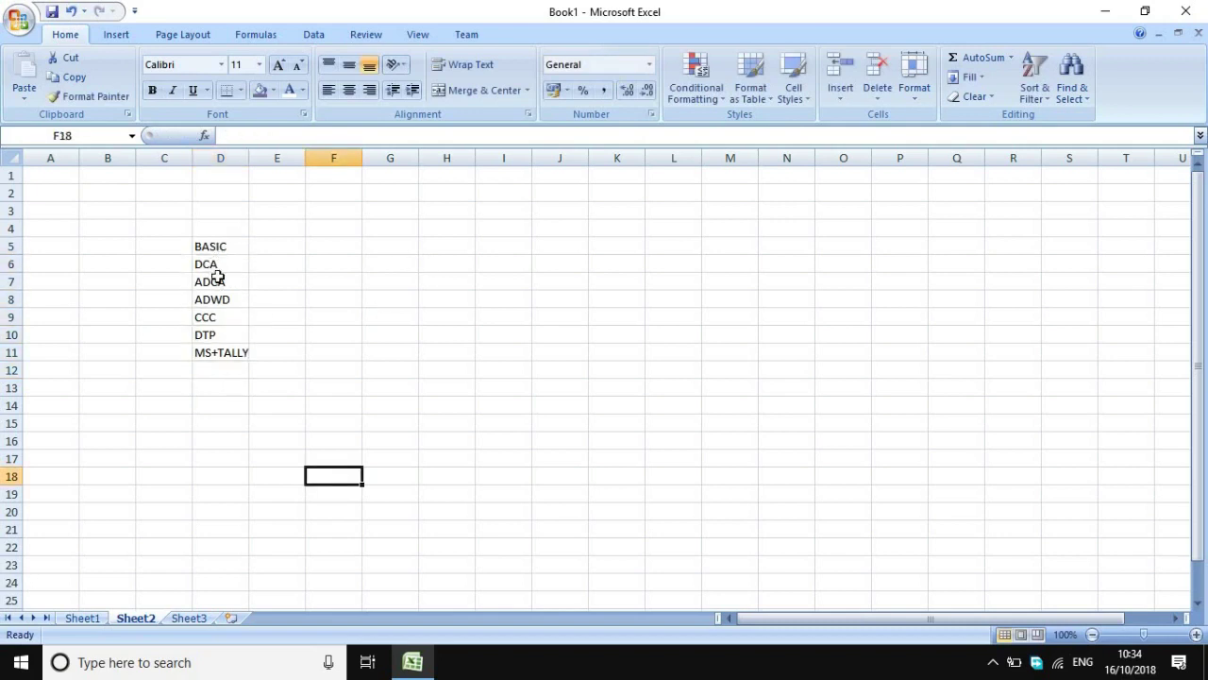
left_click_drag(212, 247, 217, 351)
left_click(84, 140)
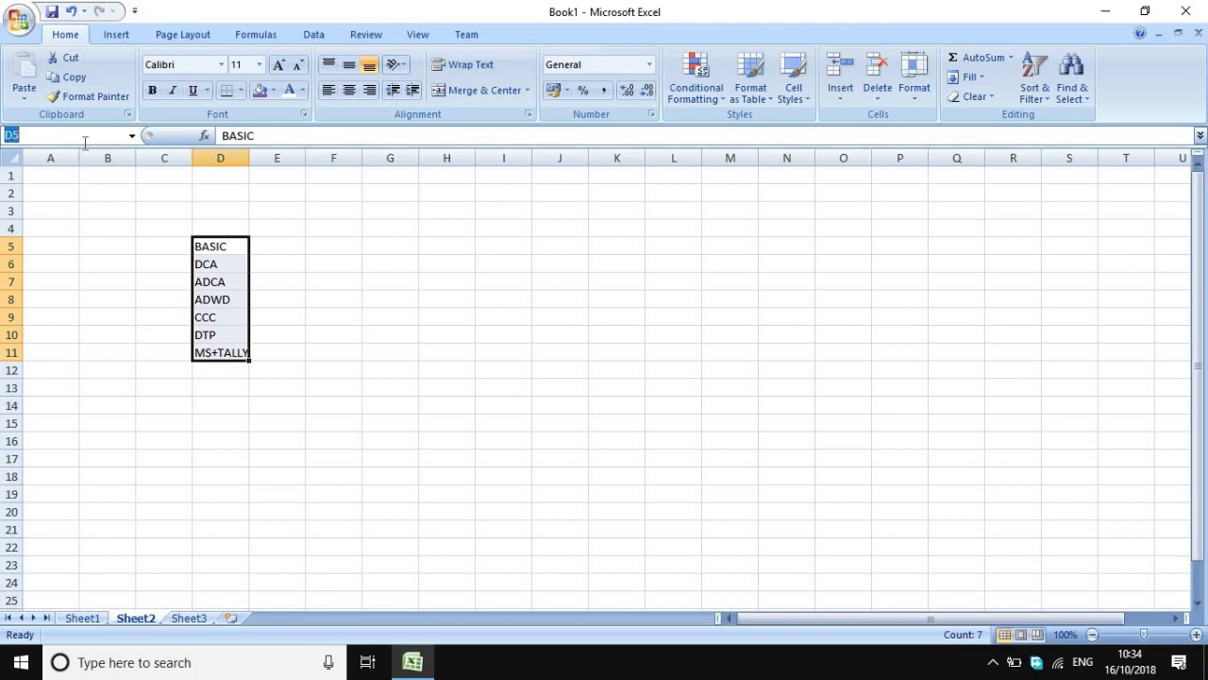
key("BackSpace")
type("cou")
type("rse")
key("Return")
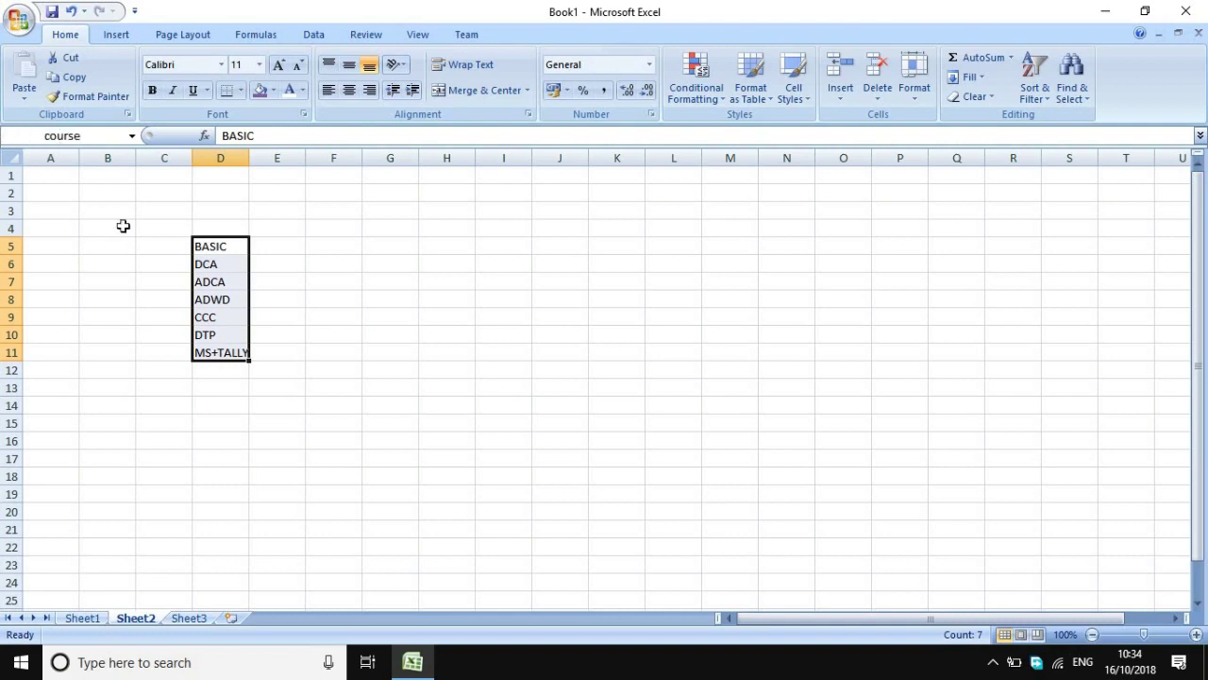
- Reselect D5:D11 to confirm the Name Box shows course
left_click(479, 265)
left_click(231, 251)
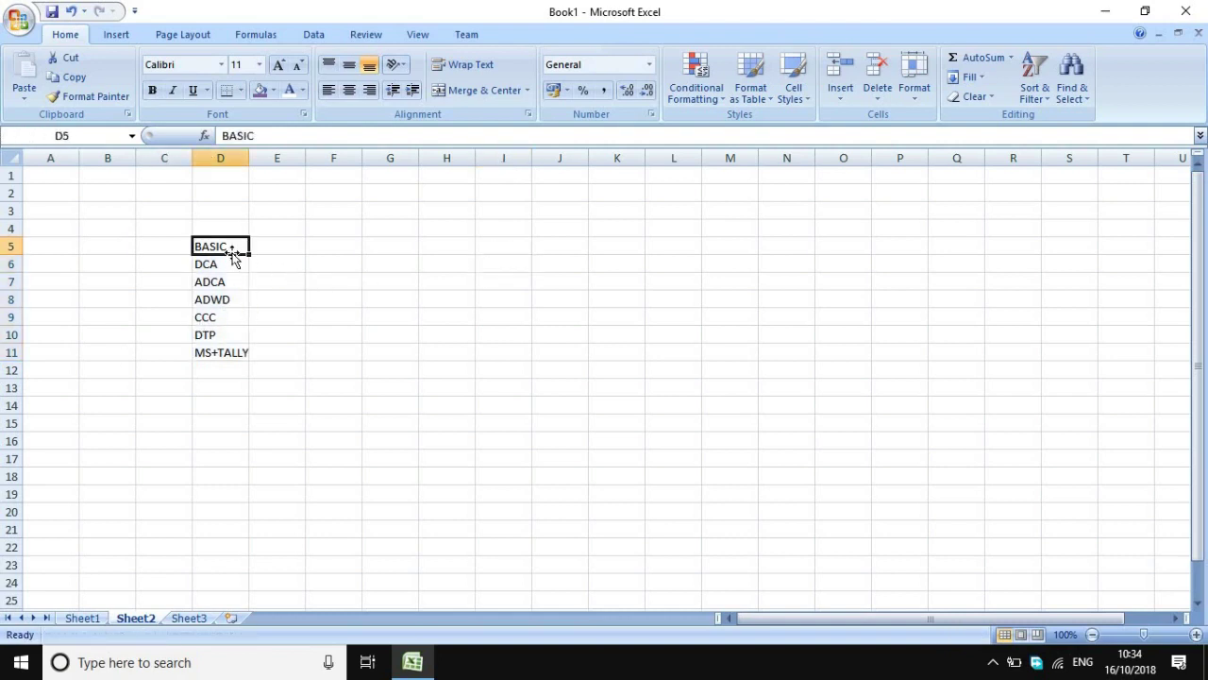
left_click(377, 243)
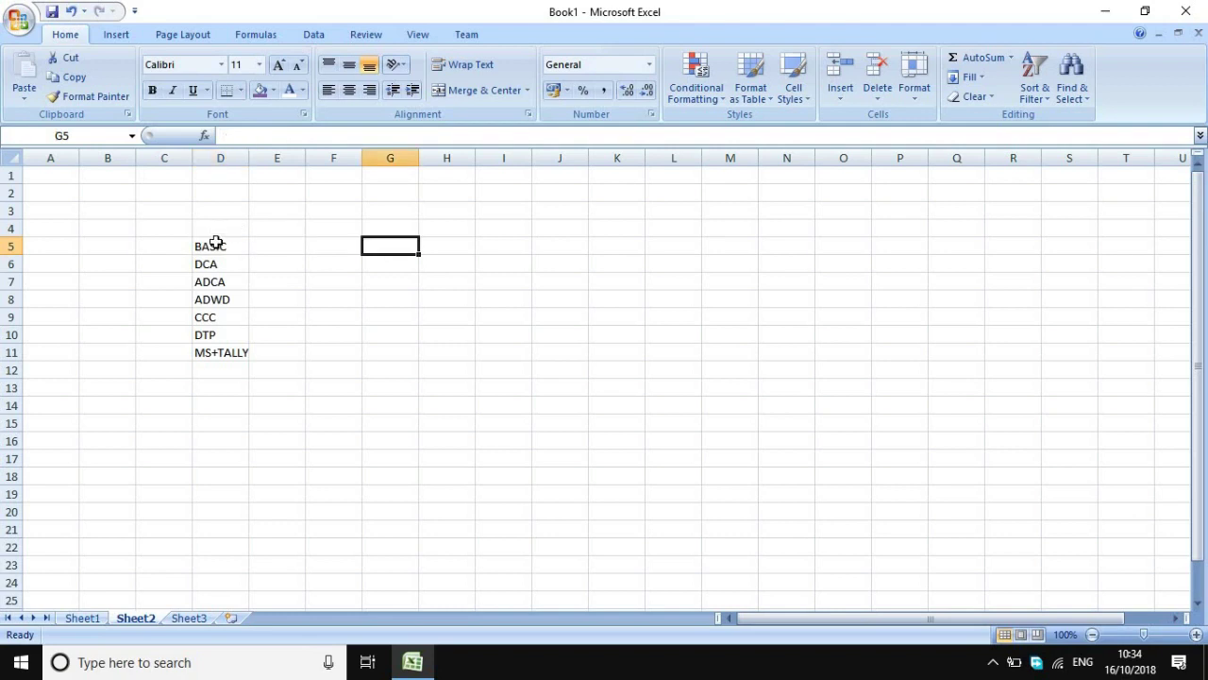
left_click_drag(211, 246, 212, 352)
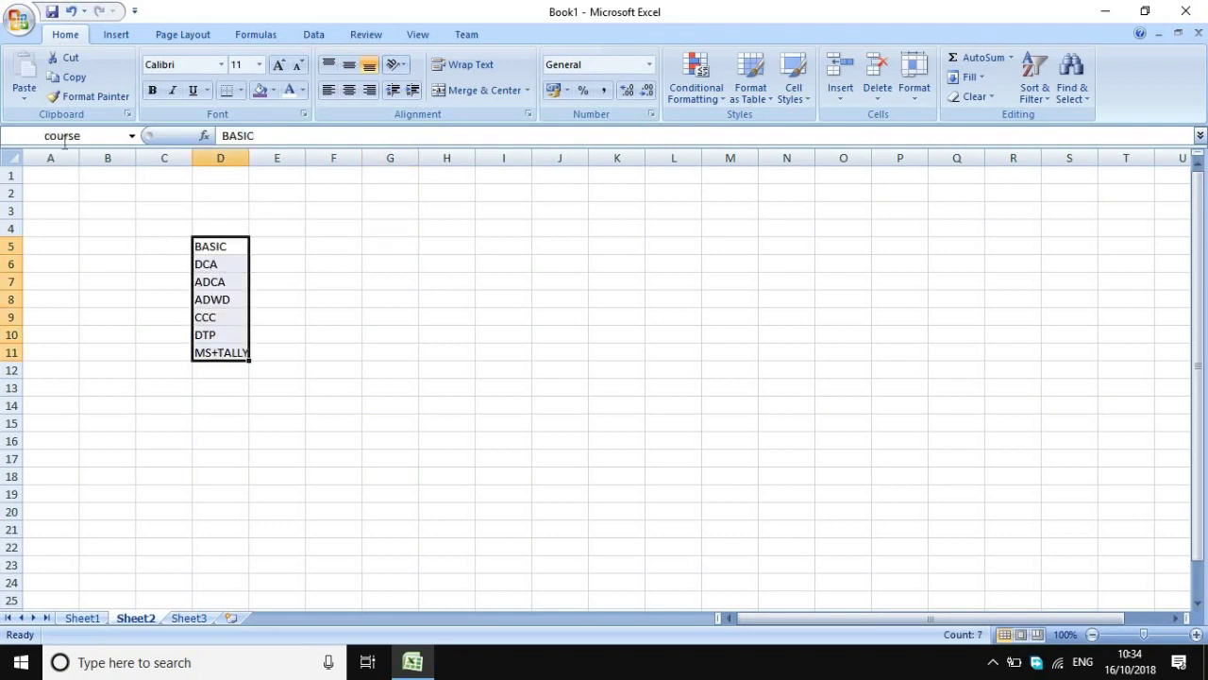
left_click(298, 354)
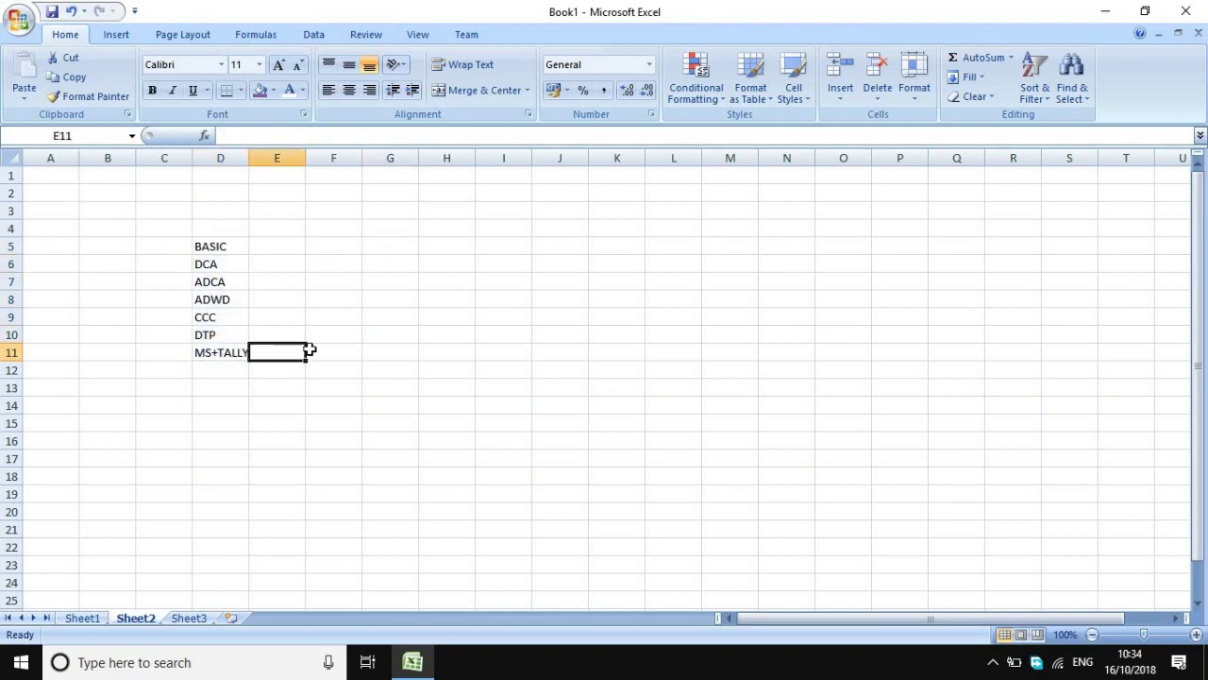
- On Sheet1, give D8 List data validation with source =course
left_click(84, 620)
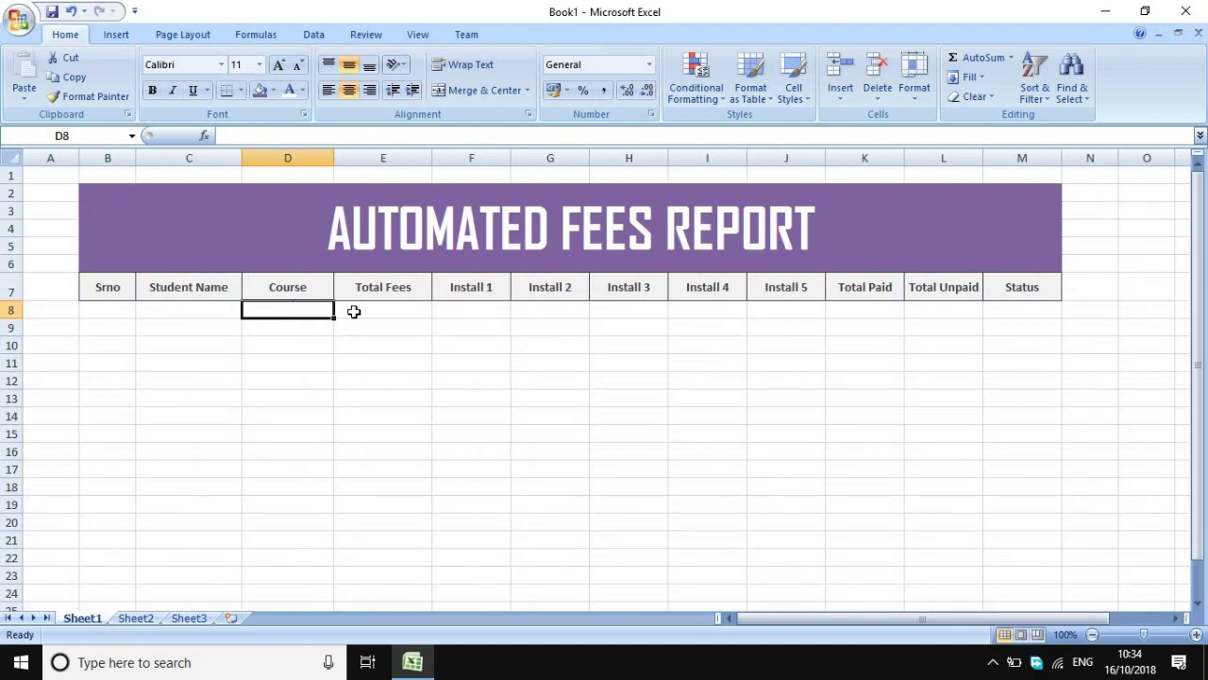
left_click(292, 360)
left_click(298, 308)
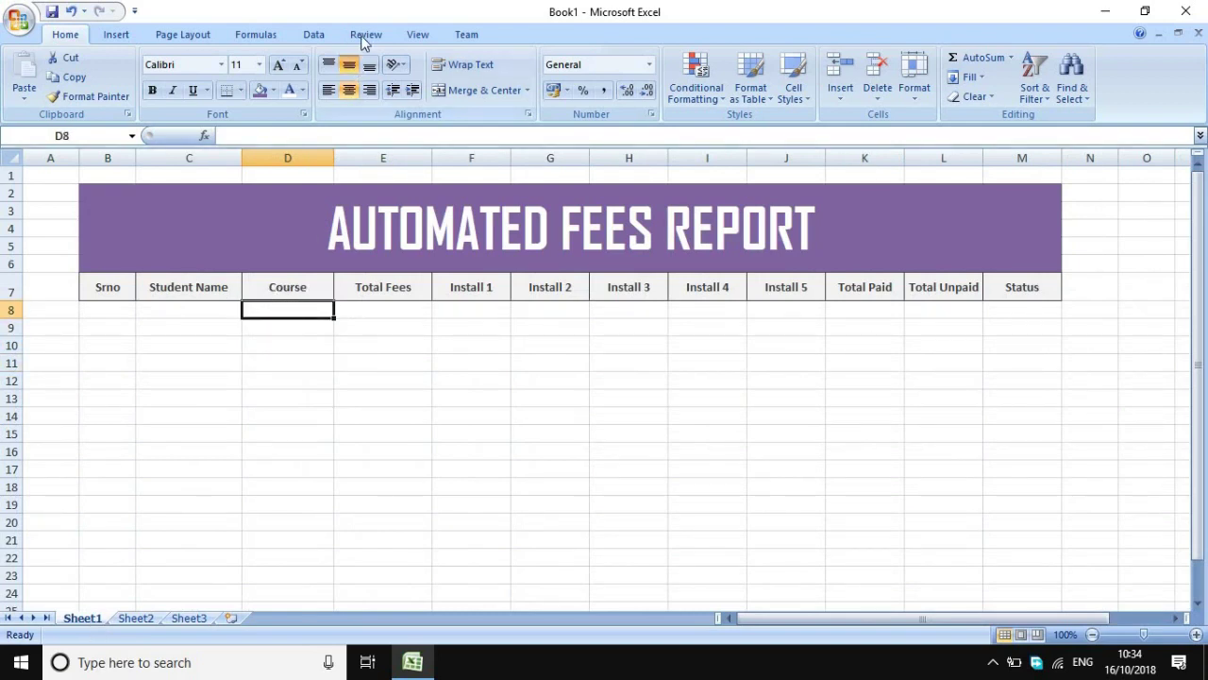
left_click(321, 35)
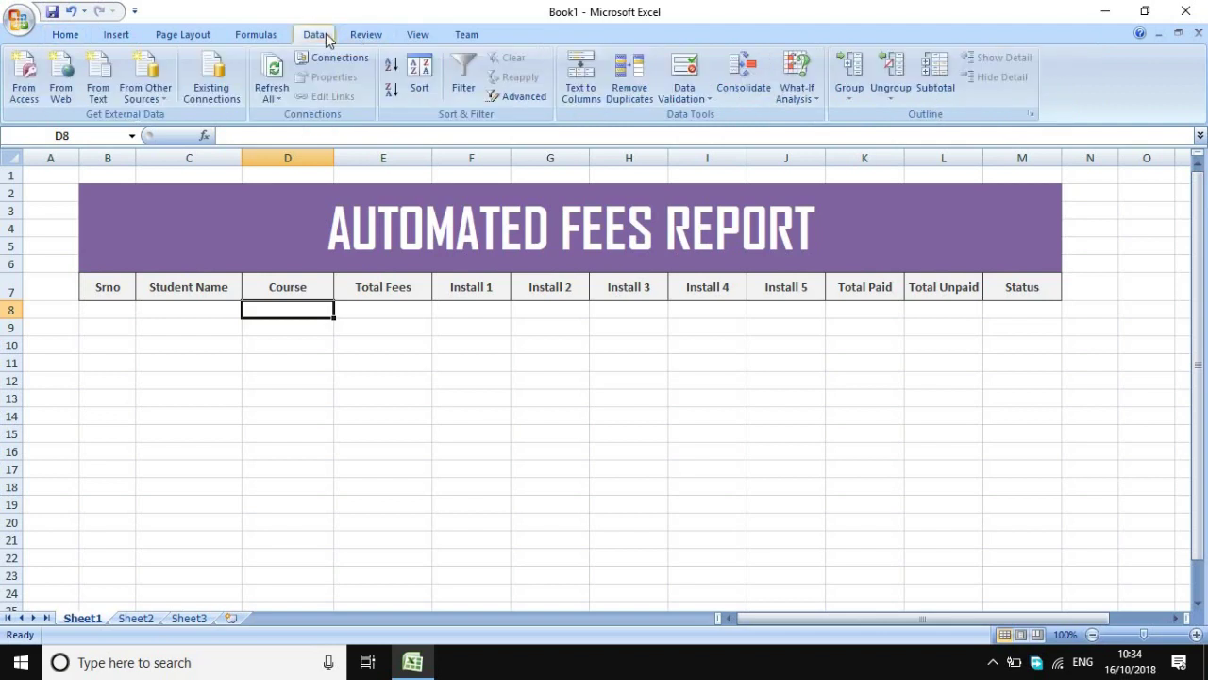
left_click(683, 74)
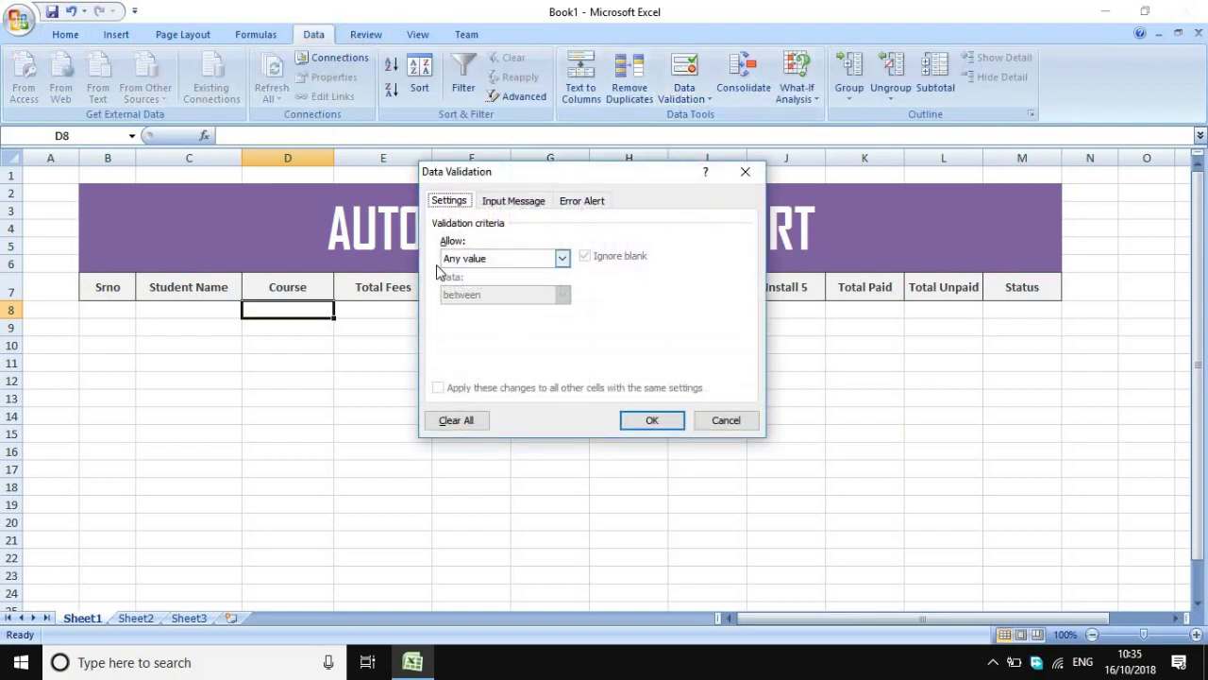
left_click(475, 259)
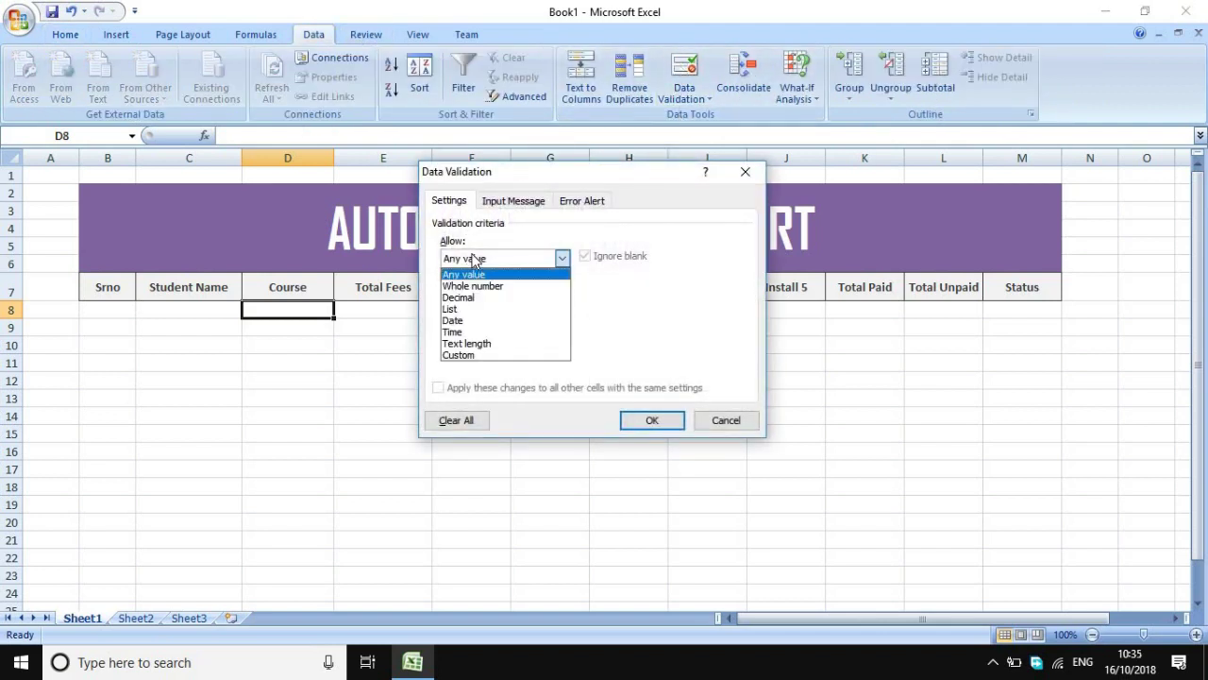
left_click(460, 313)
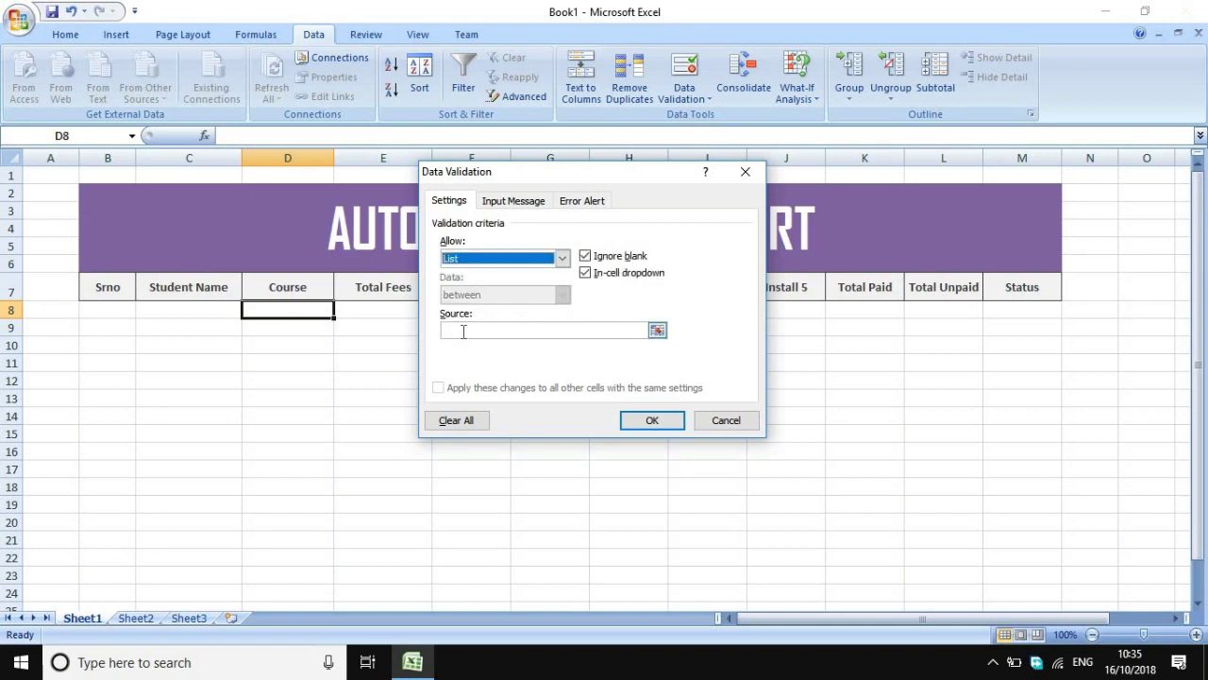
left_click(463, 331)
type("=course")
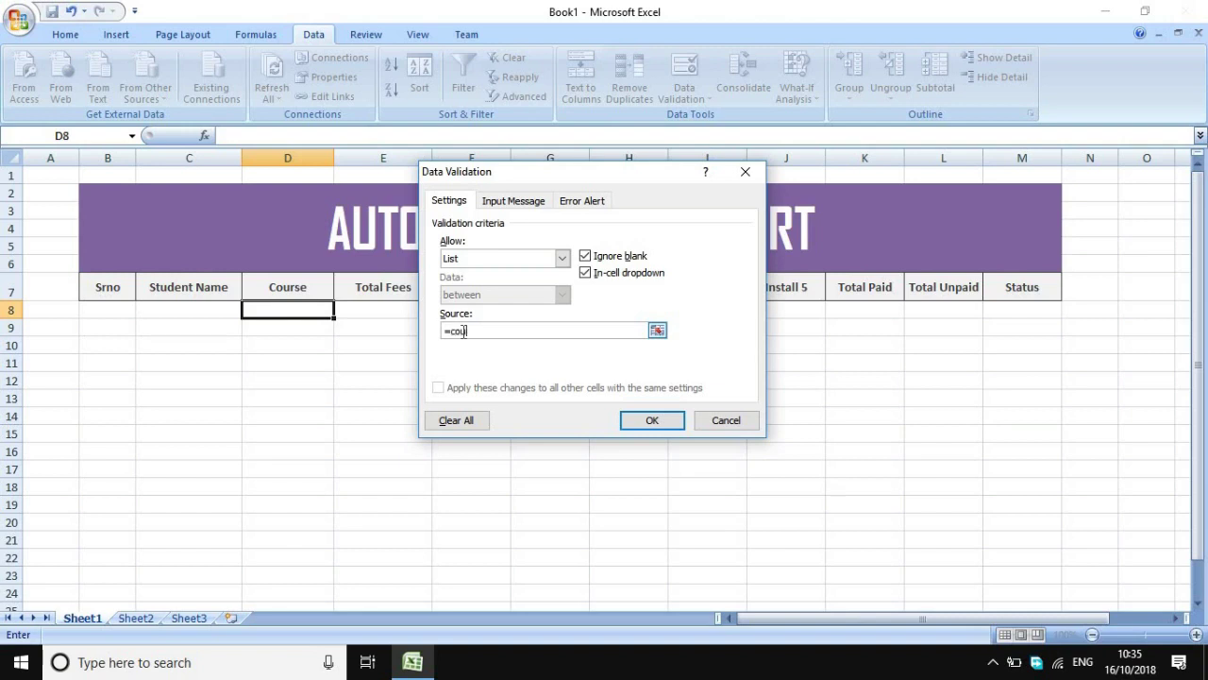
left_click(663, 423)
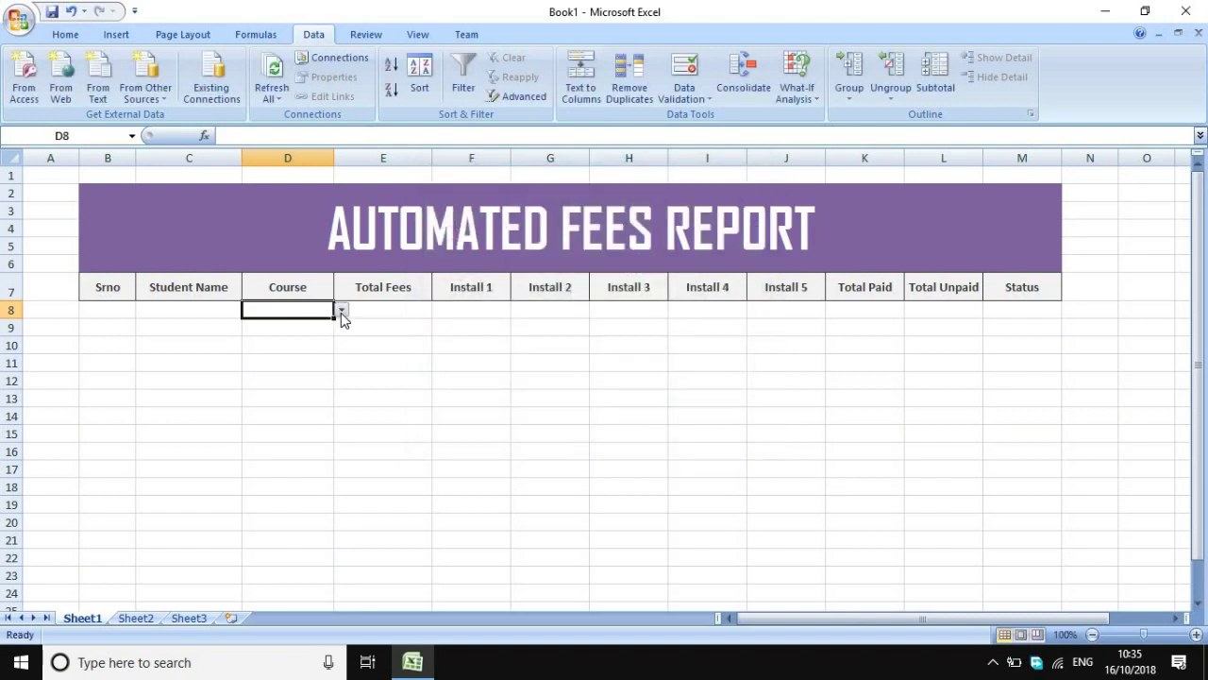
- Check D8's course dropdown against the source list on Sheet2
left_click(342, 312)
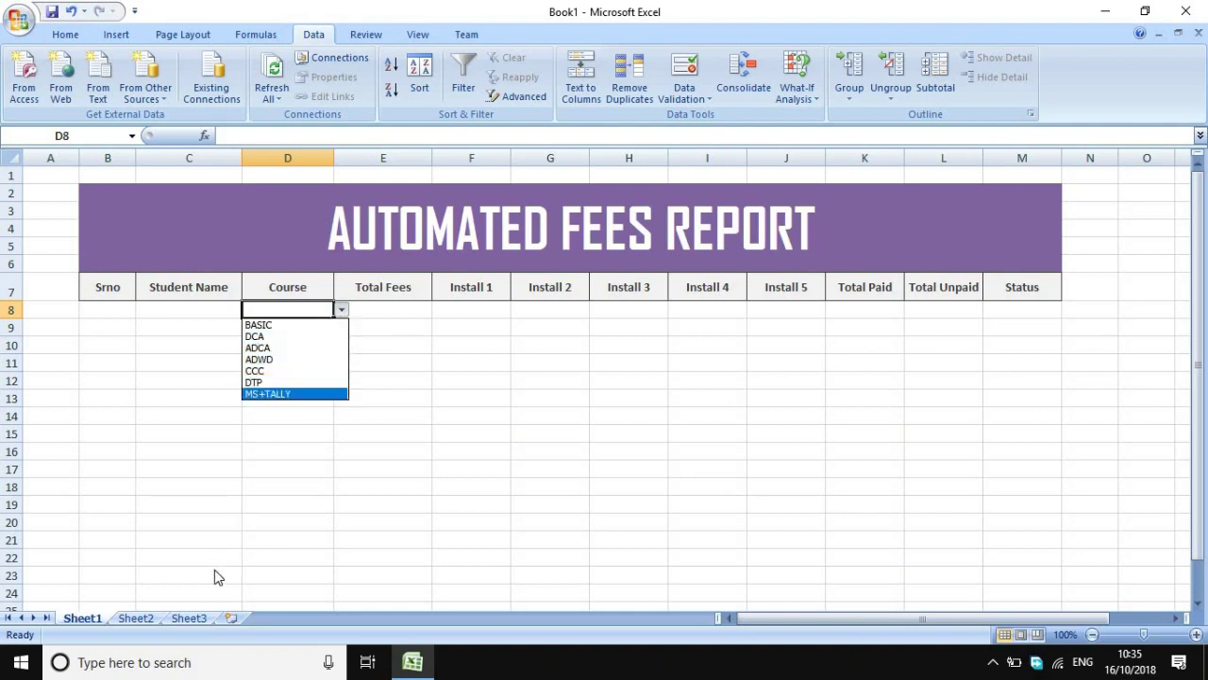
left_click(135, 618)
left_click(135, 617)
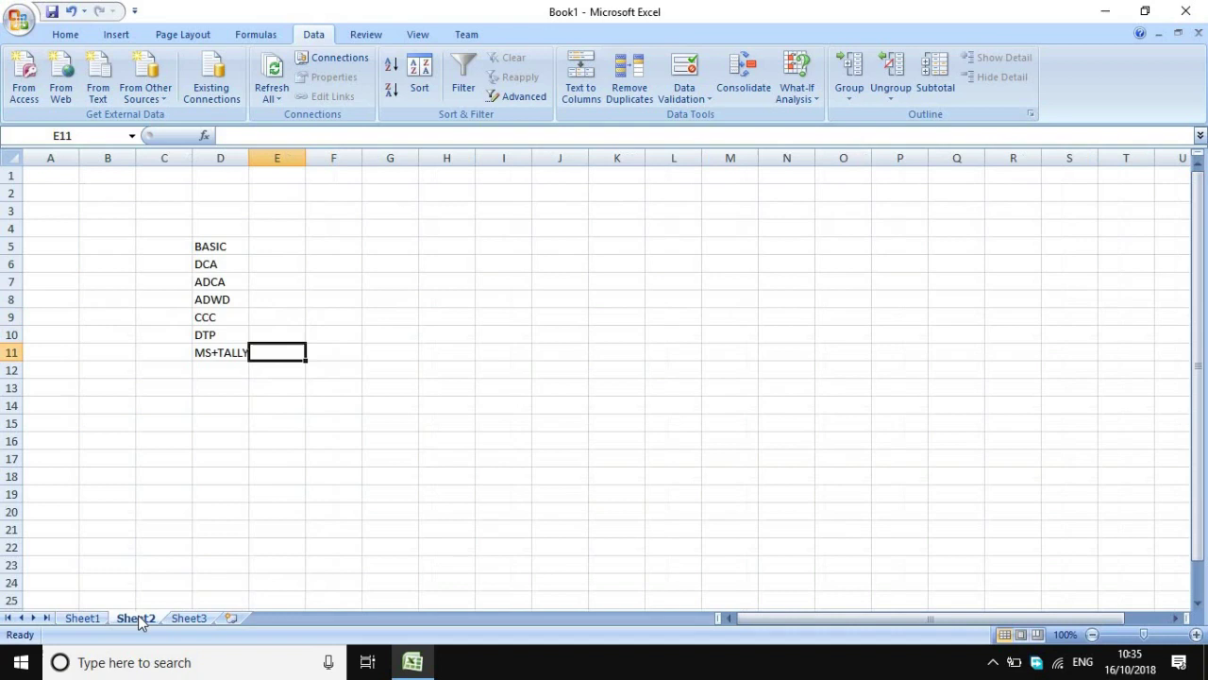
left_click(89, 618)
left_click(342, 310)
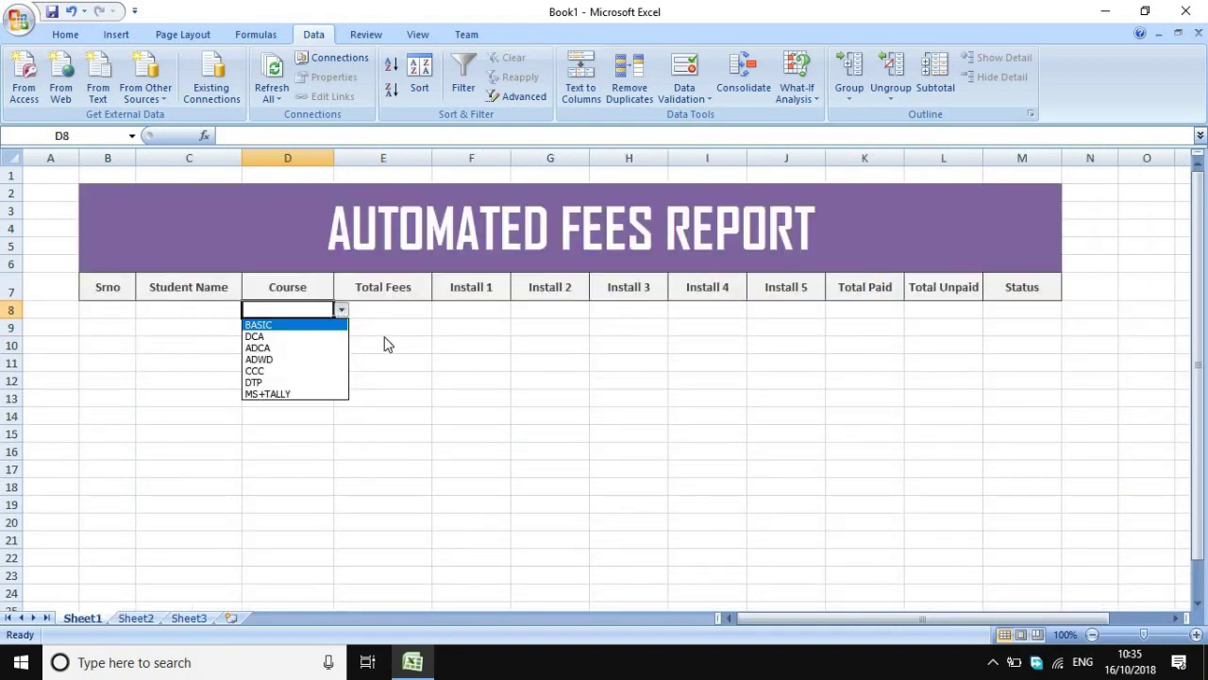
left_click(342, 312)
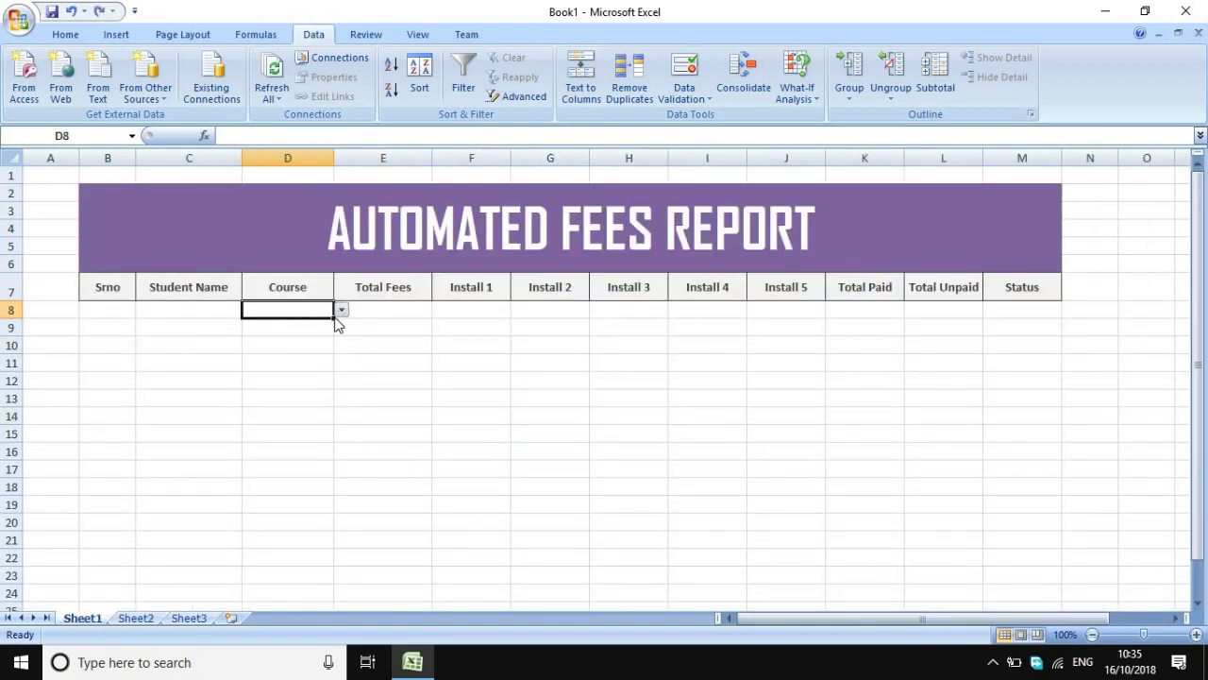
- Fill D8's dropdown down to D23 and spot-check several Course cells below
left_click_drag(333, 319, 322, 579)
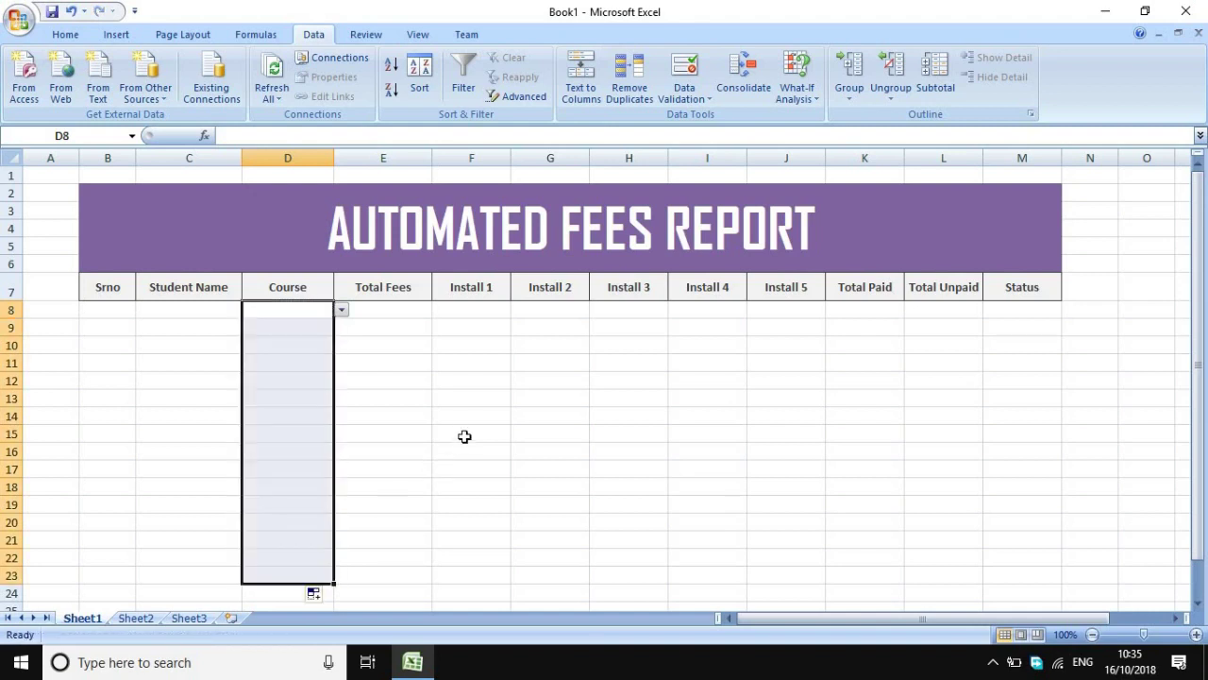
left_click(463, 434)
left_click(294, 416)
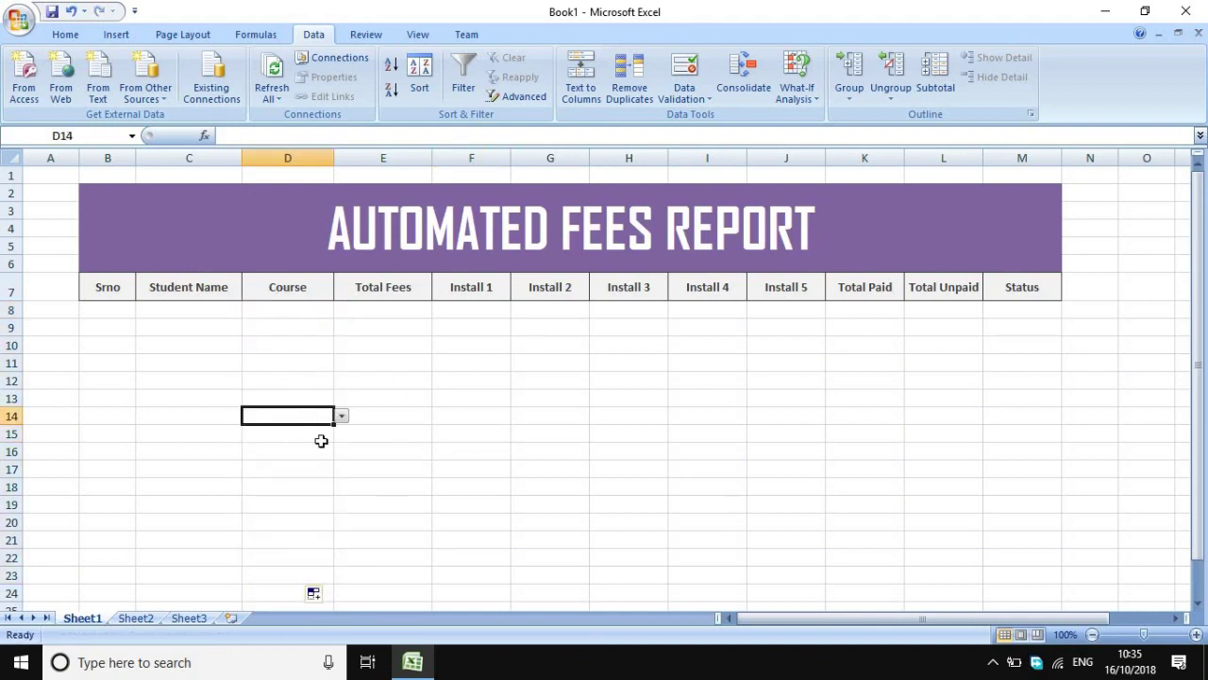
left_click(311, 469)
left_click(296, 540)
left_click(299, 397)
left_click(292, 345)
left_click(283, 490)
left_click(284, 362)
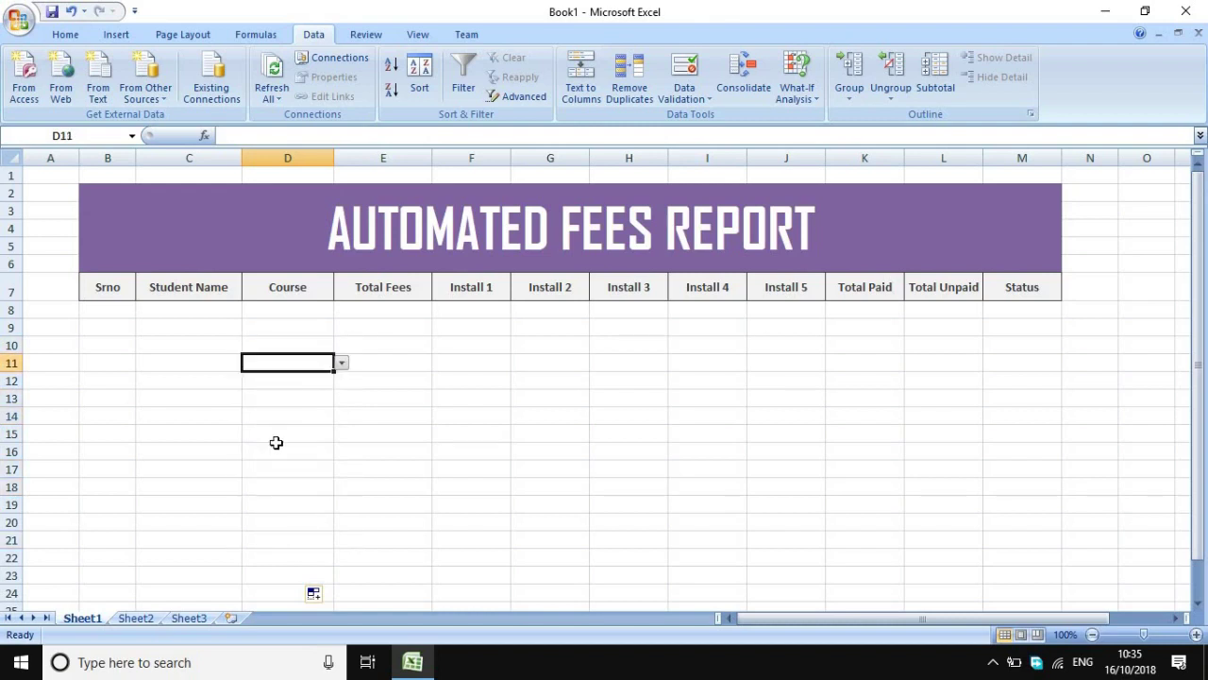
left_click(275, 450)
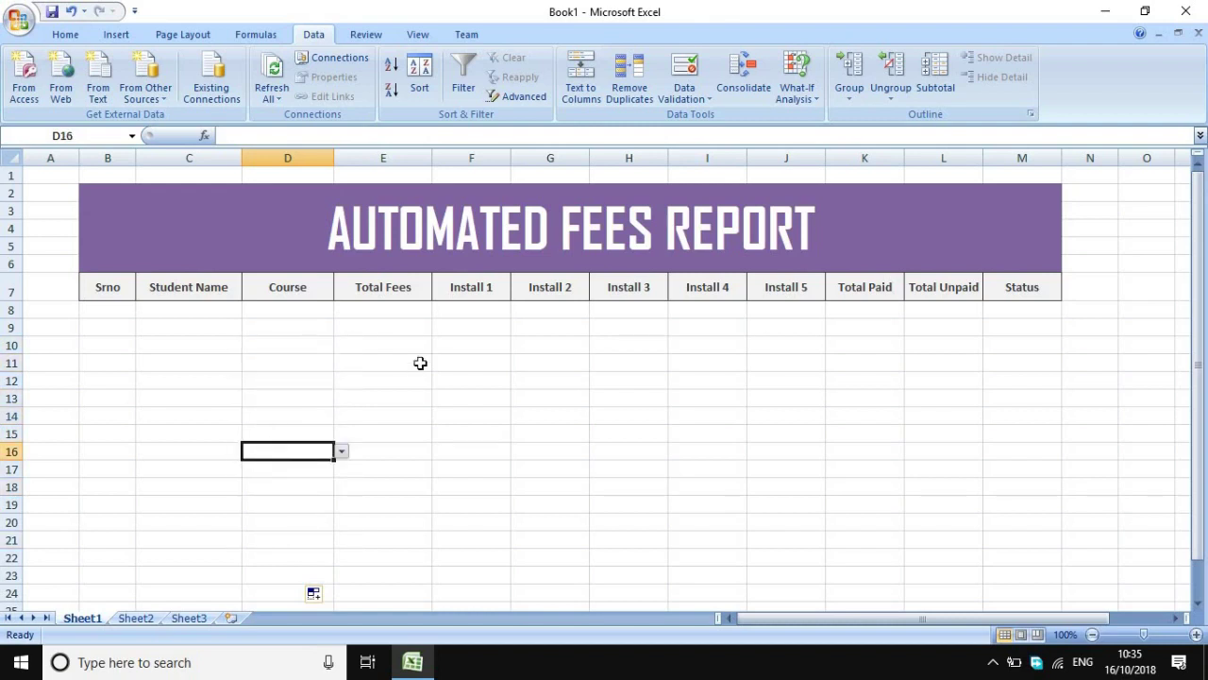
left_click(846, 314)
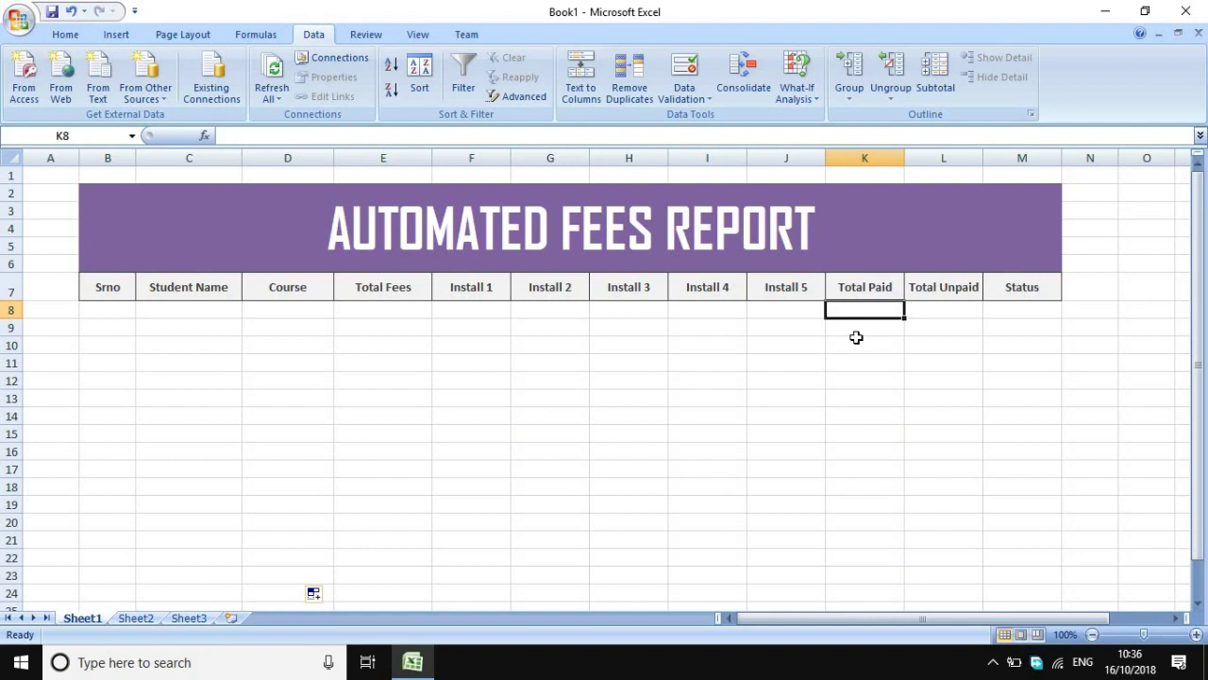
type("=SUM")
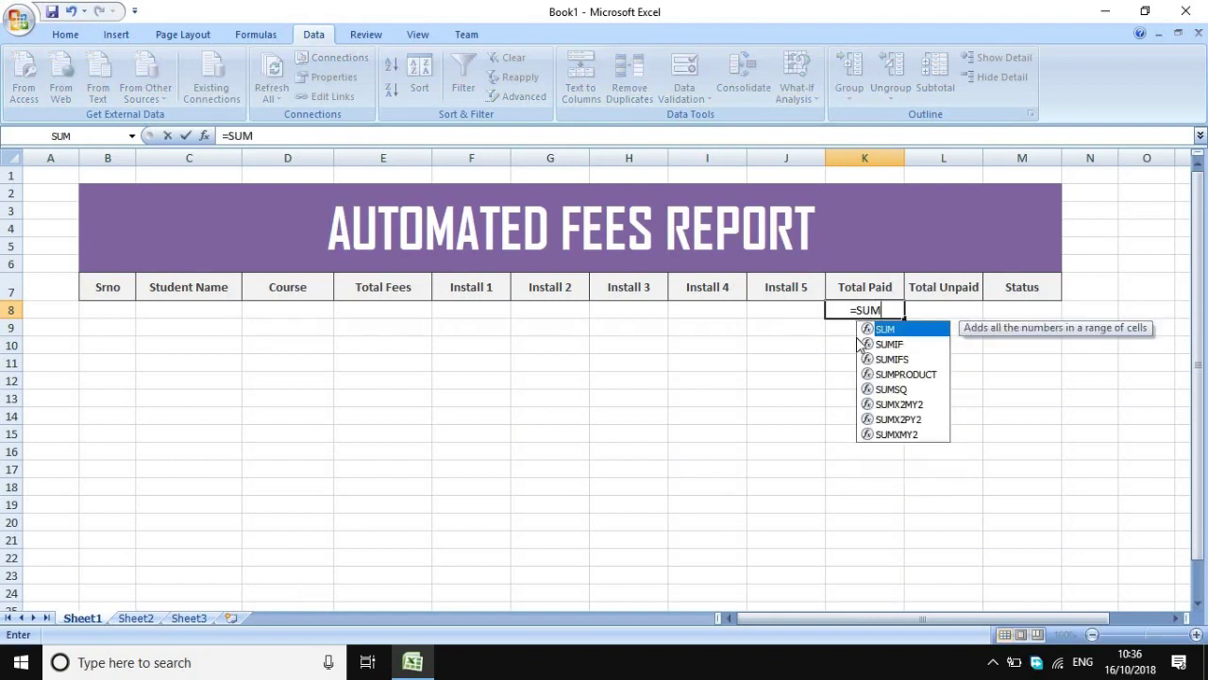
type("(")
key("Left")
key("Left")
key("Left")
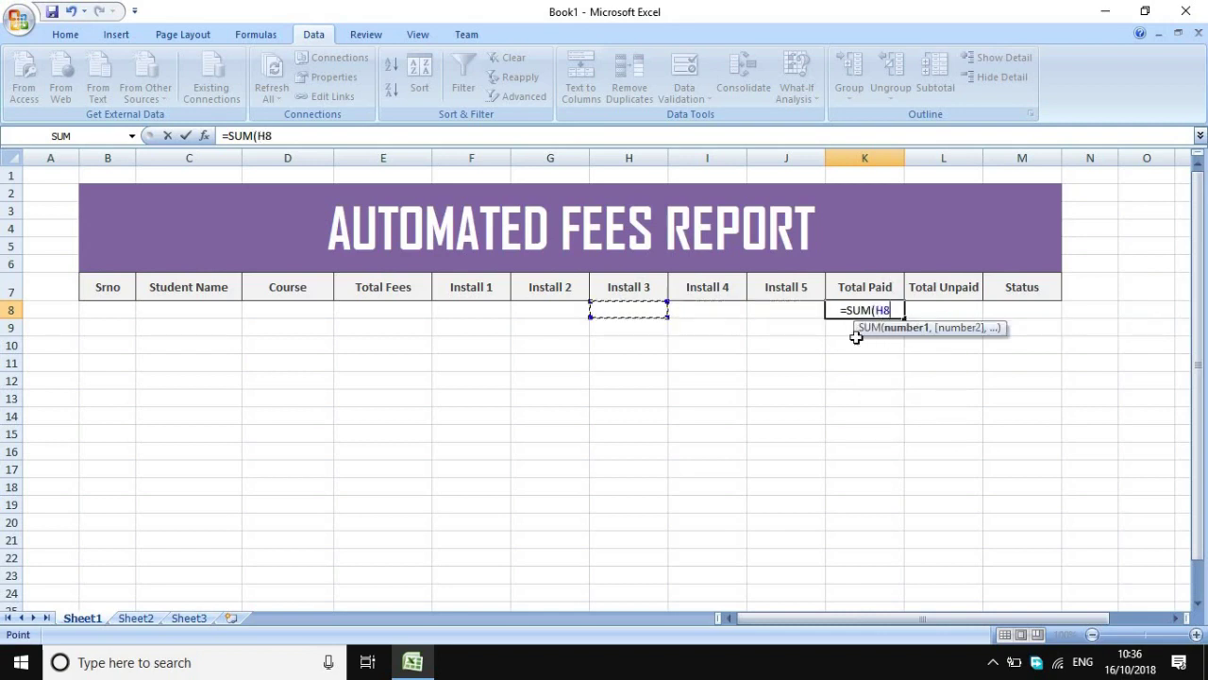
key("Left")
key("Left")
key("shift+Right")
key("shift+Right")
key("shift+Right")
key("shift+Right")
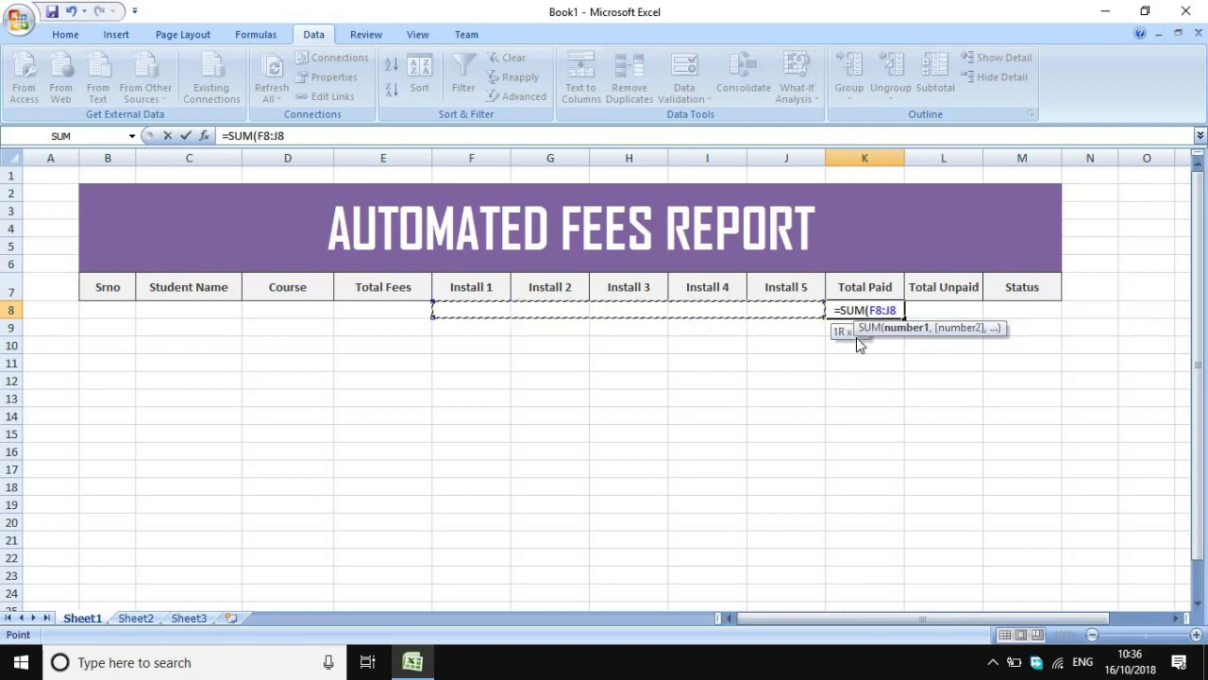
type(")")
key("Return")
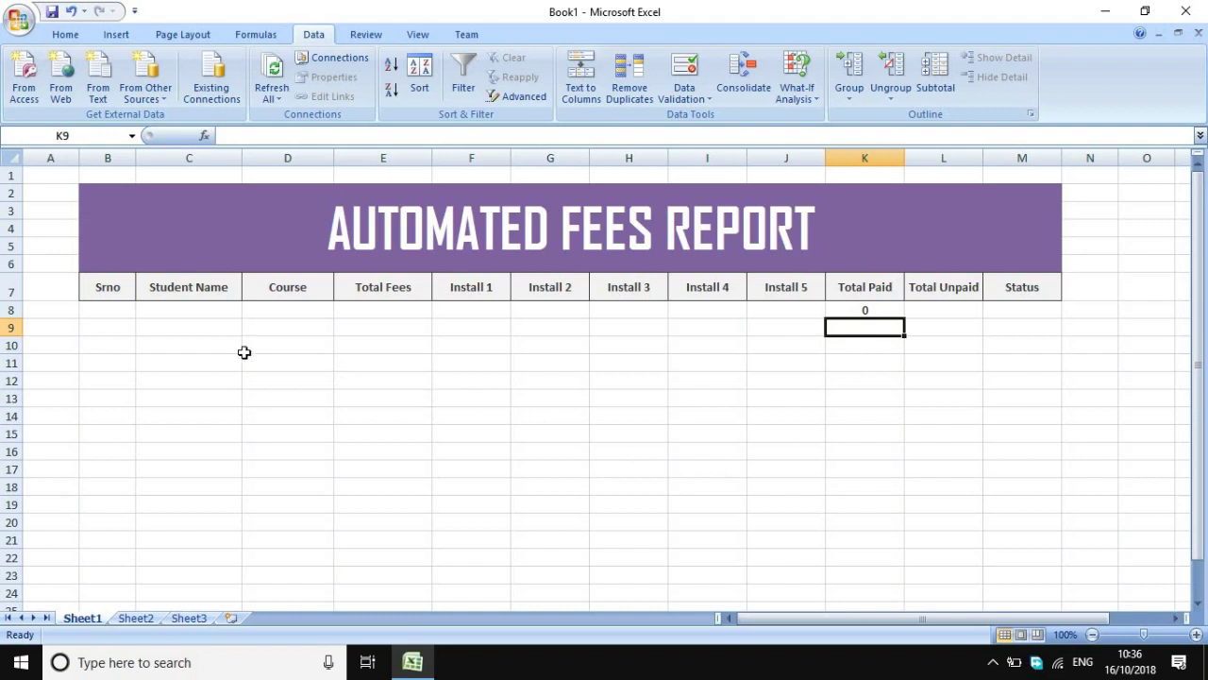
left_click(869, 308)
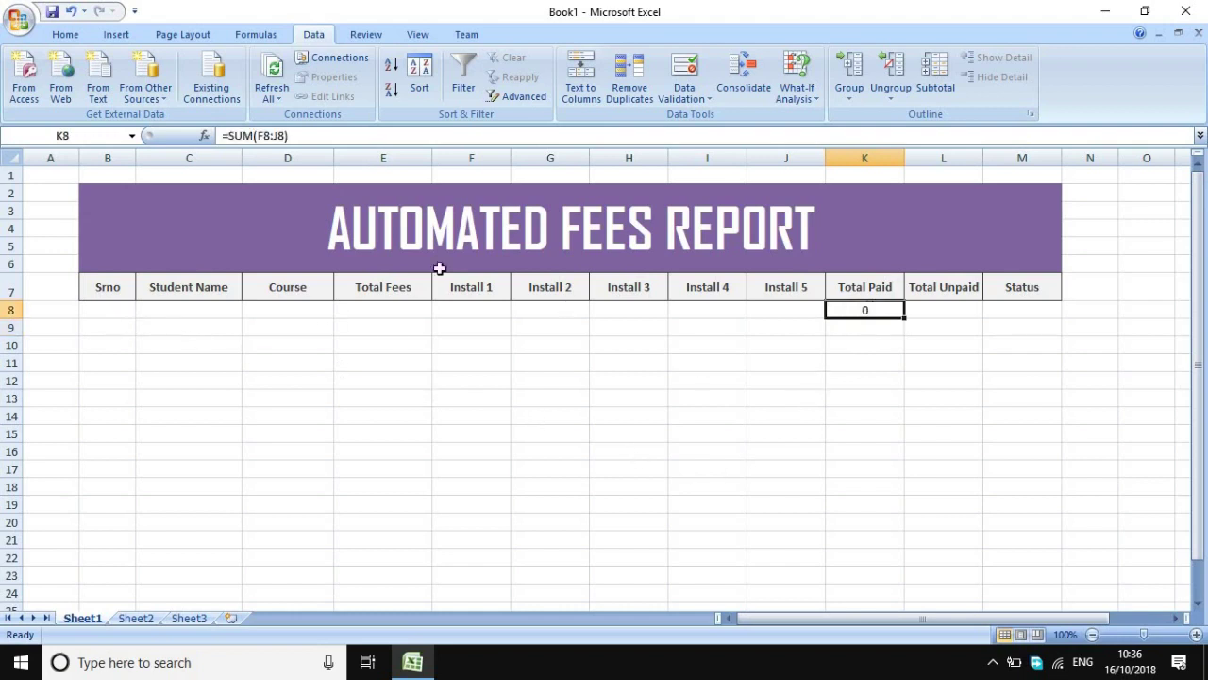
left_click_drag(361, 138, 207, 140)
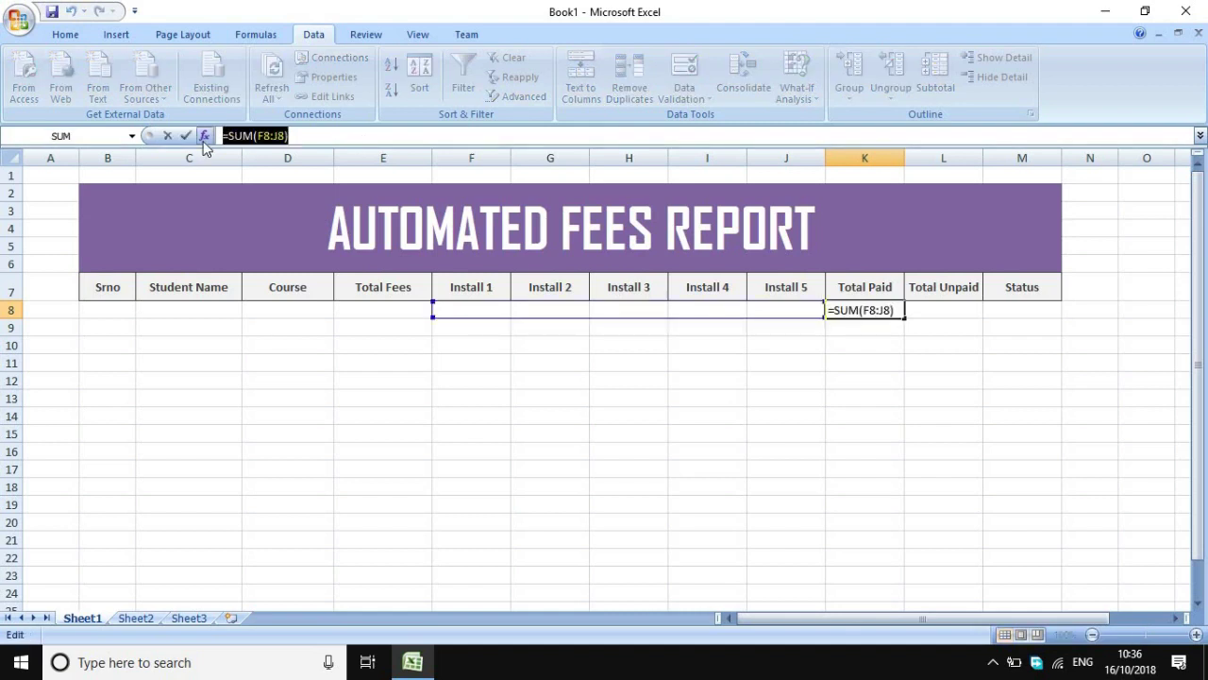
key("BackSpace")
- Enter =IF(C8="","",SUM(F8:J8)) in K8 as the Total Paid formula
left_click(869, 399)
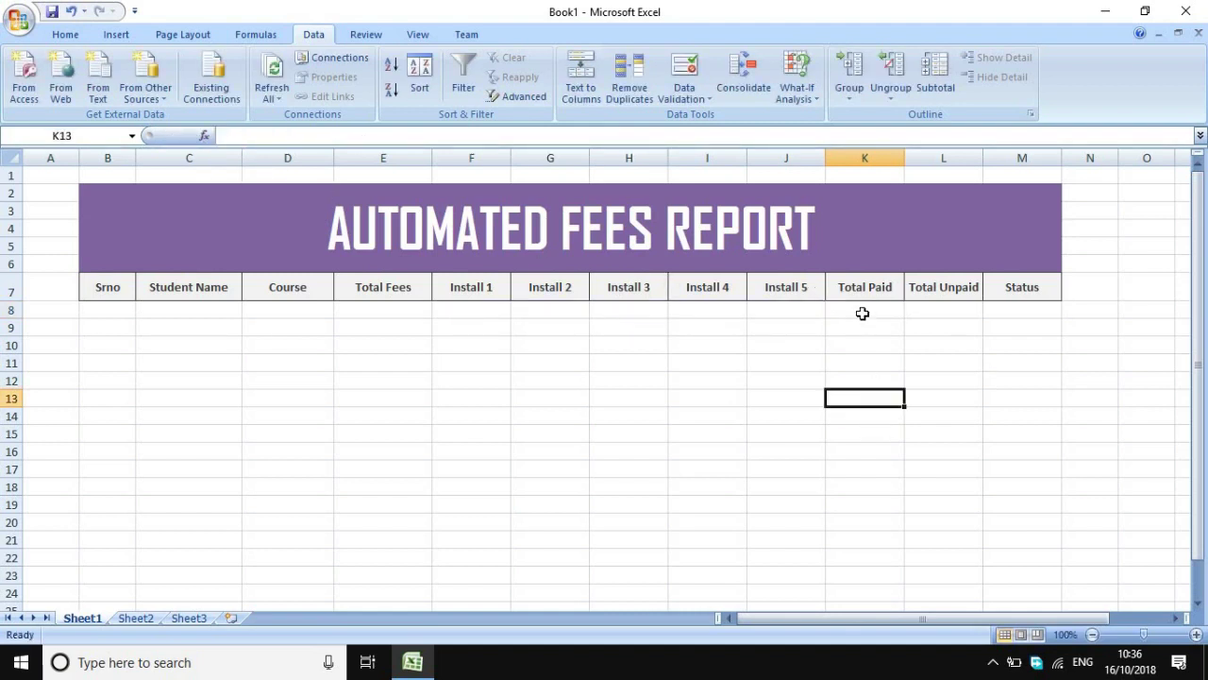
left_click(868, 310)
type("=I")
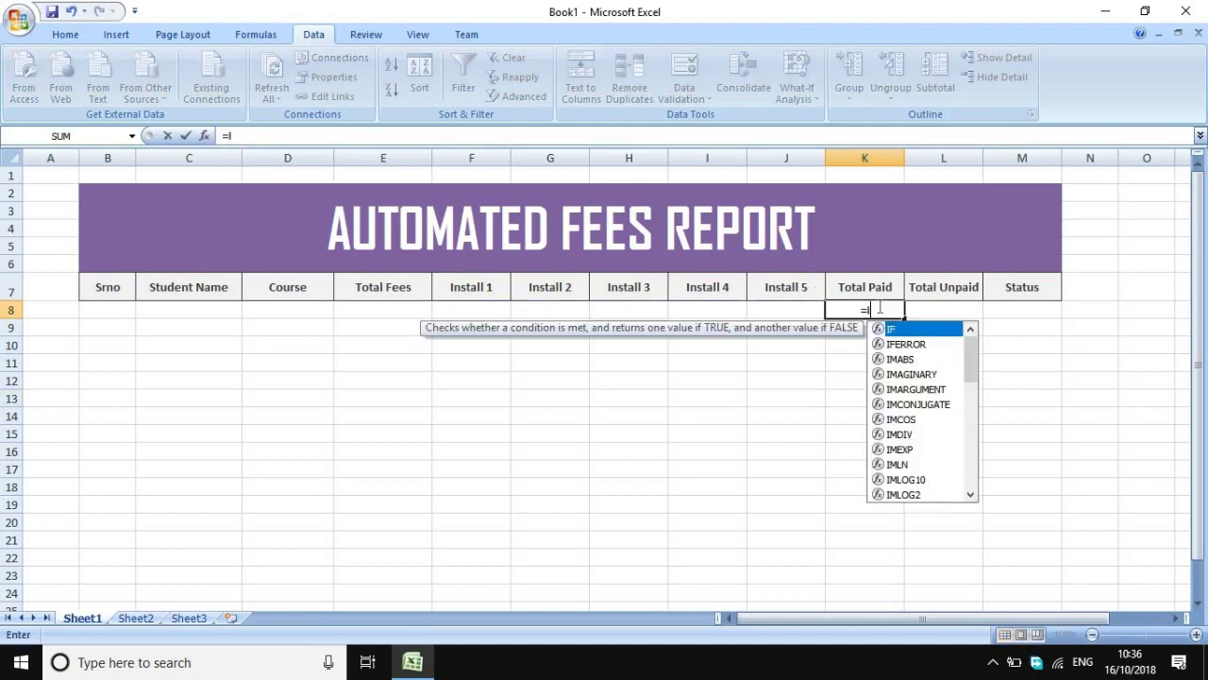
type("F(")
key("Left")
key("Left")
key("Left")
key("Left")
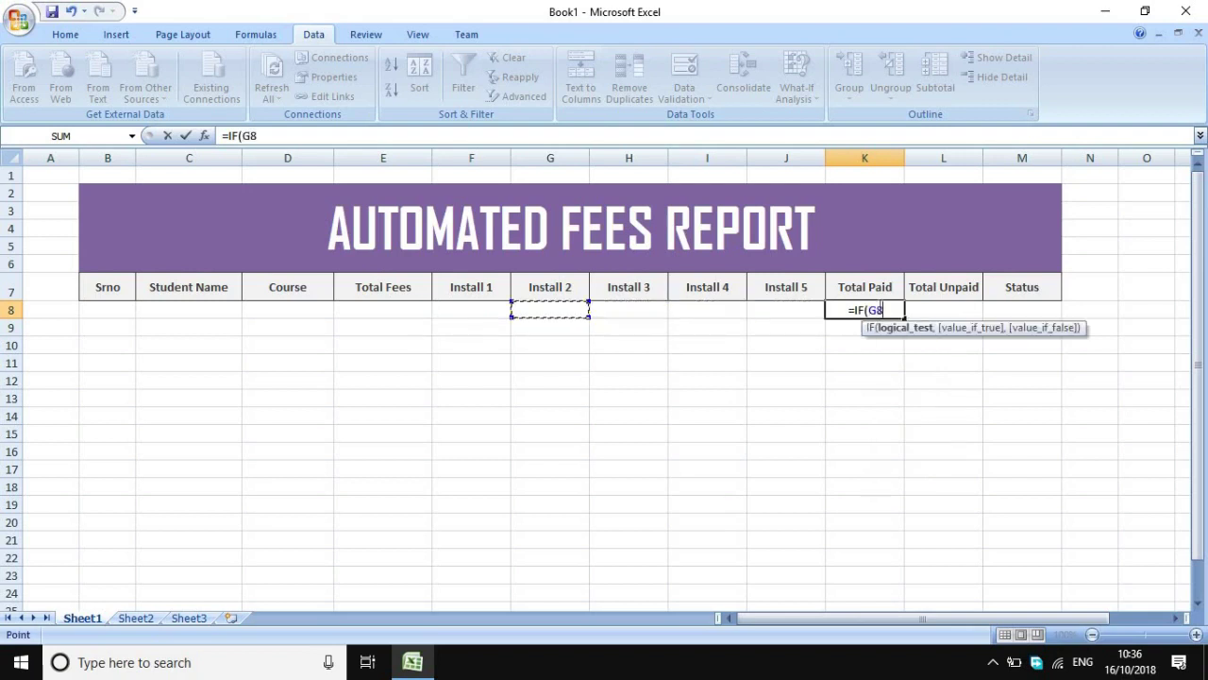
key("Left")
key("Left")
key("Left")
key("Left")
type("=")
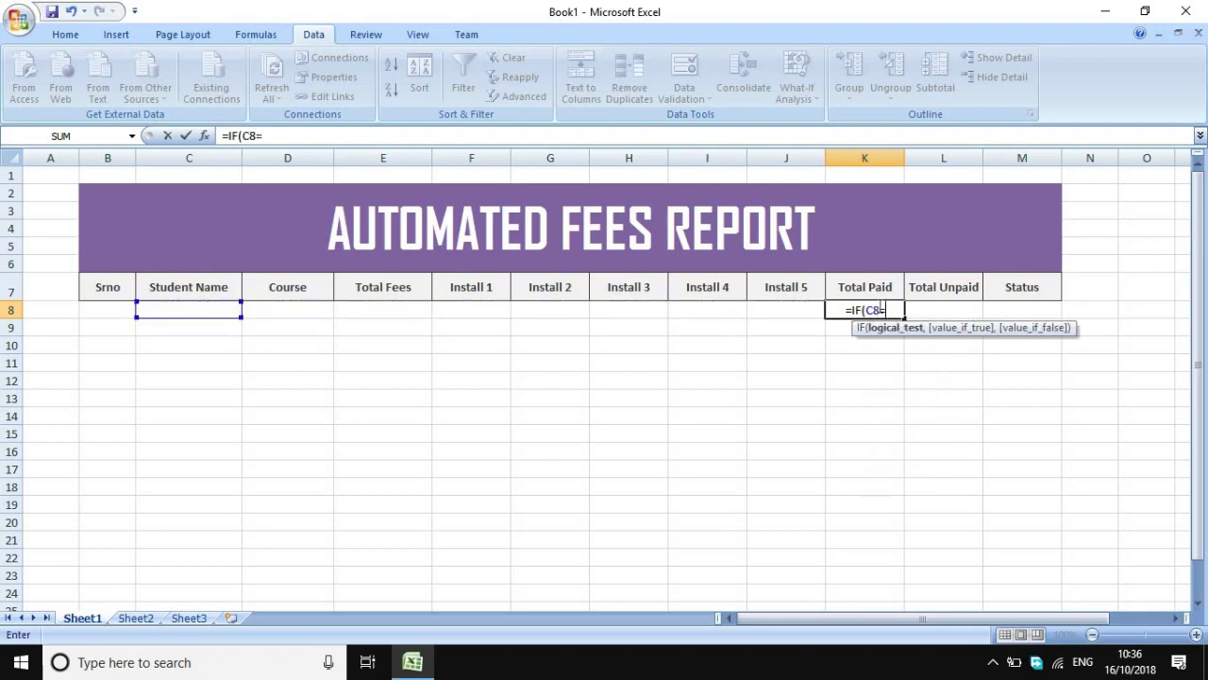
type("\"\",")
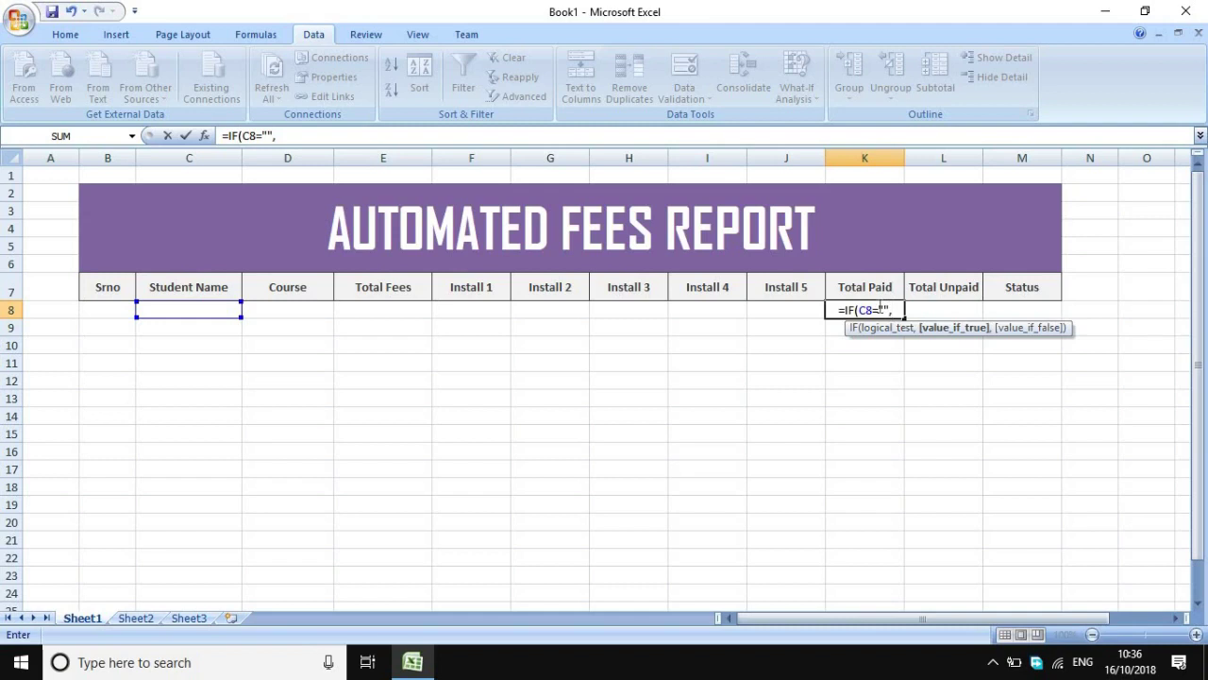
type("\"\"")
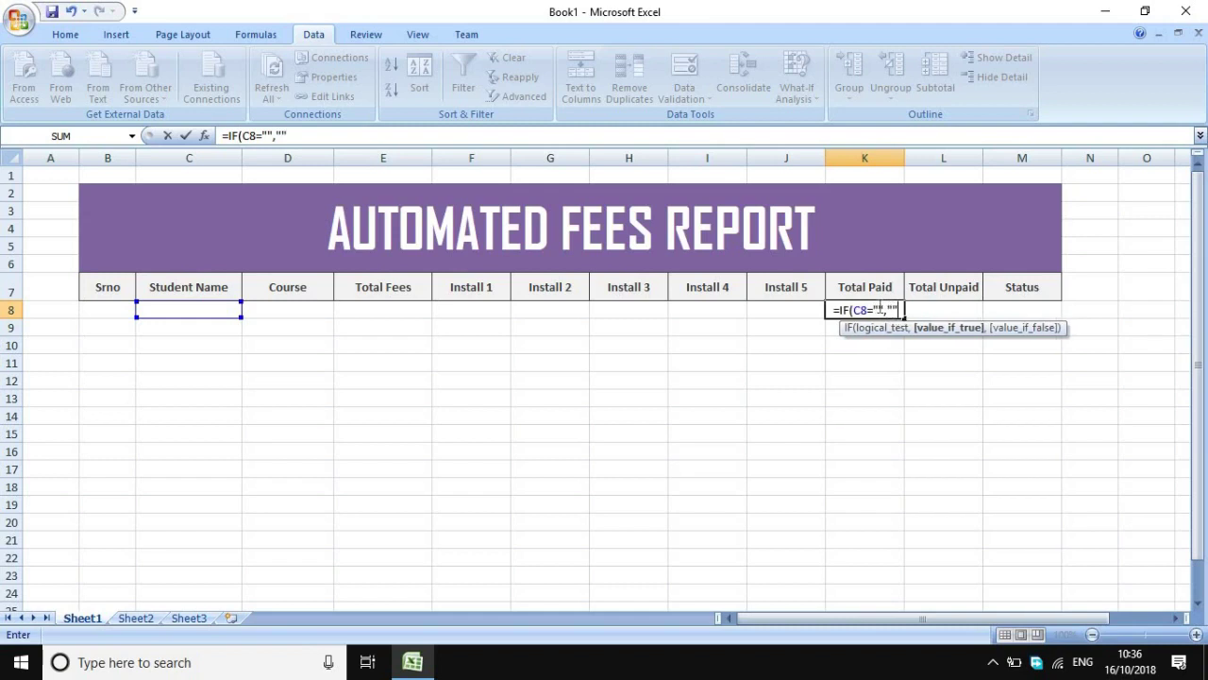
type(",")
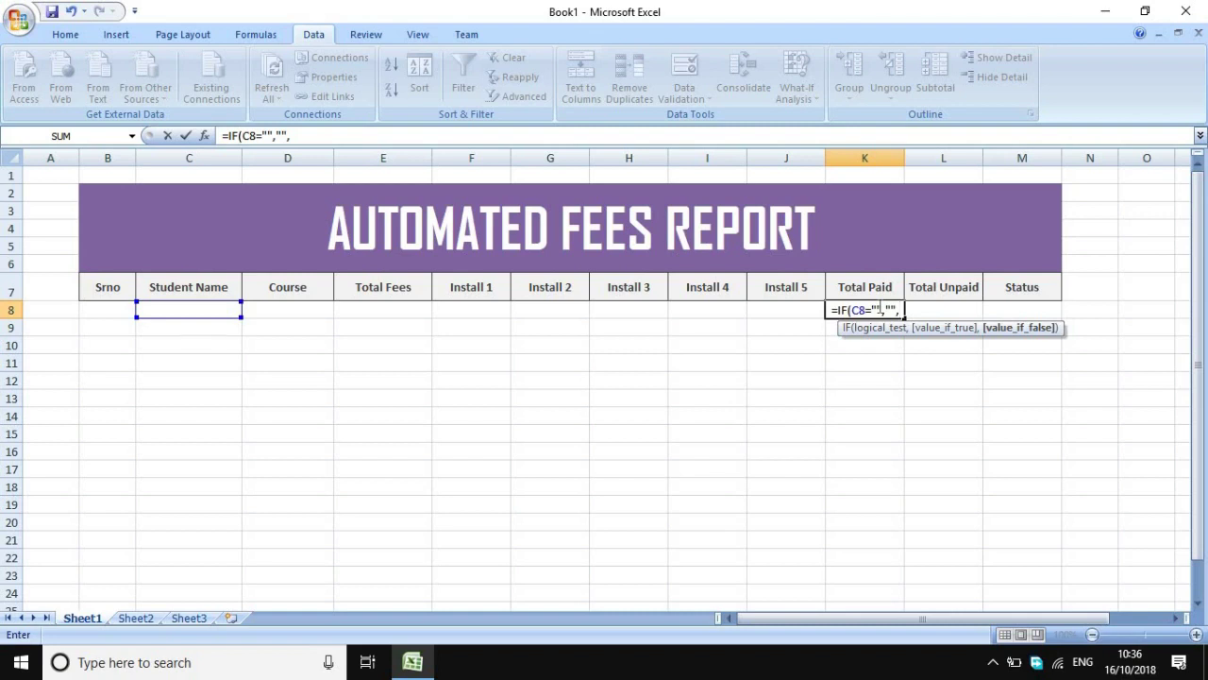
type("SUM")
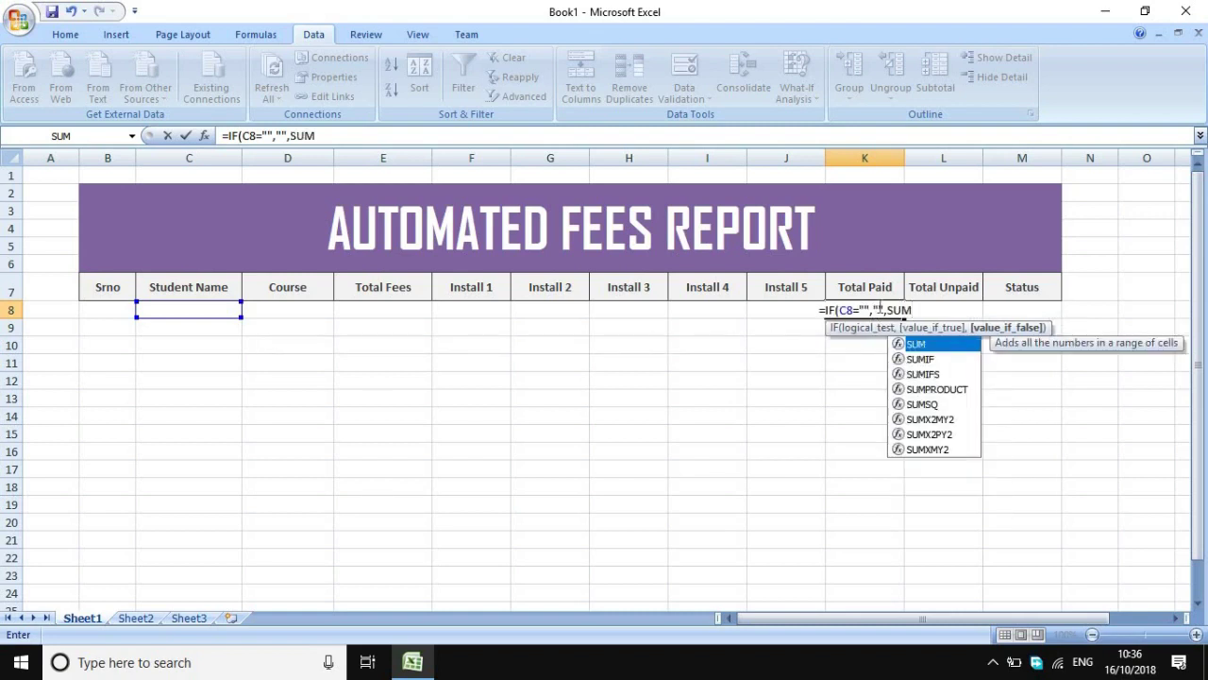
type("(")
key("Left")
key("Left")
key("Left")
key("Left")
key("Left")
key("shift+Right")
key("shift+Right")
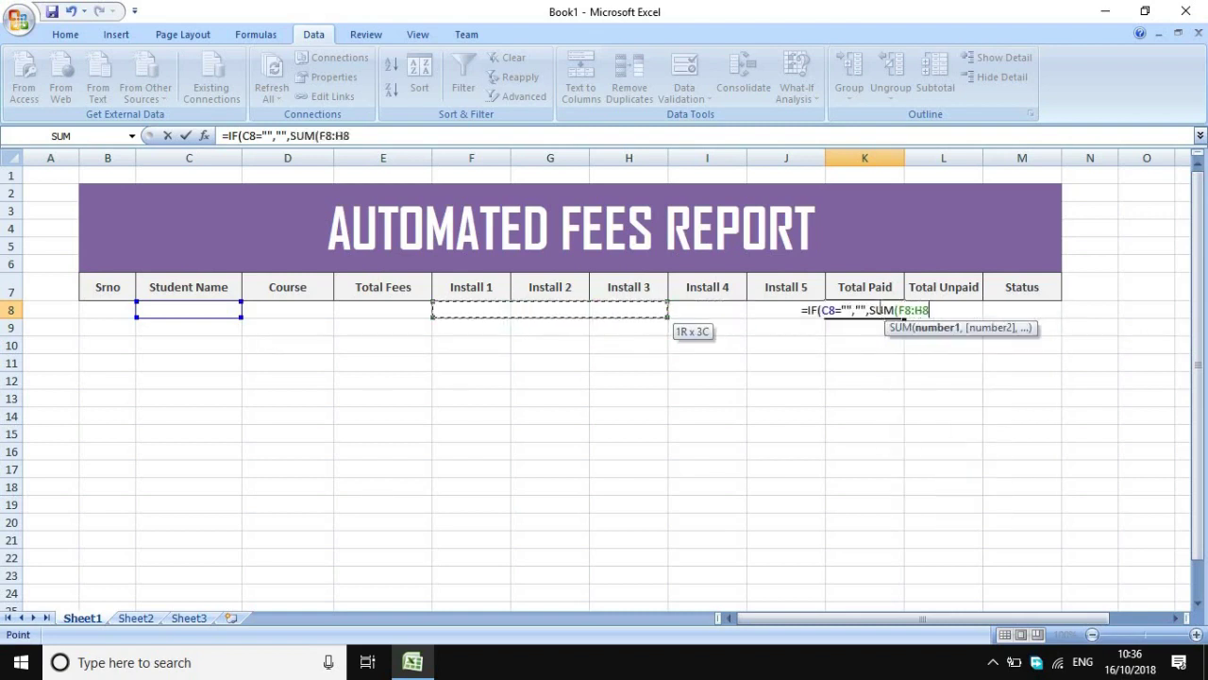
key("shift+Right")
key("shift+Right")
type(")")
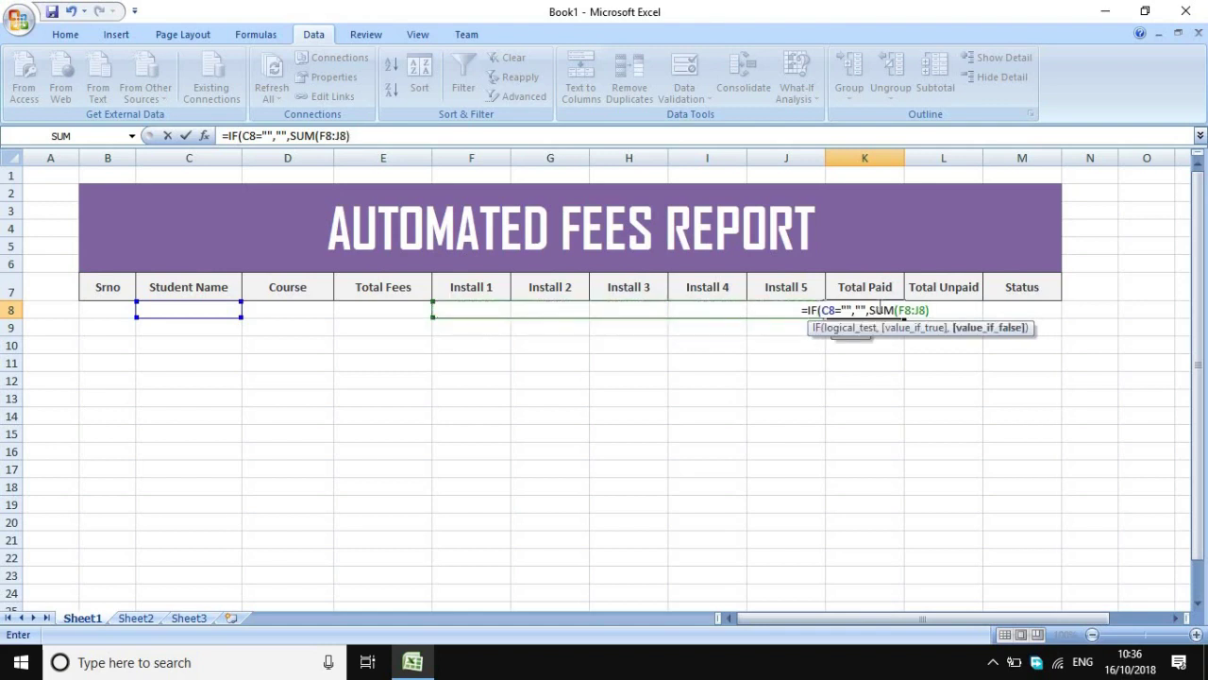
key("Return")
key("Up")
key("Left")
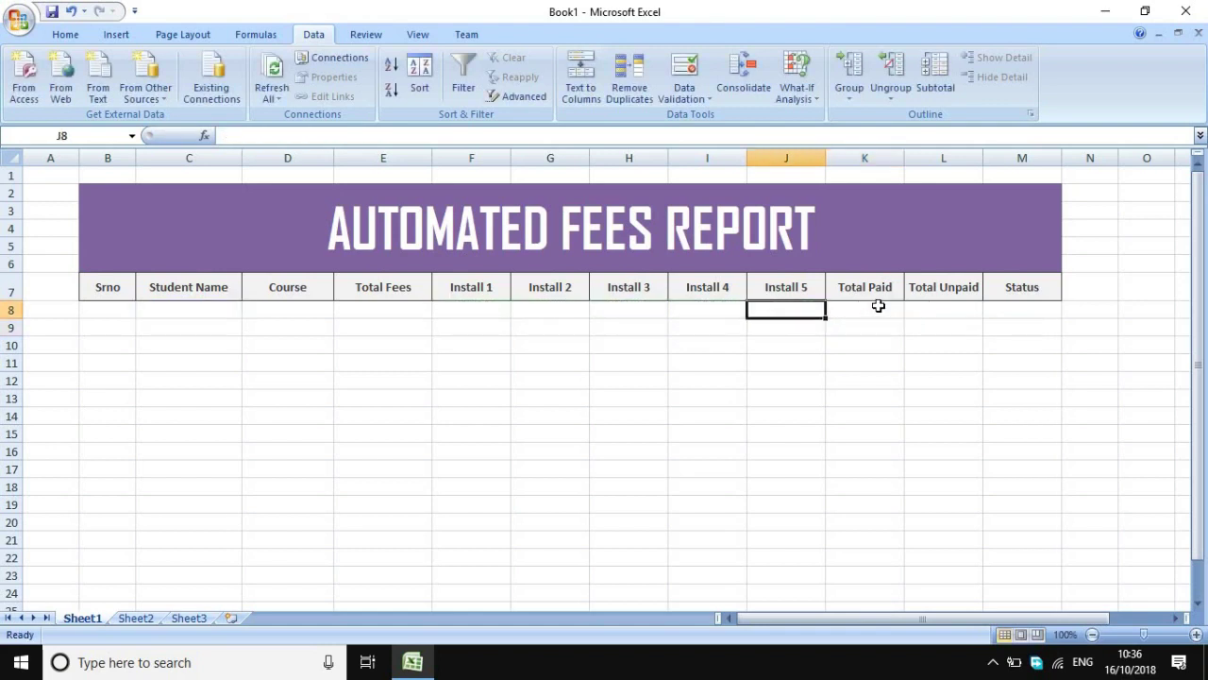
left_click(877, 305)
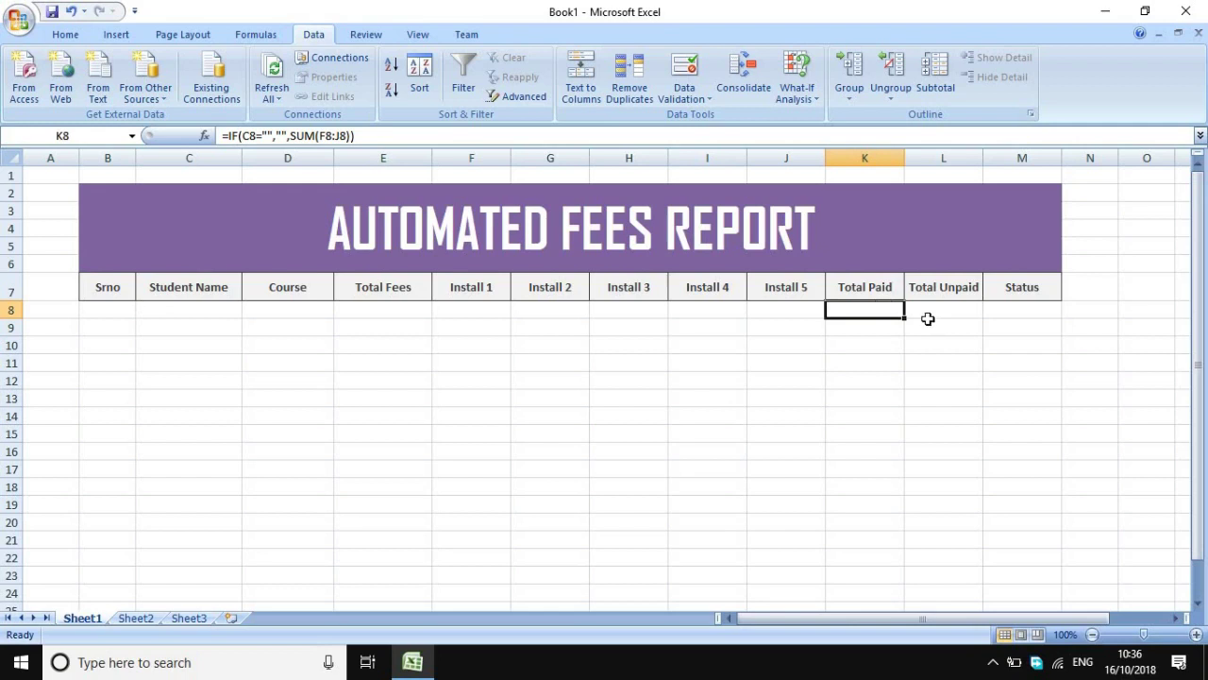
- Test row 8 with a sample student name in C8 and course ADWD in D8
left_click(208, 308)
type("Ansu")
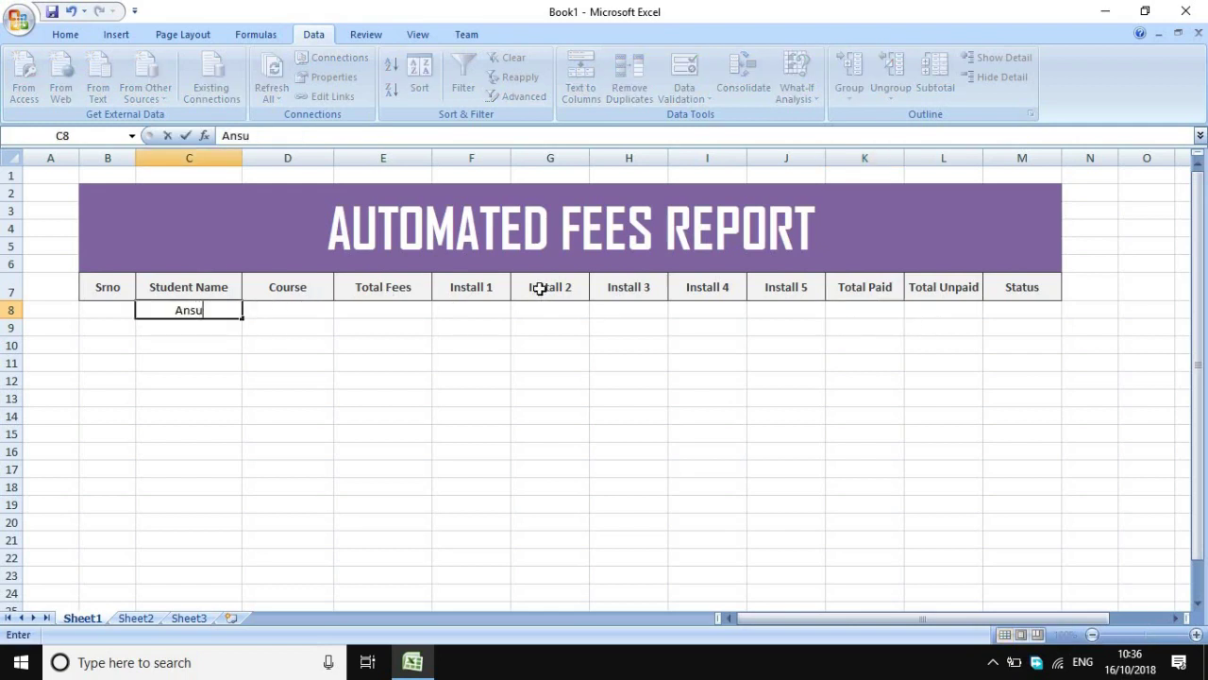
key("Return")
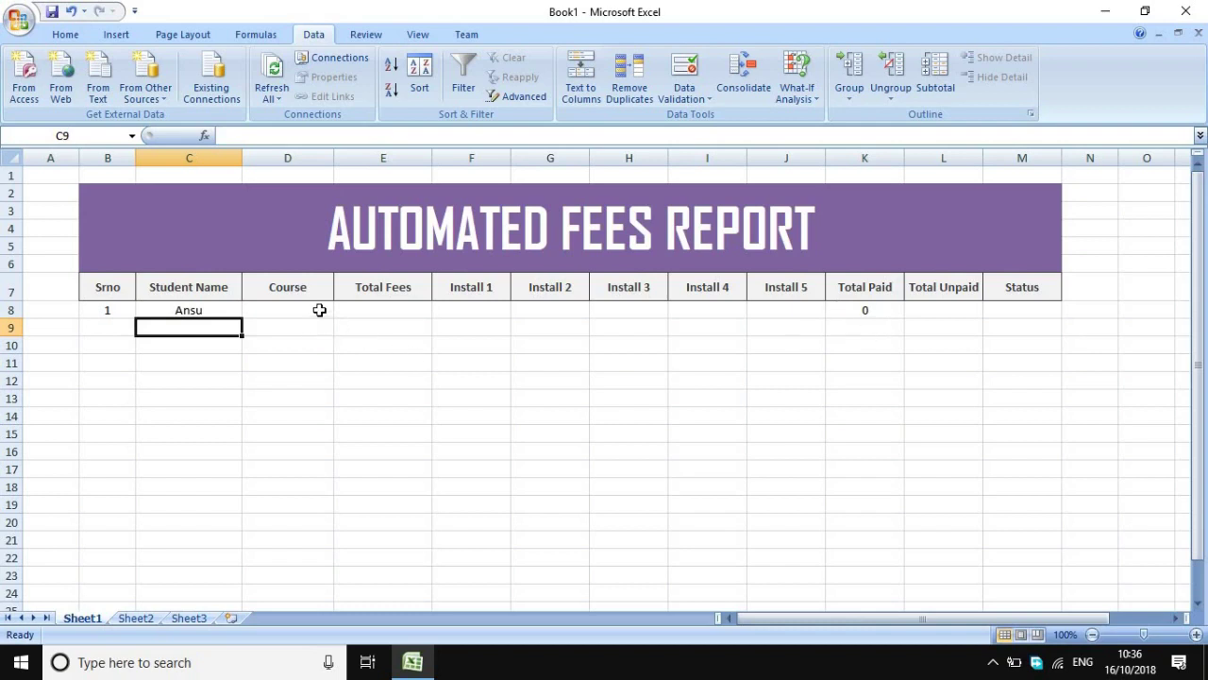
left_click(319, 310)
left_click(342, 311)
left_click(321, 359)
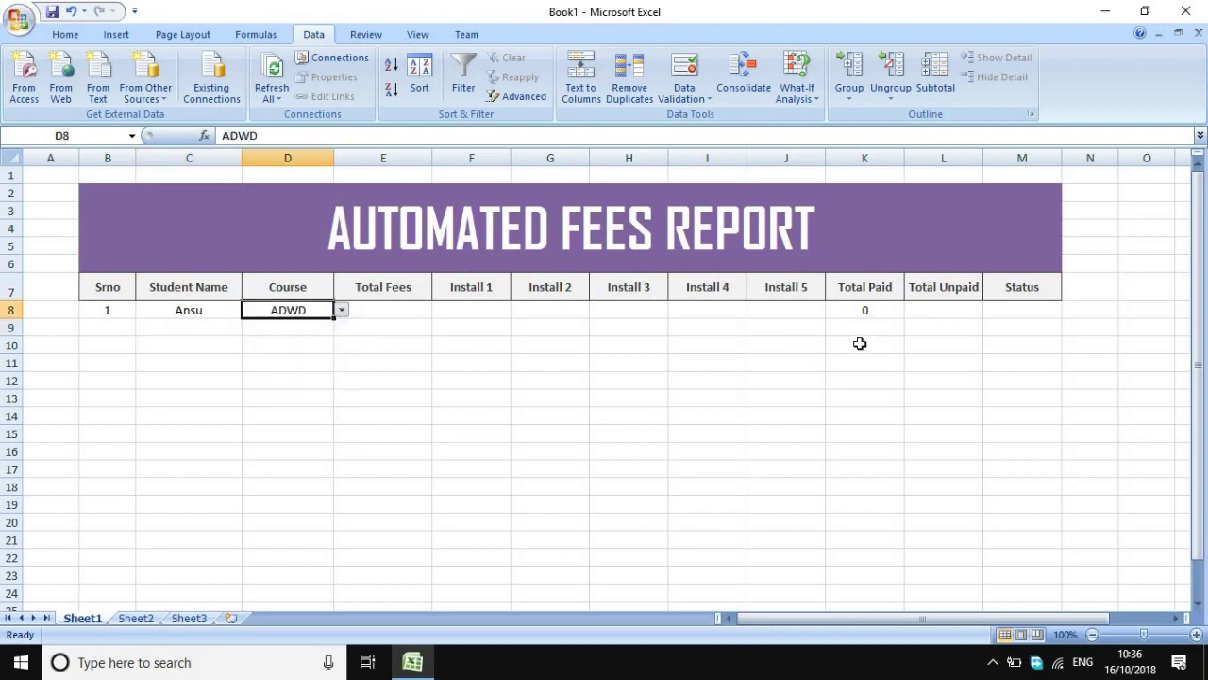
- Undo the row 8 test entries and fill K8's Total Paid formula down to K23
key("ctrl+z")
key("ctrl+z")
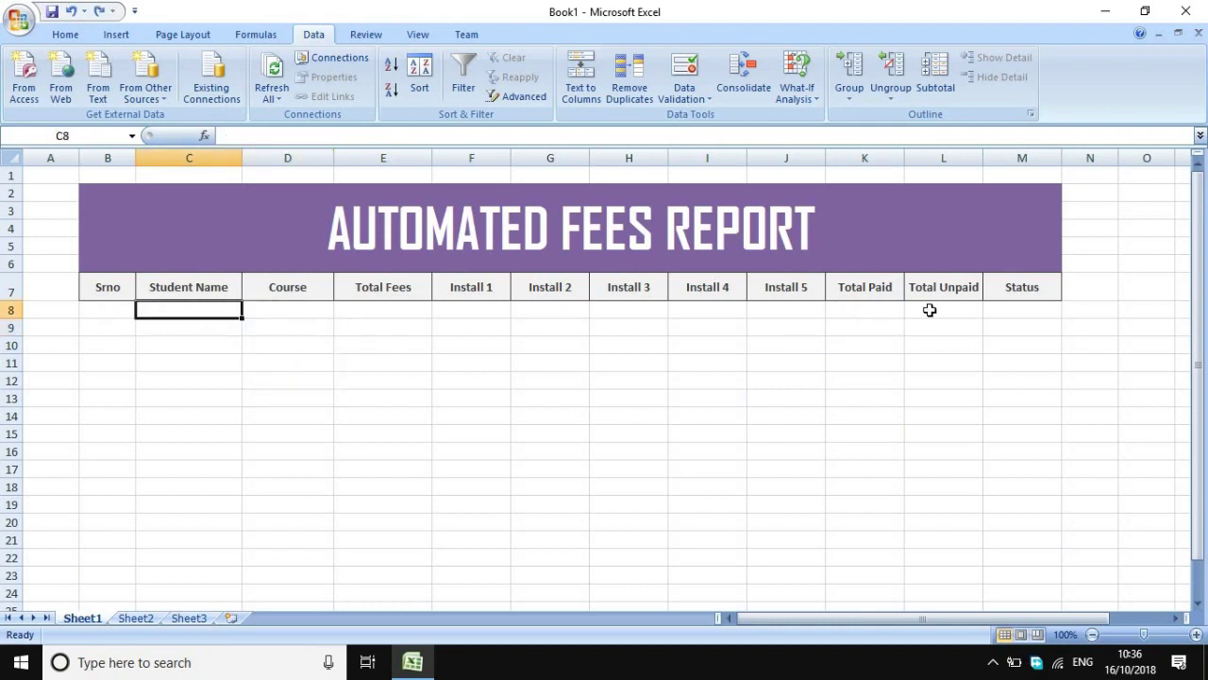
left_click(931, 309)
left_click(880, 309)
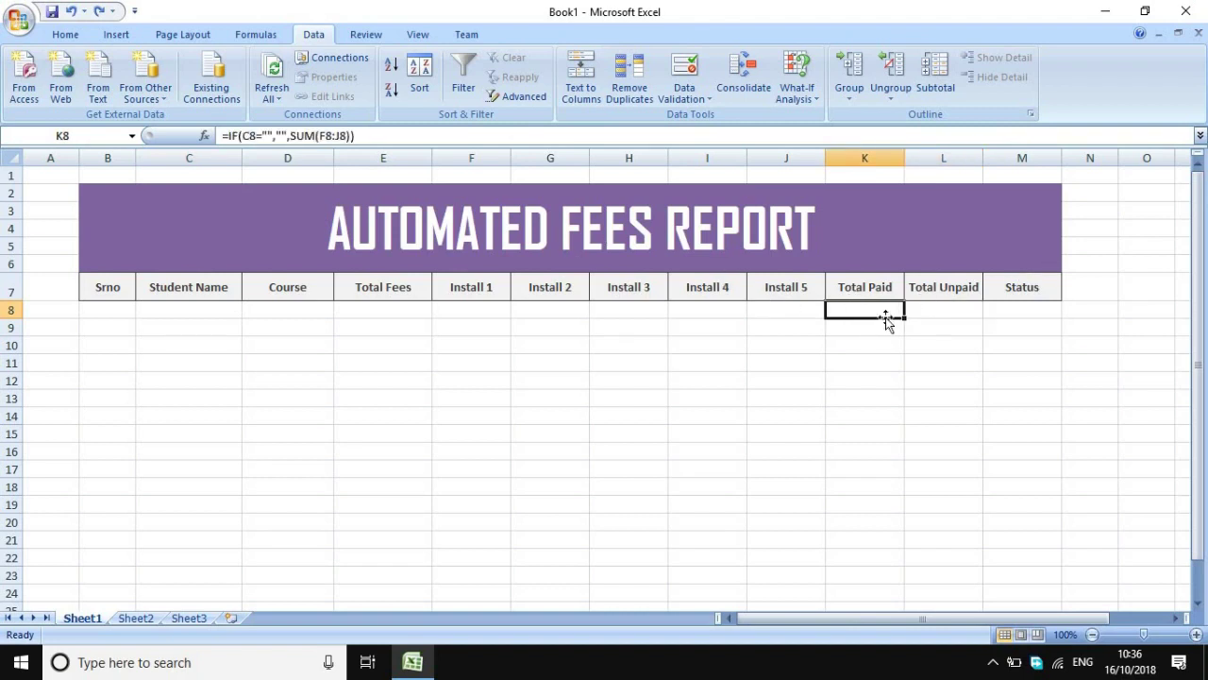
left_click_drag(905, 317, 898, 582)
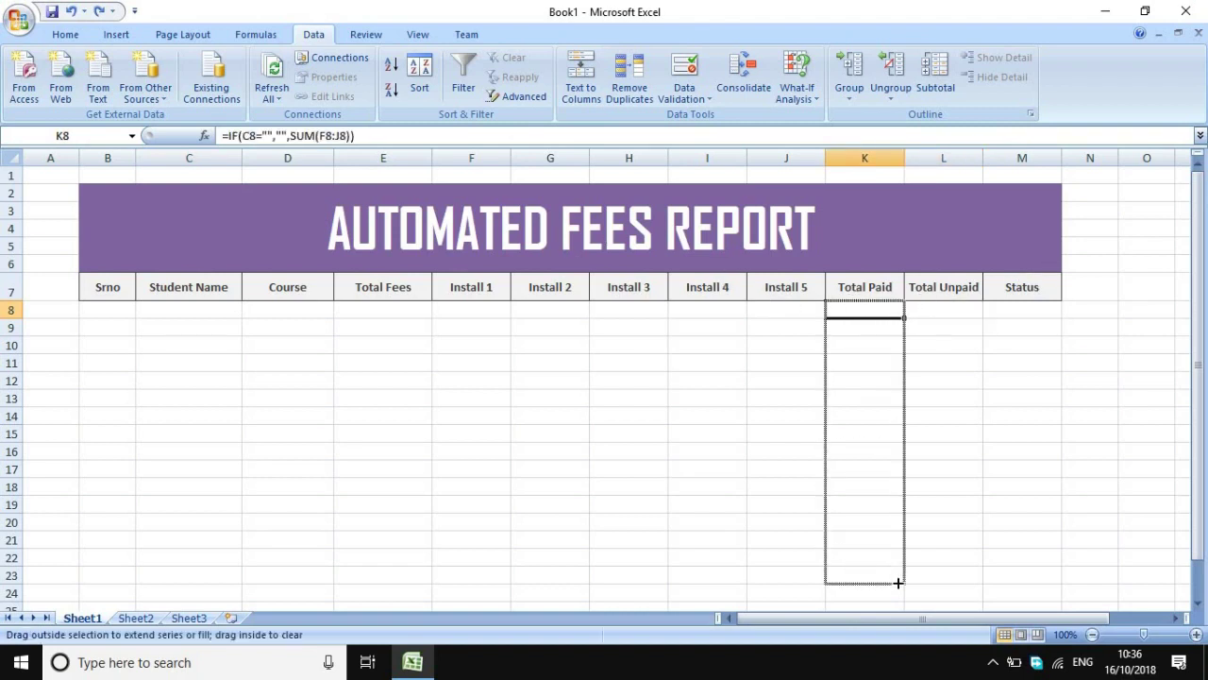
left_click(949, 322)
left_click(961, 305)
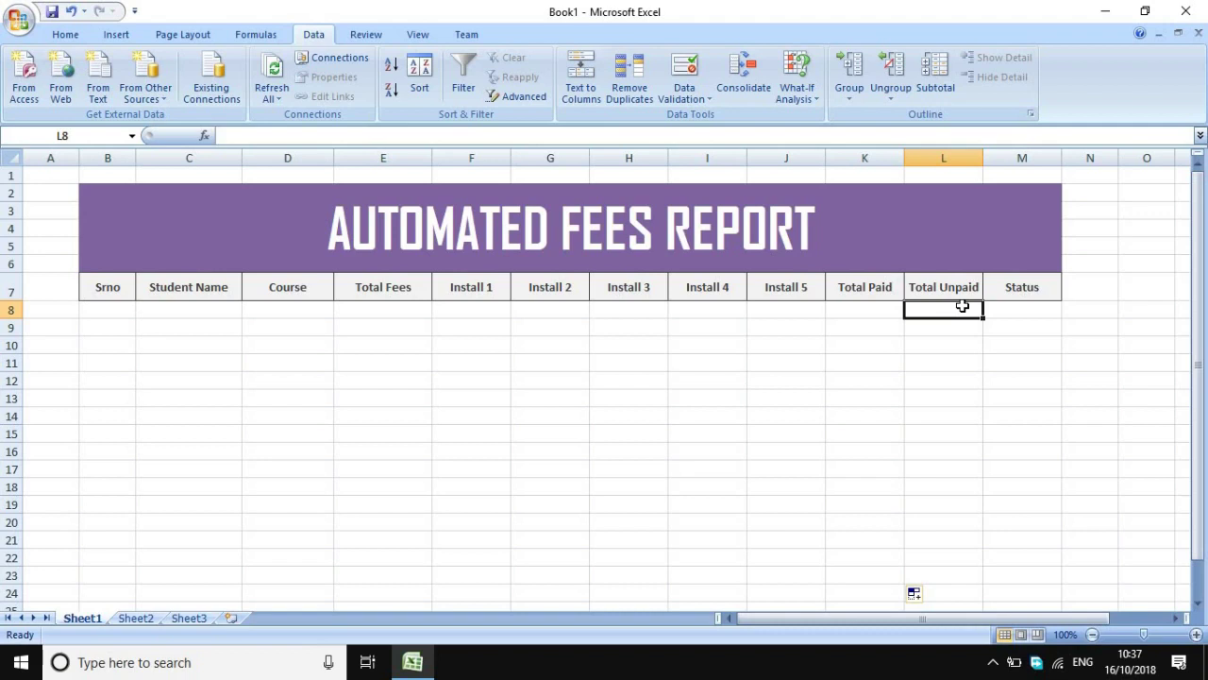
type("=")
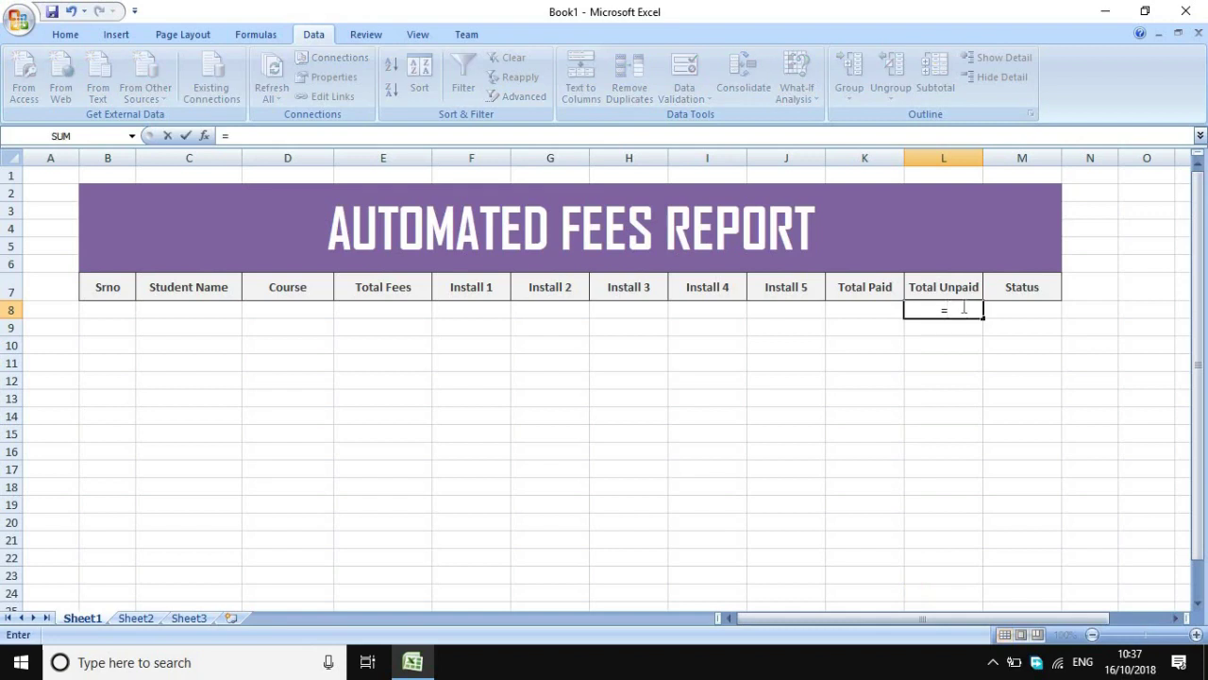
type("I")
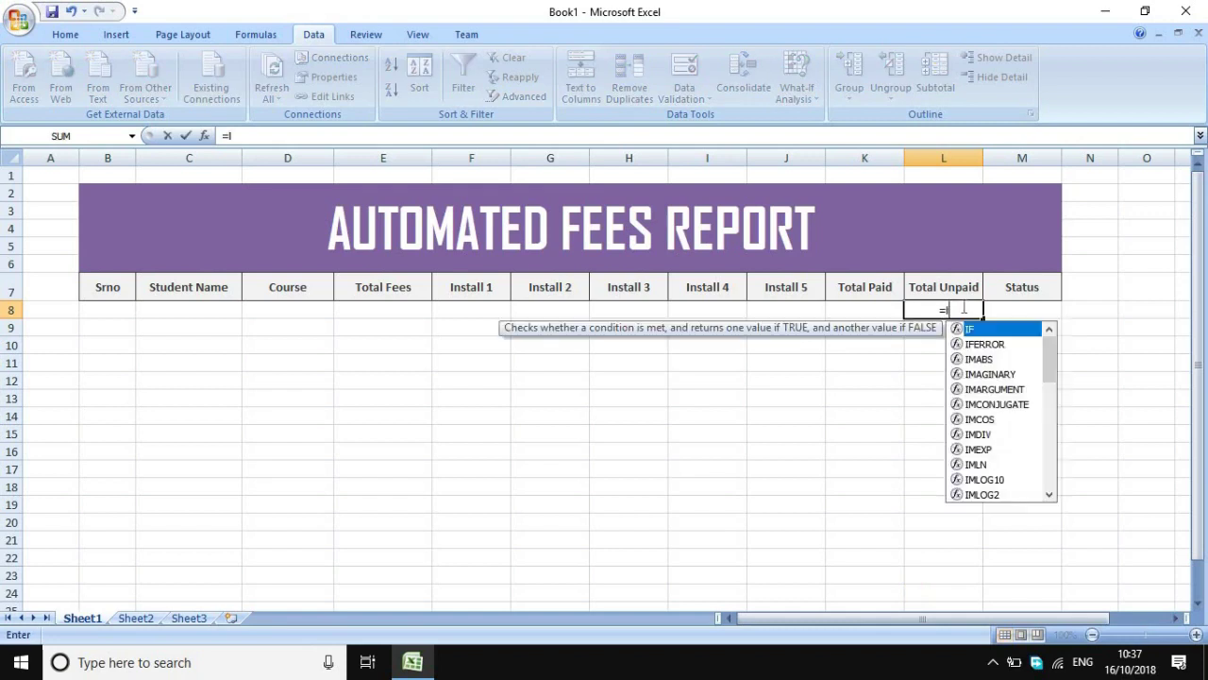
type("F(")
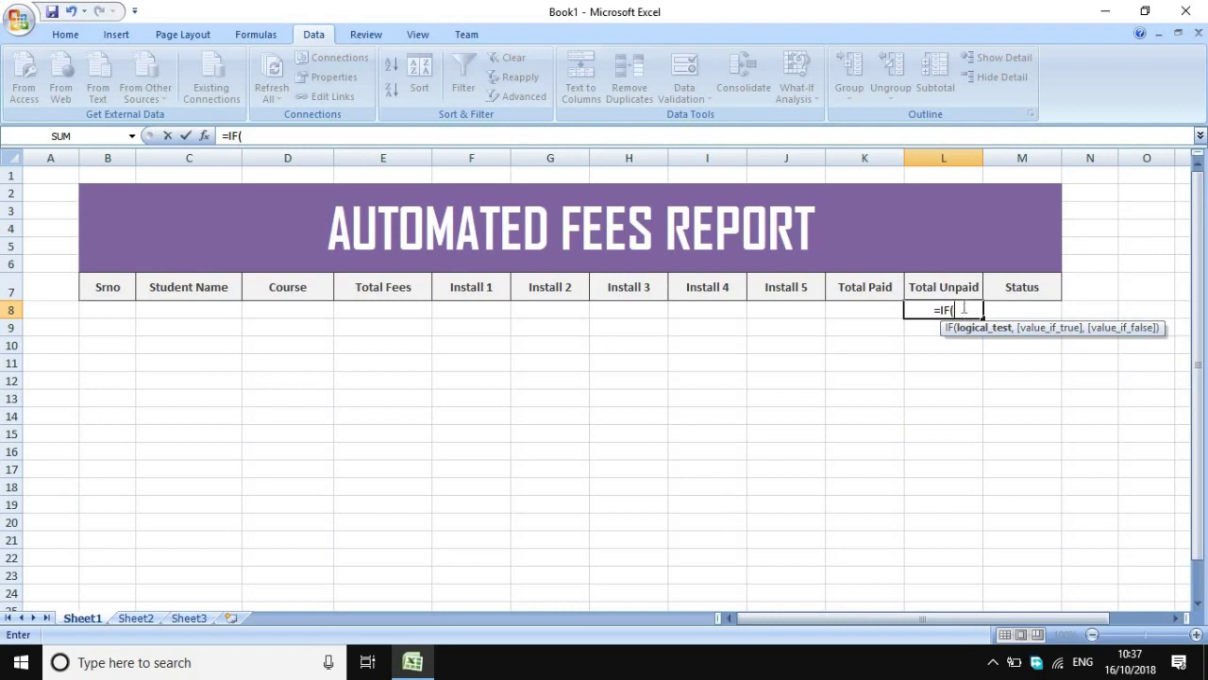
key("BackSpace")
key("BackSpace")
key("BackSpace")
key("BackSpace")
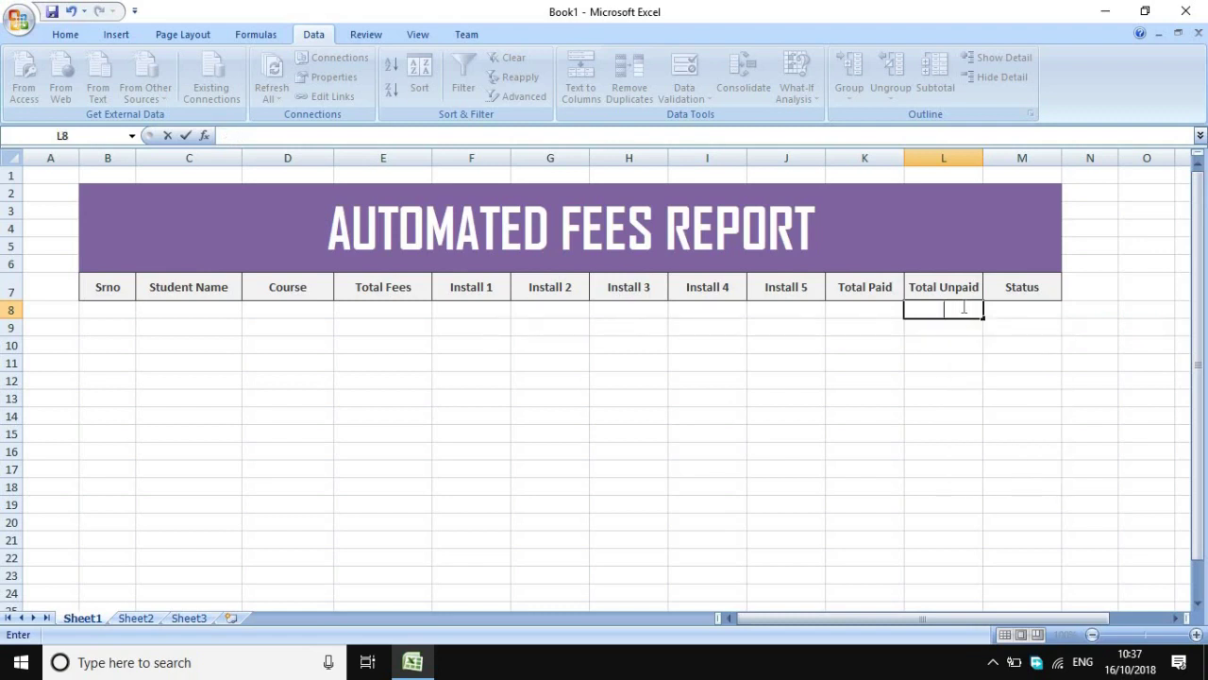
type("=")
type("(")
key("Left")
key("Left")
key("Left")
key("Left")
key("Left")
key("Left")
key("Left")
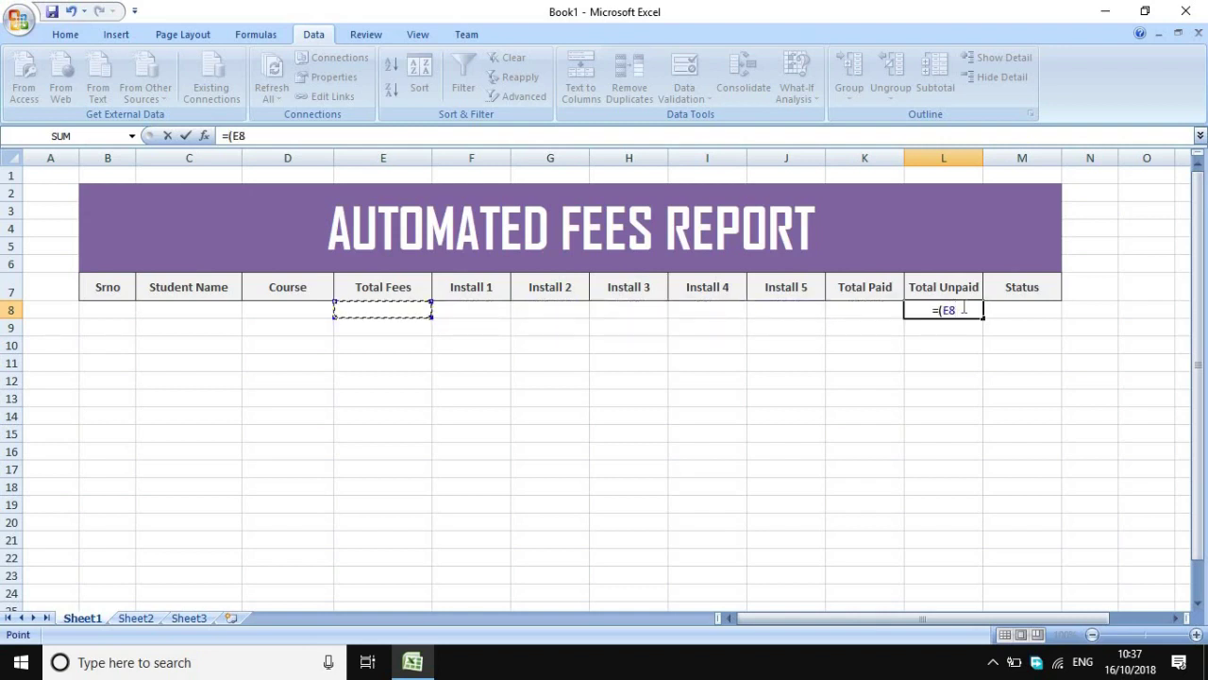
type("-")
key("Left")
type(")")
key("Return")
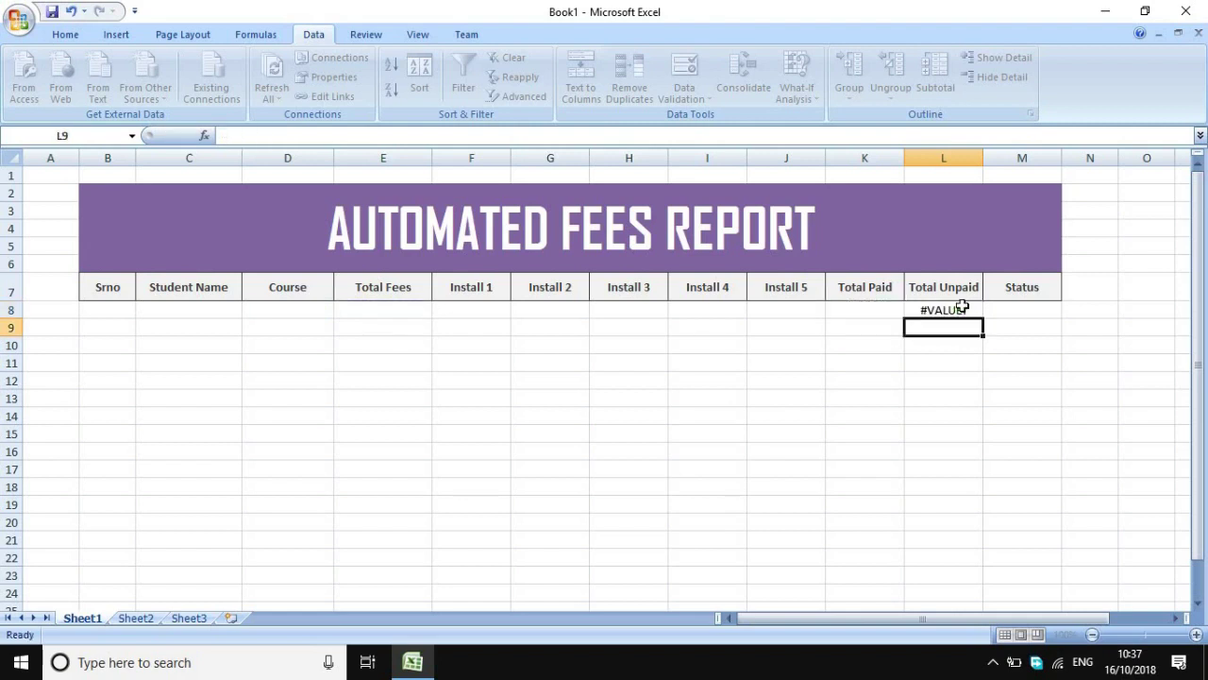
left_click(962, 307)
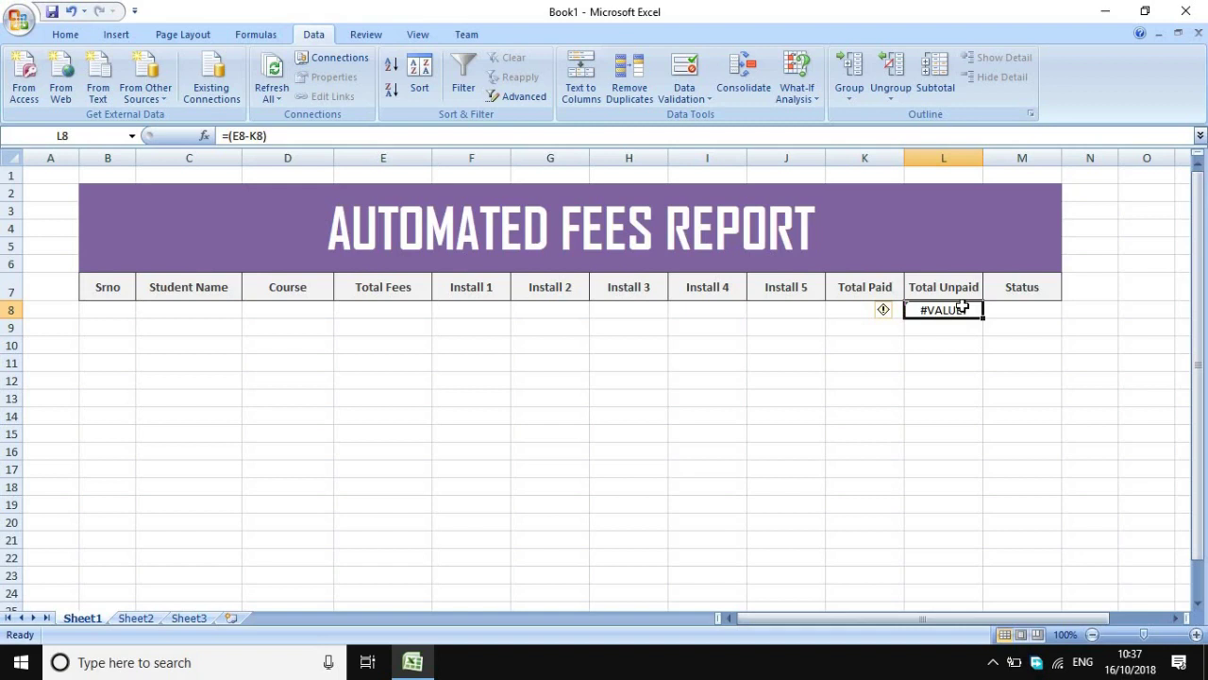
- Replace L8's erroring formula with =IF(C8="","",E8-K8)
key("Delete")
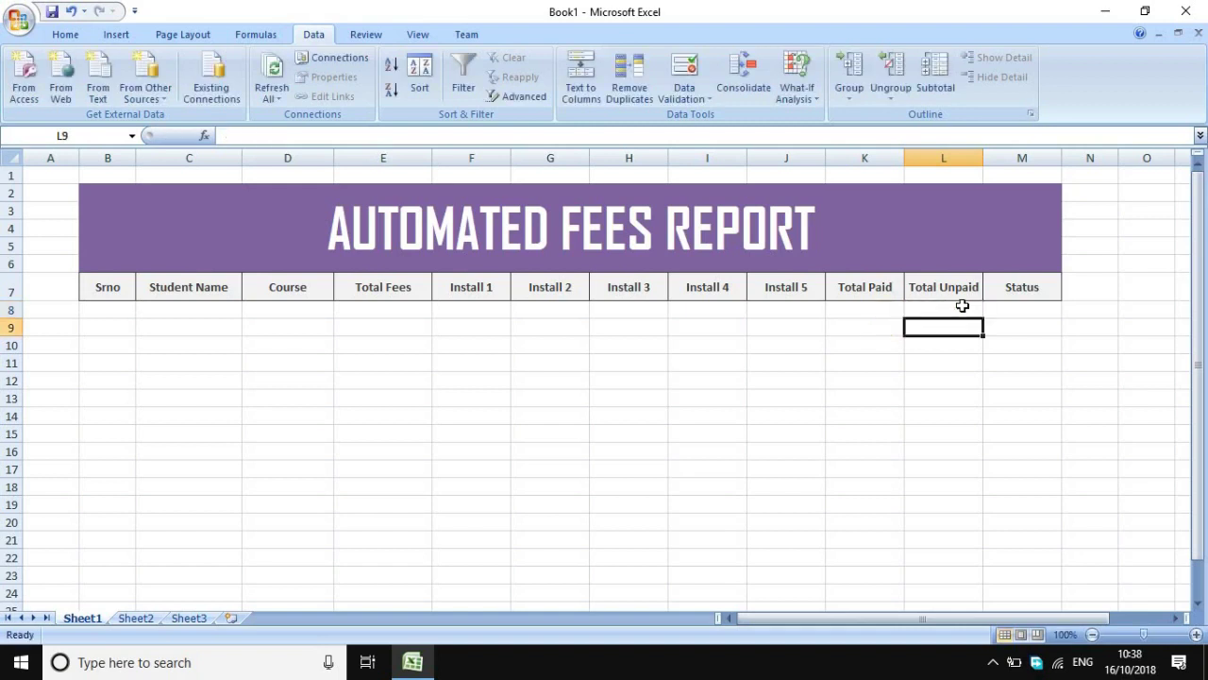
type("=")
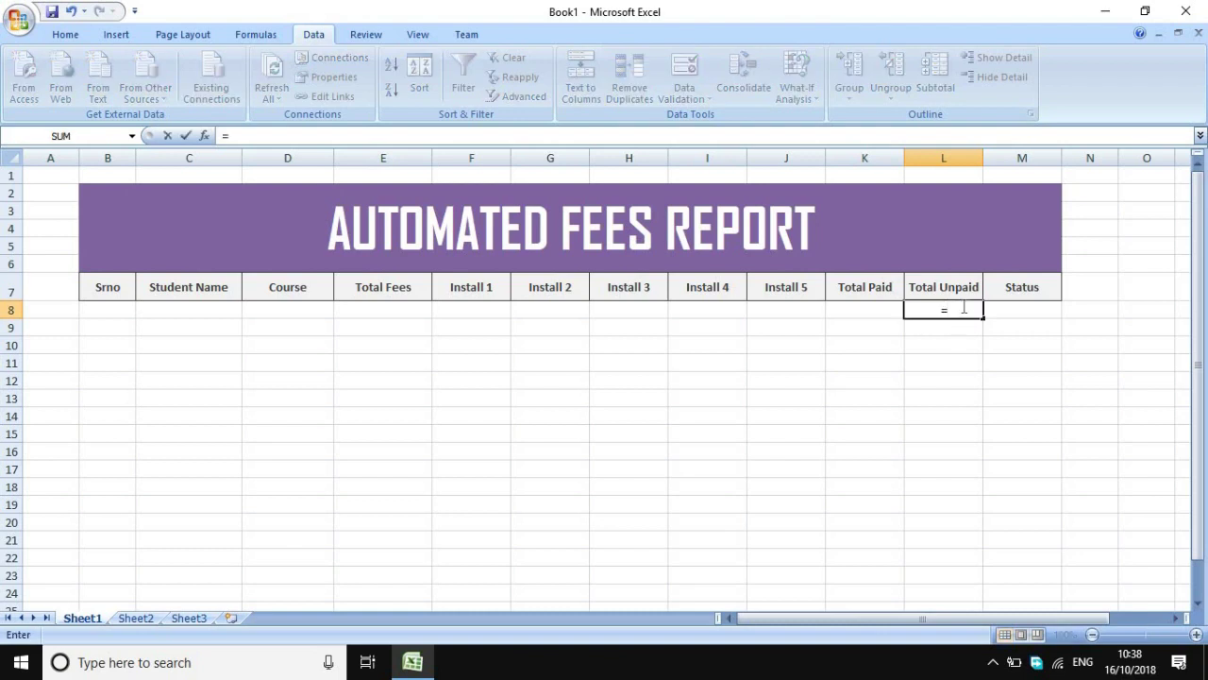
type("if")
key("Tab")
key("Left")
key("Left")
key("Left")
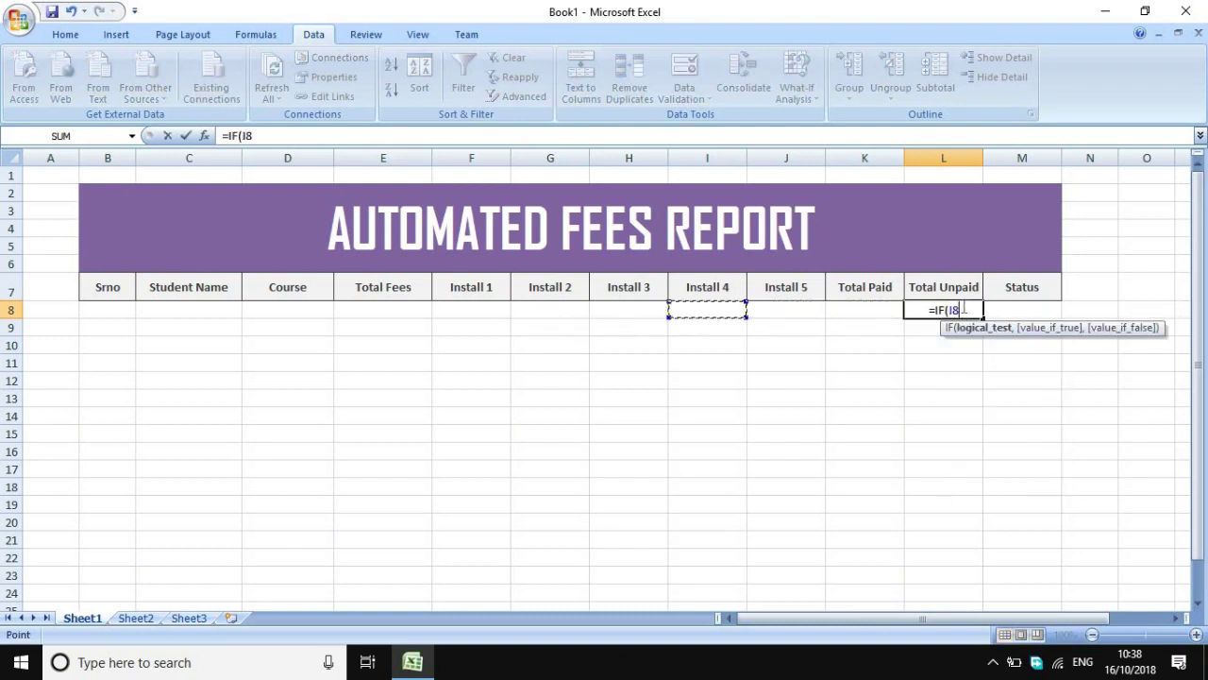
key("Left")
key("Left")
key("Left")
key("Left")
key("Left")
type("=")
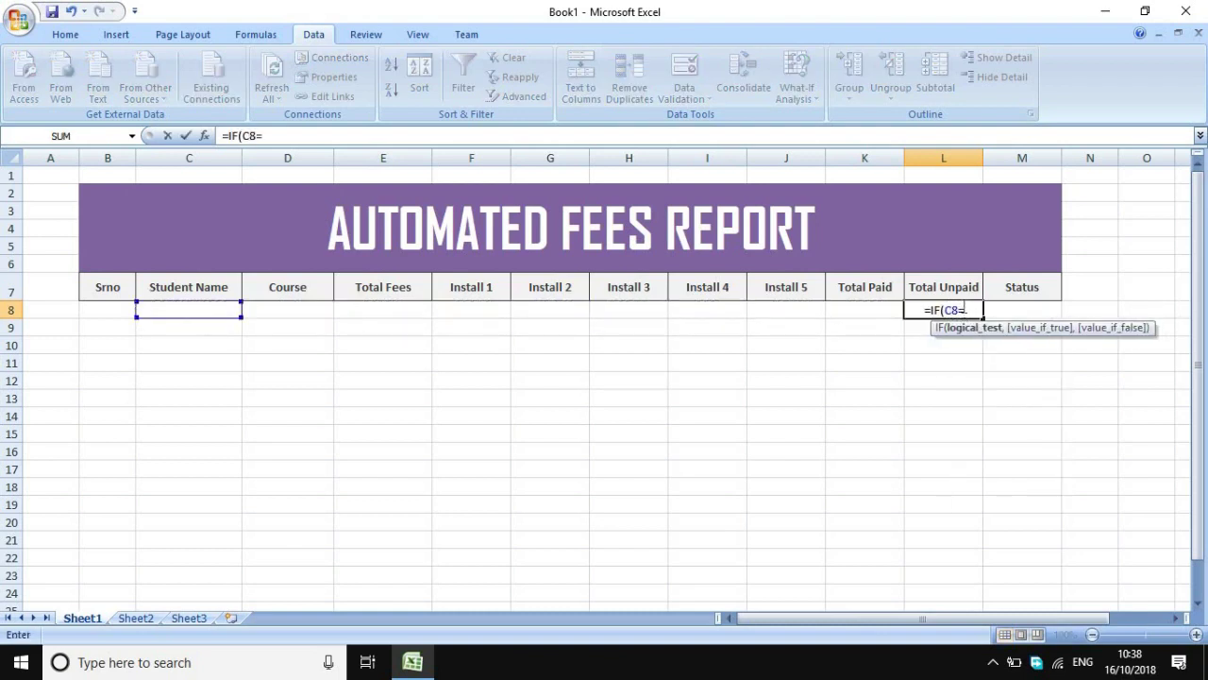
type("\"\",\"\"")
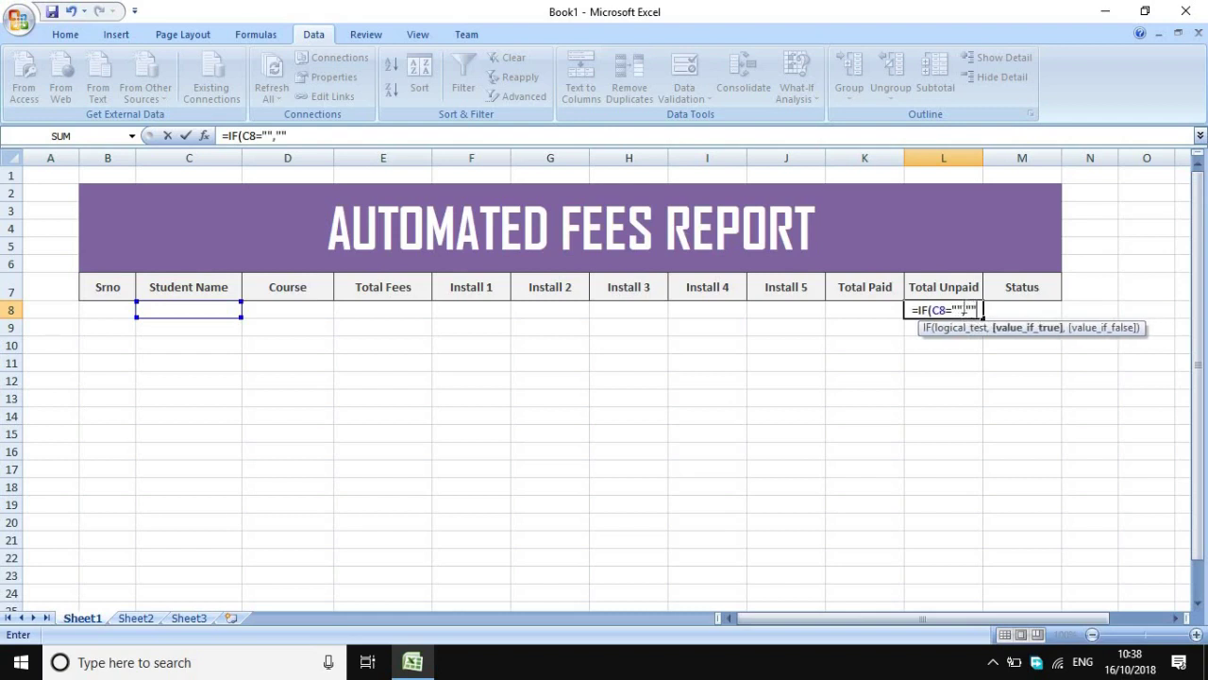
type(",")
key("Left")
key("Left")
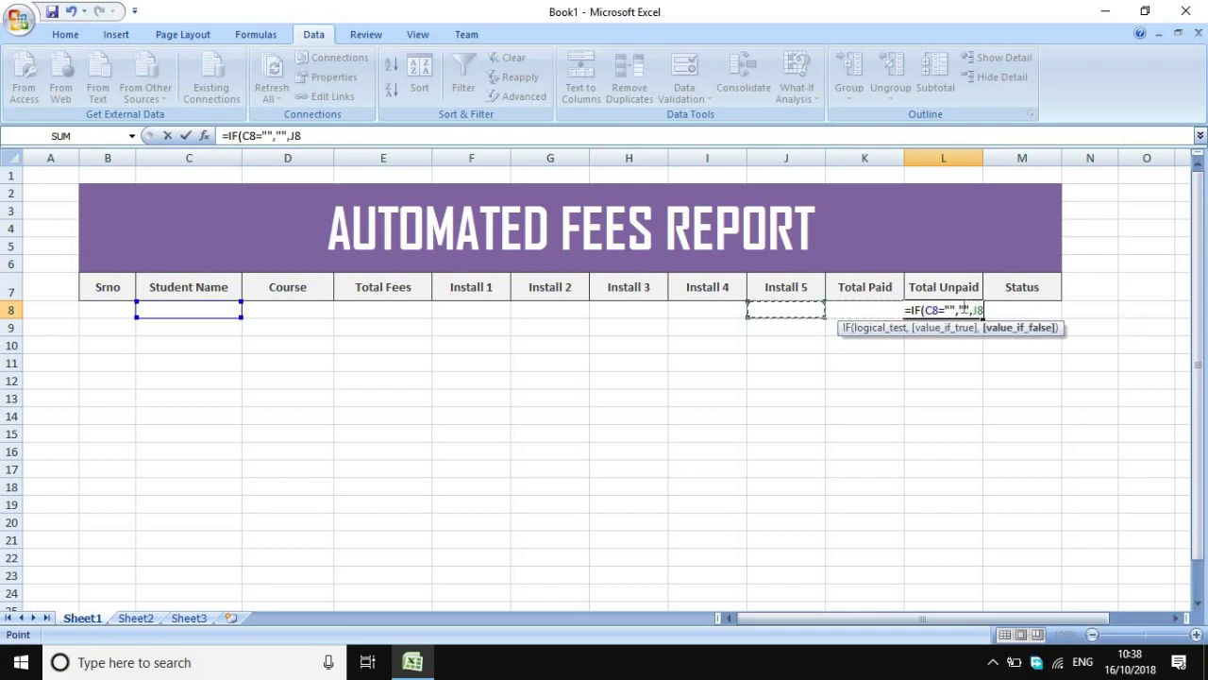
key("Left")
key("Left")
key("Left")
key("Left")
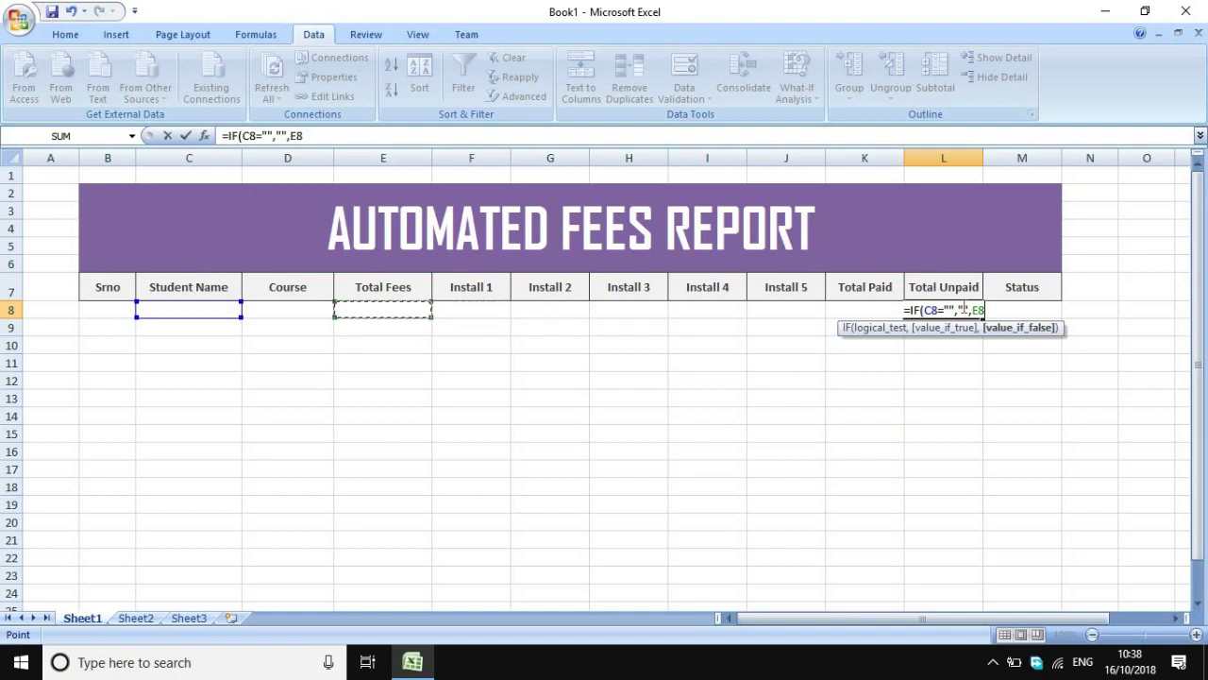
type("-")
key("Left")
key("Left")
key("Right")
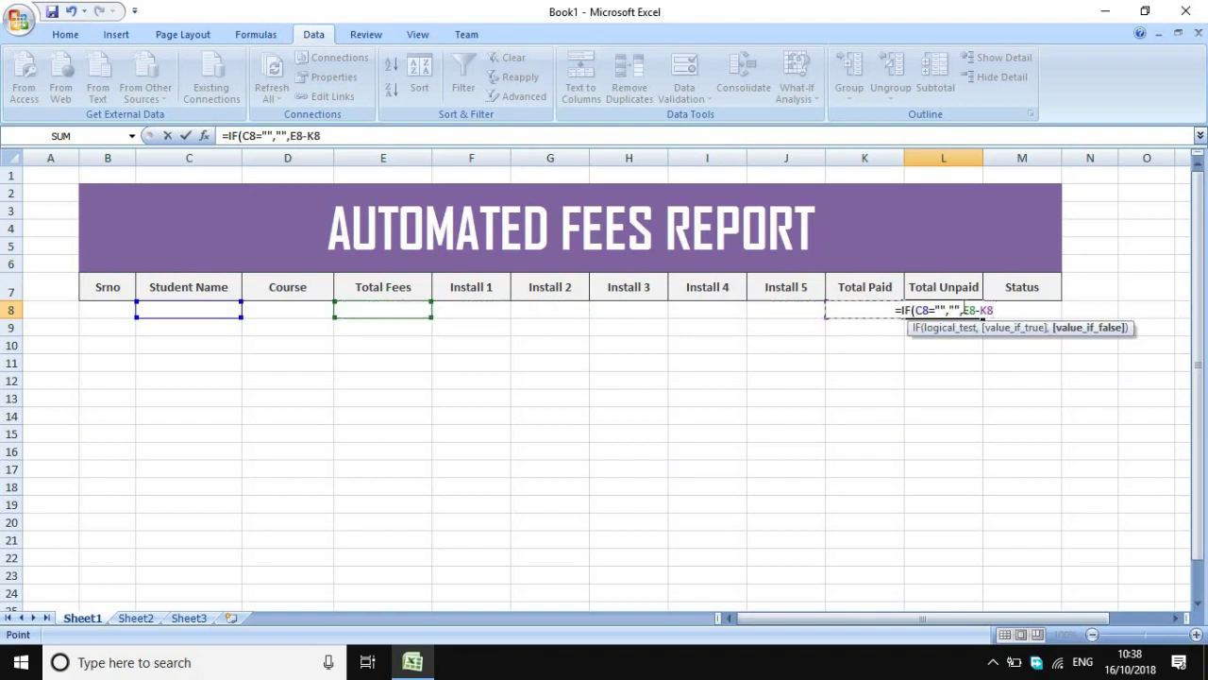
type(")")
key("Return")
- Fill the L8 Total Unpaid formula down to L23
left_click(962, 307)
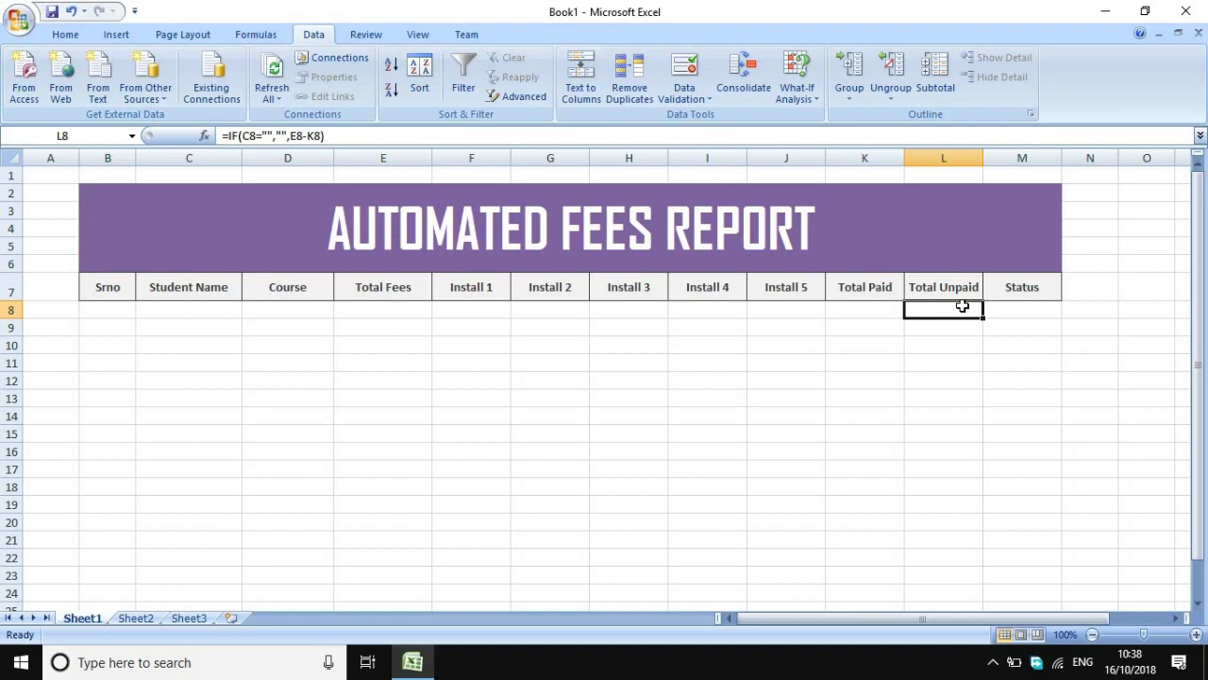
left_click_drag(982, 318, 951, 583)
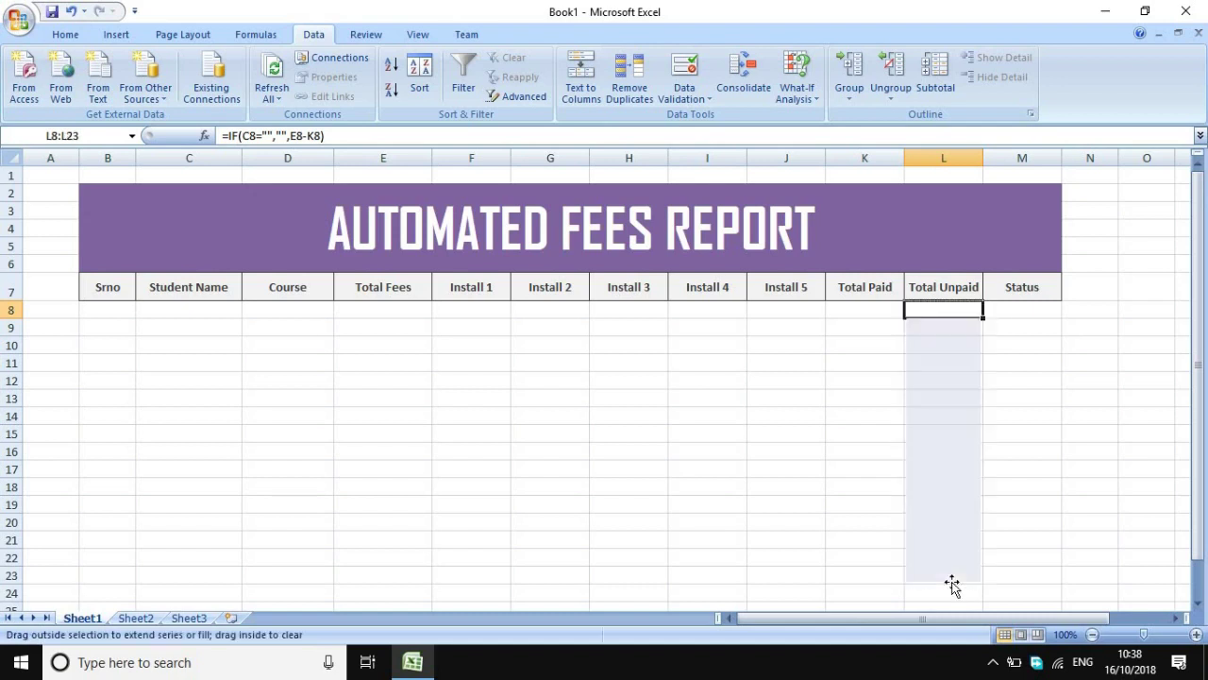
left_click(1019, 393)
left_click(1019, 311)
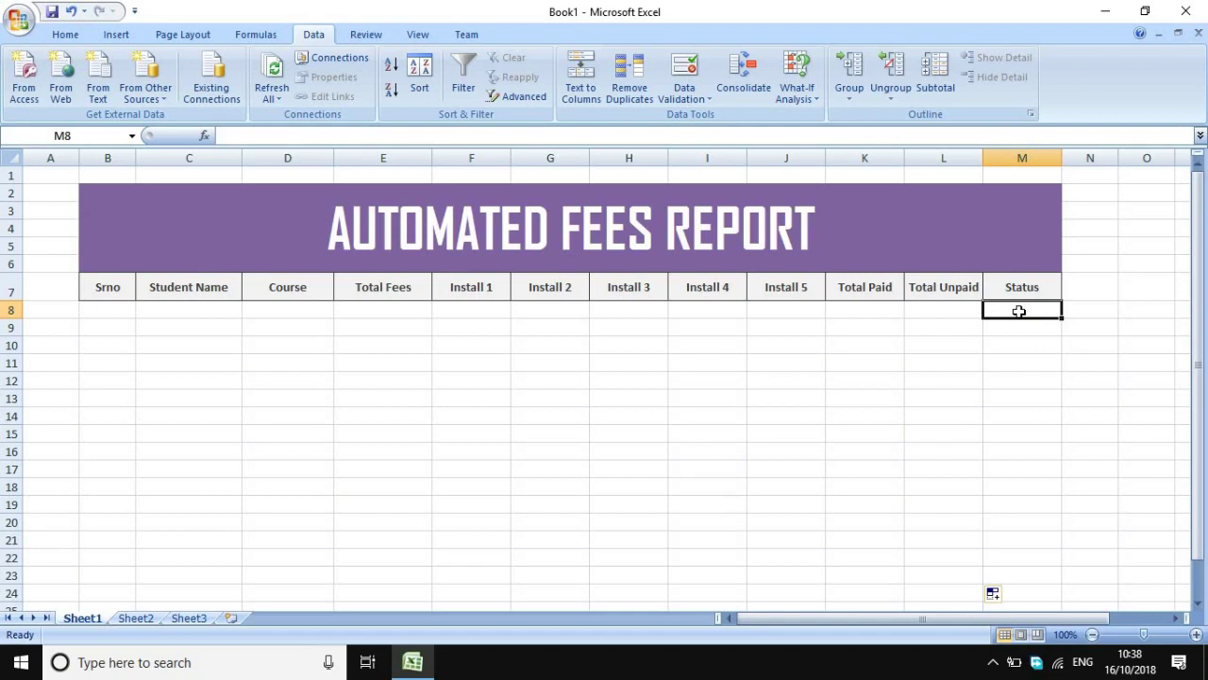
- Enter =IF(K8=E8,"COMPLETE","PENDING") in M8, then review E8 and K8
type("=")
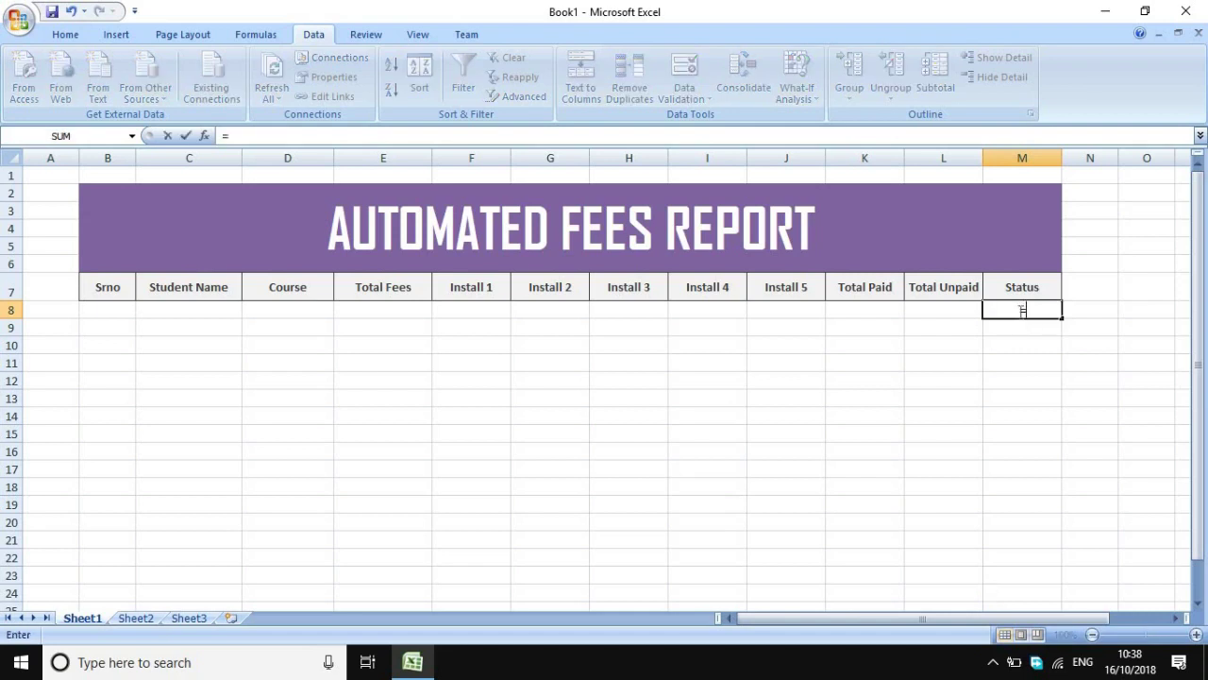
type("IF(")
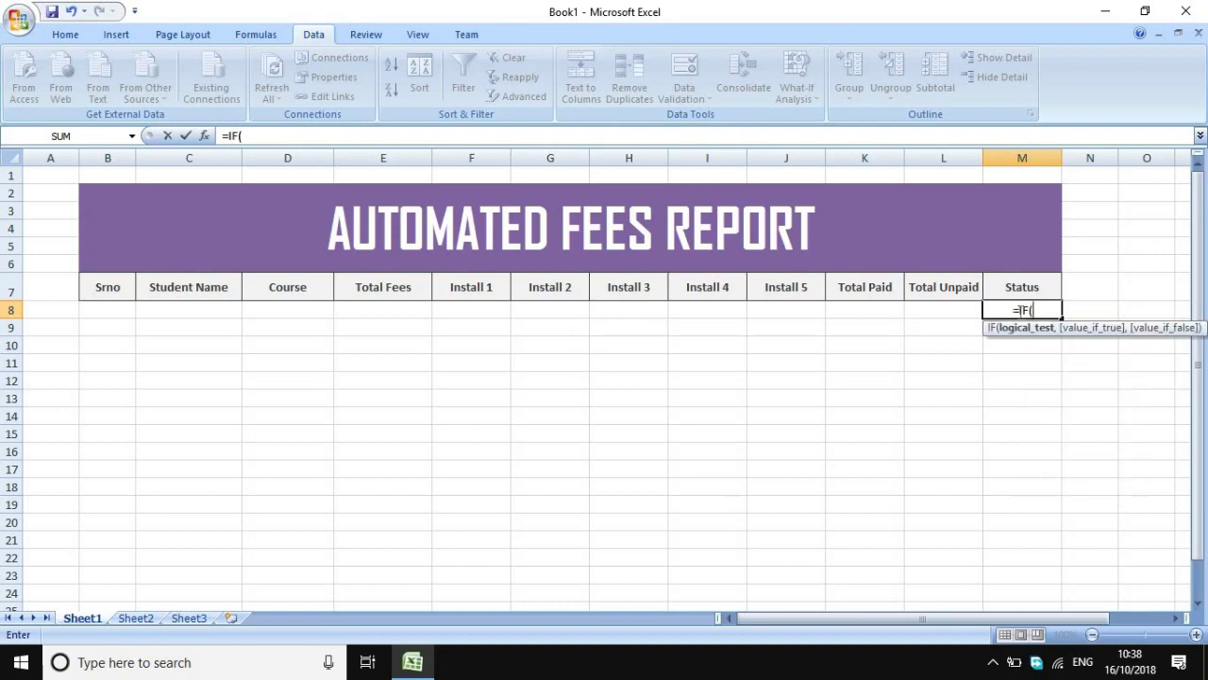
key("Left")
key("Left")
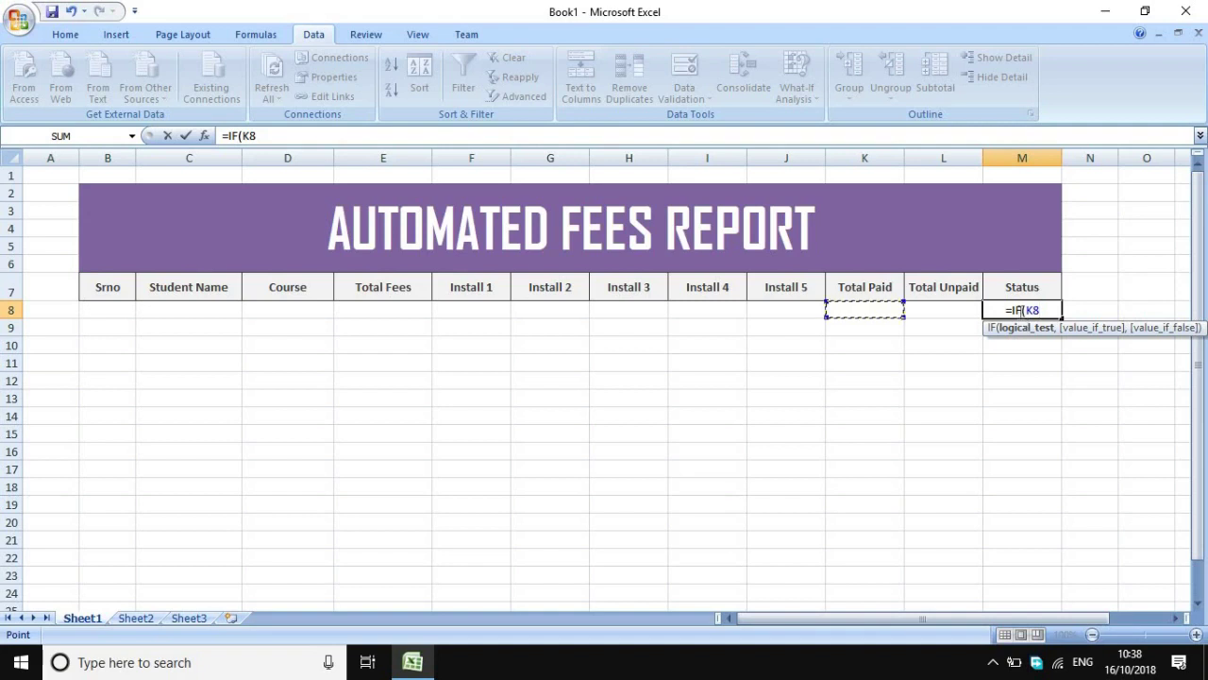
type("=")
key("Left")
key("Left")
key("Left")
key("Left")
key("Left")
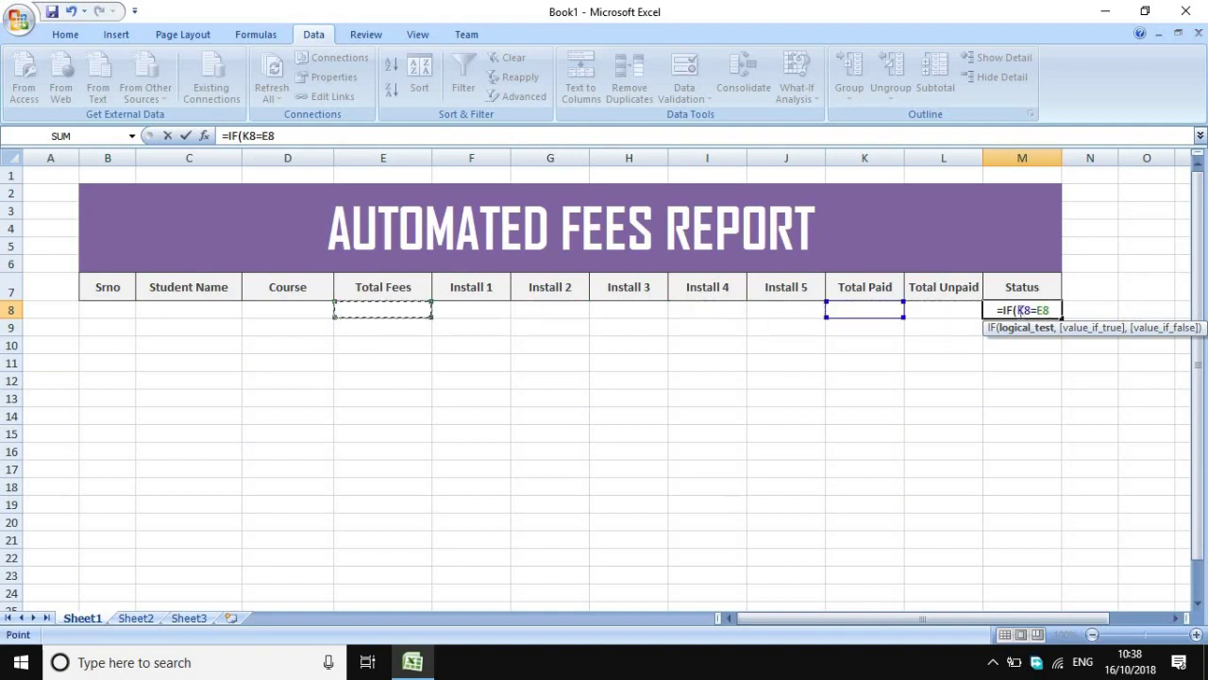
type(",\"")
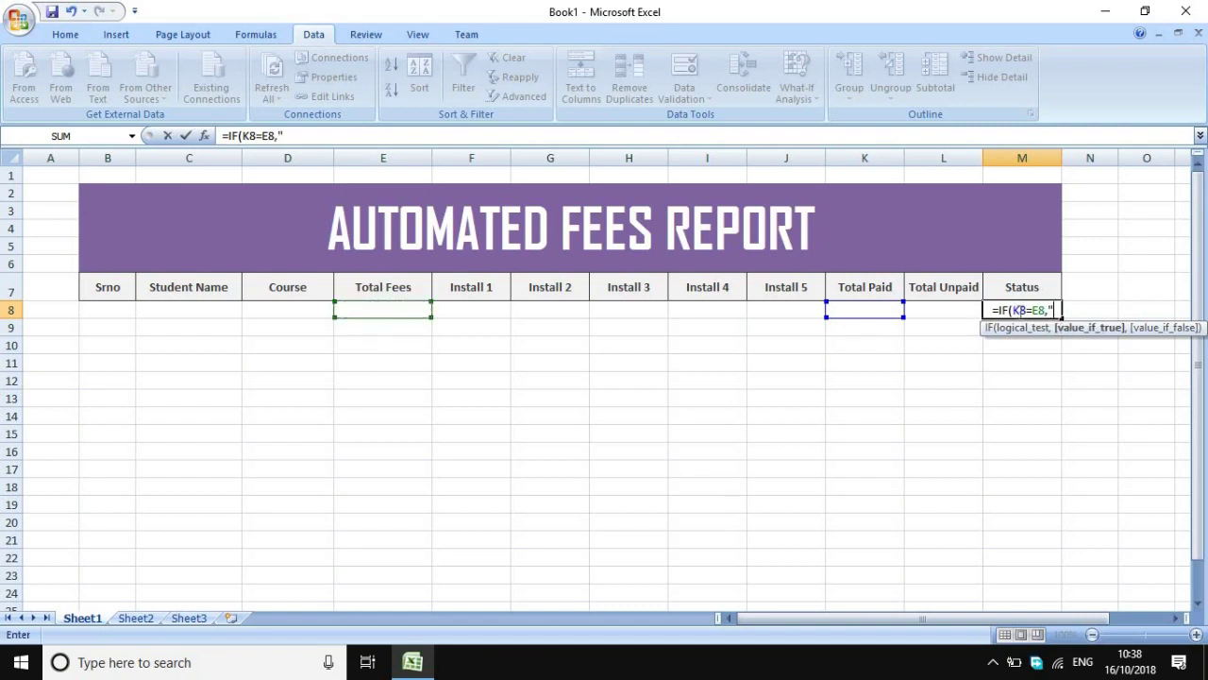
type("COMPLET")
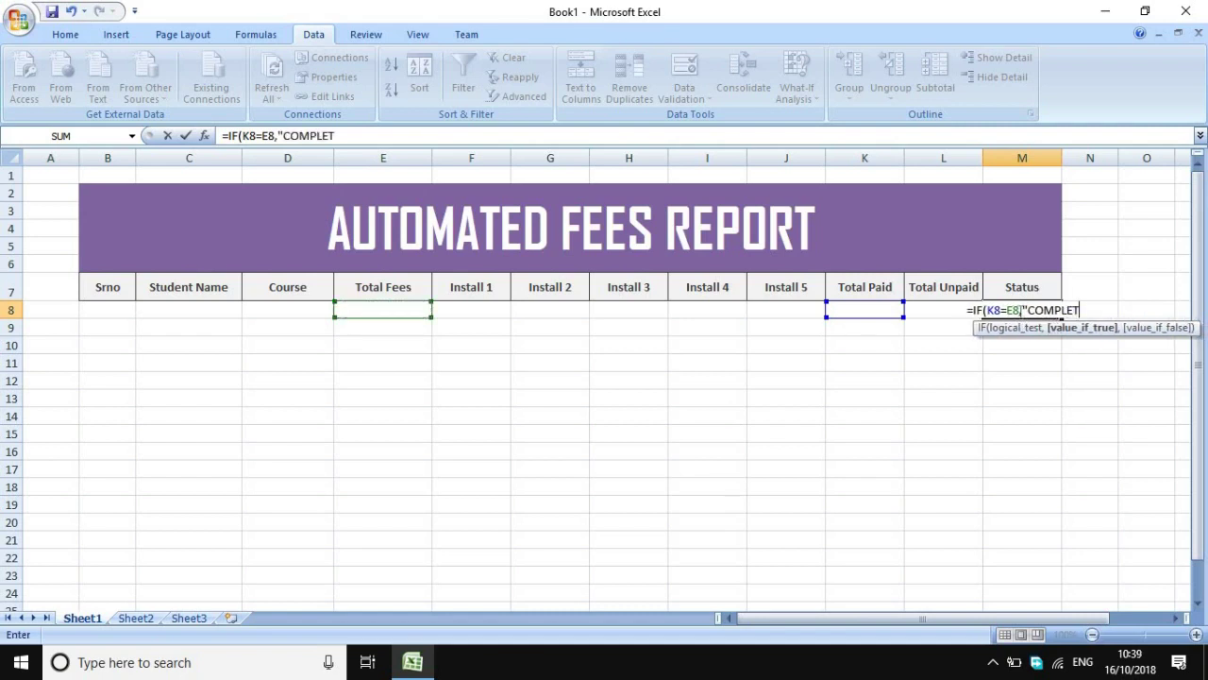
type("E\",")
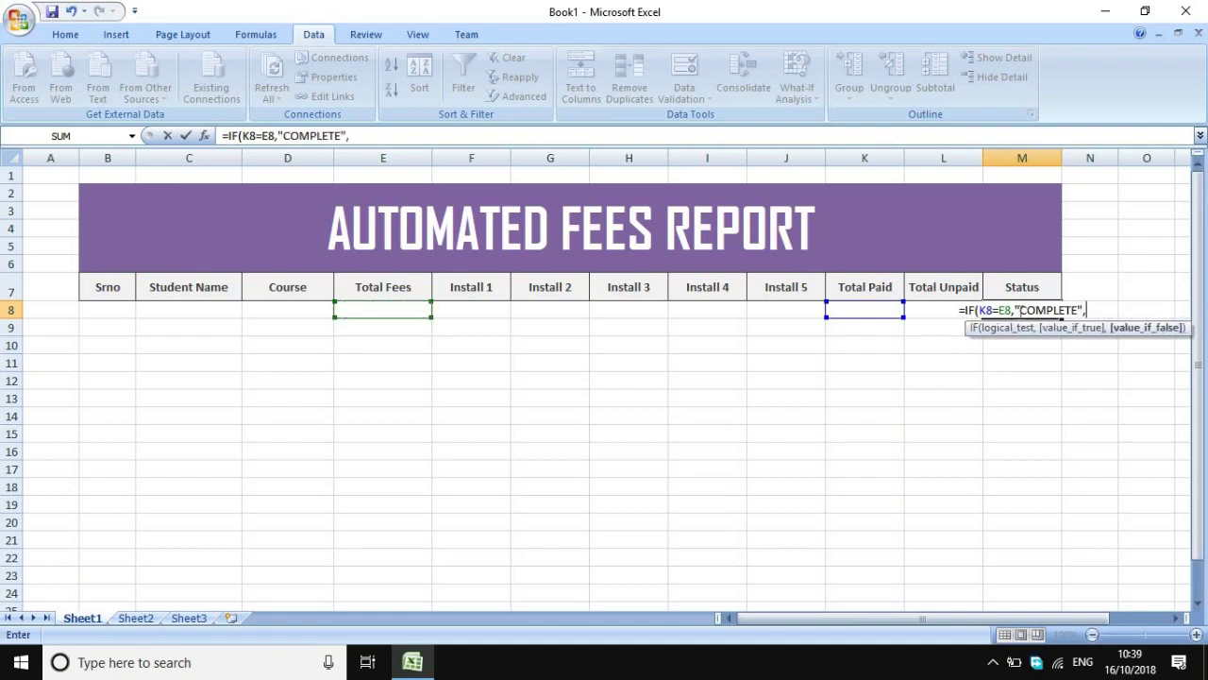
type("\"P")
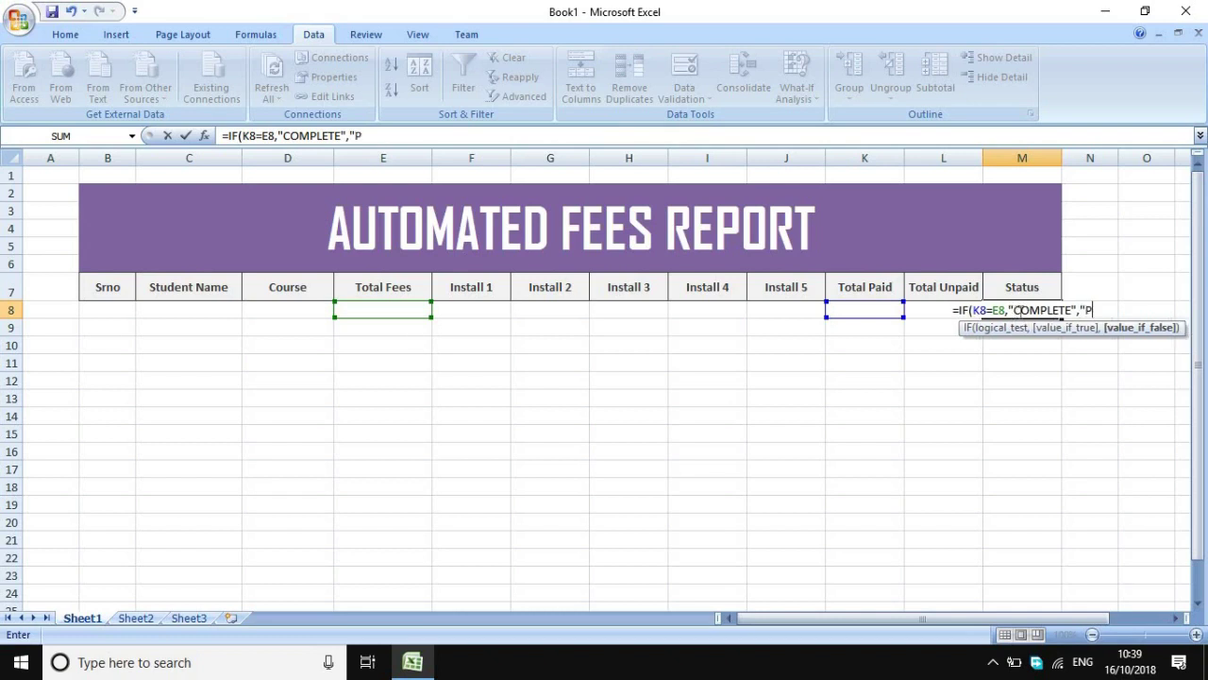
type("ENDING\"")
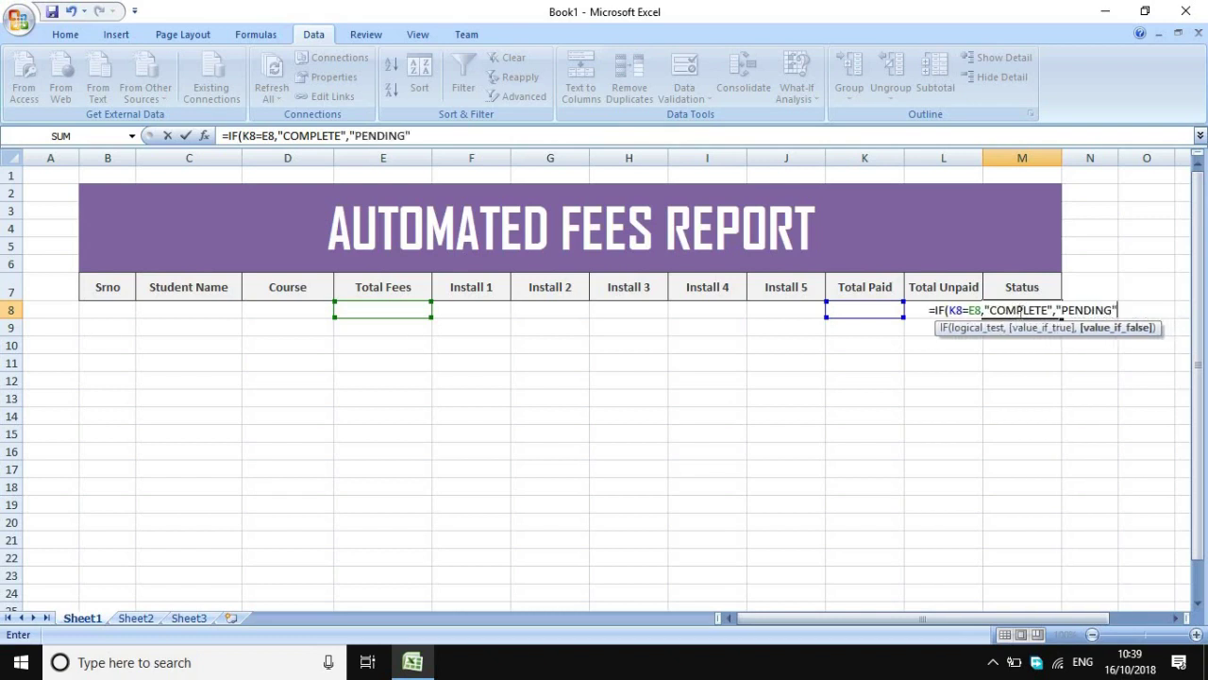
type(")")
key("Return")
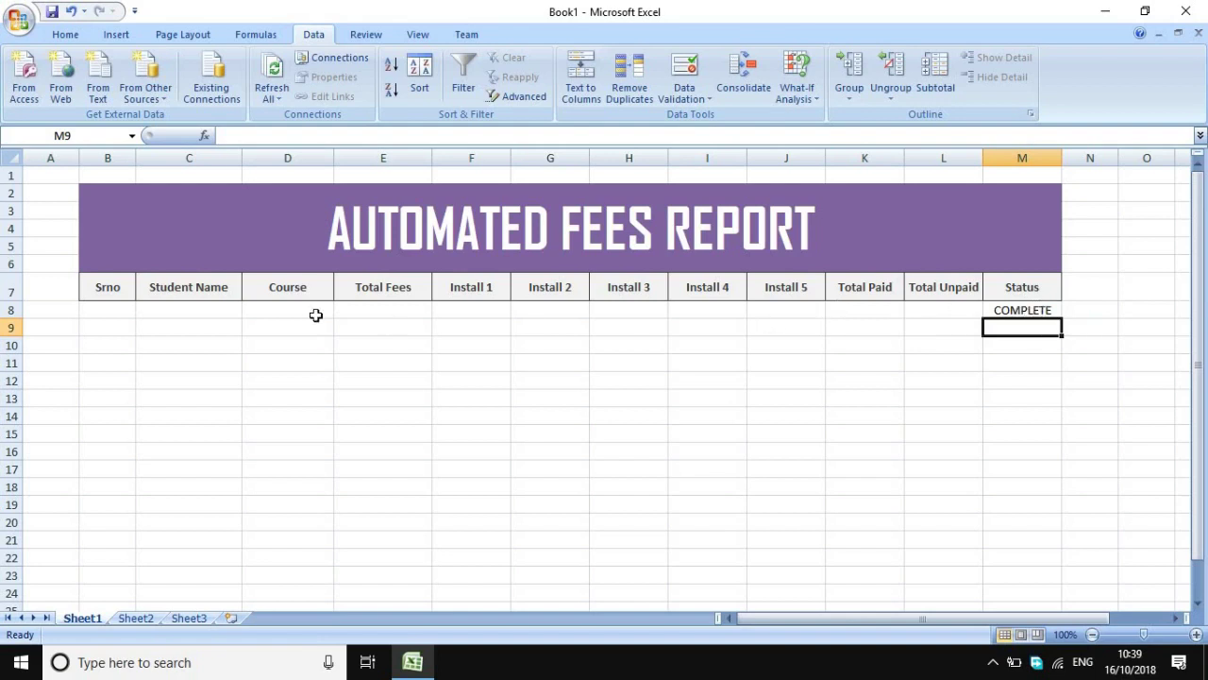
left_click(389, 311)
left_click(880, 310)
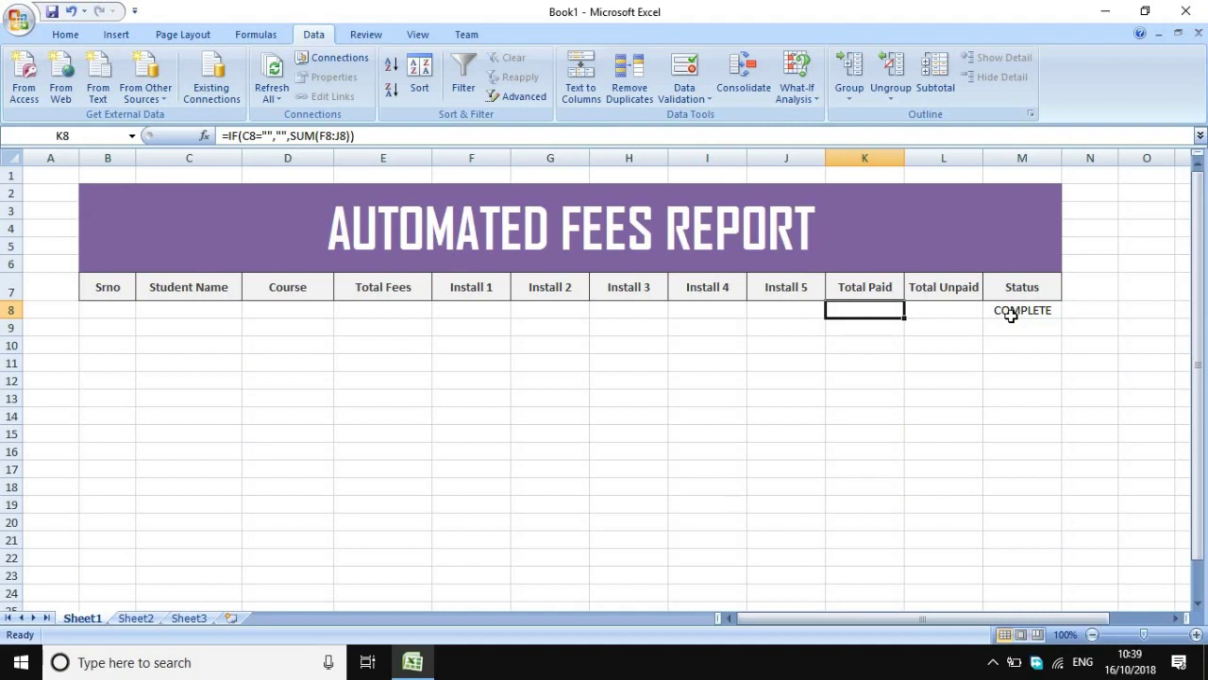
left_click(1011, 315)
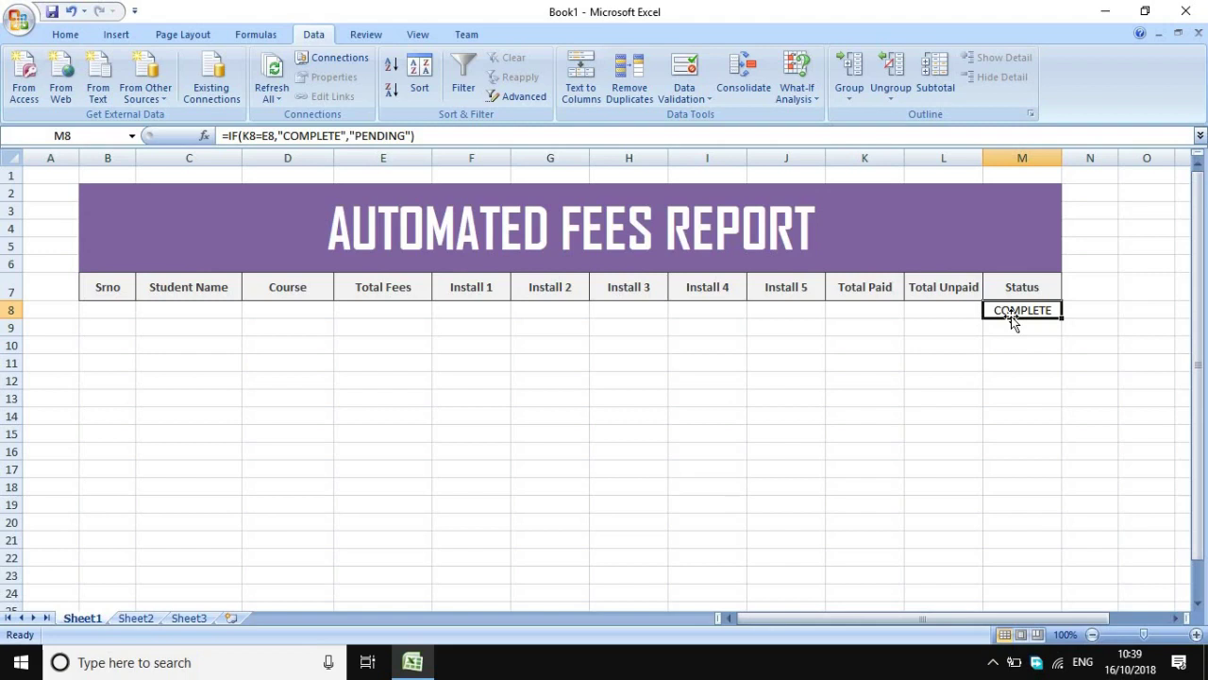
- Wrap M8's formula as =IF(C8="","",IF(K8=E8,"COMPLETE","PENDING"))
left_click(446, 135)
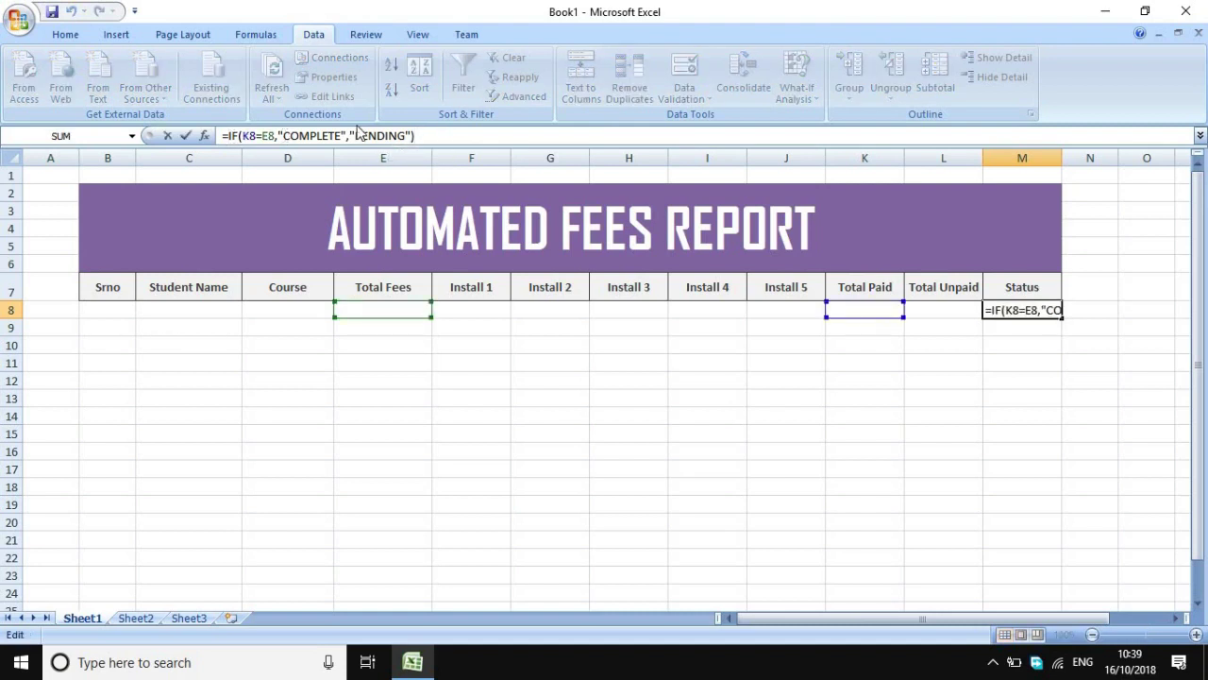
type("IF(")
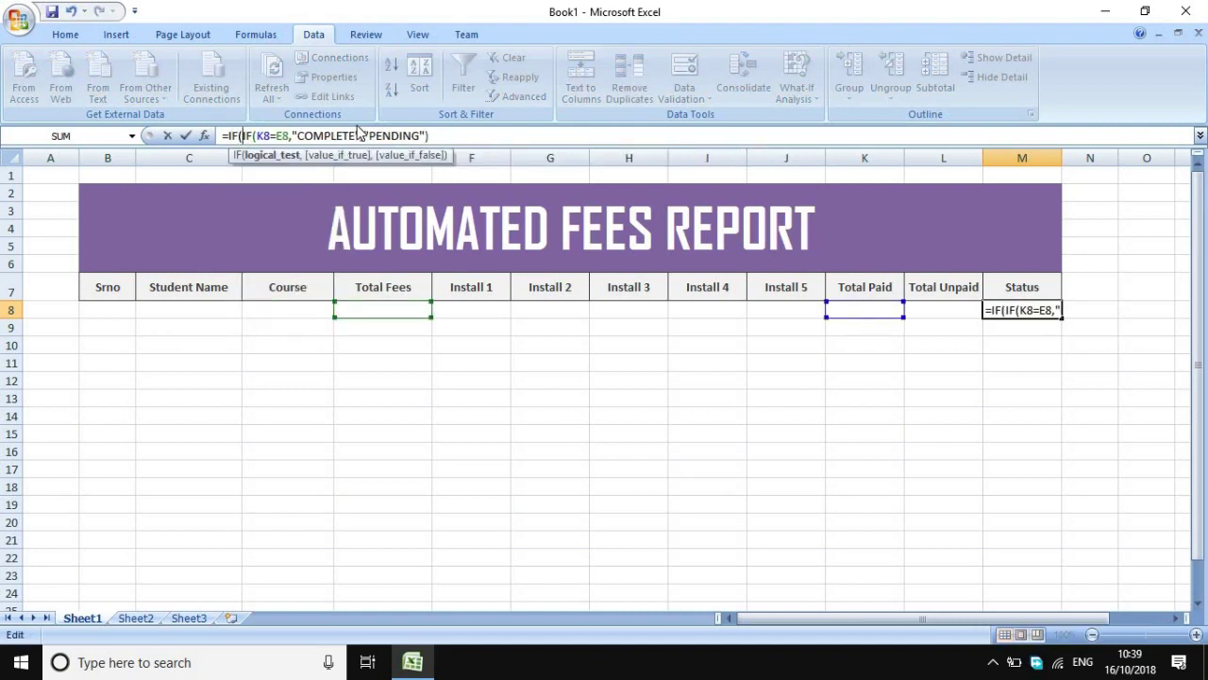
left_click(196, 312)
type("=\"\"")
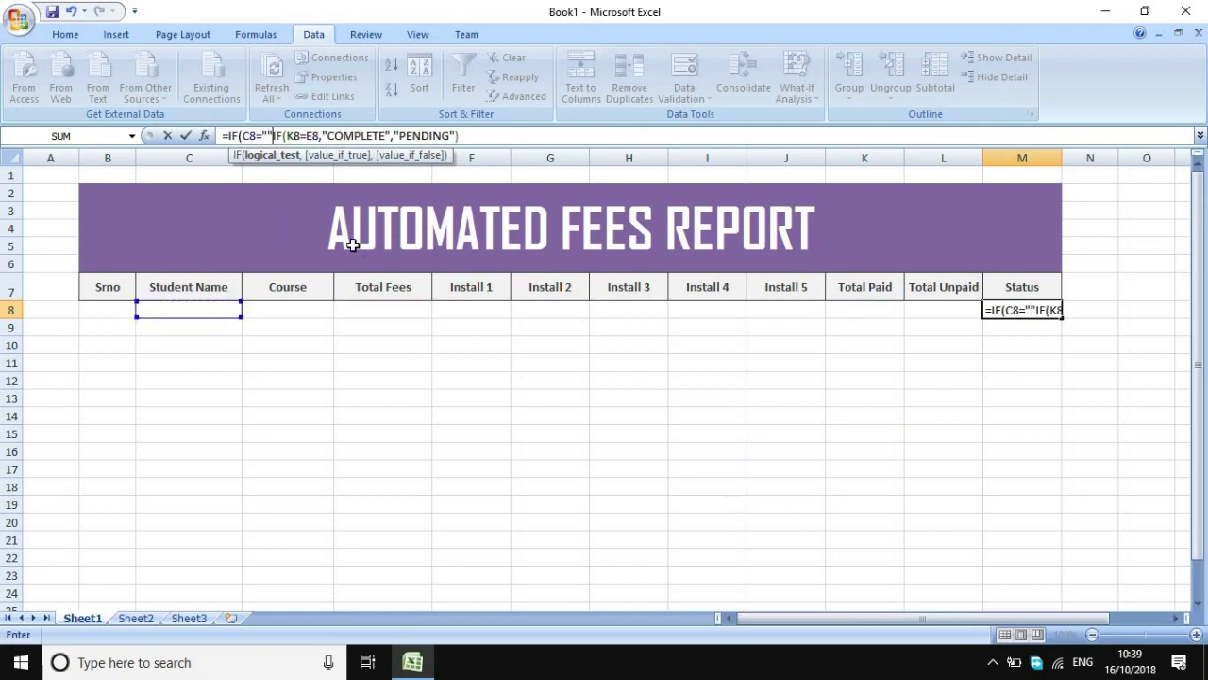
type(",\"\"")
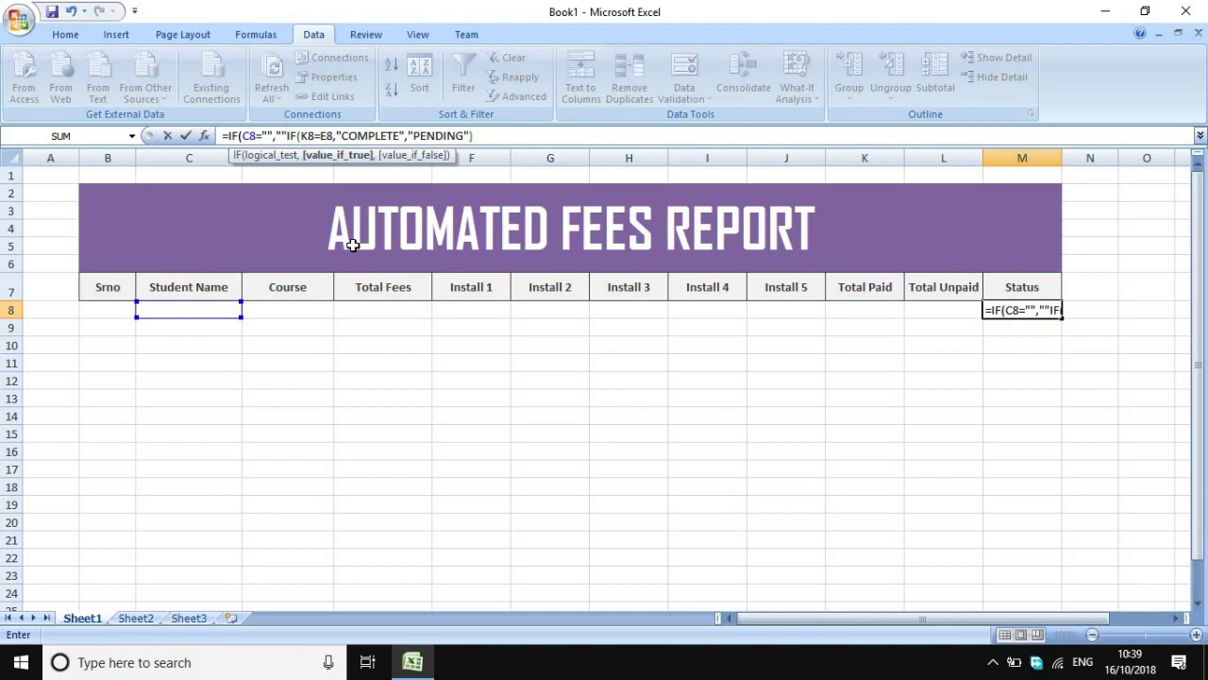
type(",N")
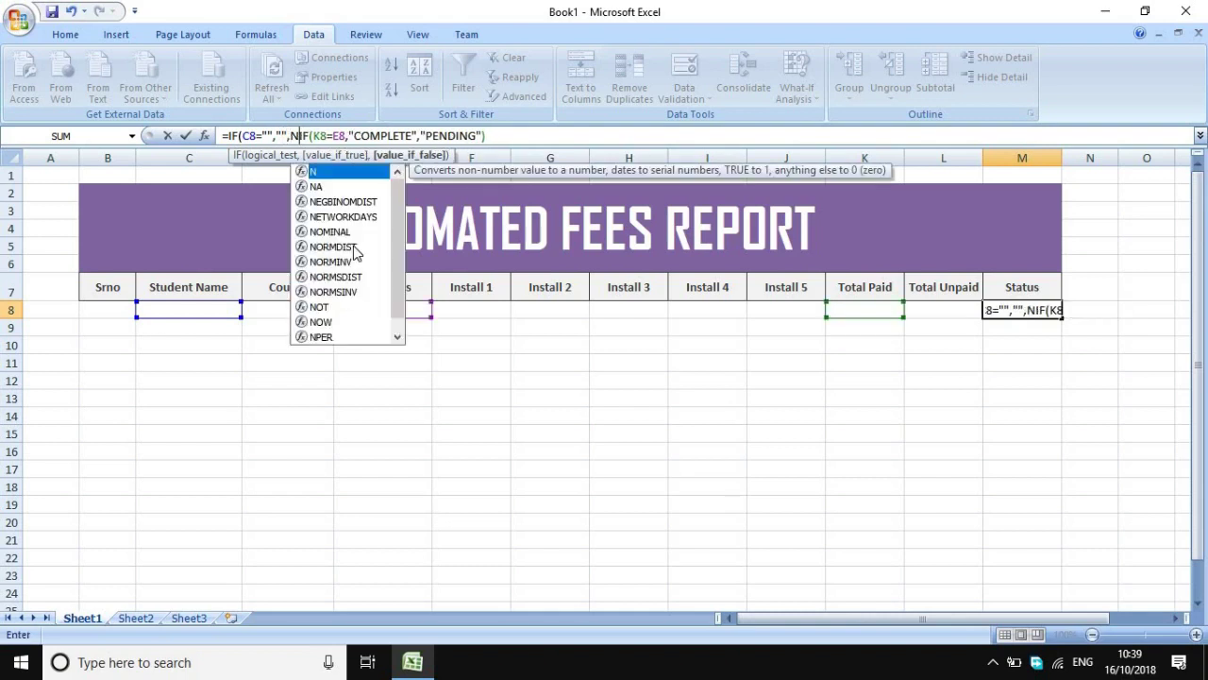
key("BackSpace")
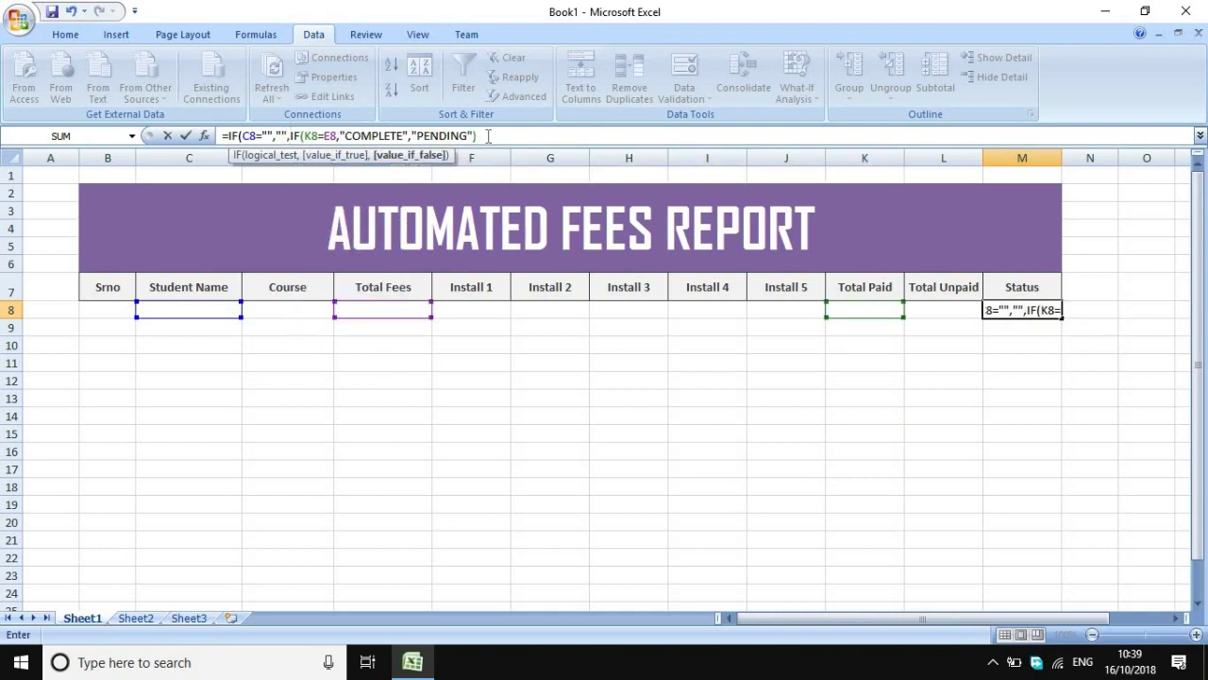
left_click(488, 135)
type(")")
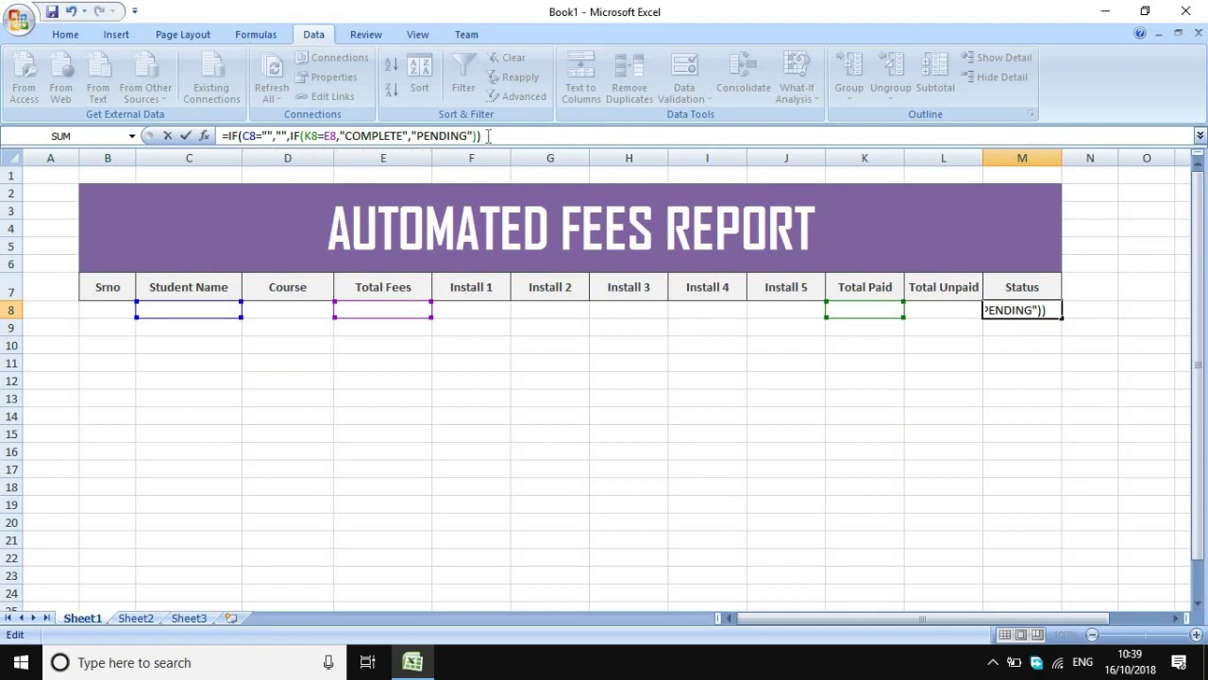
key("Return")
key("Up")
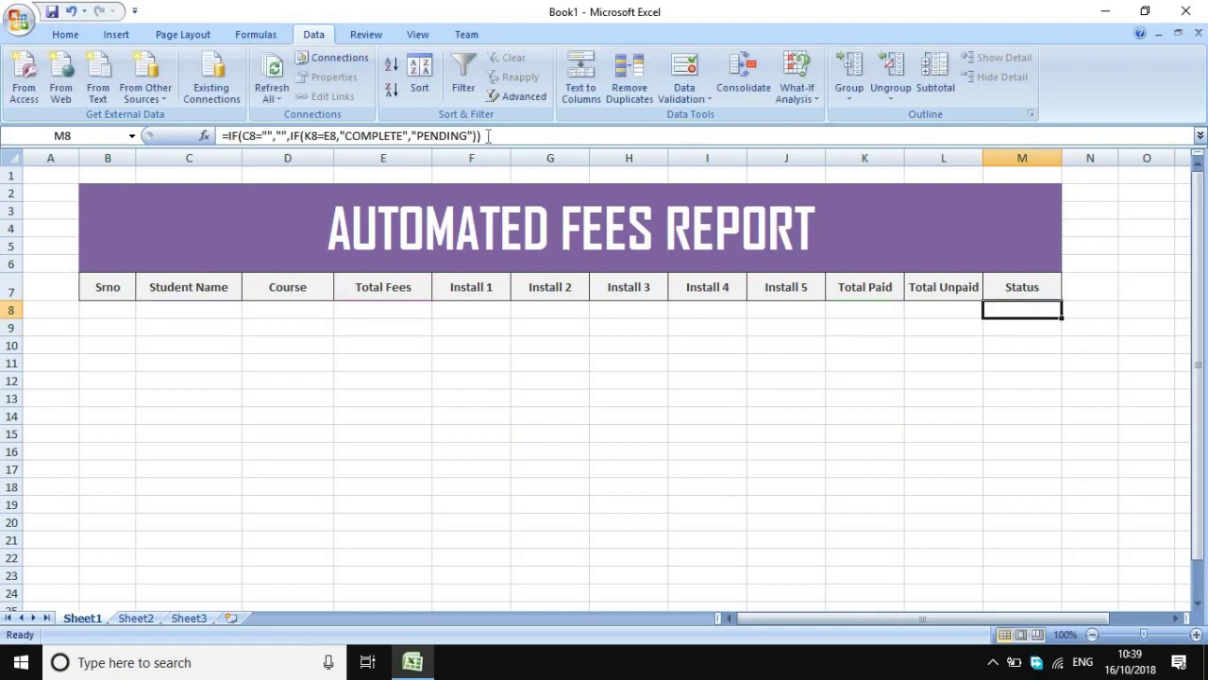
key("Left")
- Fill the Status formula from M8 down to M23
left_click(1040, 315)
left_click_drag(1060, 317, 1047, 588)
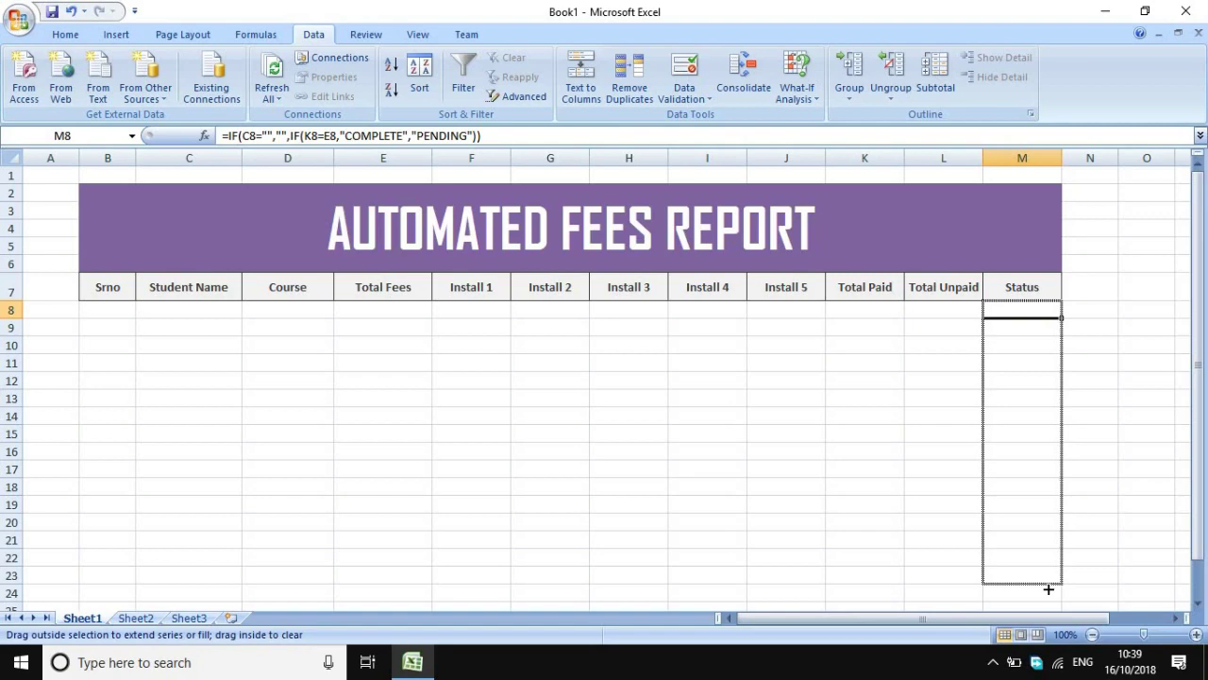
left_click_drag(1047, 588, 1048, 588)
left_click(1090, 363)
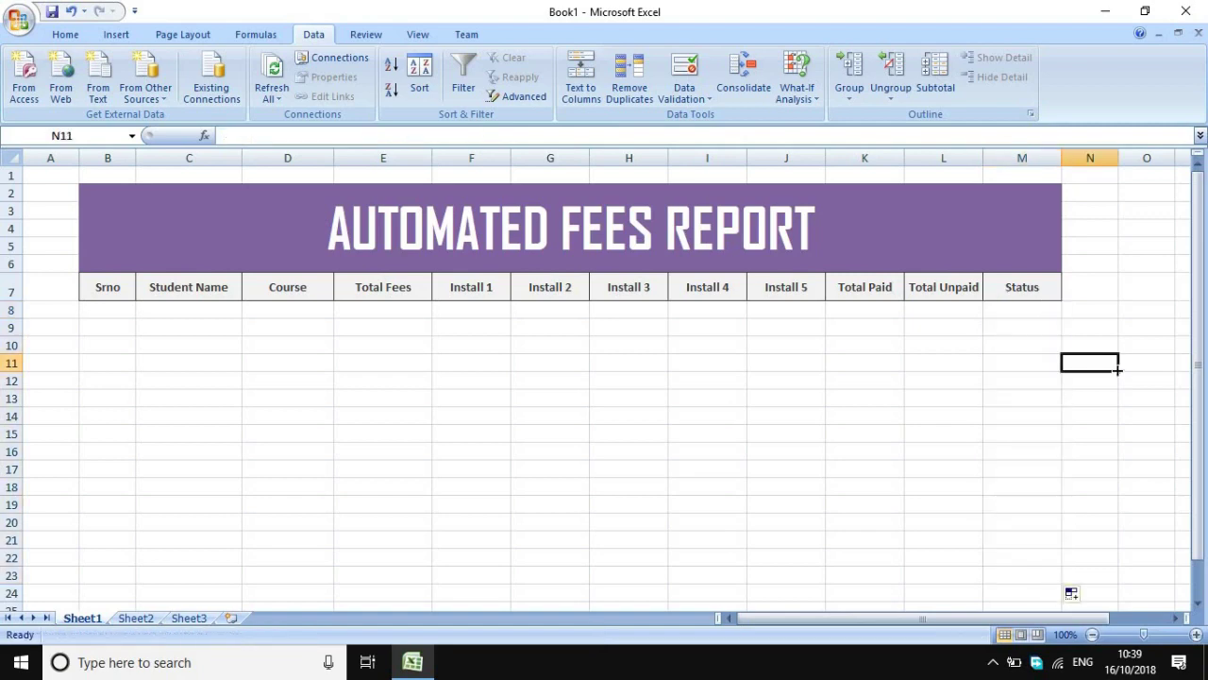
scroll(1030, 380, "down", 2)
scroll(1029, 381, "down", 1)
scroll(1030, 381, "up", 3)
mouse_move(107, 277)
left_mouse_down()
mouse_move(348, 479)
mouse_move(1038, 576)
left_mouse_up()
left_click(66, 34)
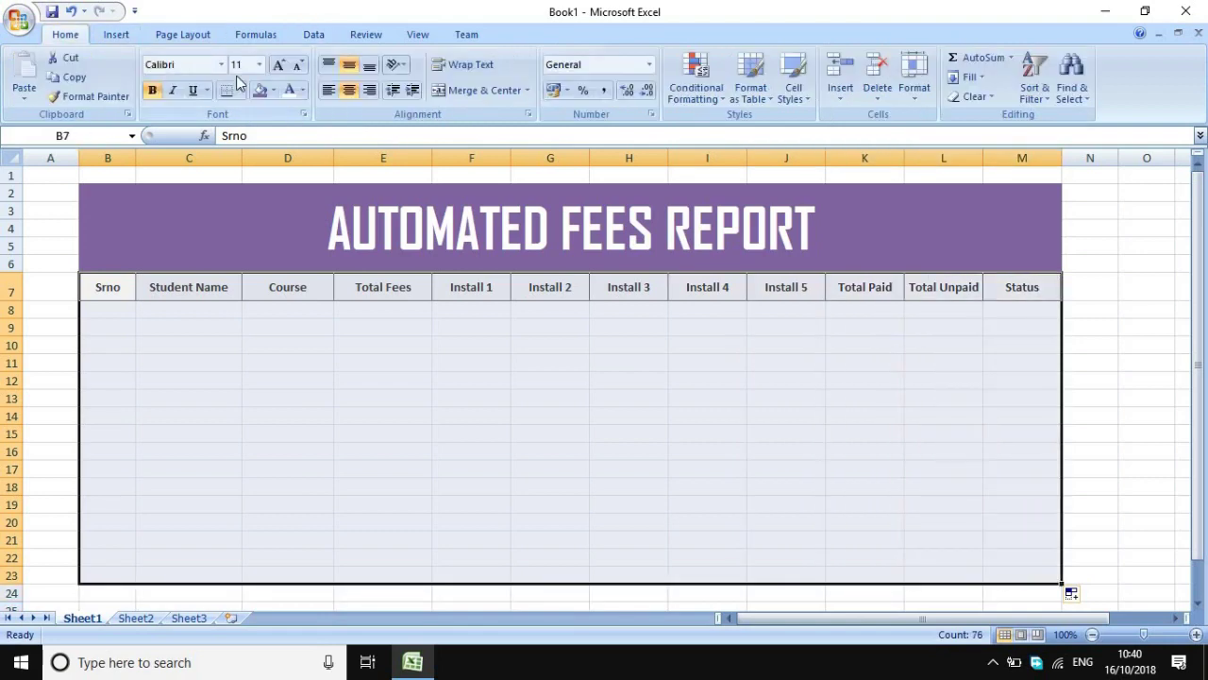
left_click(241, 90)
left_click(269, 232)
left_click(1090, 381)
scroll(636, 292, "down", 2)
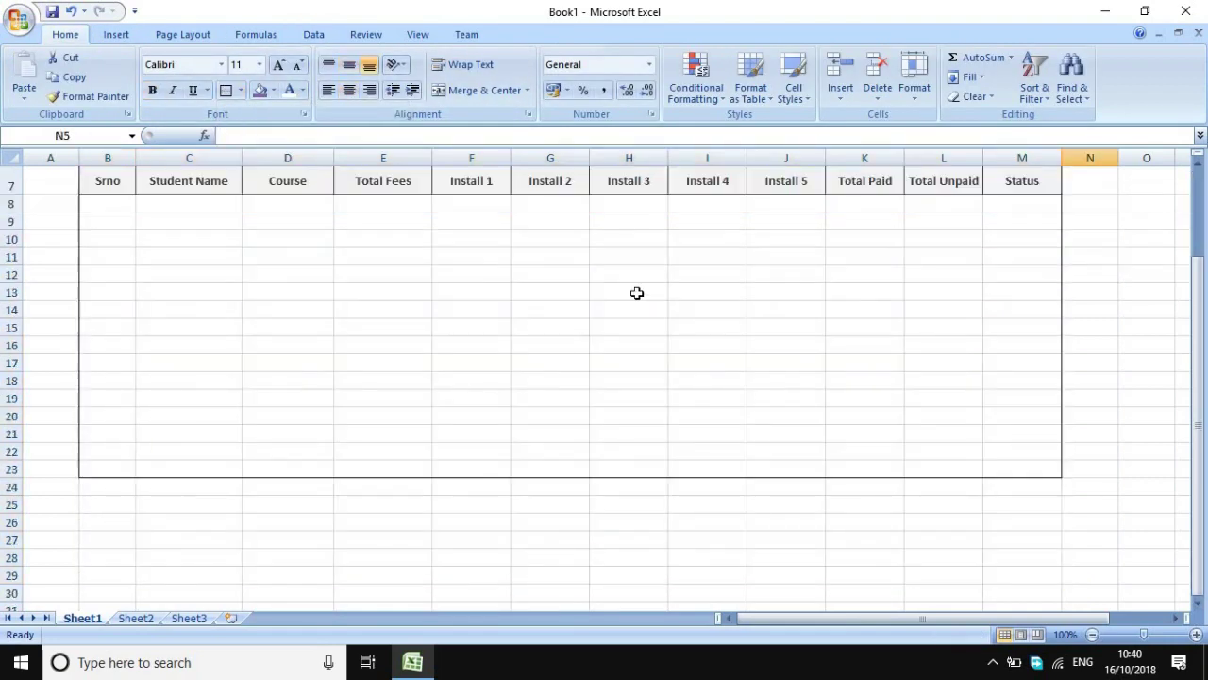
scroll(614, 287, "up", 2)
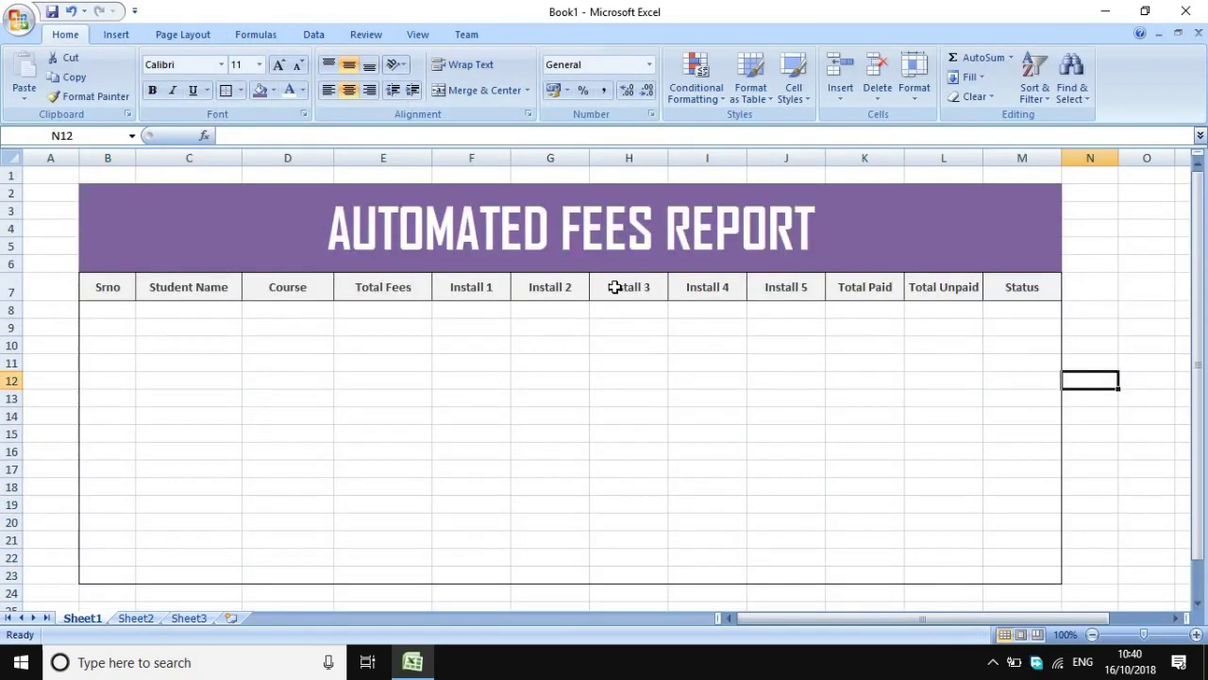
left_click(224, 312)
type("An")
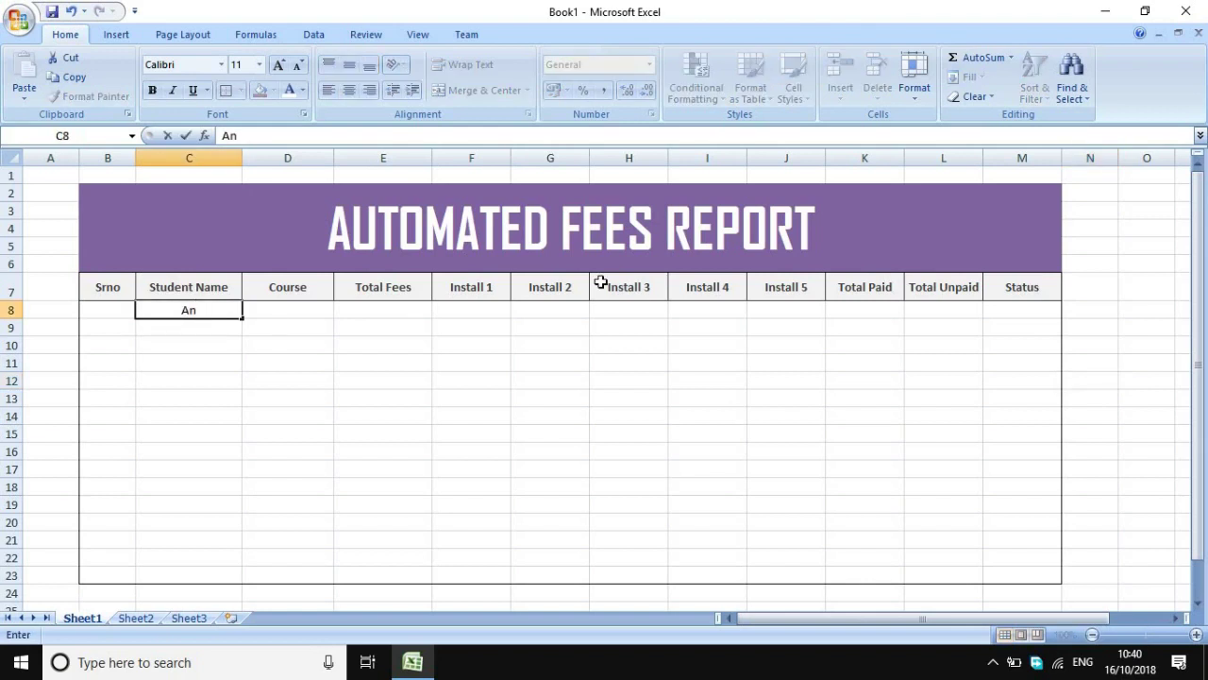
type("su")
key("Tab")
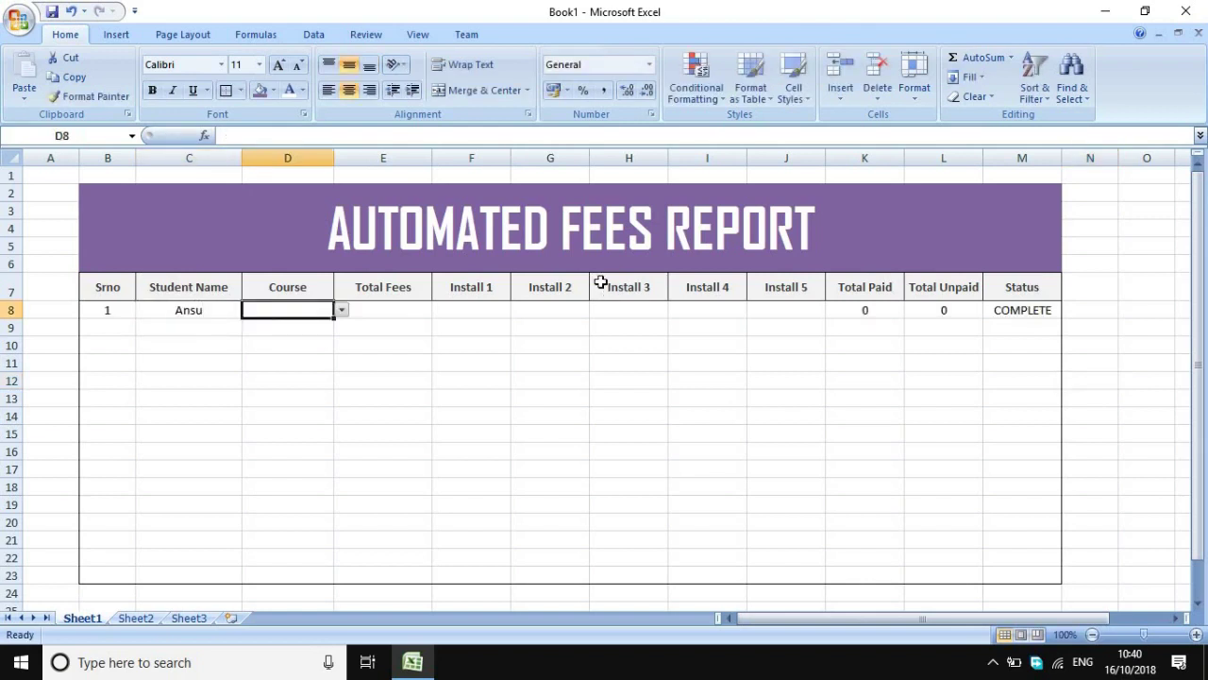
left_click(342, 311)
left_click(288, 360)
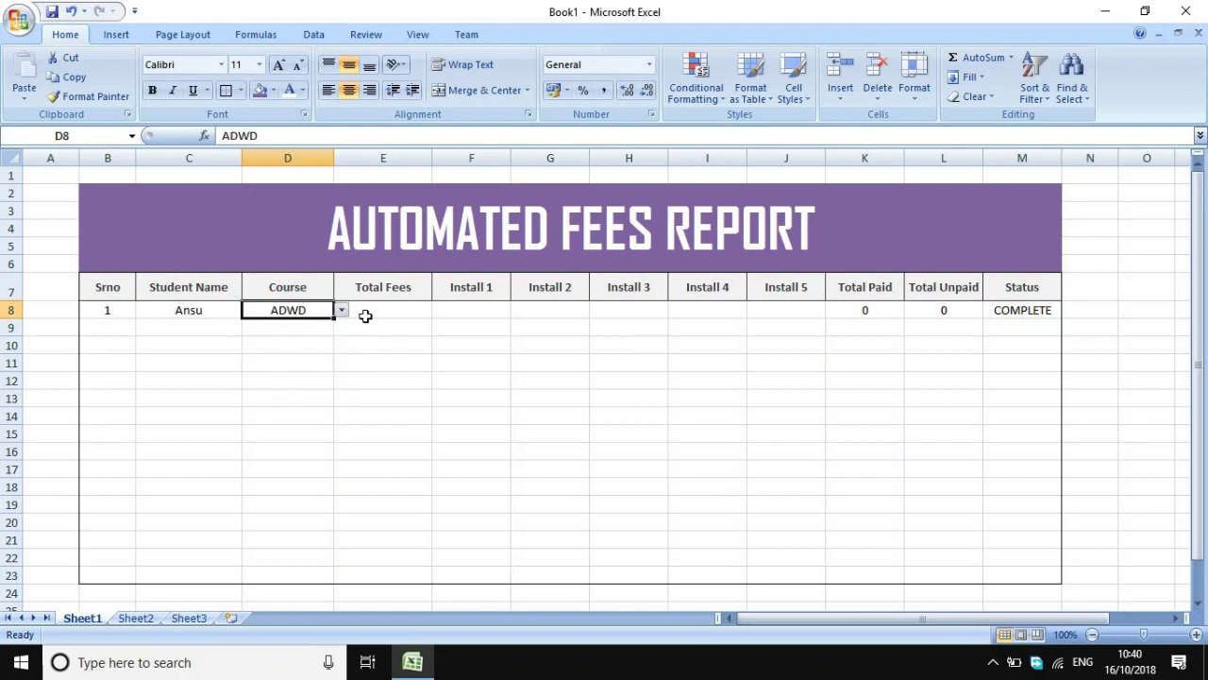
left_click(394, 309)
type("1000")
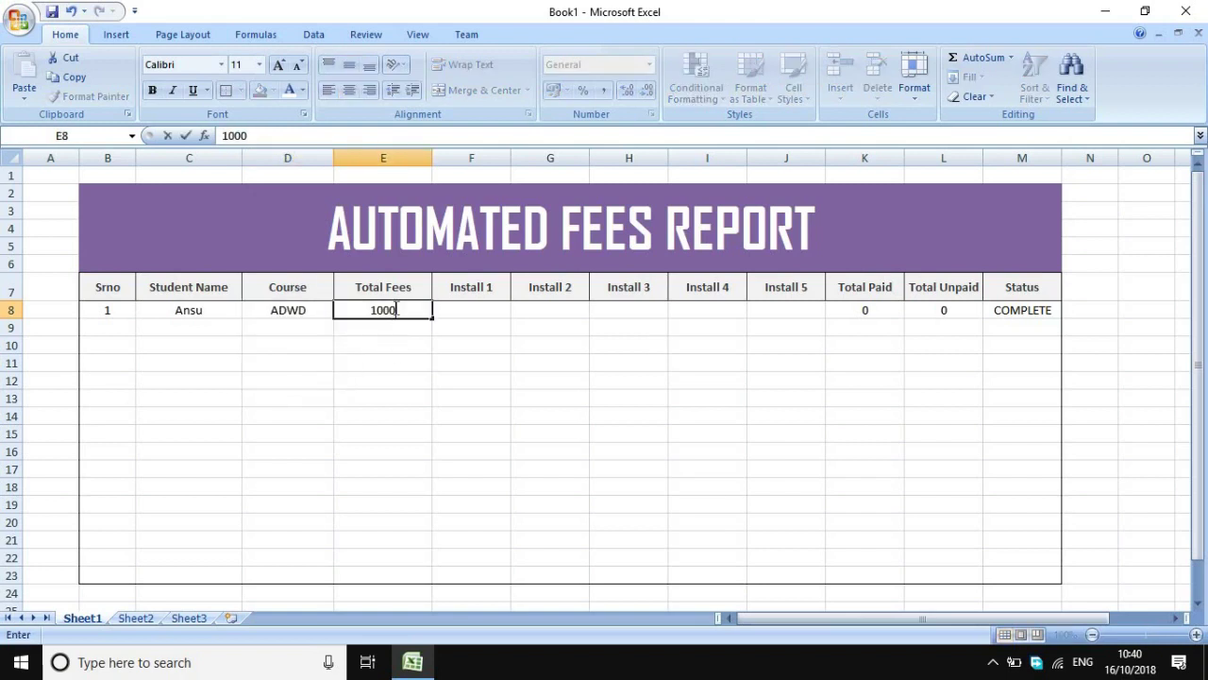
type("0")
key("Return")
key("Right")
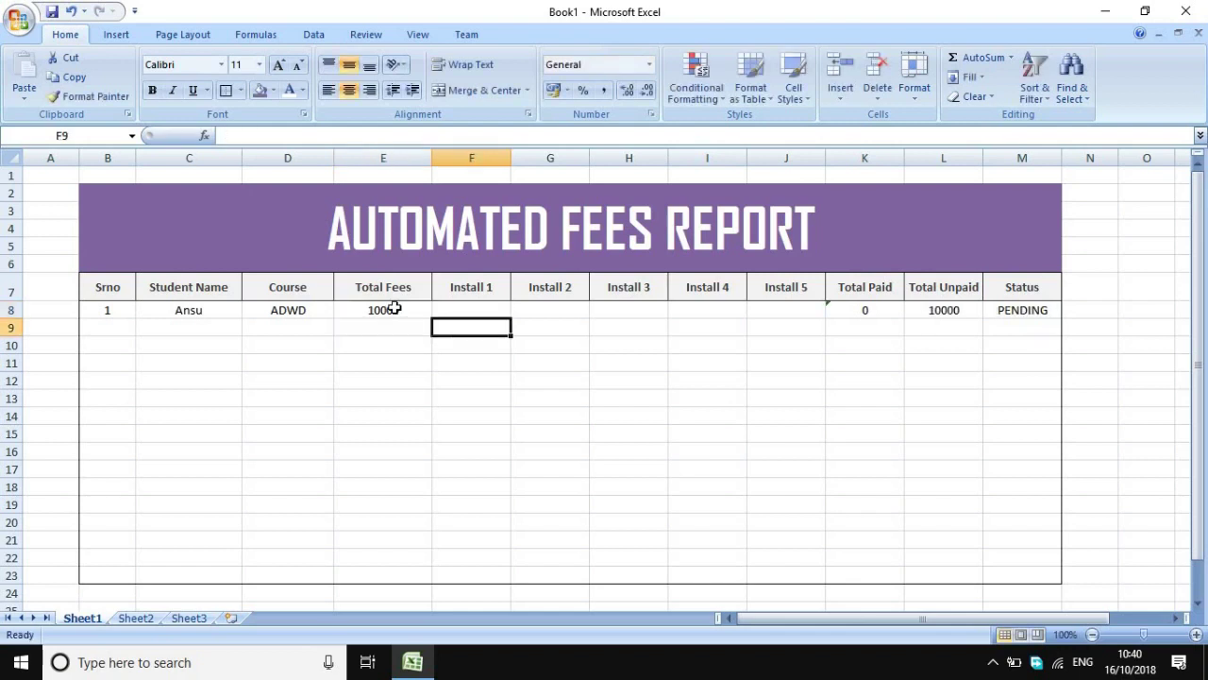
key("Up")
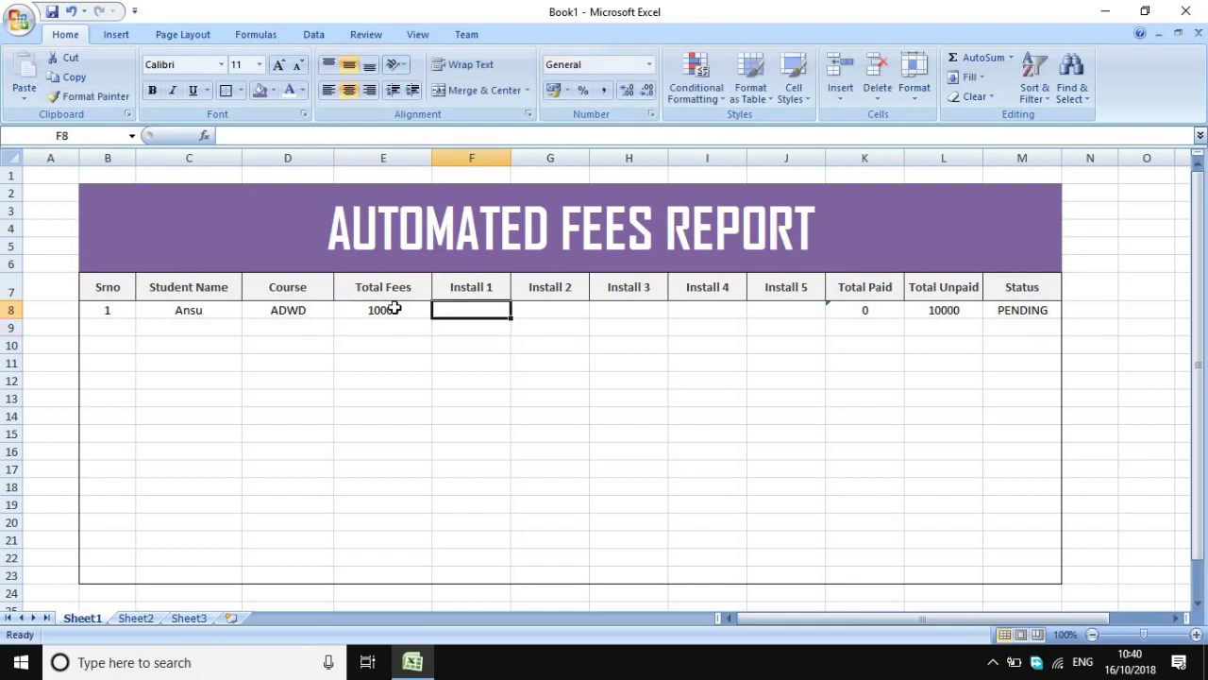
type("500")
key("Tab")
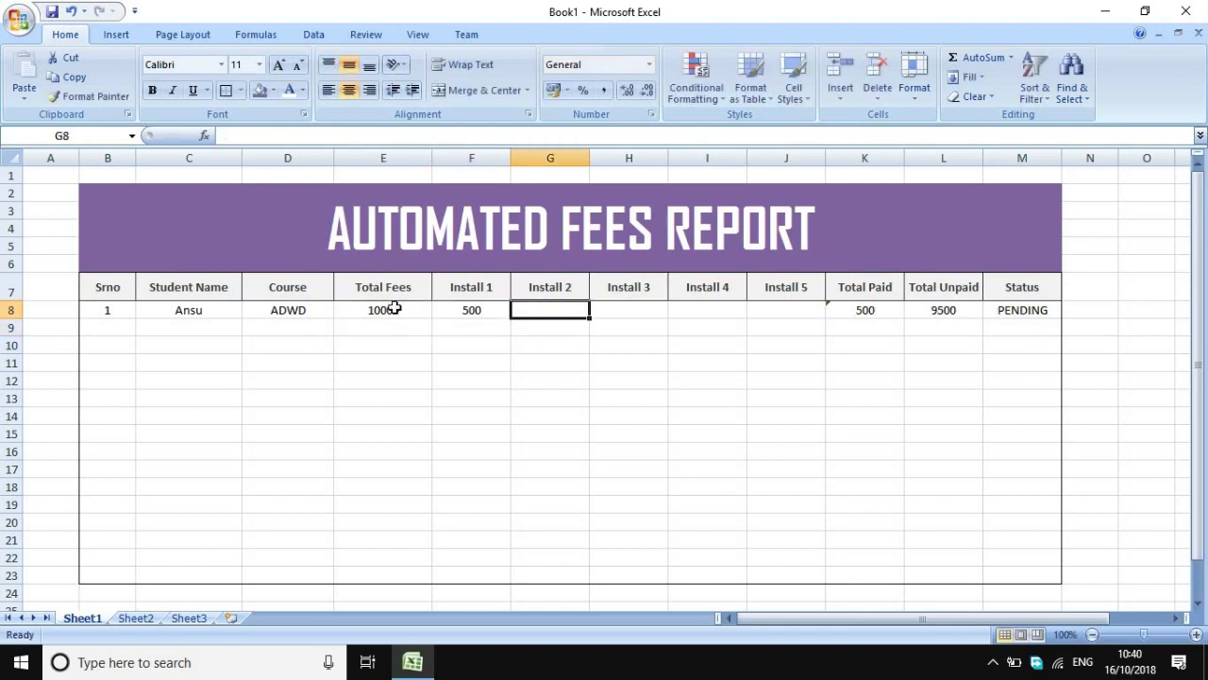
type("4000")
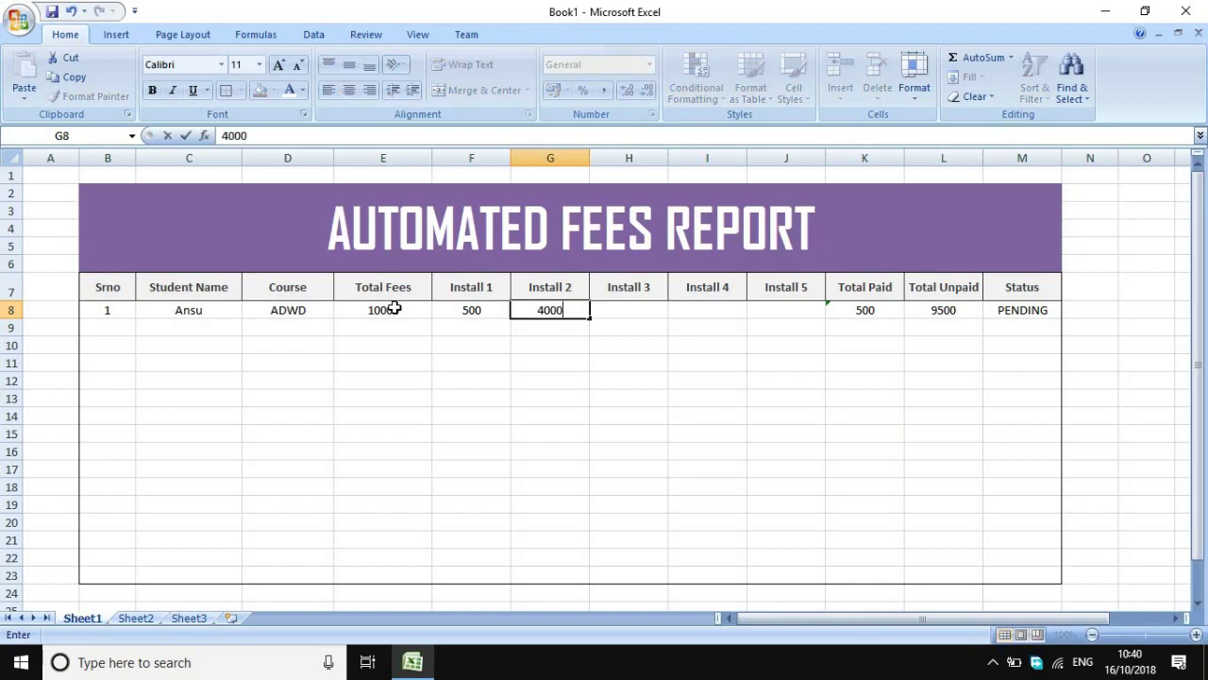
key("Tab")
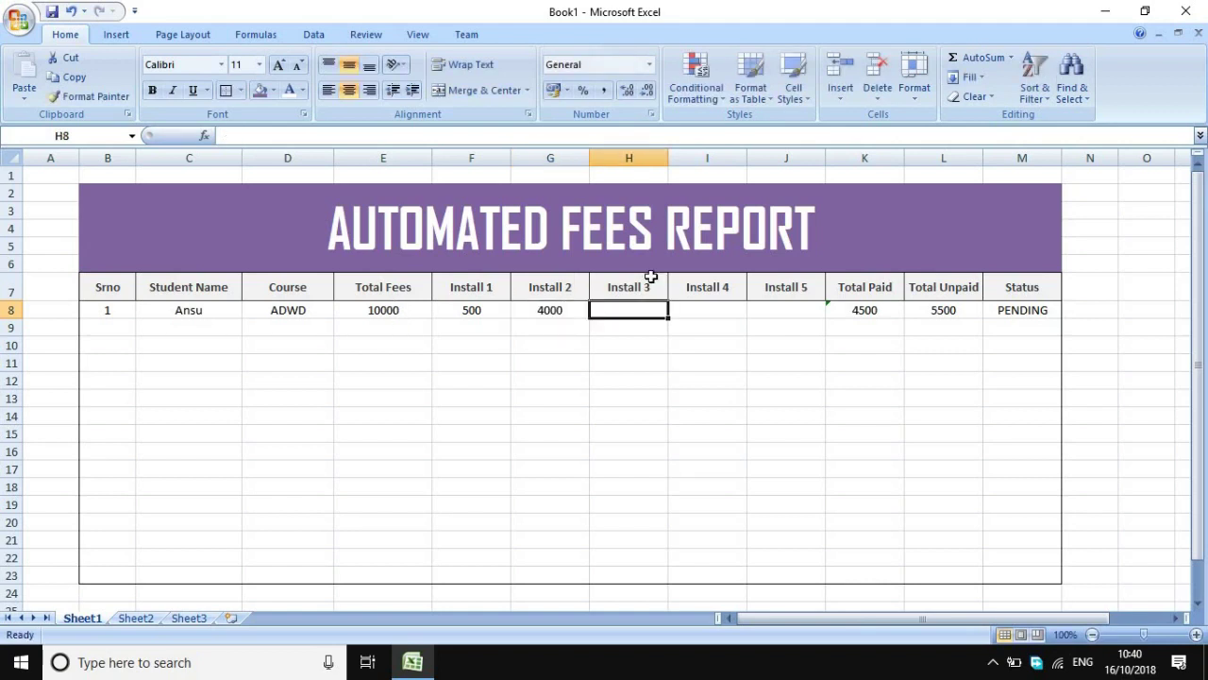
left_click(871, 316)
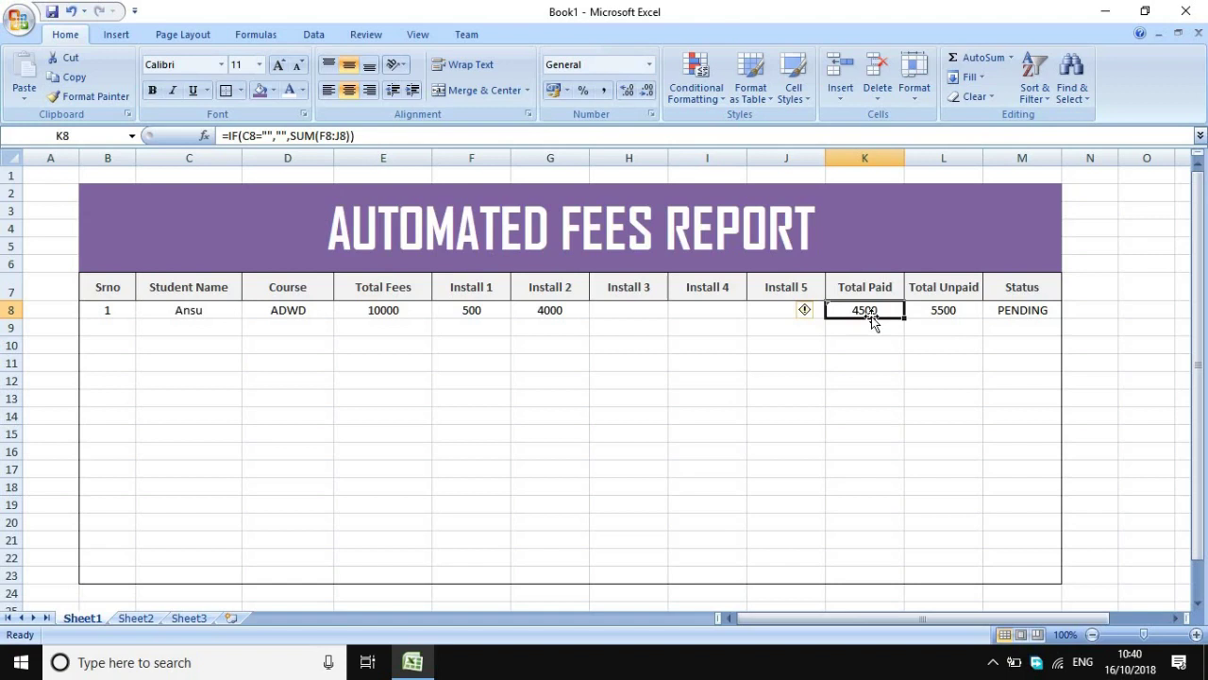
left_click(949, 310)
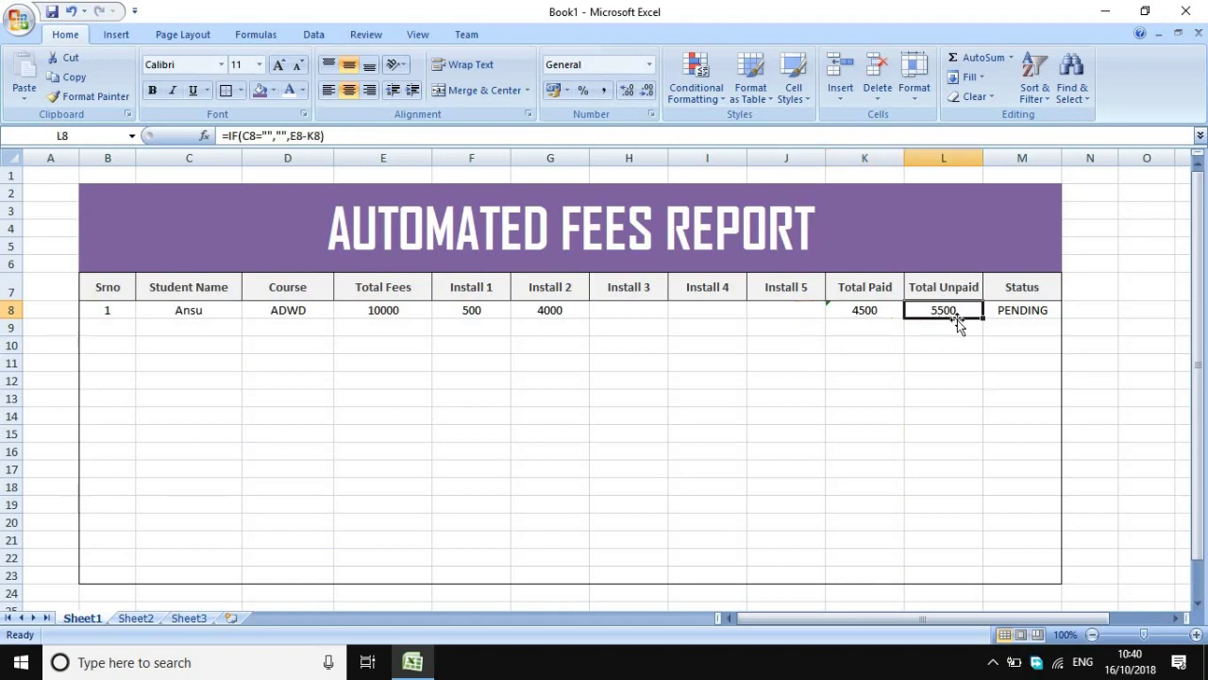
left_click(621, 309)
type("500")
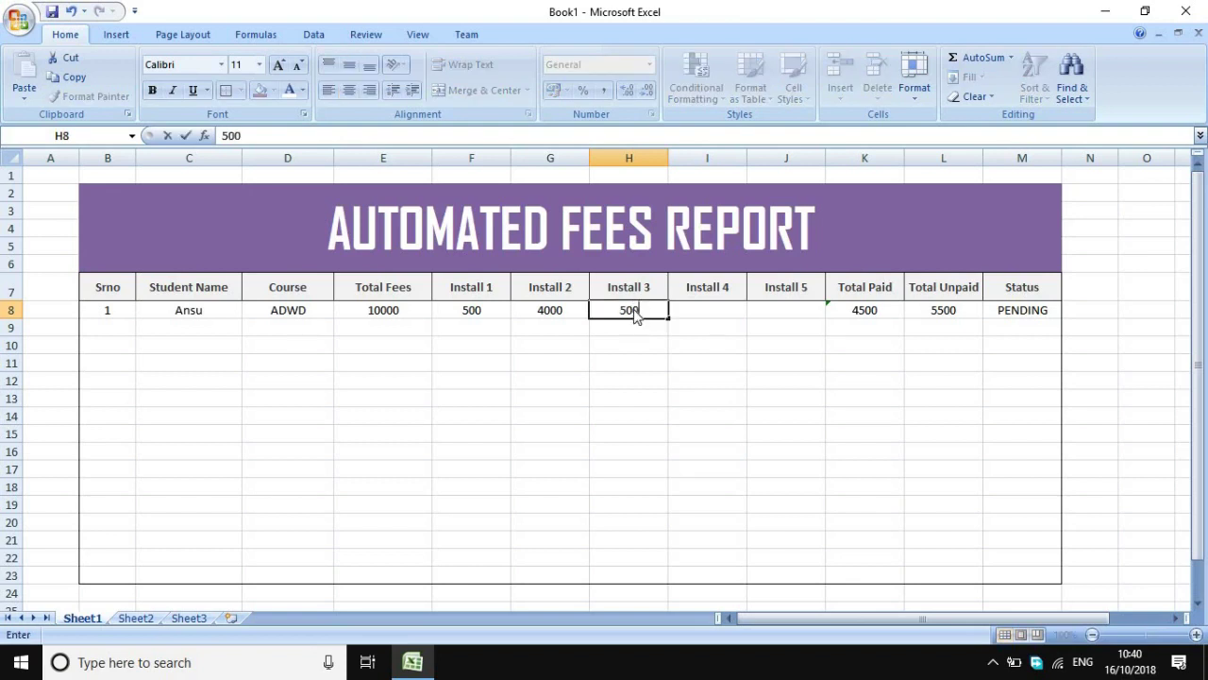
key("Tab")
type("200")
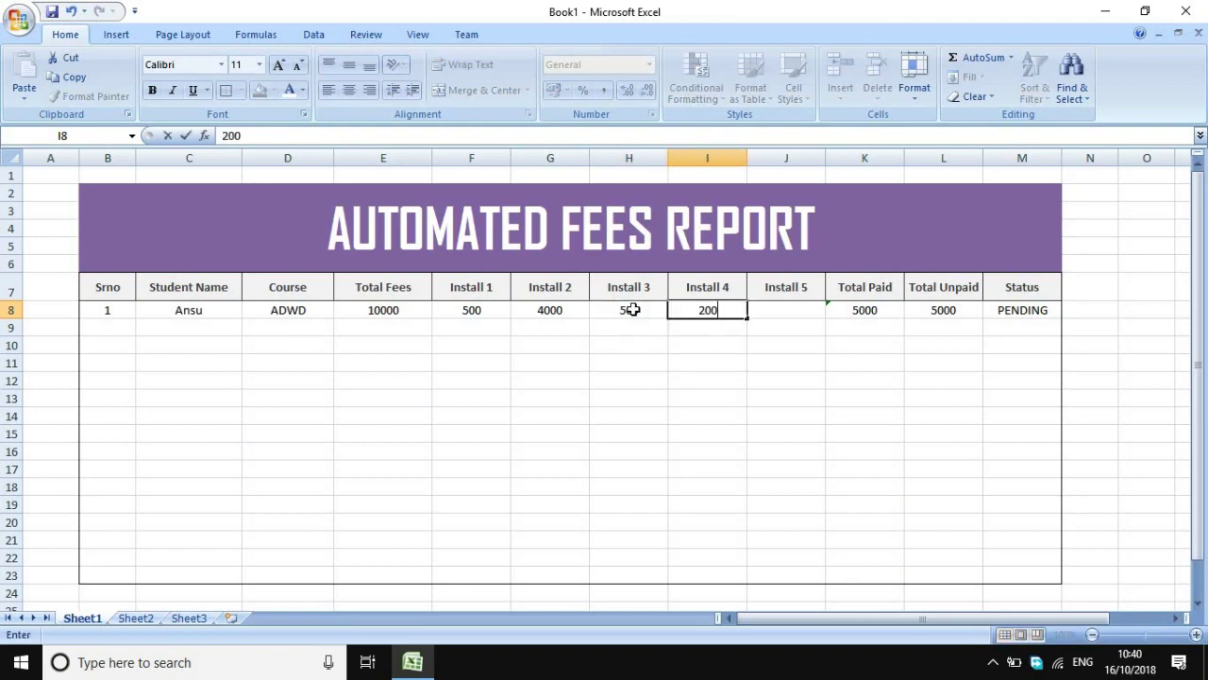
type("0")
key("Tab")
type("30")
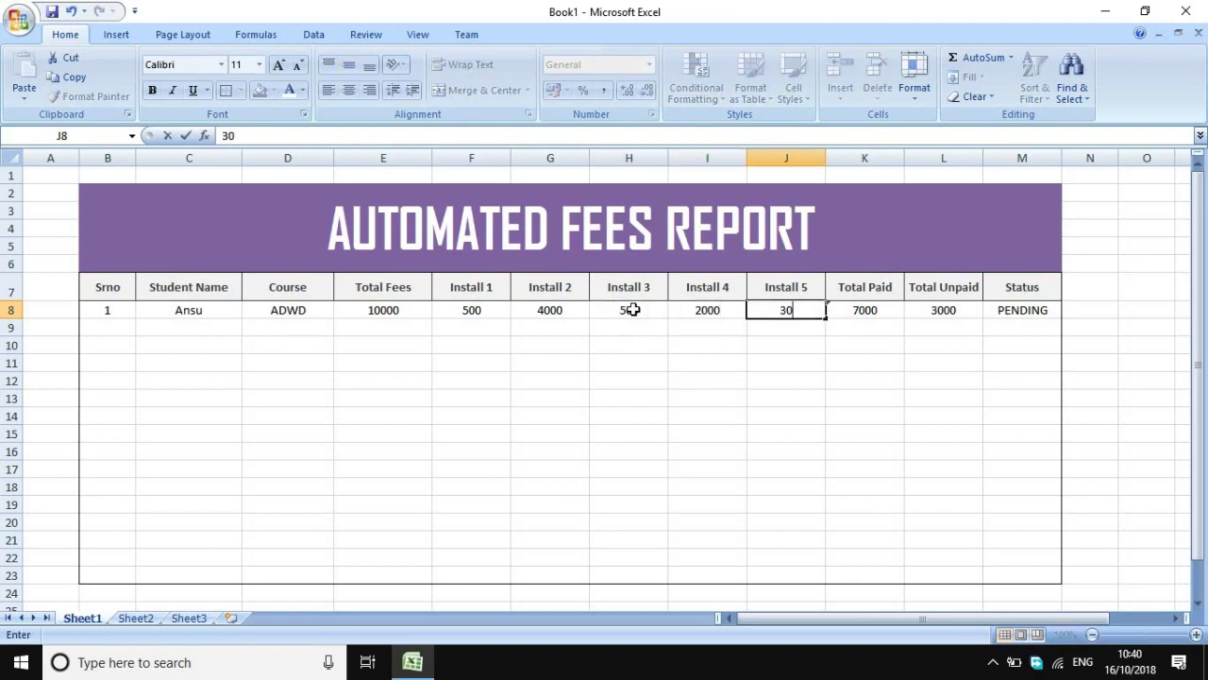
type("00")
key("Tab")
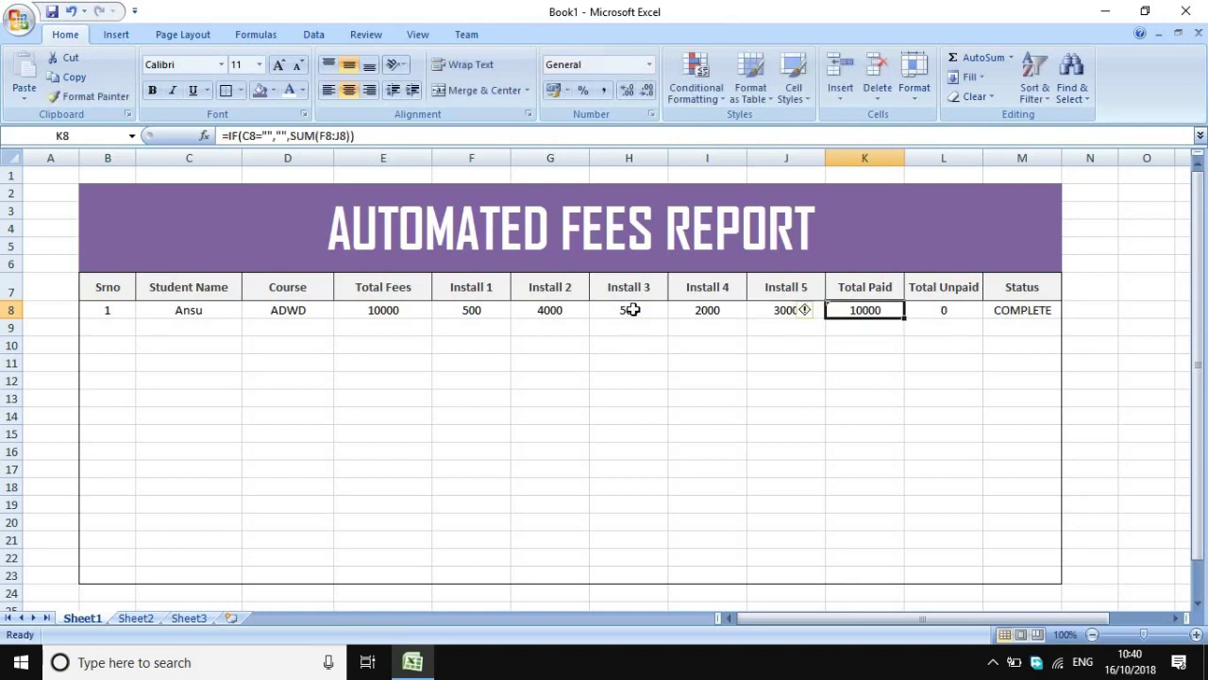
key("Tab")
key("Left")
key("Right")
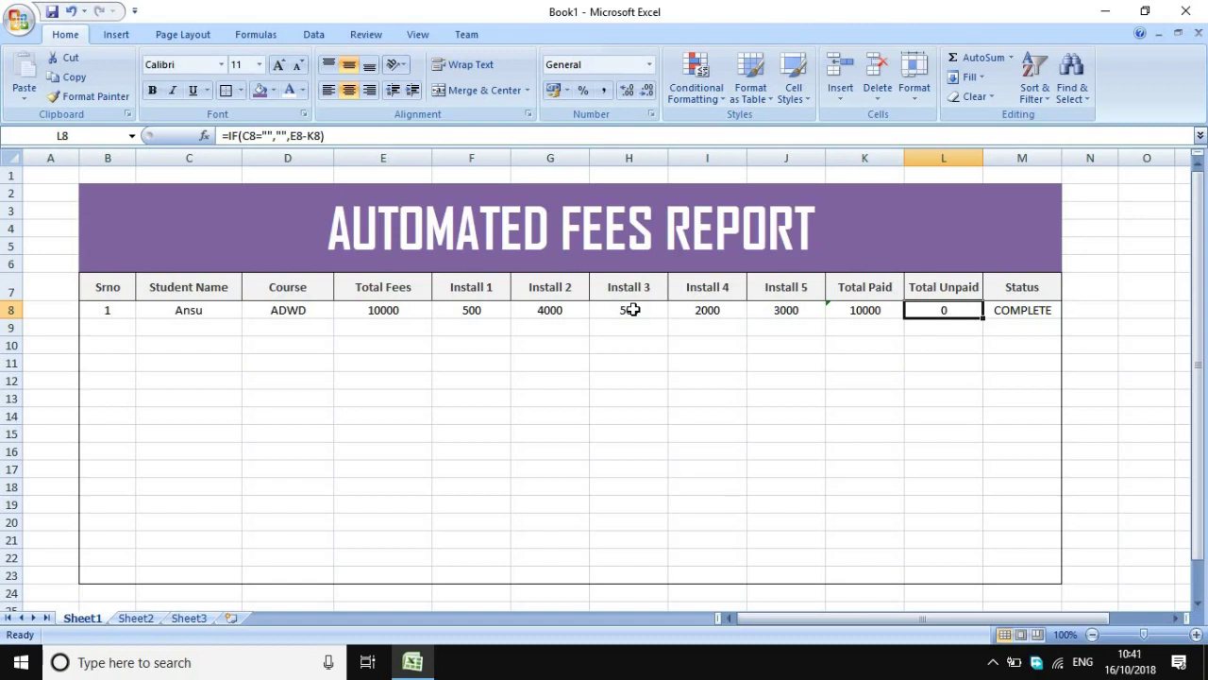
key("Right")
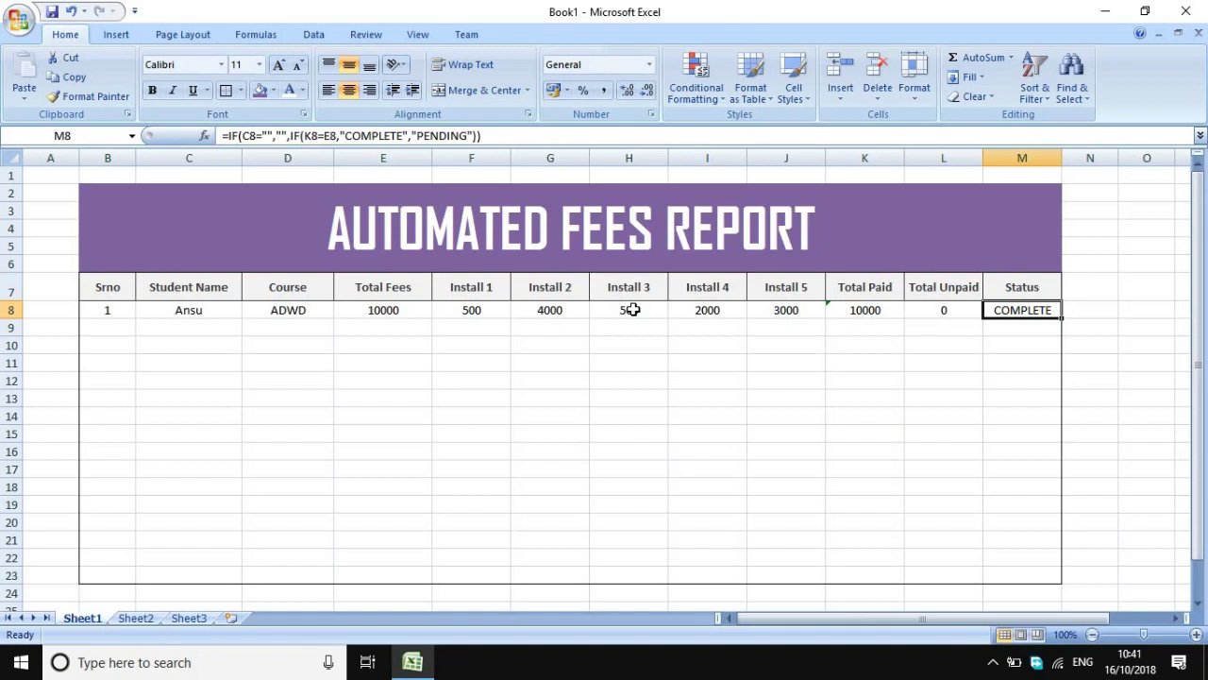
key("Left")
key("Left")
key("Left")
key("Left")
key("Left")
key("Left")
key("Left")
key("Left")
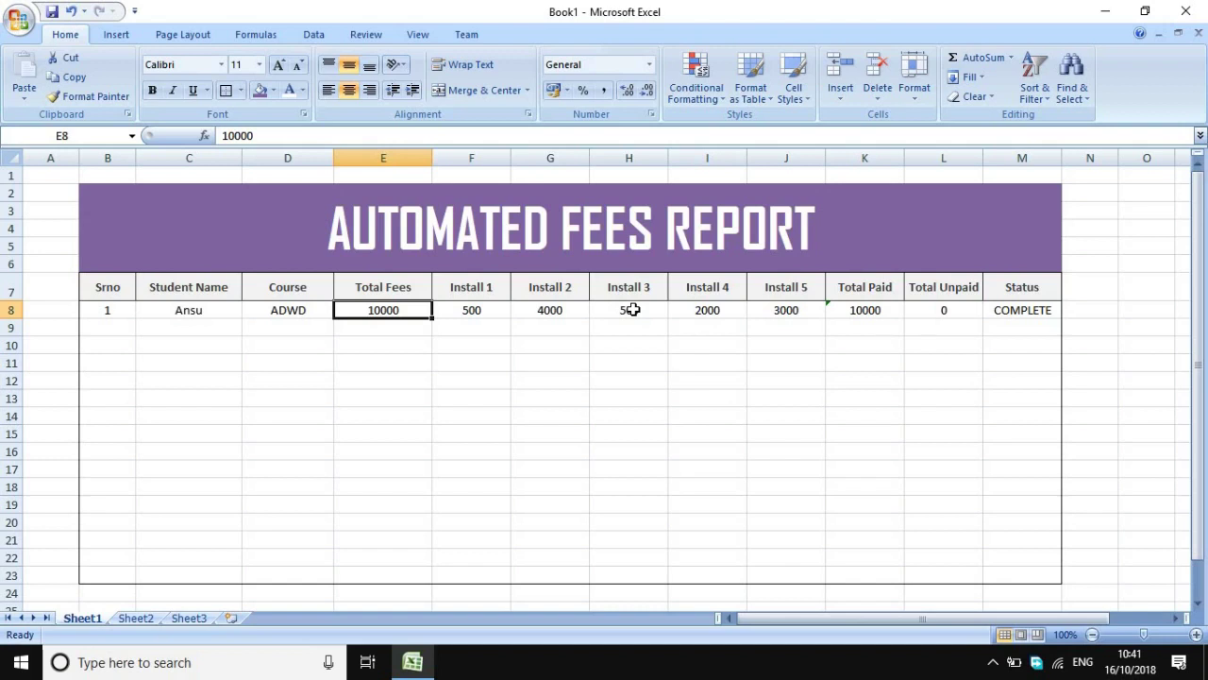
- Add a Text that Contains rule highlighting COMPLETE in M8 with green fill and dark green text
left_click(1043, 312)
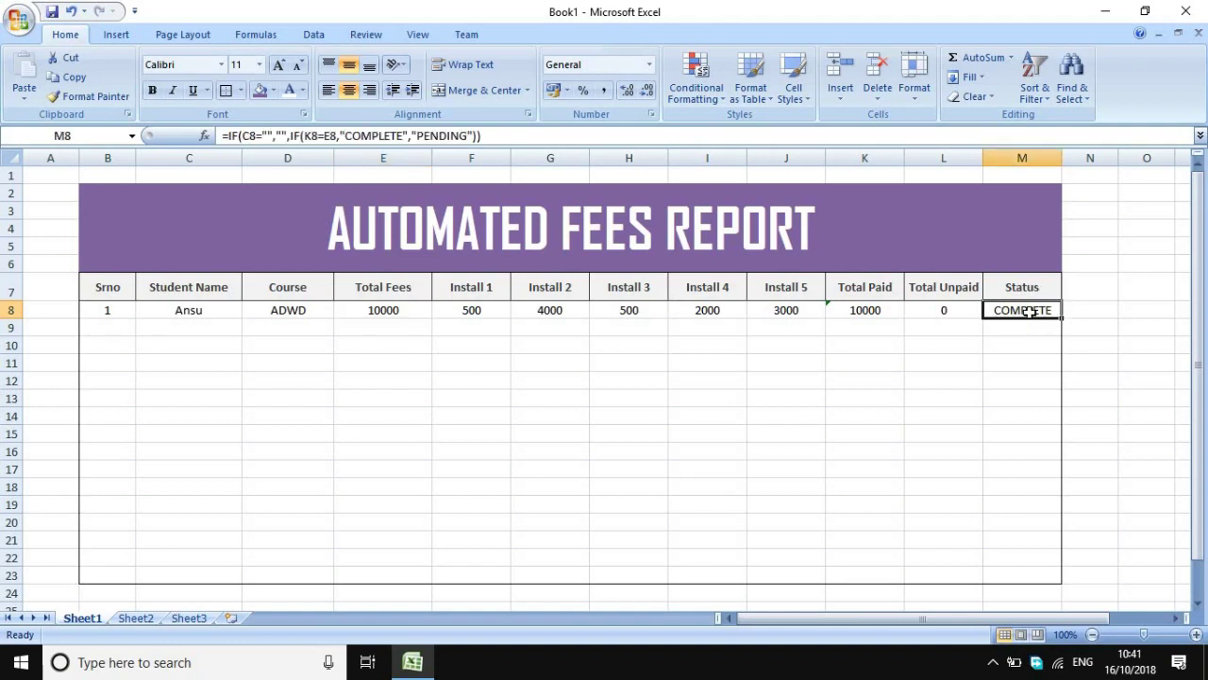
left_click(717, 95)
mouse_move(754, 127)
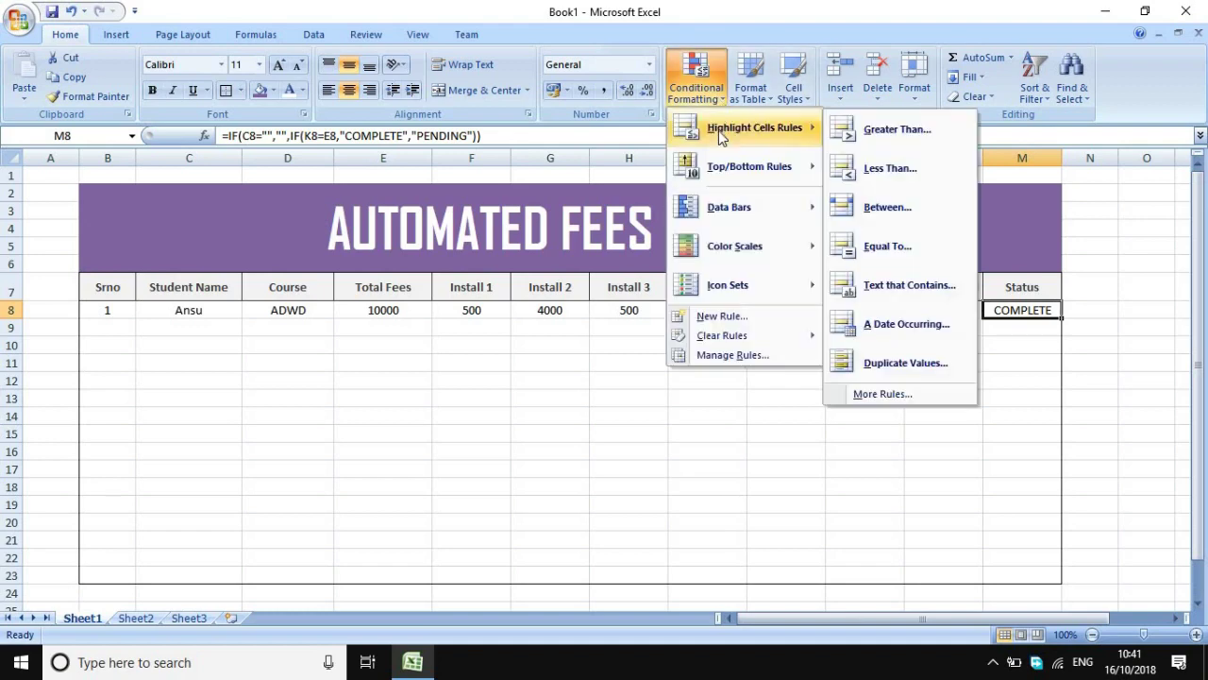
left_click(902, 298)
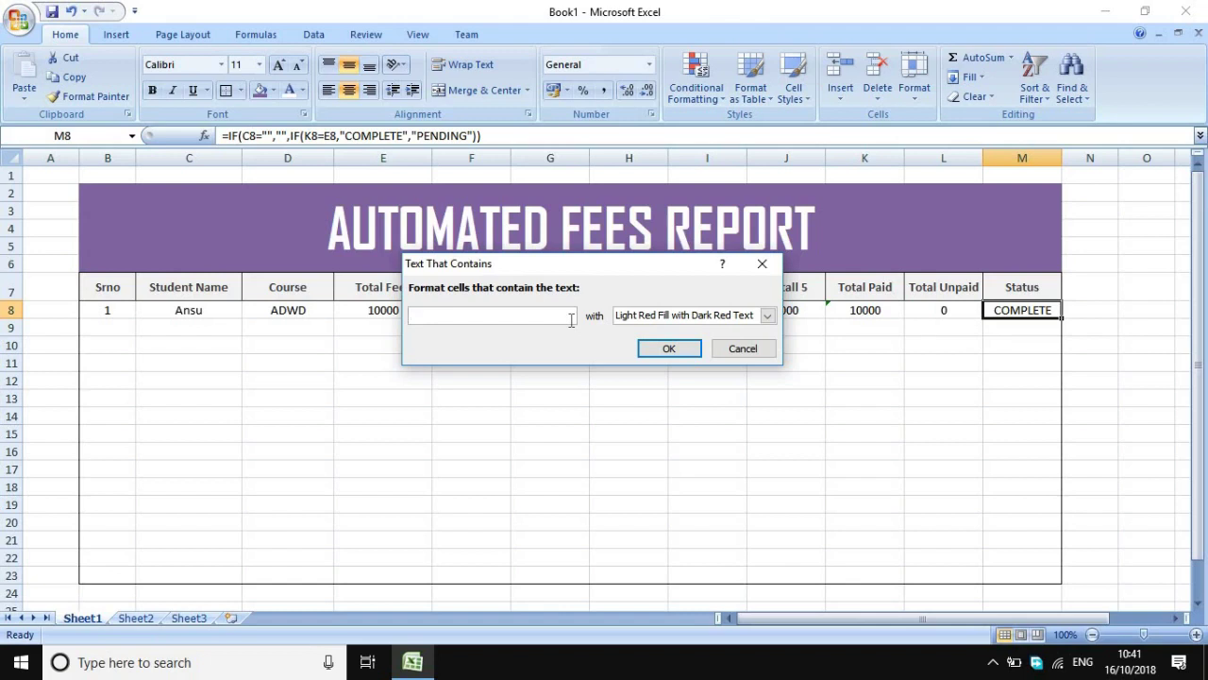
type("Com")
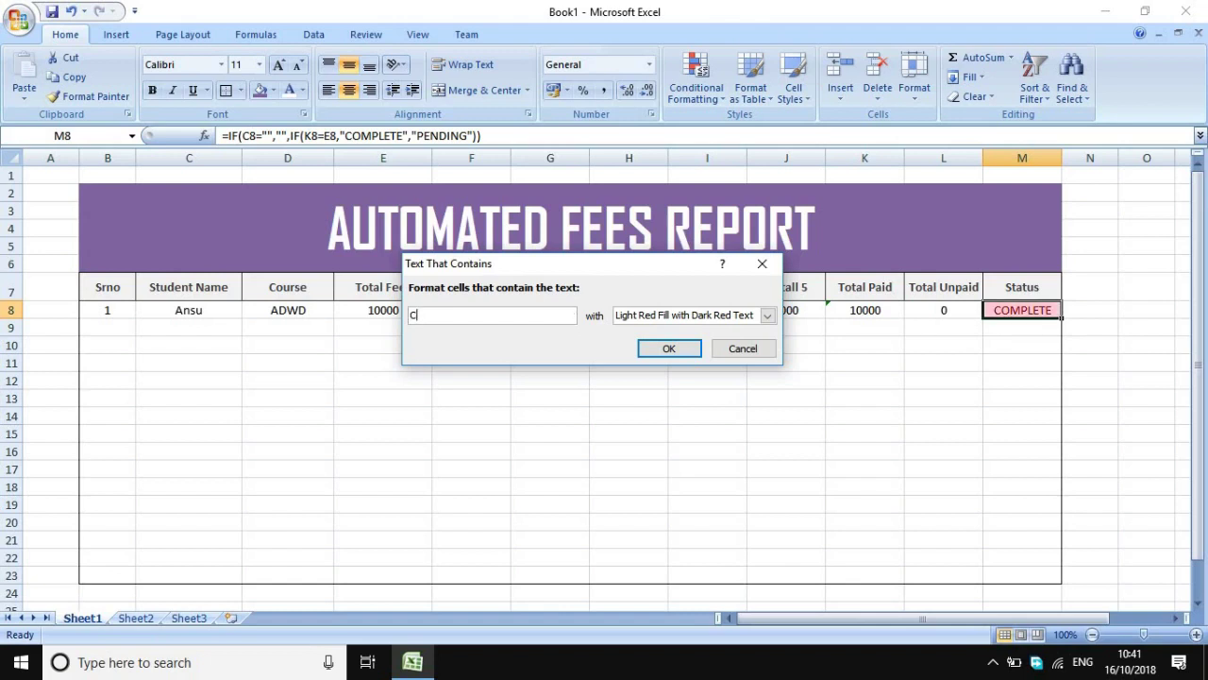
left_click(631, 315)
left_click(689, 365)
left_click(689, 351)
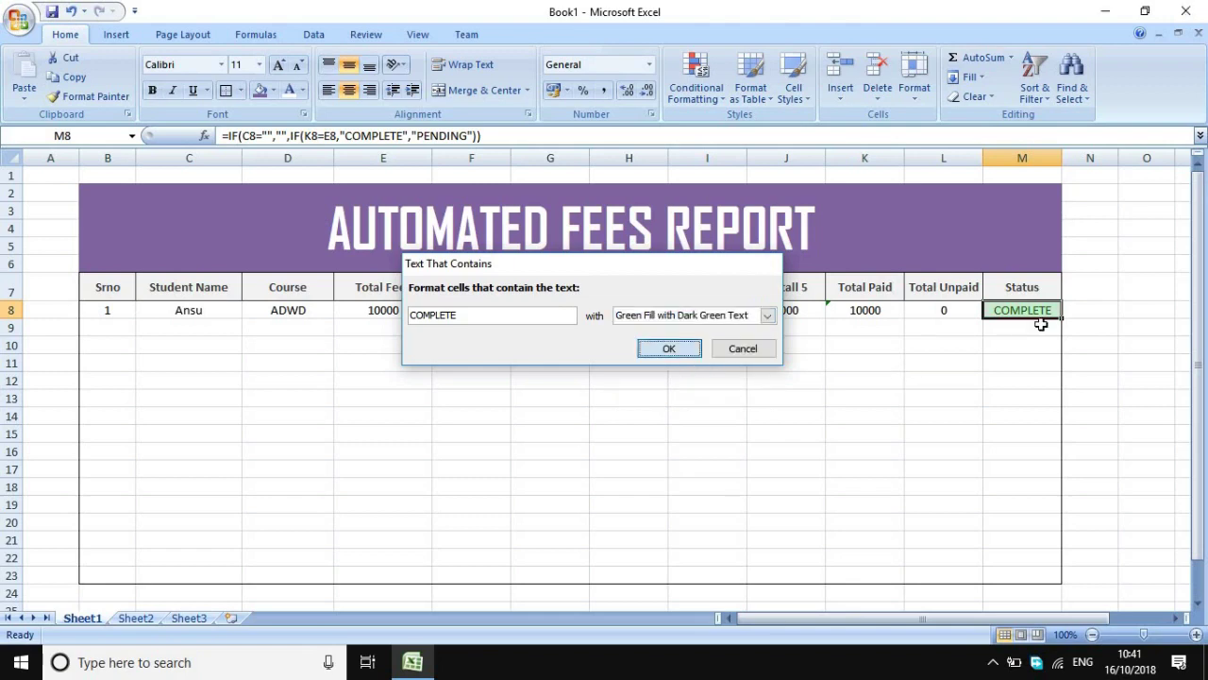
- Add a light red Text that Contains rule for PENDING, then fill the Status formula down
left_click(696, 81)
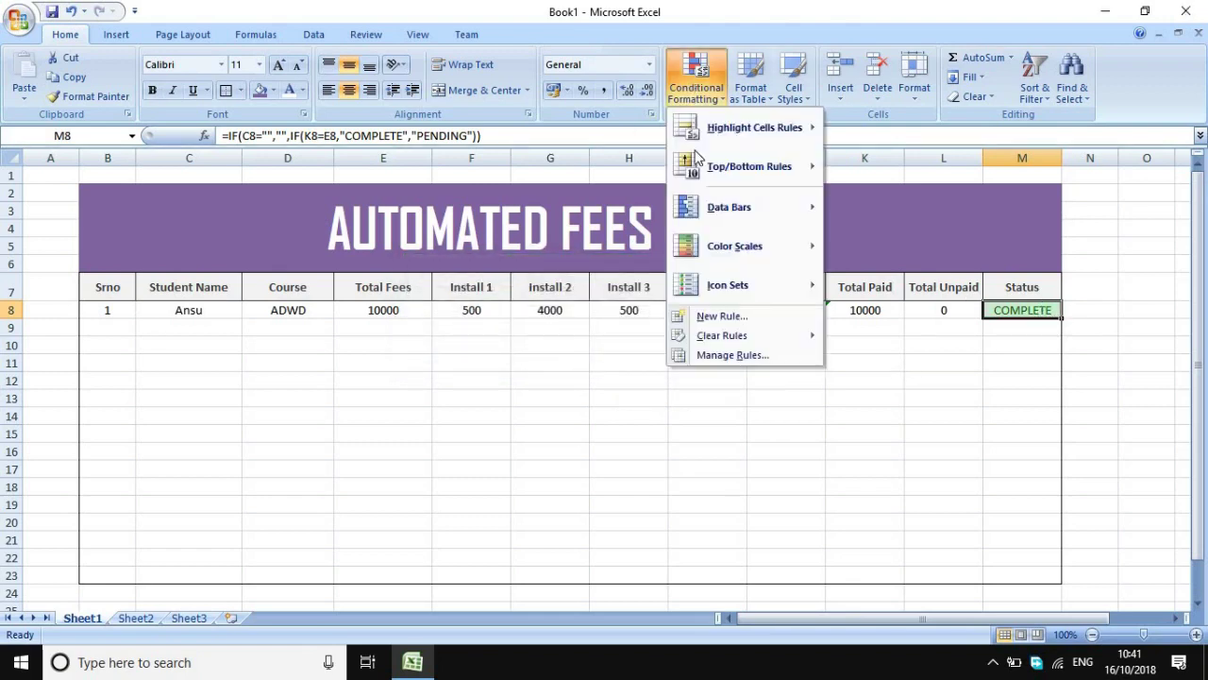
left_click(906, 285)
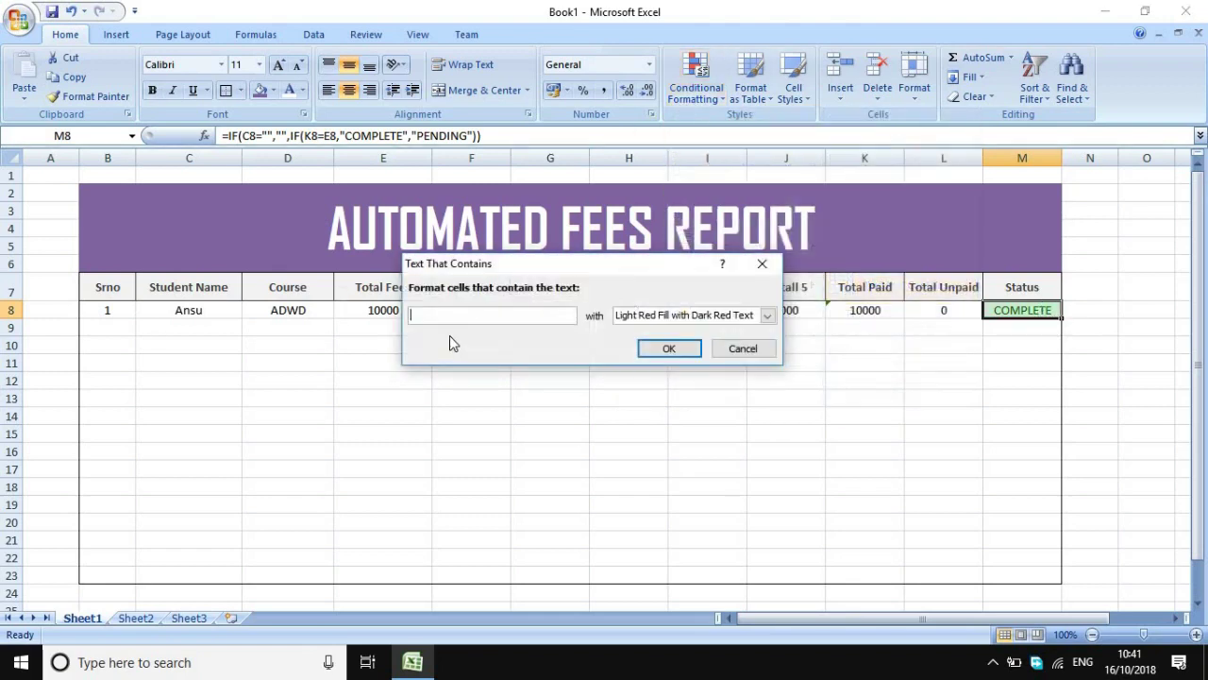
type("PENDI")
type("NG")
left_click(668, 348)
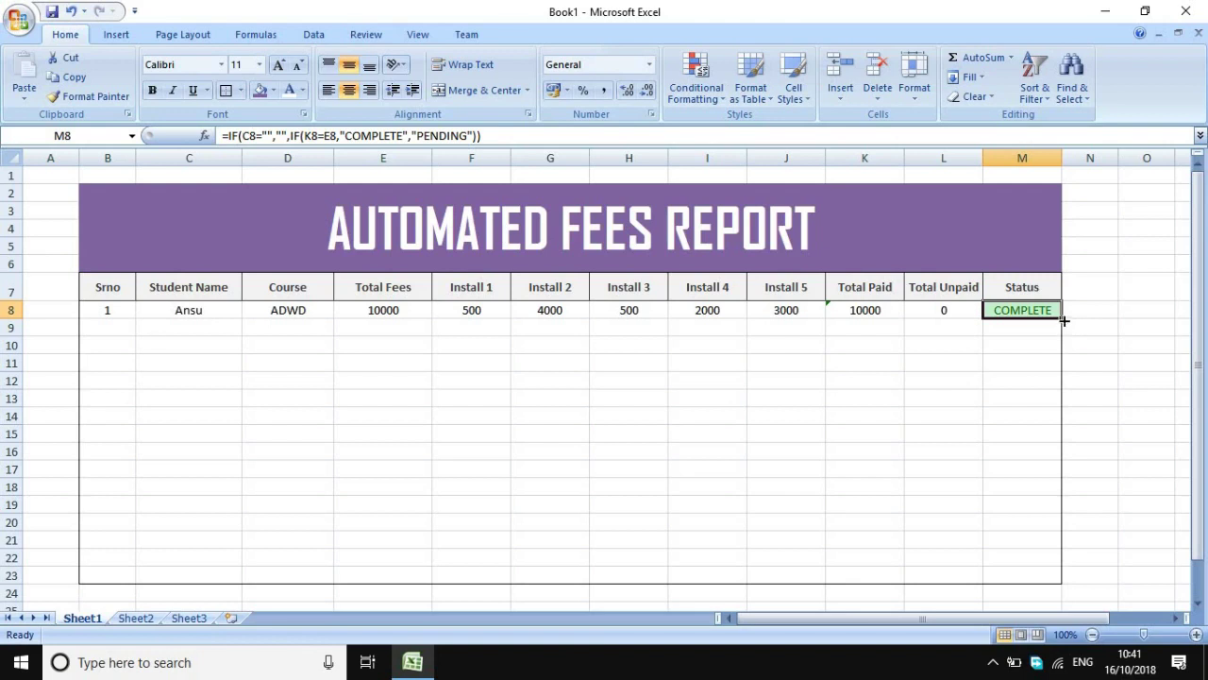
mouse_move(1061, 318)
left_mouse_down()
mouse_move(1050, 585)
mouse_move(1049, 566)
left_mouse_up()
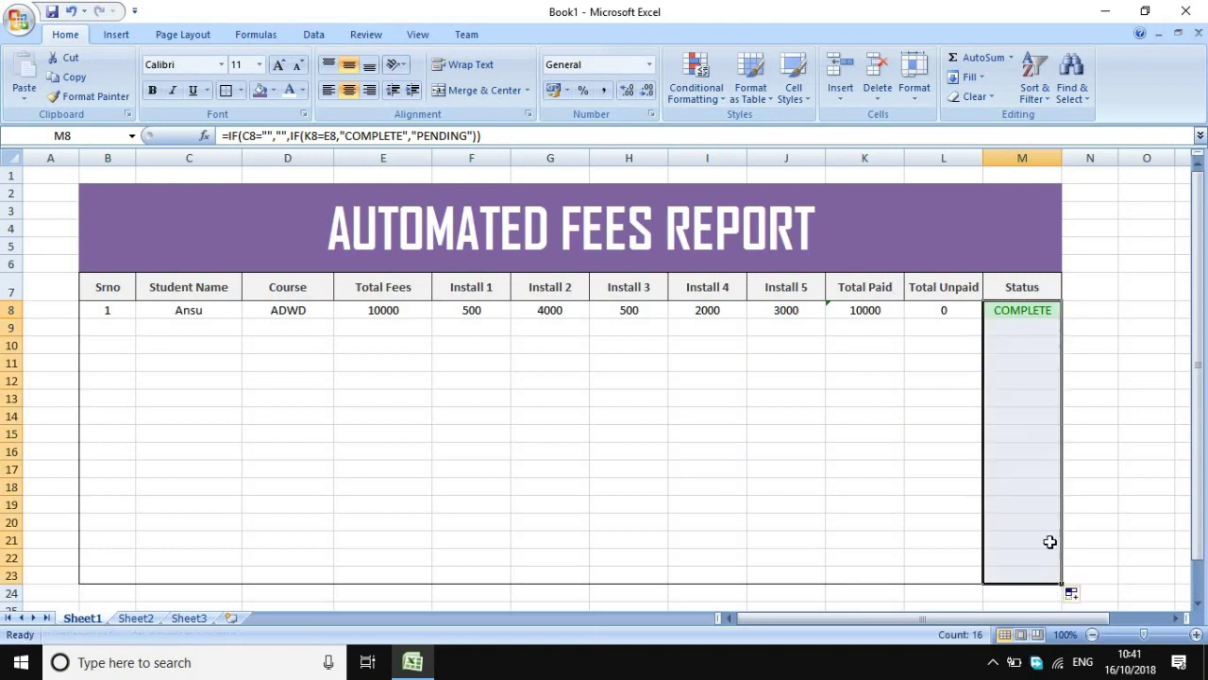
- Apply the Calculation cell style to the Srno cells B8:B23
left_click(1095, 381)
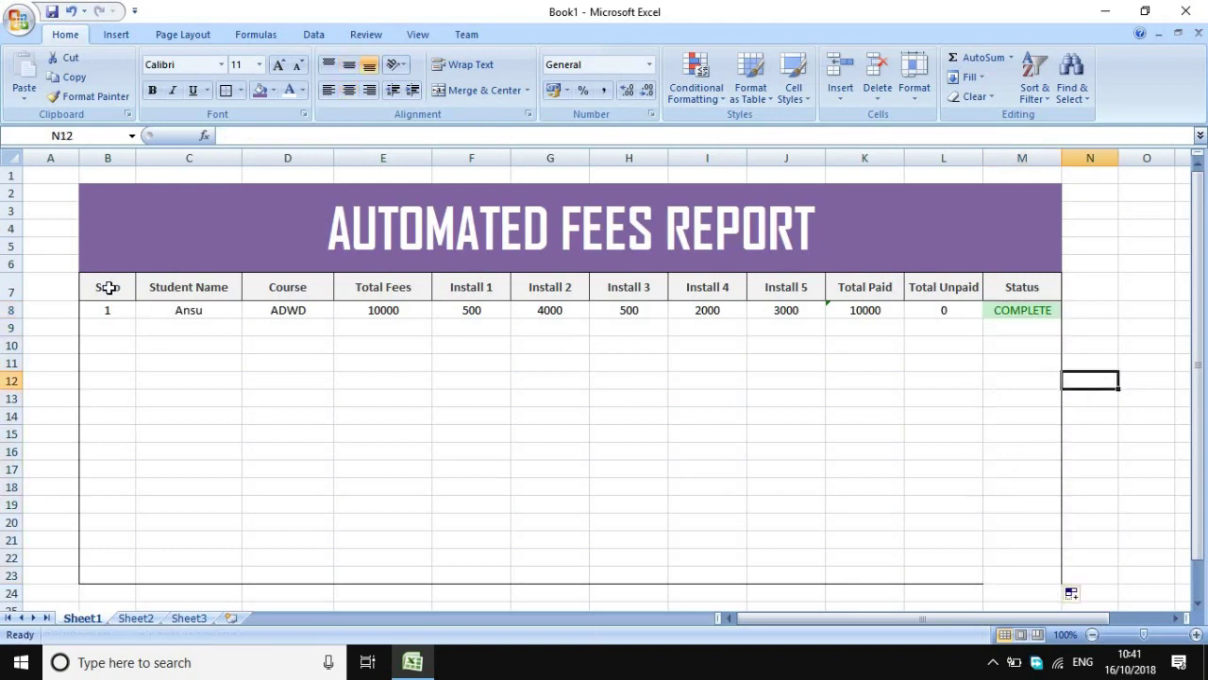
left_click_drag(111, 285, 92, 569)
left_click_drag(107, 310, 99, 556)
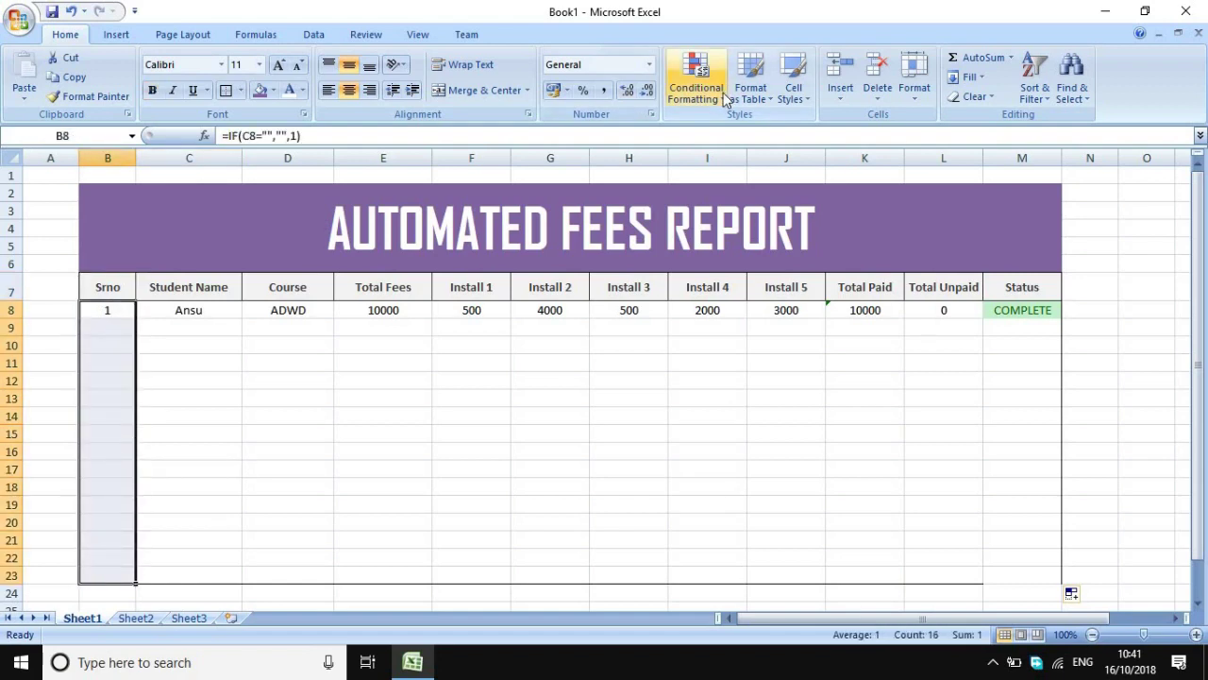
left_click(793, 85)
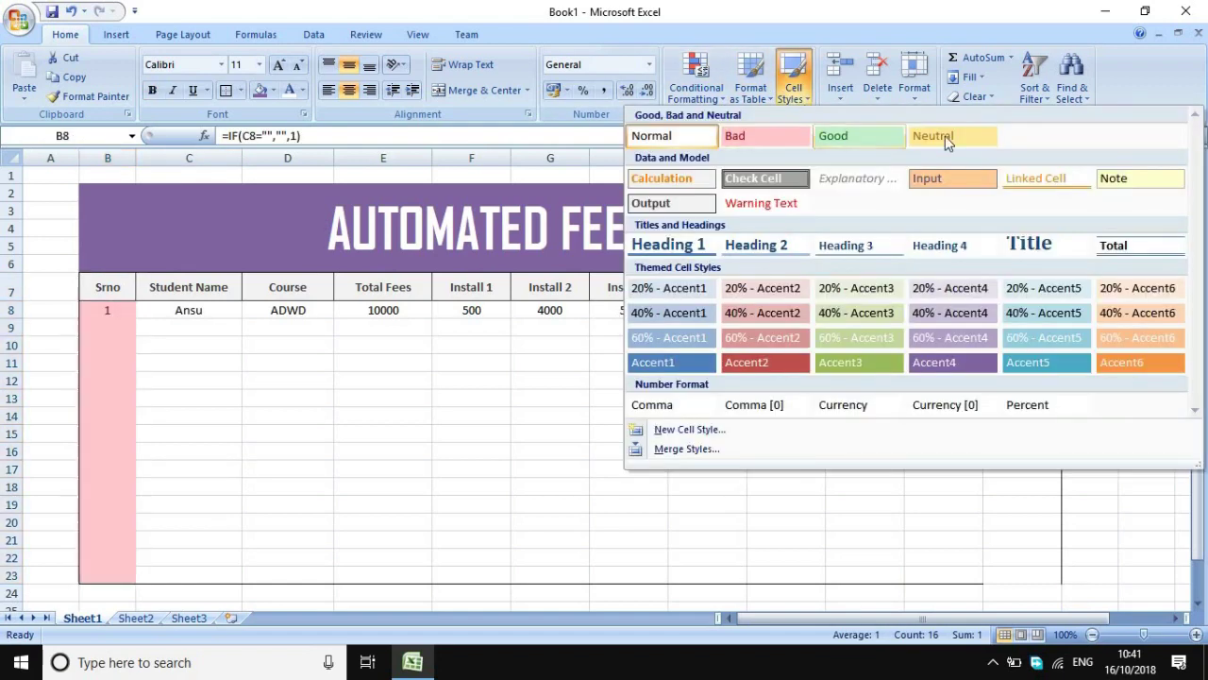
left_click(641, 179)
left_click(628, 175)
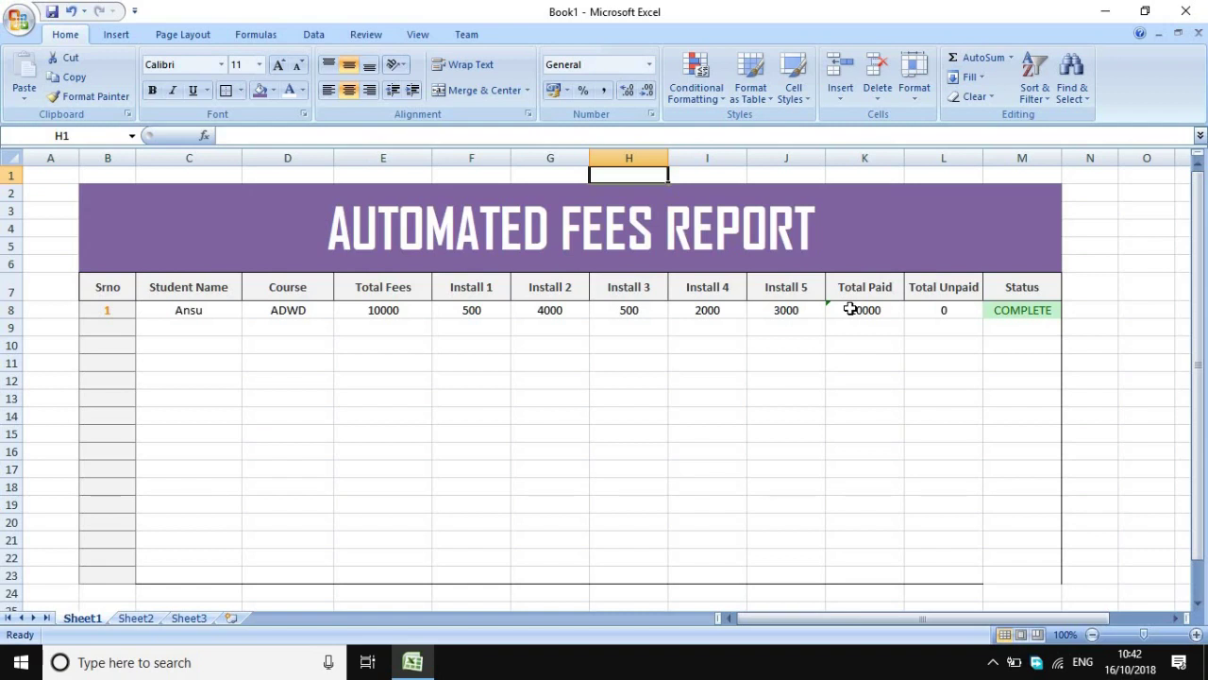
- Apply the Calculation style to Total Paid K8:K23 and Total Unpaid L8:L23
mouse_move(850, 309)
left_mouse_down()
mouse_move(849, 415)
mouse_move(822, 575)
mouse_move(865, 567)
left_mouse_up()
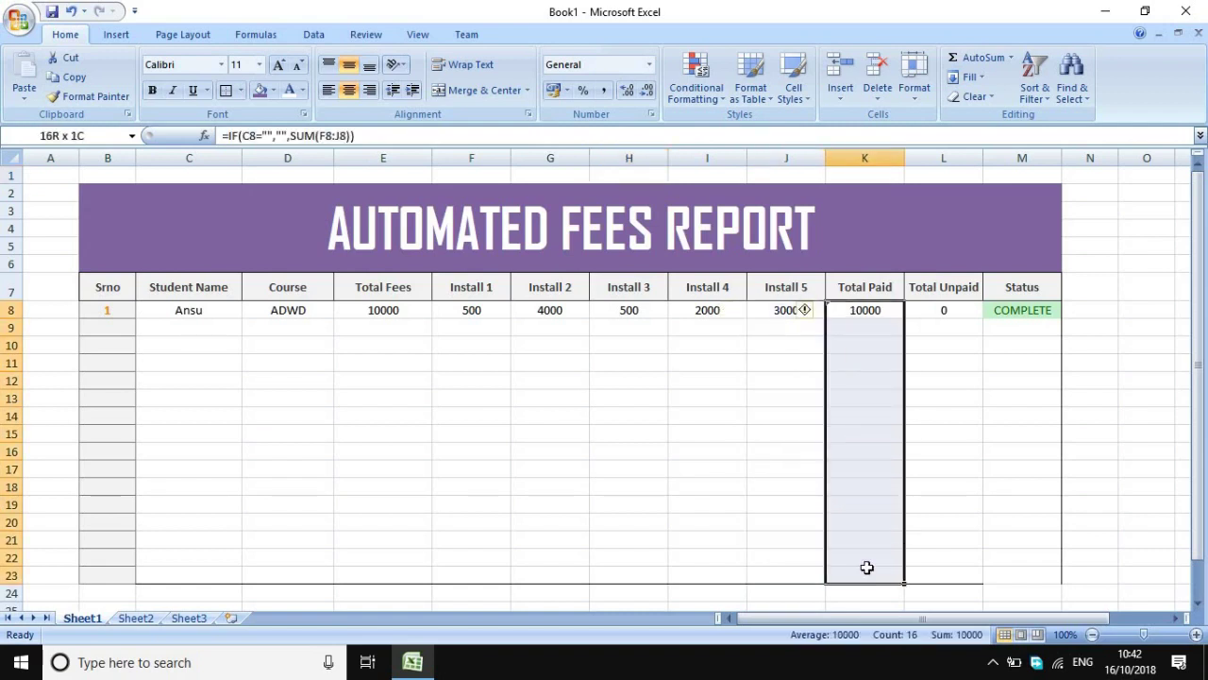
left_click(801, 100)
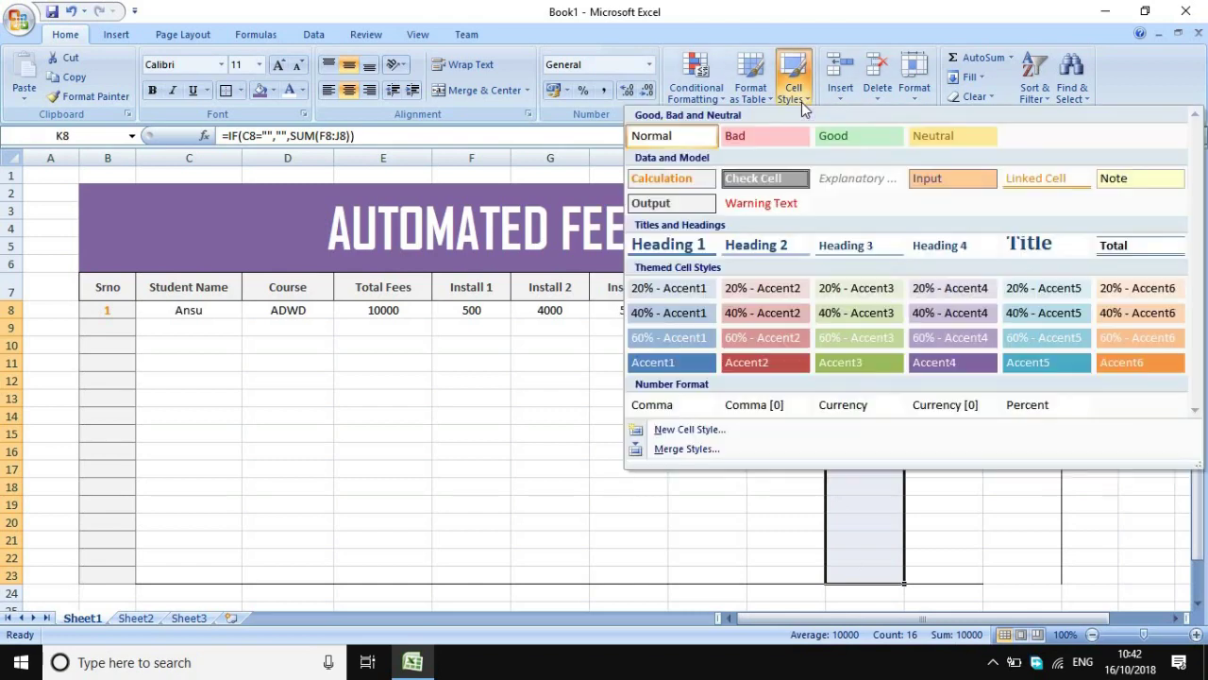
left_click(653, 181)
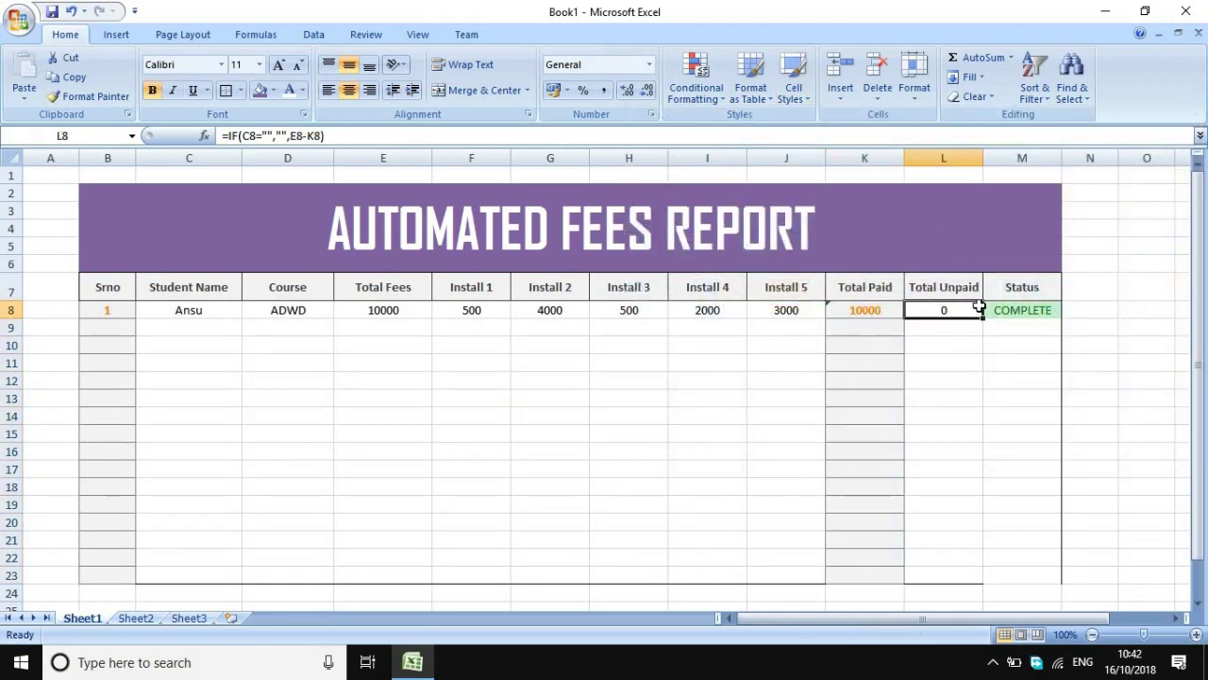
left_click_drag(976, 308, 965, 576)
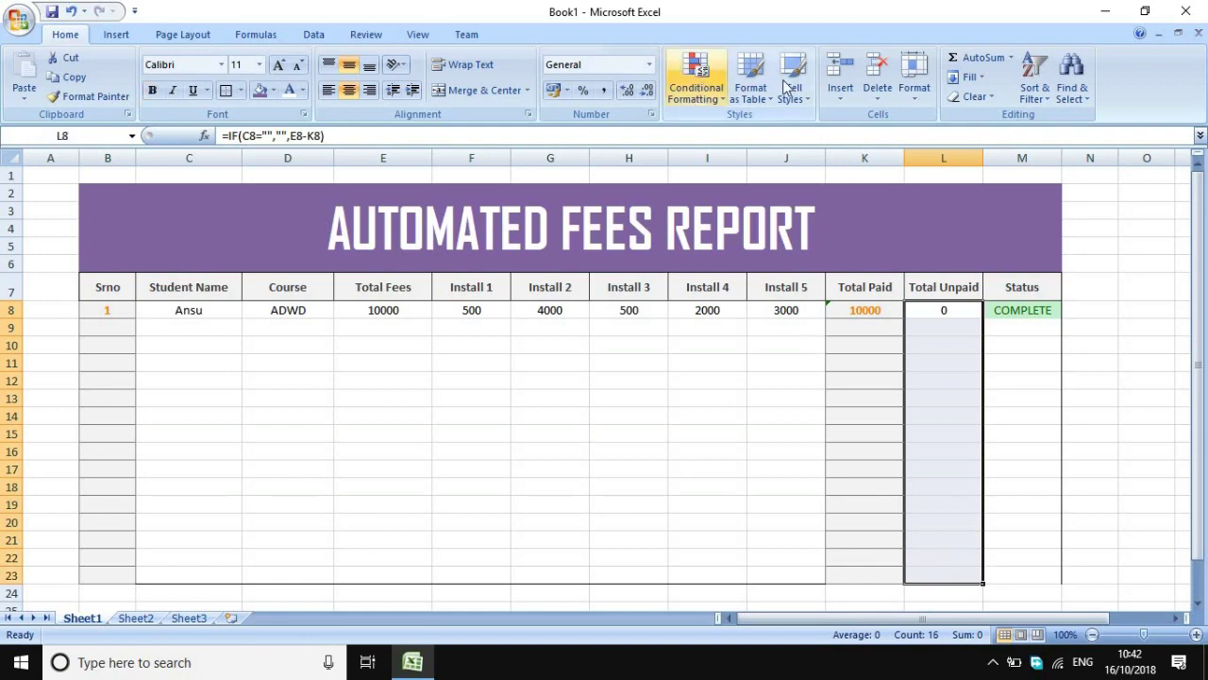
left_click(793, 87)
left_click(660, 178)
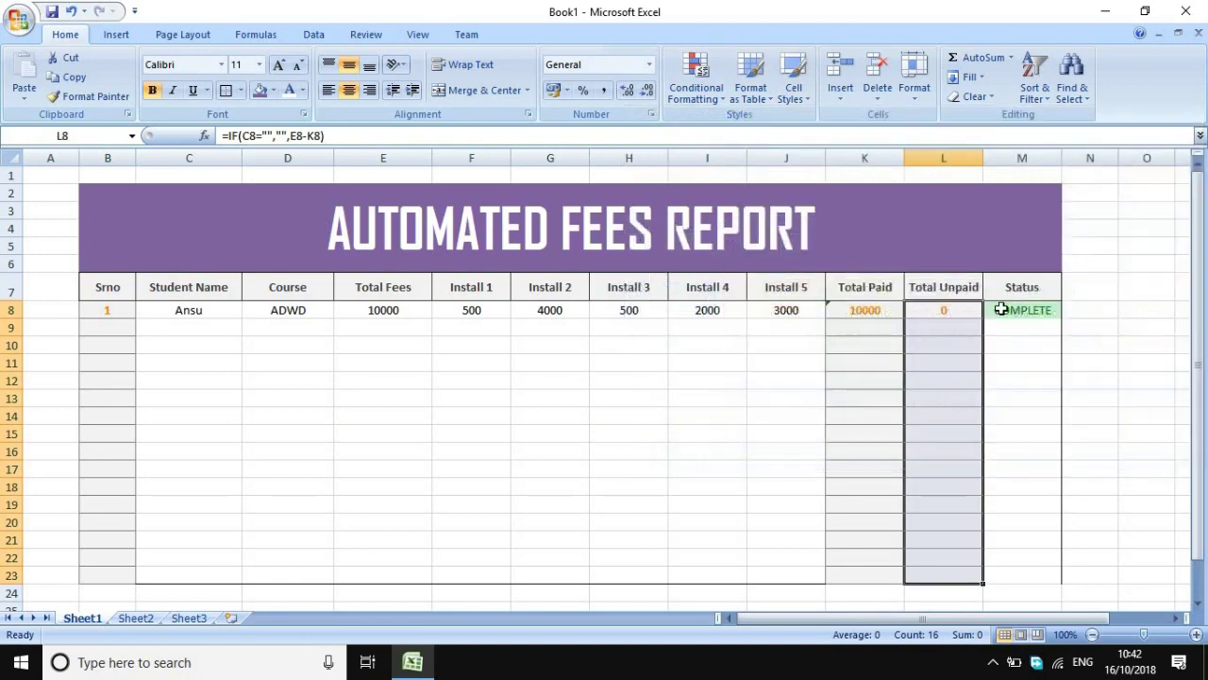
- Apply the Calculation style to Status M8:M23, then check the Course list in D17
left_click_drag(1001, 310, 1000, 576)
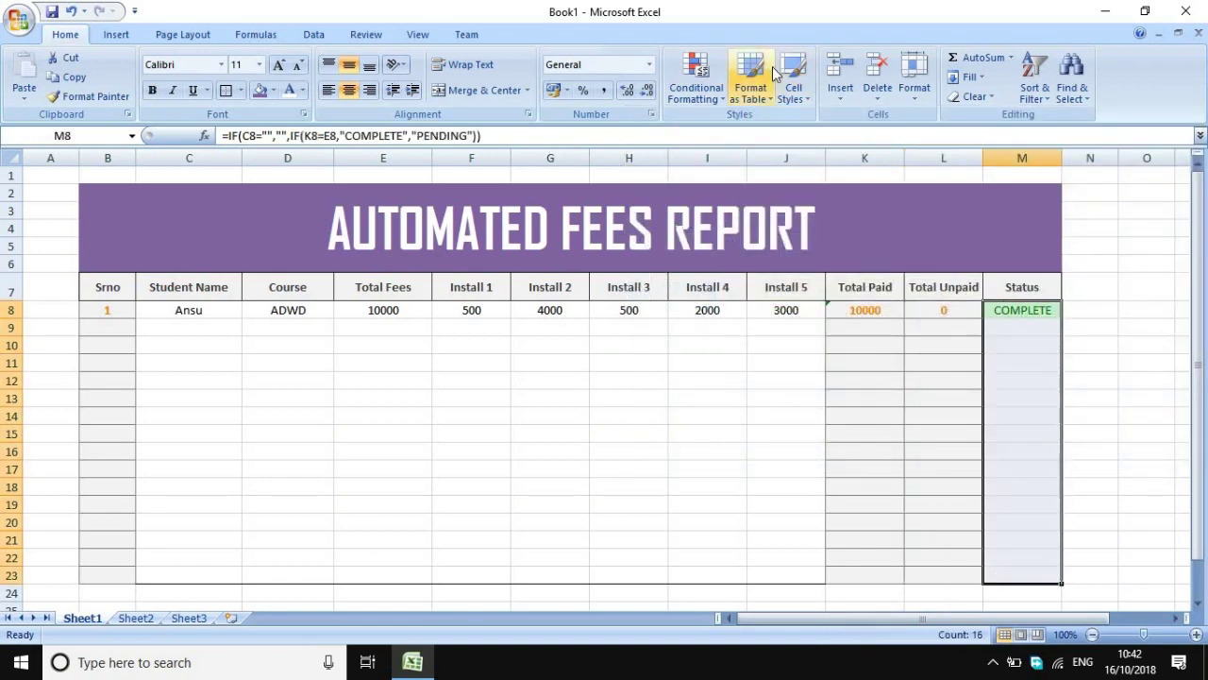
left_click(792, 87)
left_click(671, 179)
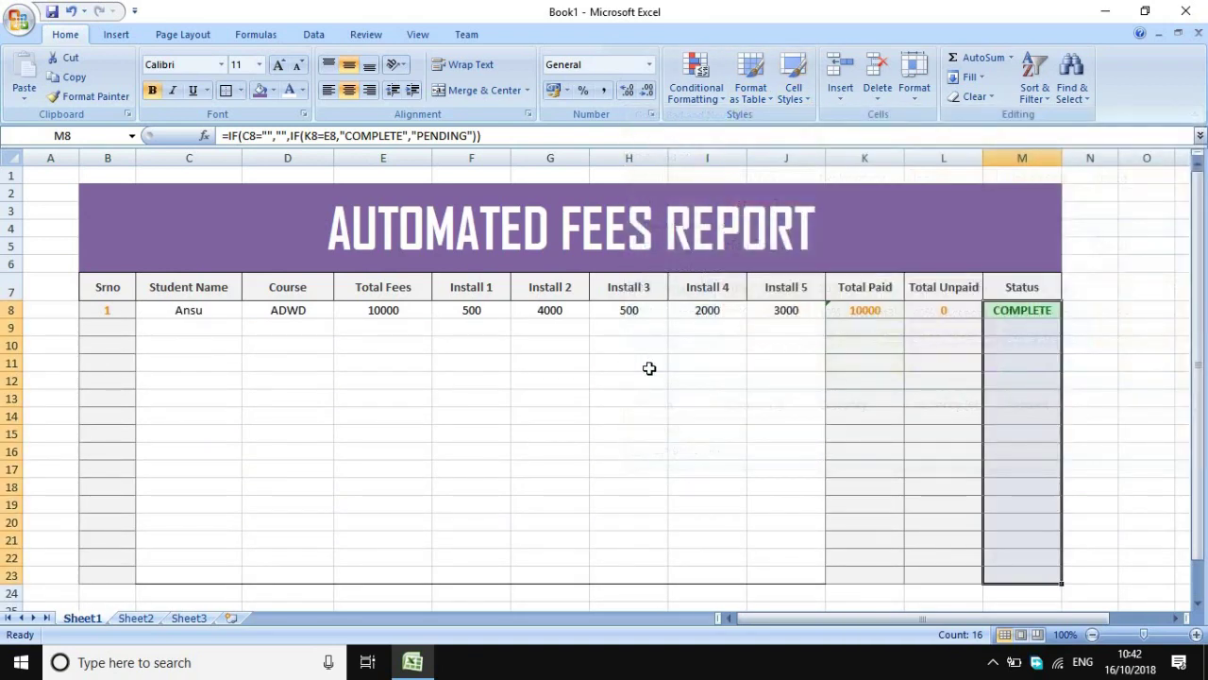
left_click(650, 369)
left_click(312, 471)
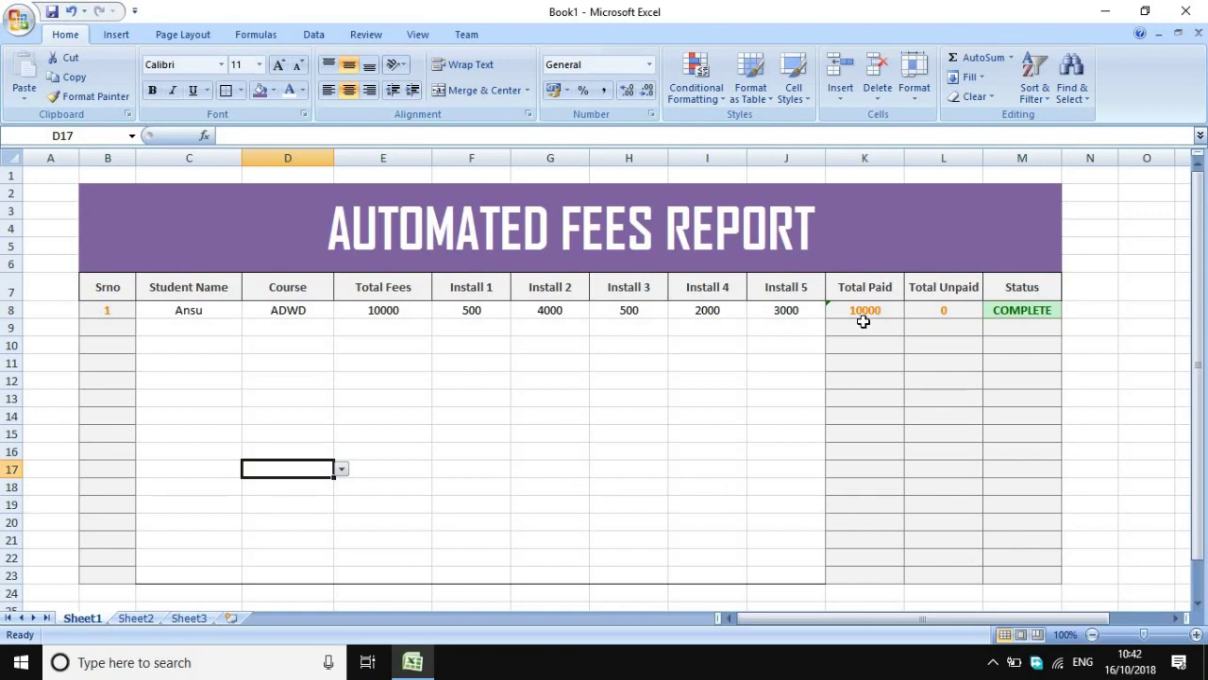
- Check the Total Paid formula in K9, then select every cell on the sheet
left_click(861, 324)
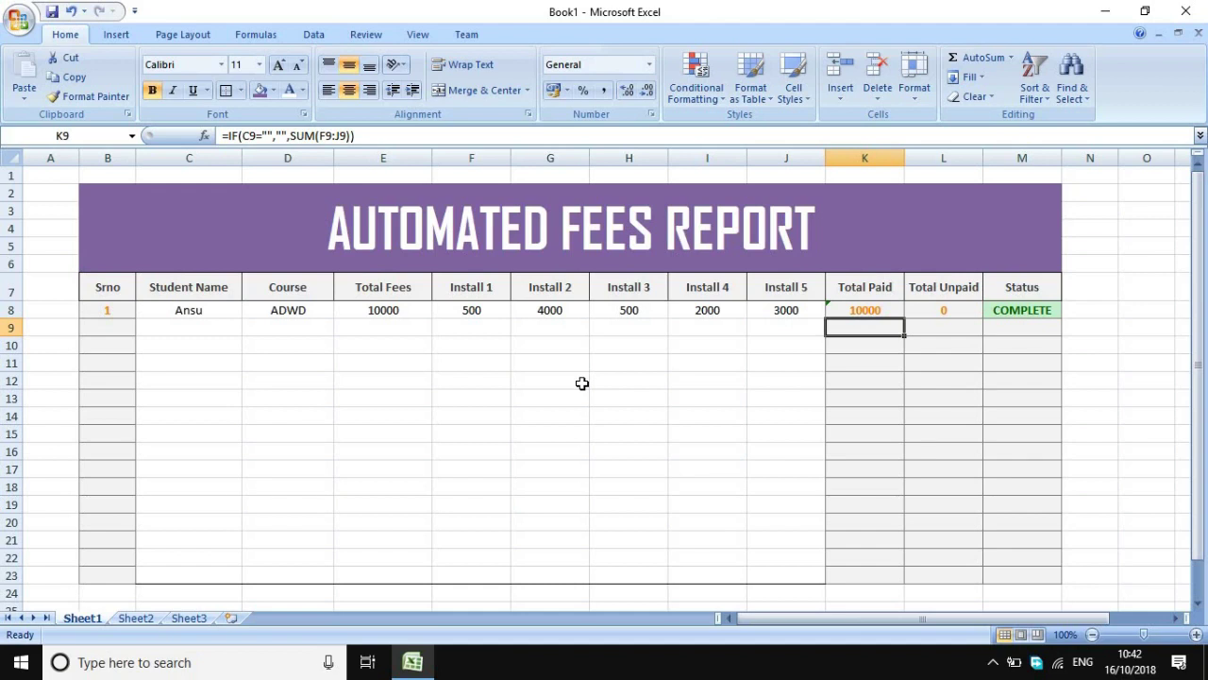
left_click(14, 160)
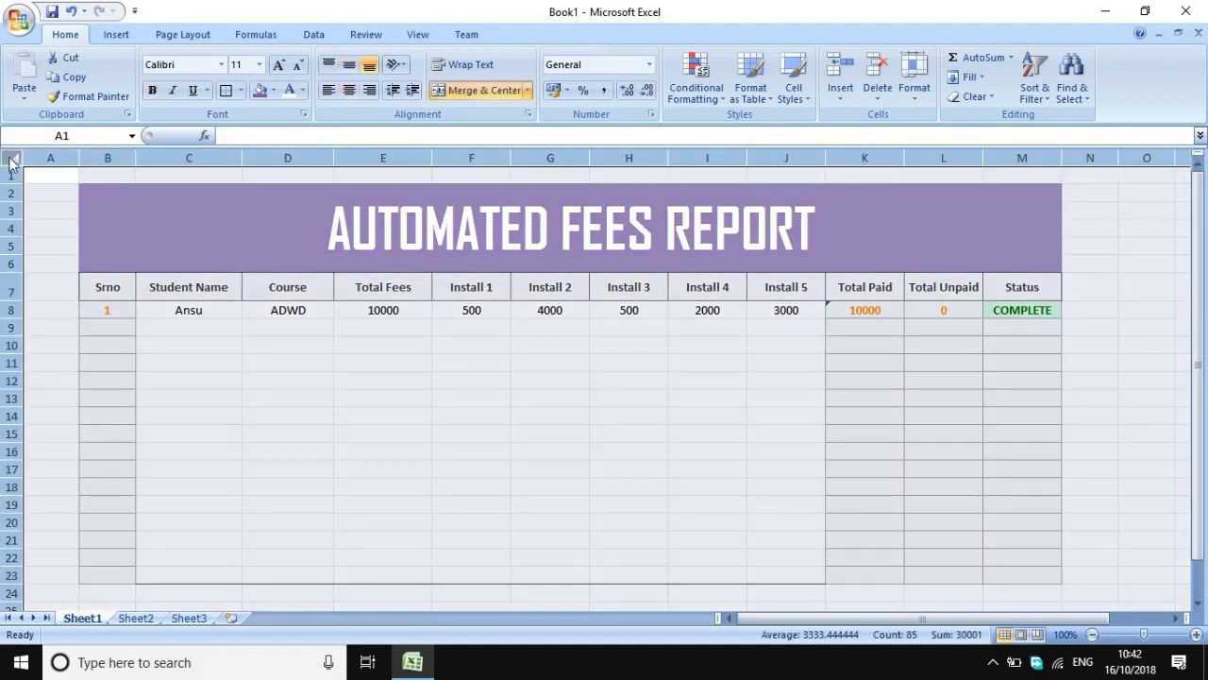
- Clear the Locked protection setting for all cells on the sheet
right_click(12, 162)
left_click(54, 367)
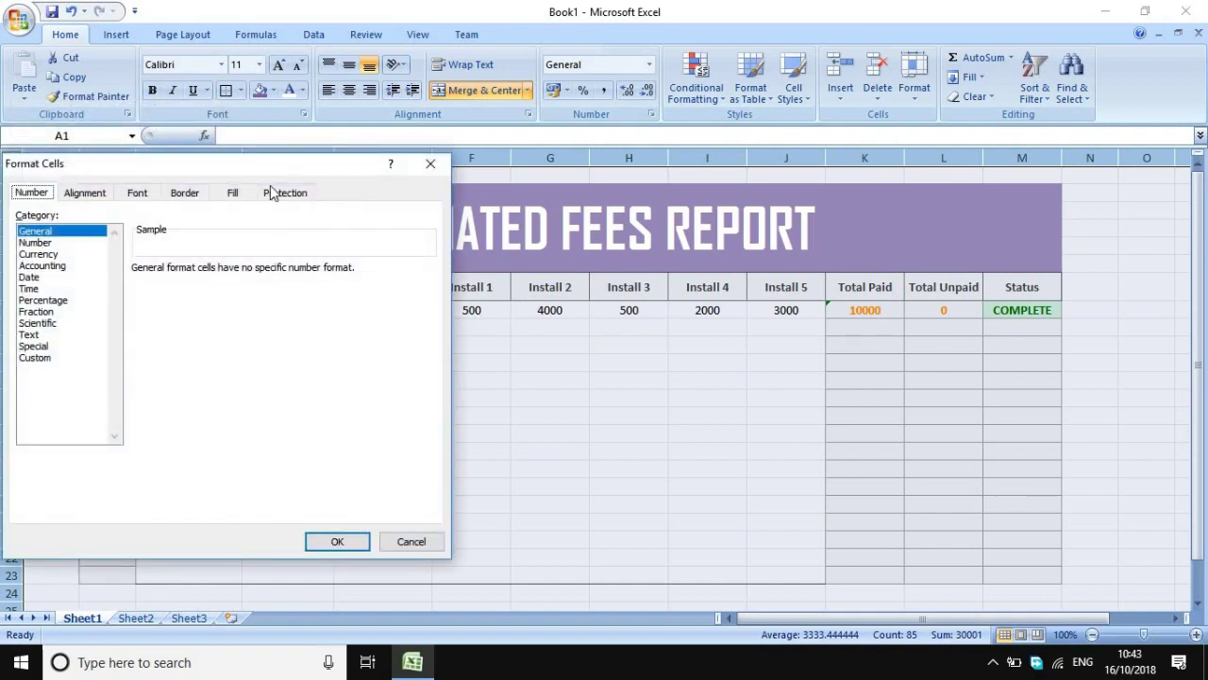
left_click_drag(273, 163, 630, 195)
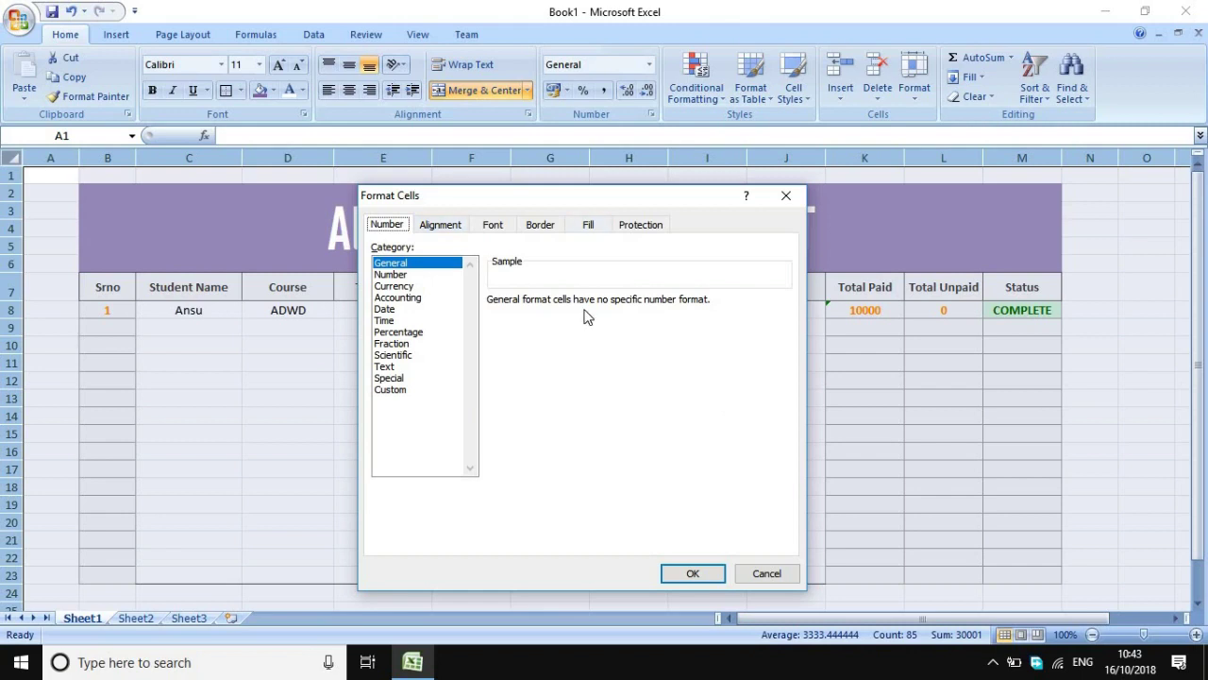
left_click(639, 226)
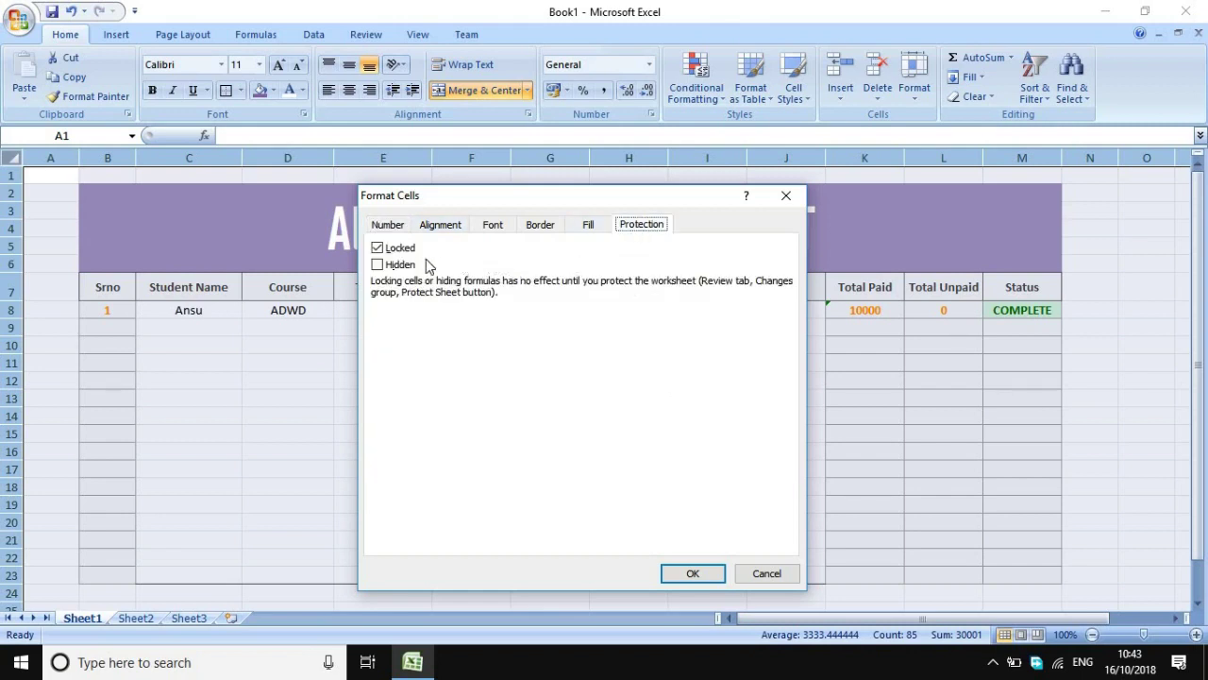
left_click(396, 247)
left_click(686, 574)
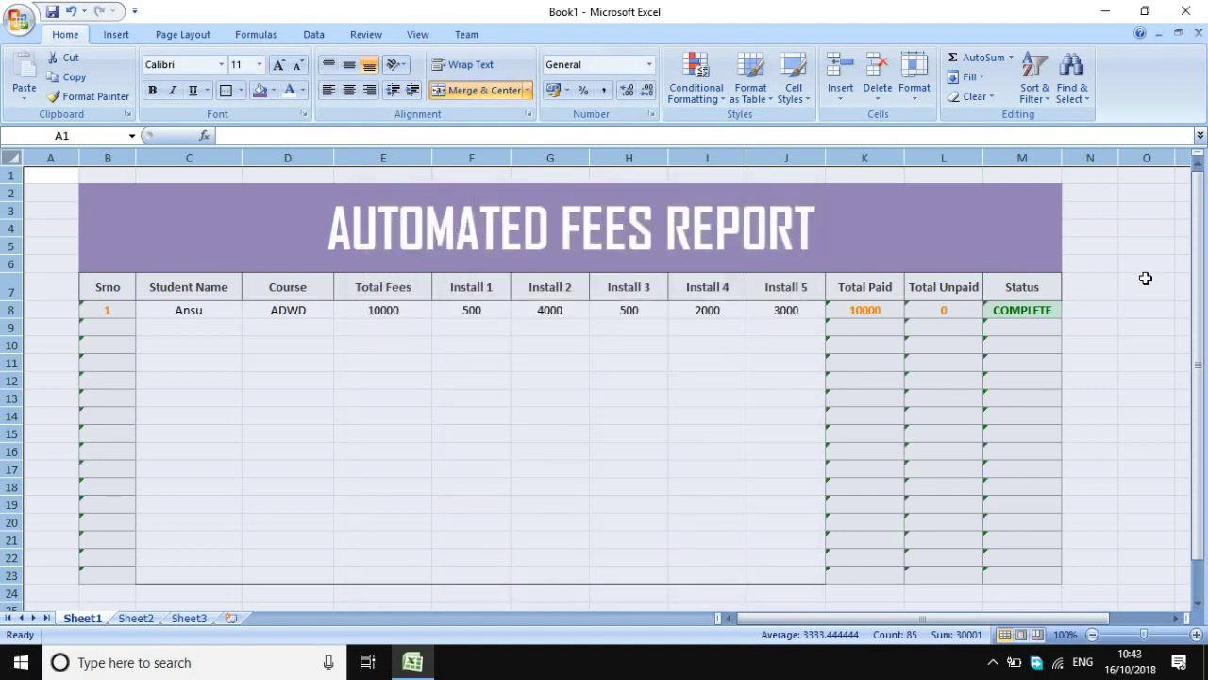
left_click(1144, 278)
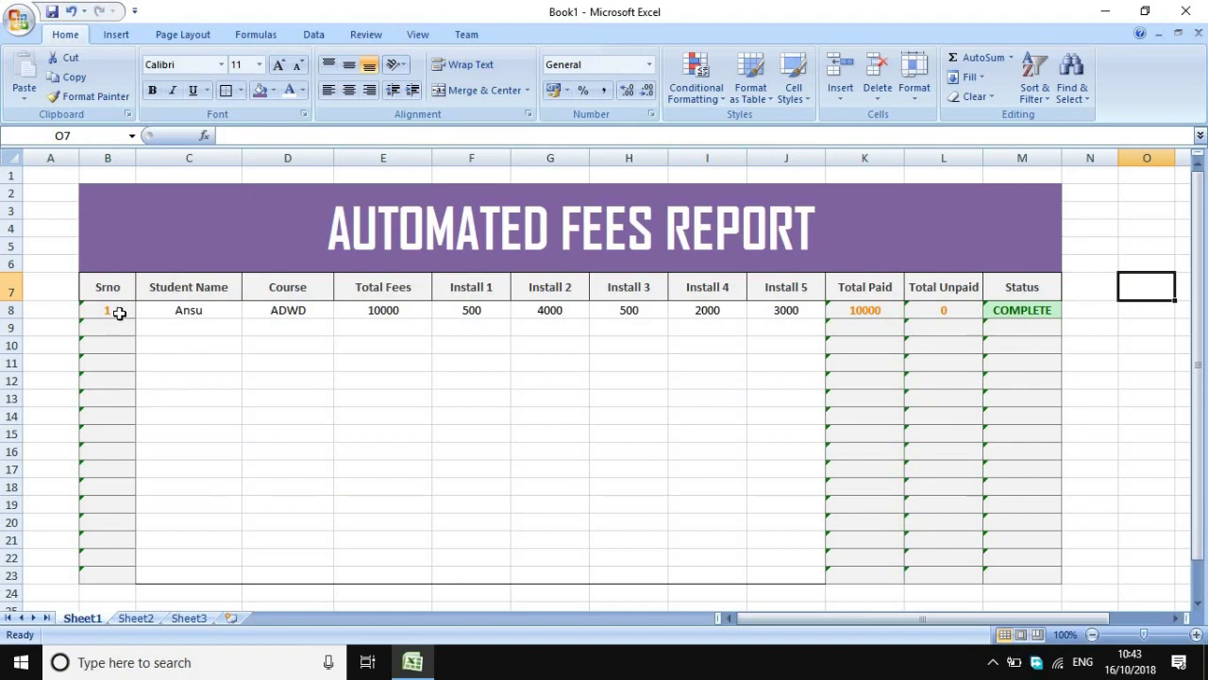
- Mark the formula cells B8:B23 and K8:M23 as Locked and Hidden
left_click_drag(118, 313, 114, 576)
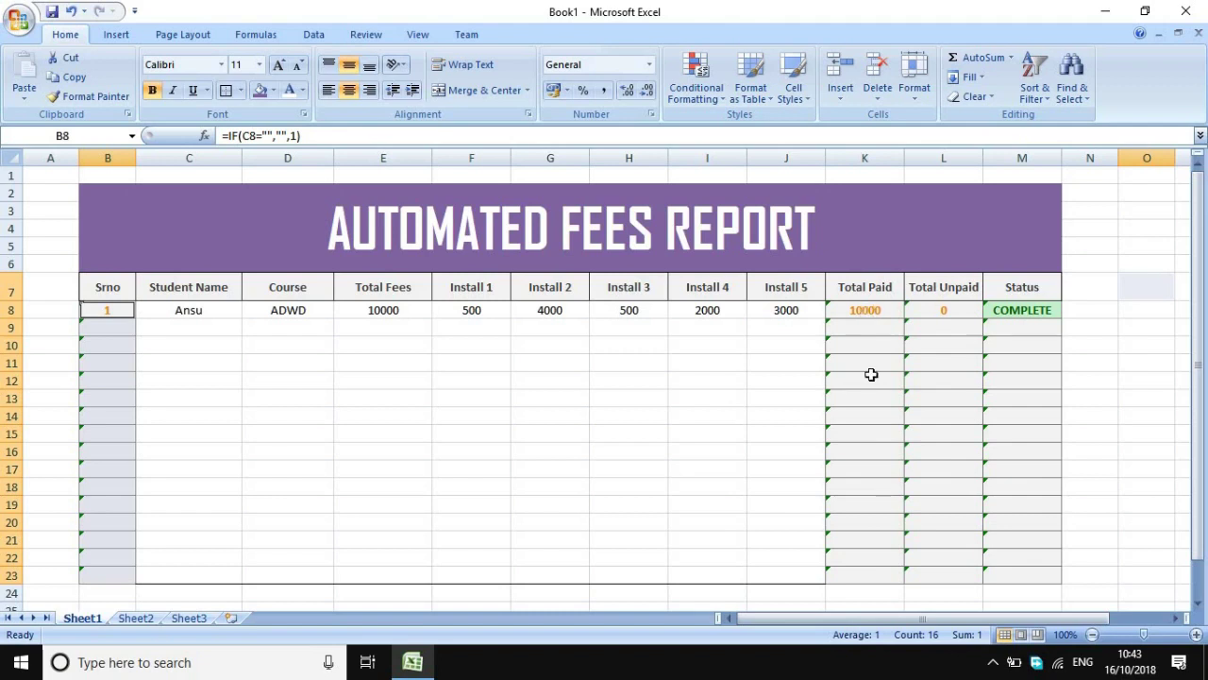
left_click_drag(865, 312, 873, 577)
left_click_drag(953, 307, 944, 571)
left_click_drag(1002, 312, 1003, 572)
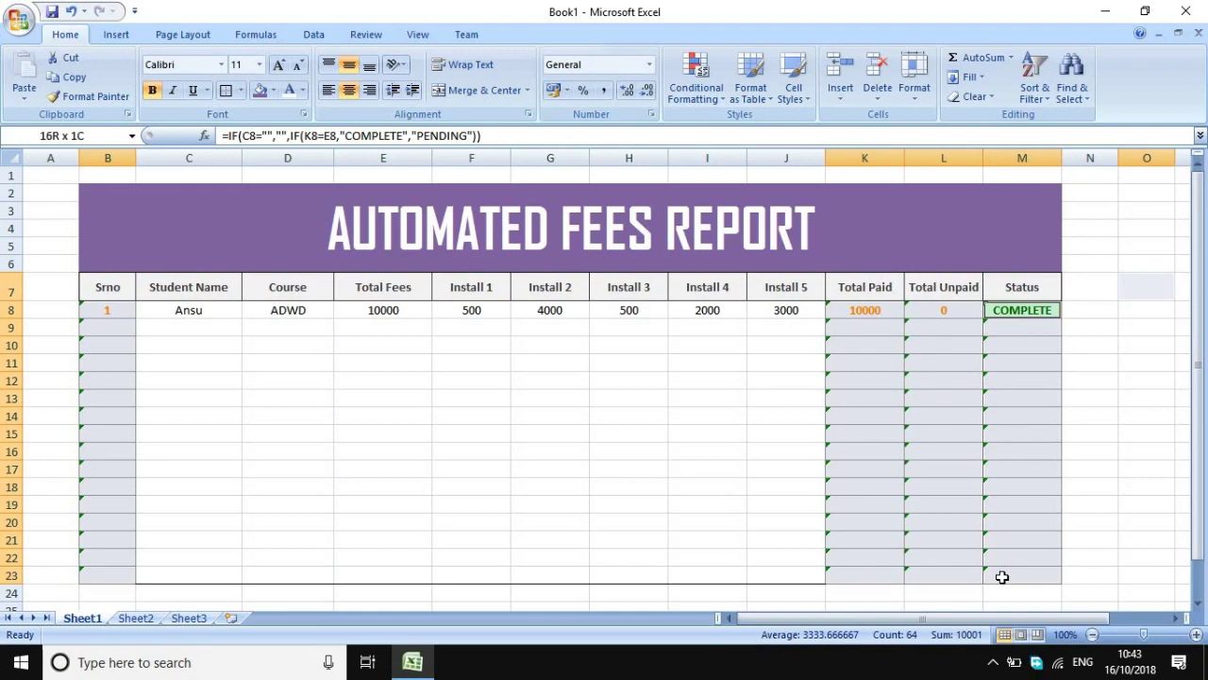
right_click(930, 364)
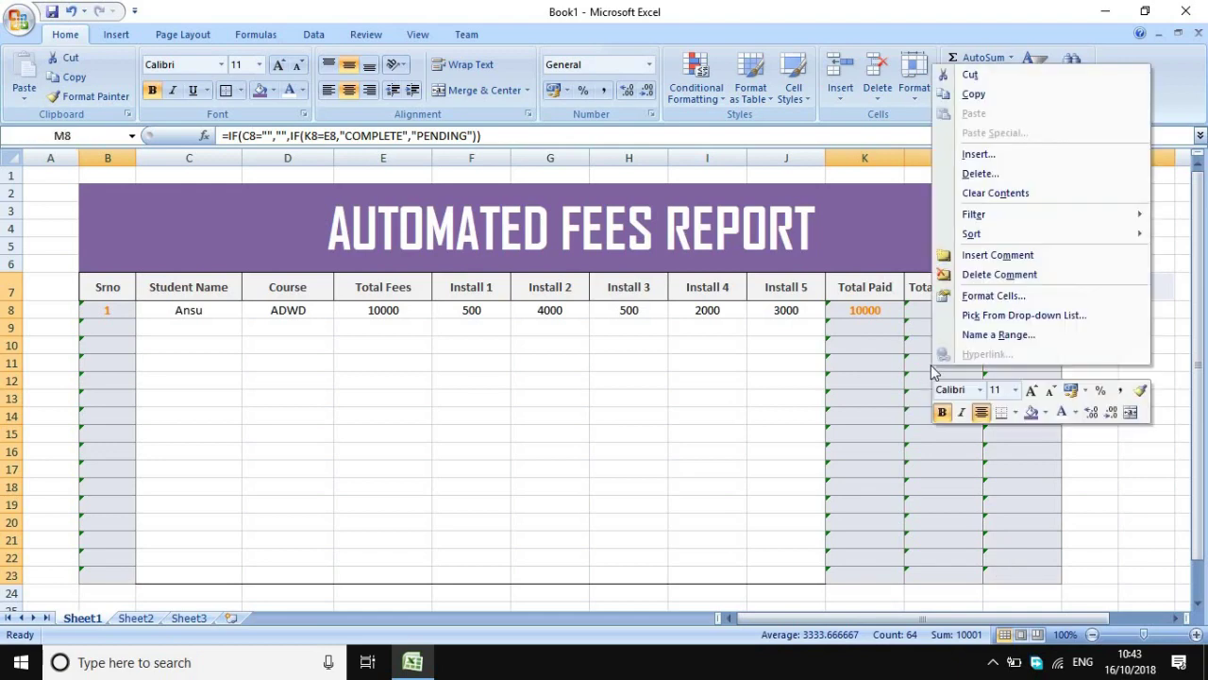
left_click(965, 300)
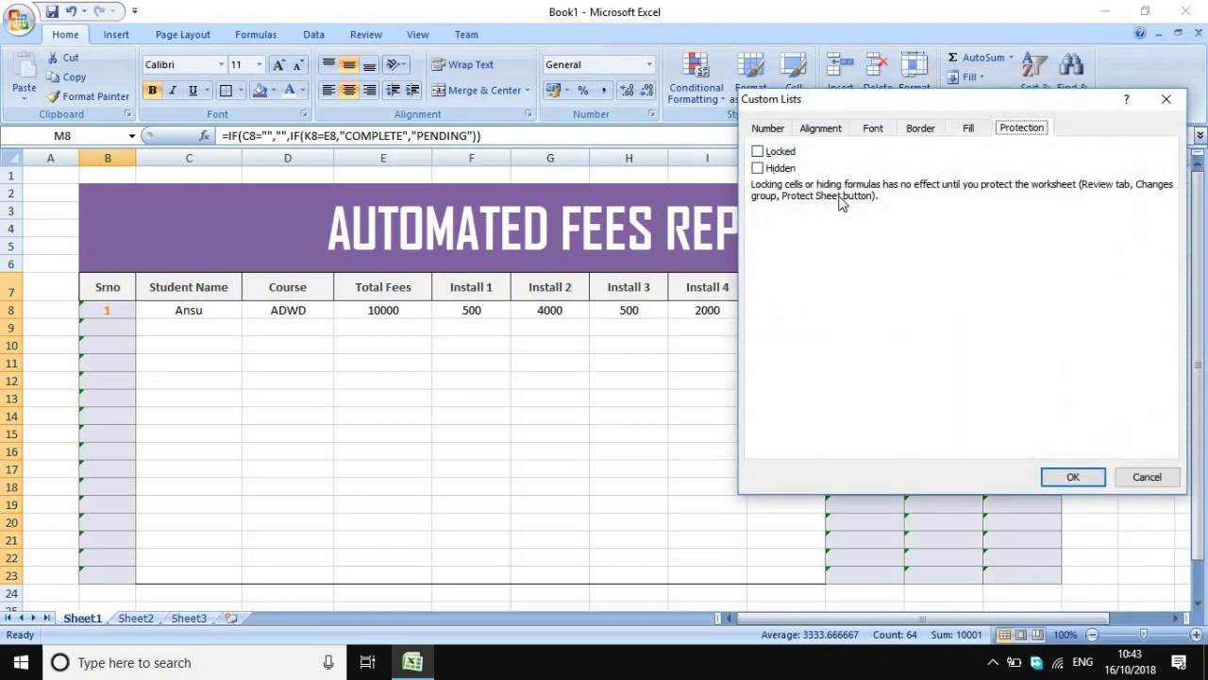
left_click(780, 153)
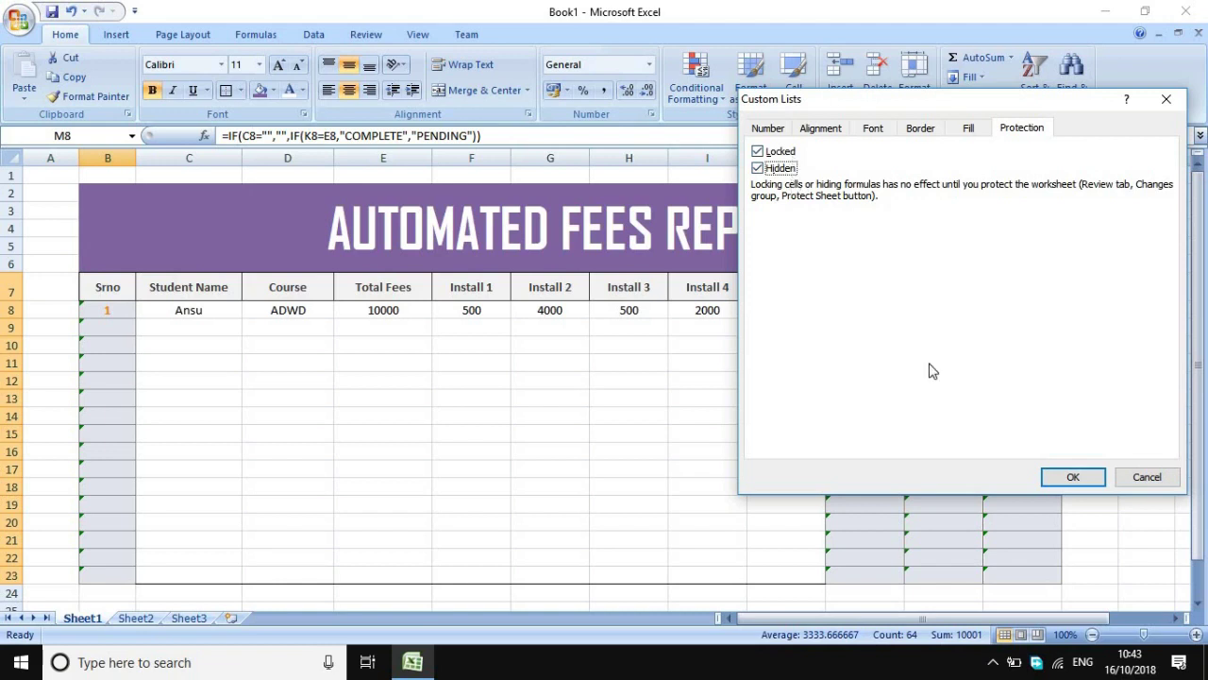
left_click(1066, 477)
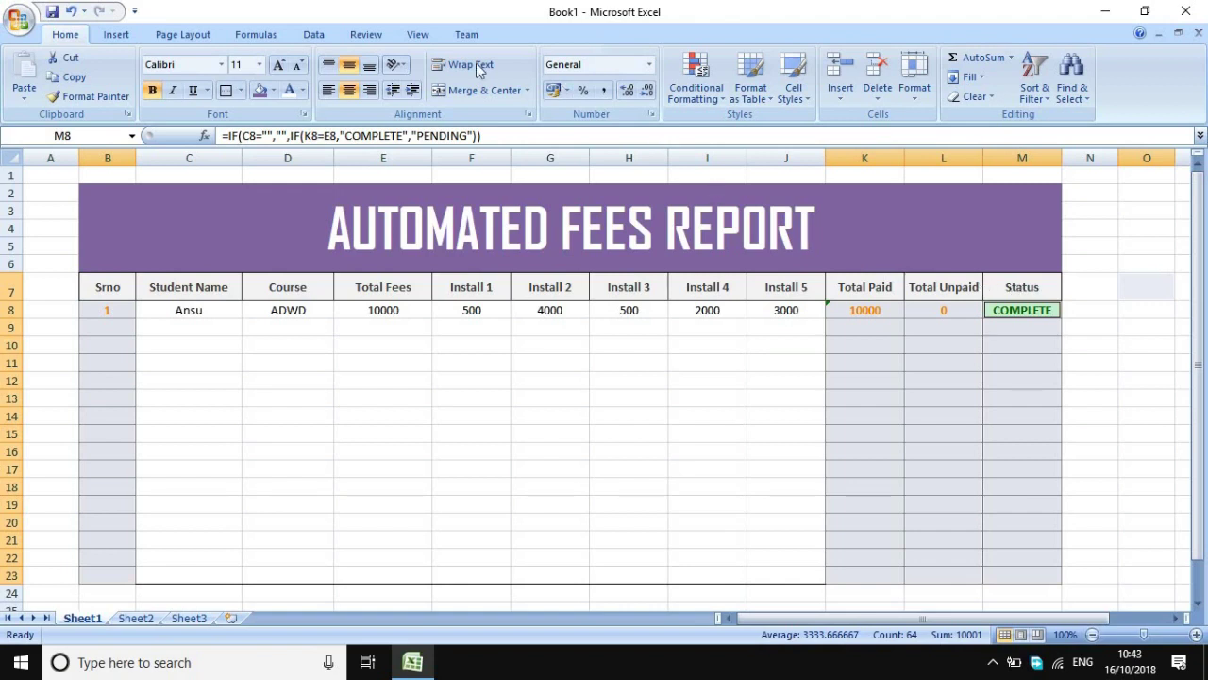
- Protect the worksheet with a password, entering it twice to confirm
left_click(379, 34)
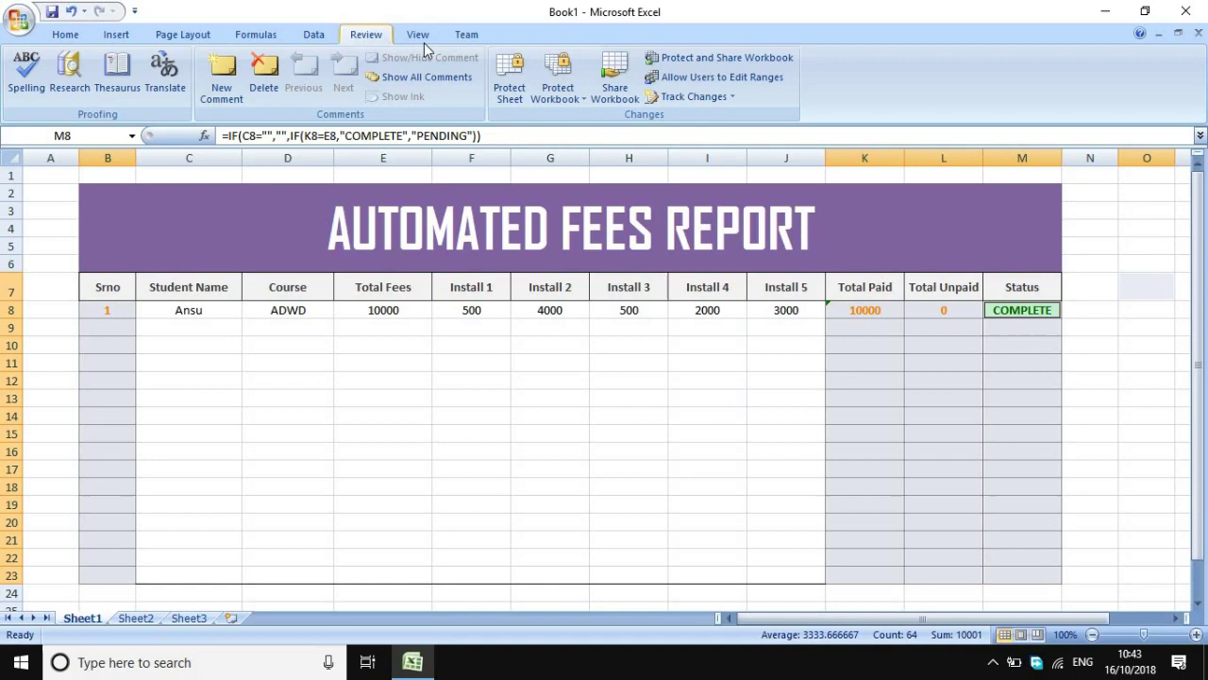
left_click(510, 81)
left_click_drag(587, 173, 870, 128)
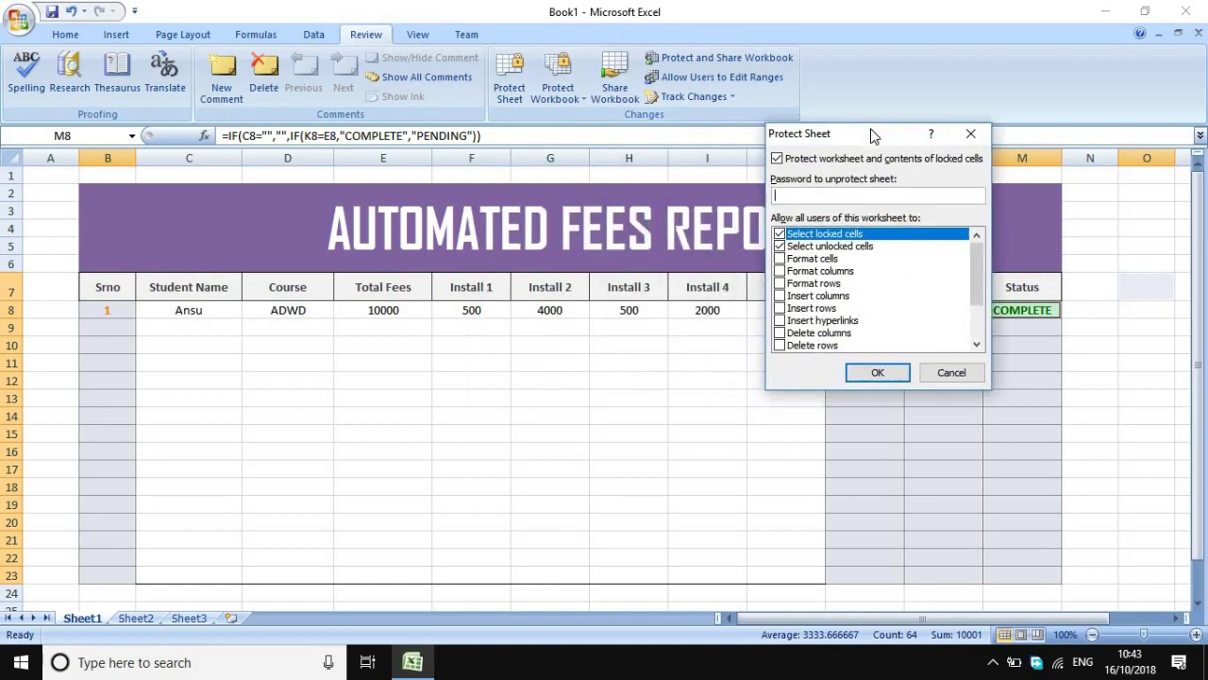
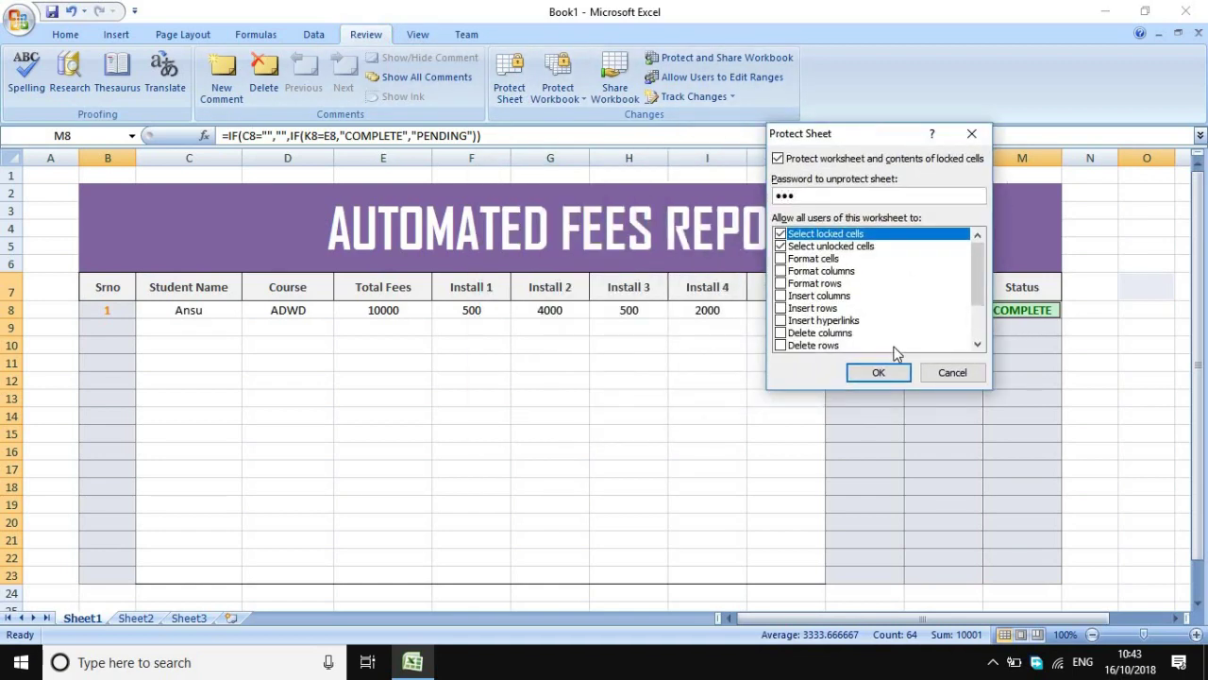
left_click(877, 372)
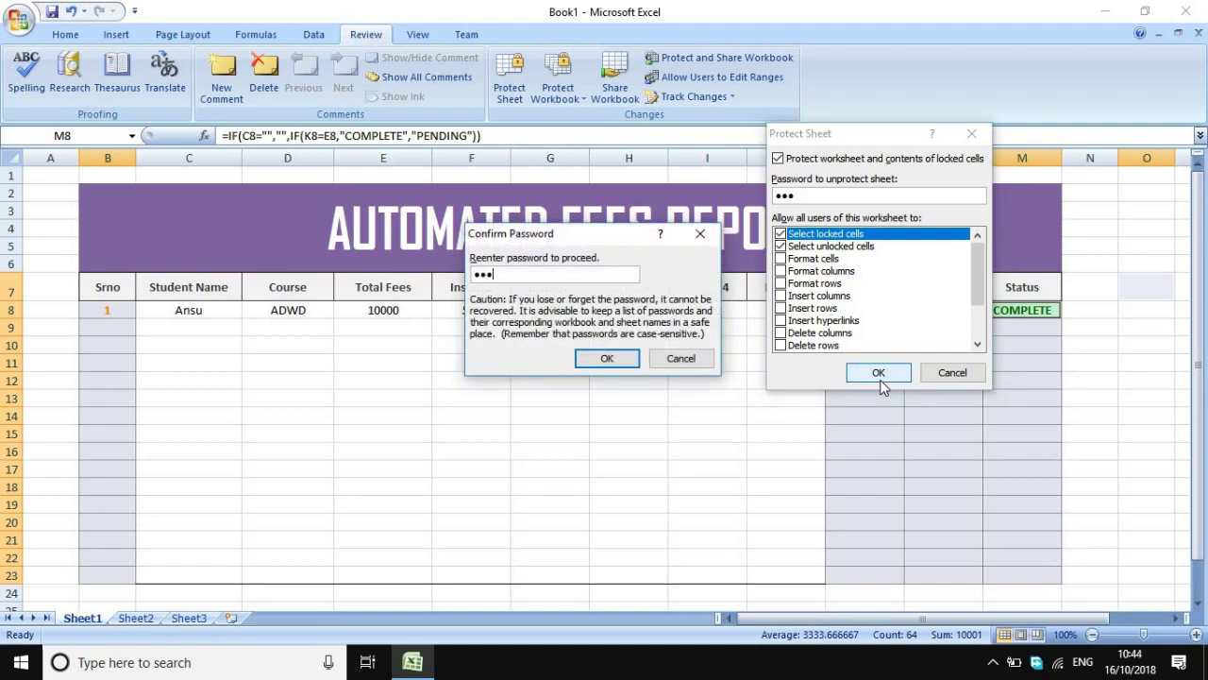
left_click(615, 358)
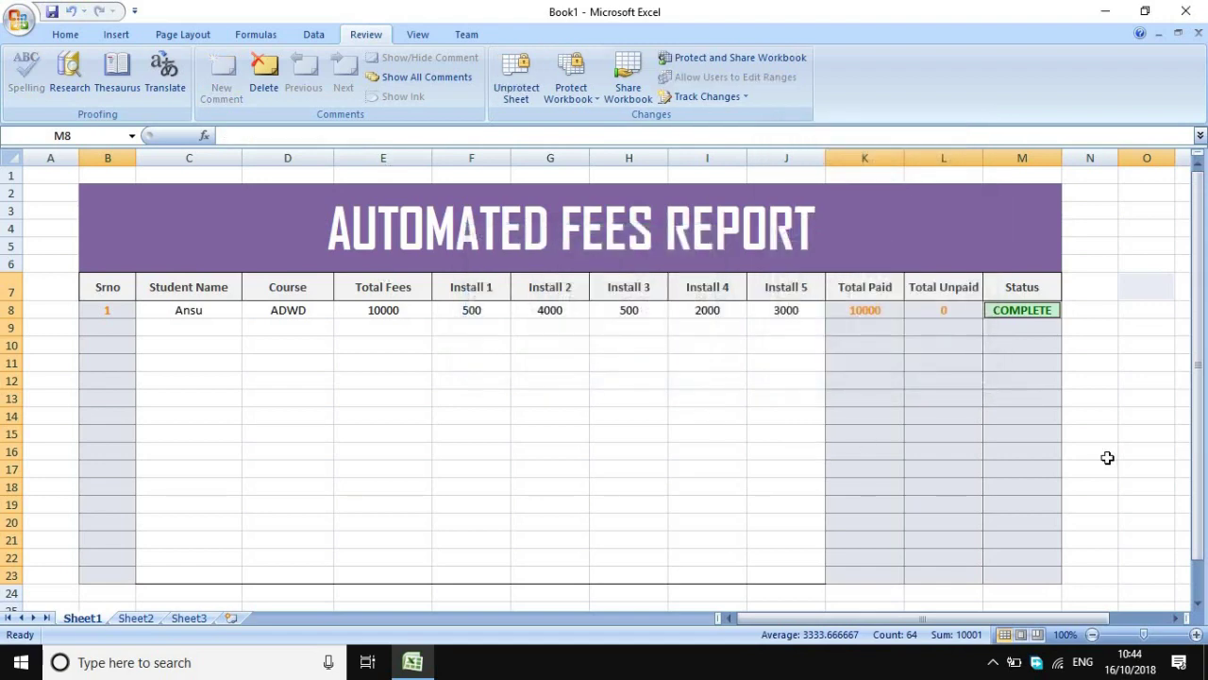
- Move around the locked formula cells of the protected sheet
left_click(1017, 409)
key("Up")
key("Up")
key("Up")
key("Left")
key("Left")
key("Up")
key("Up")
key("Up")
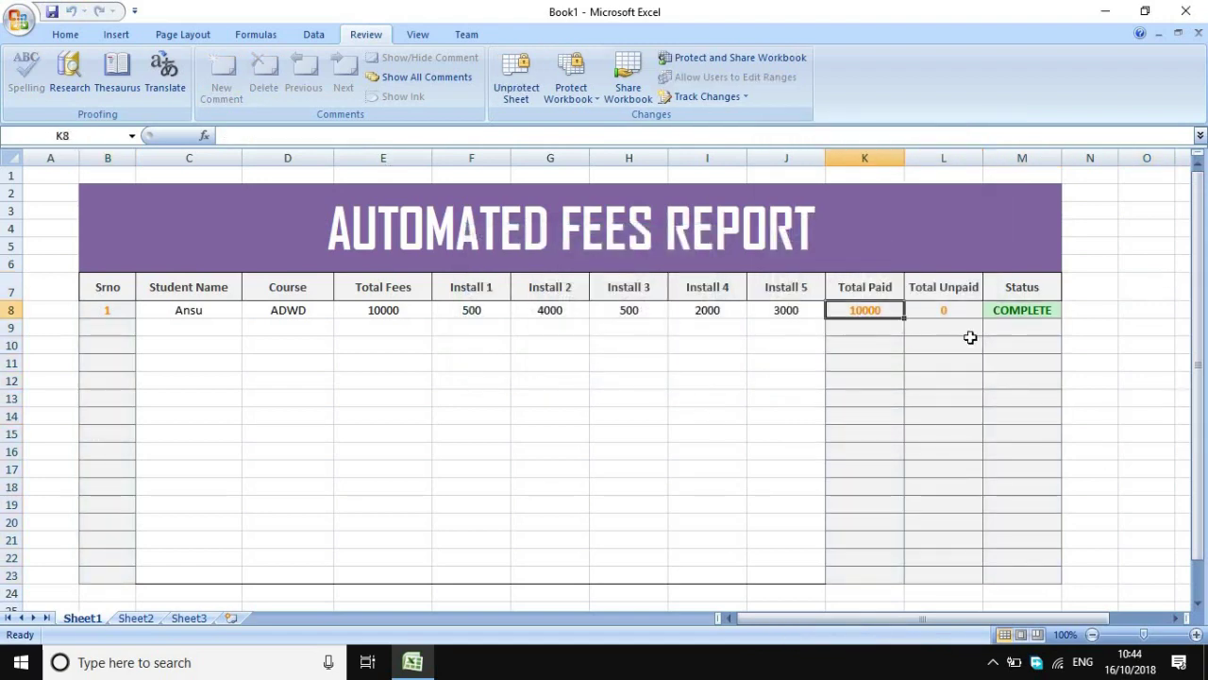
key("Right")
key("Right")
key("Down")
key("Down")
key("Down")
key("Left")
key("Left")
key("Down")
key("Right")
key("Right")
key("Up")
key("Up")
key("Up")
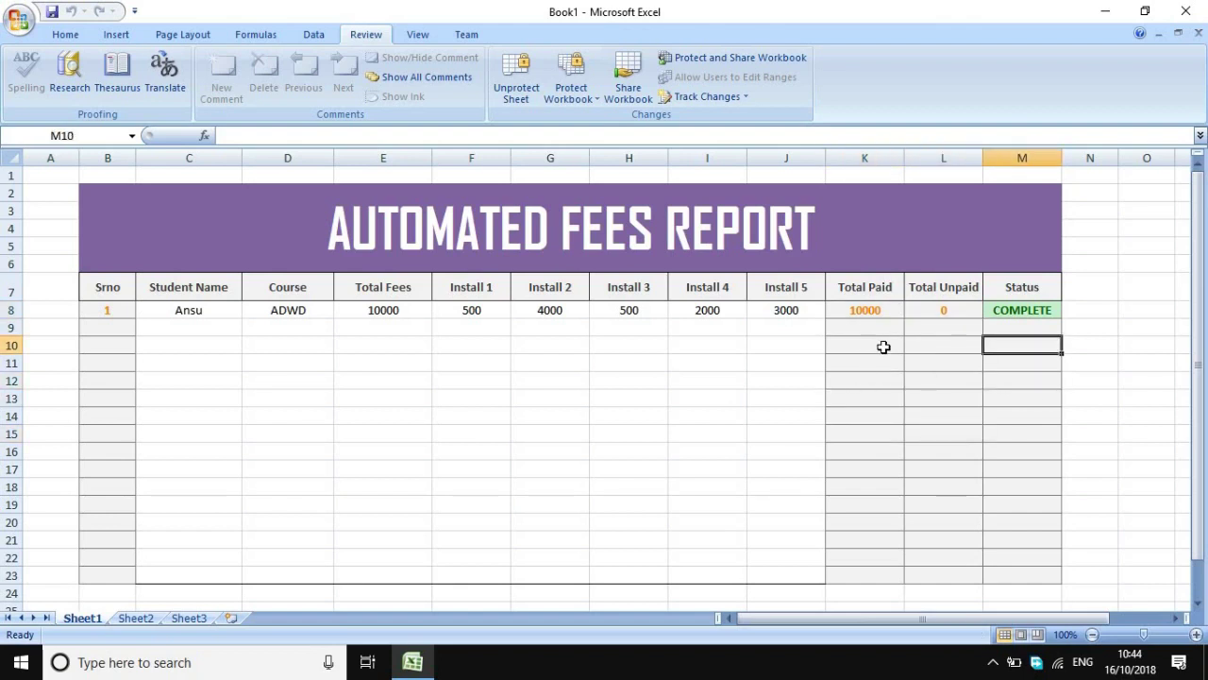
key("Left")
key("Left")
key("Right")
key("Left")
key("Up")
key("Right")
key("Right")
key("Down")
key("Down")
key("Down")
key("Left")
key("Left")
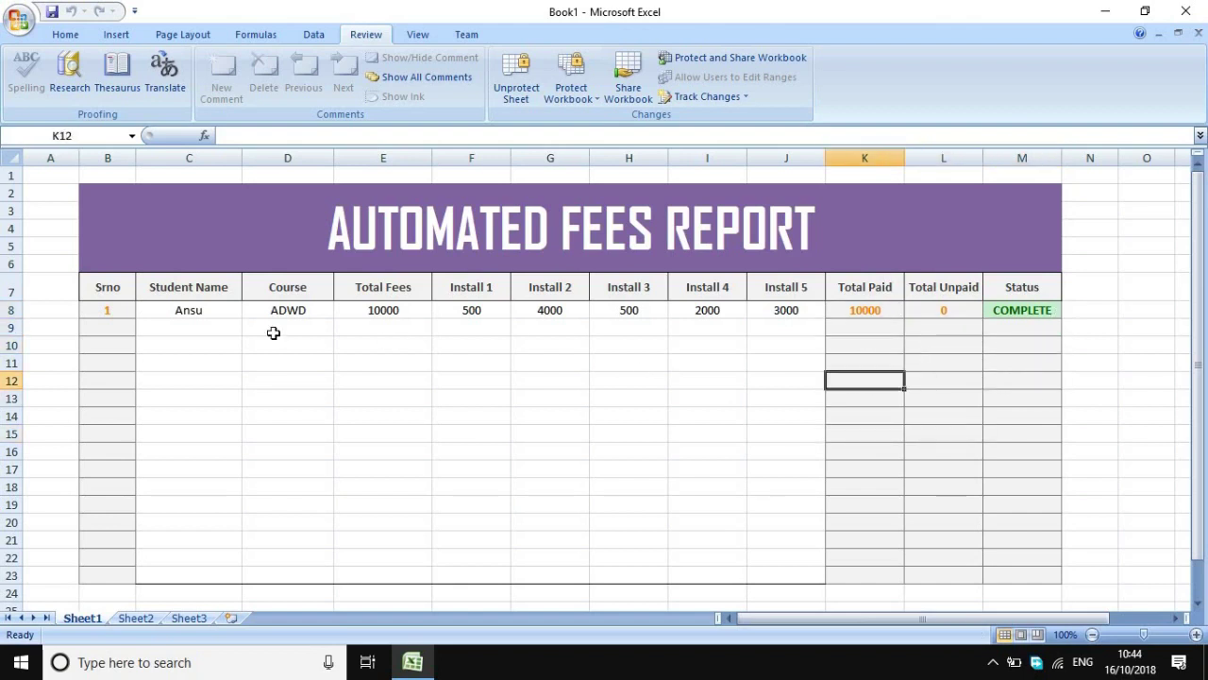
- Try deleting a locked Total Paid formula and dismiss the read-only warning
left_click(107, 343)
left_click(105, 398)
left_click(105, 450)
left_click(885, 415)
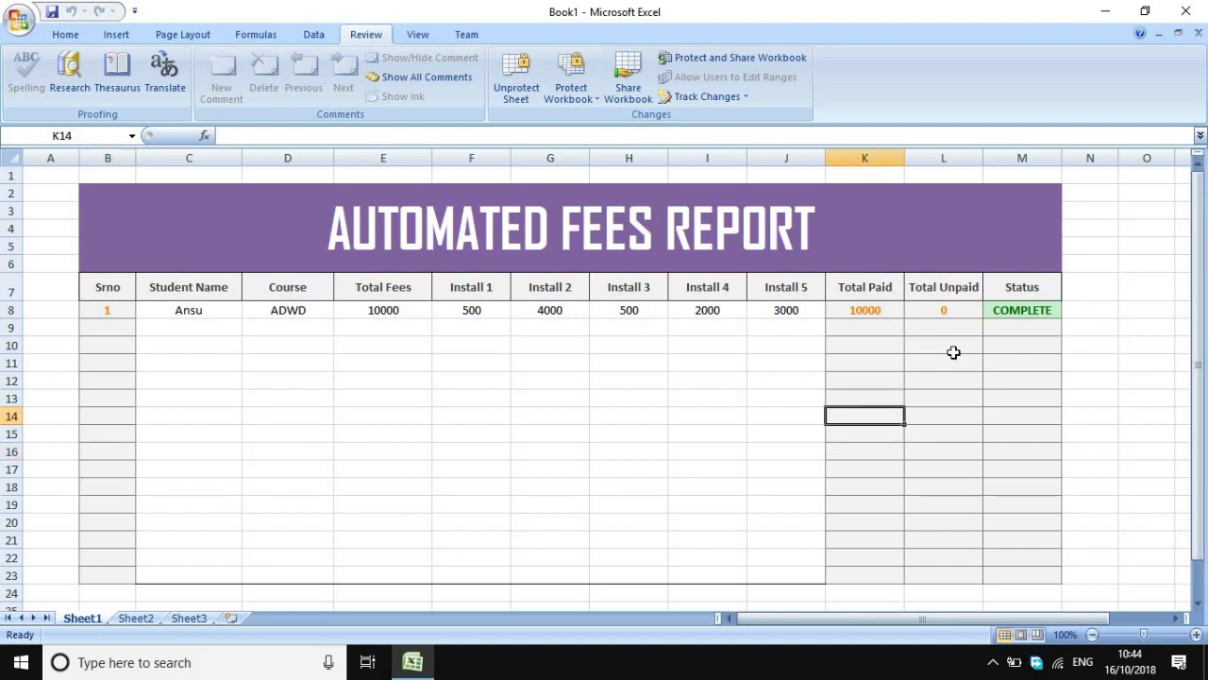
key("Delete")
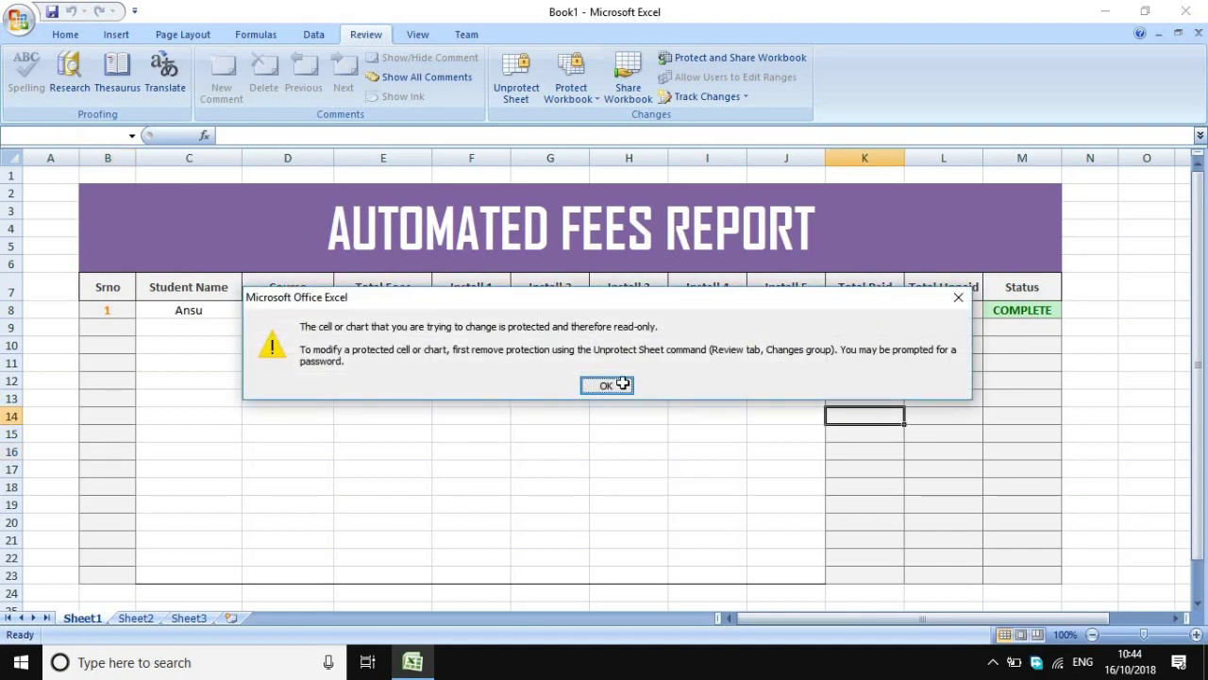
left_click(606, 385)
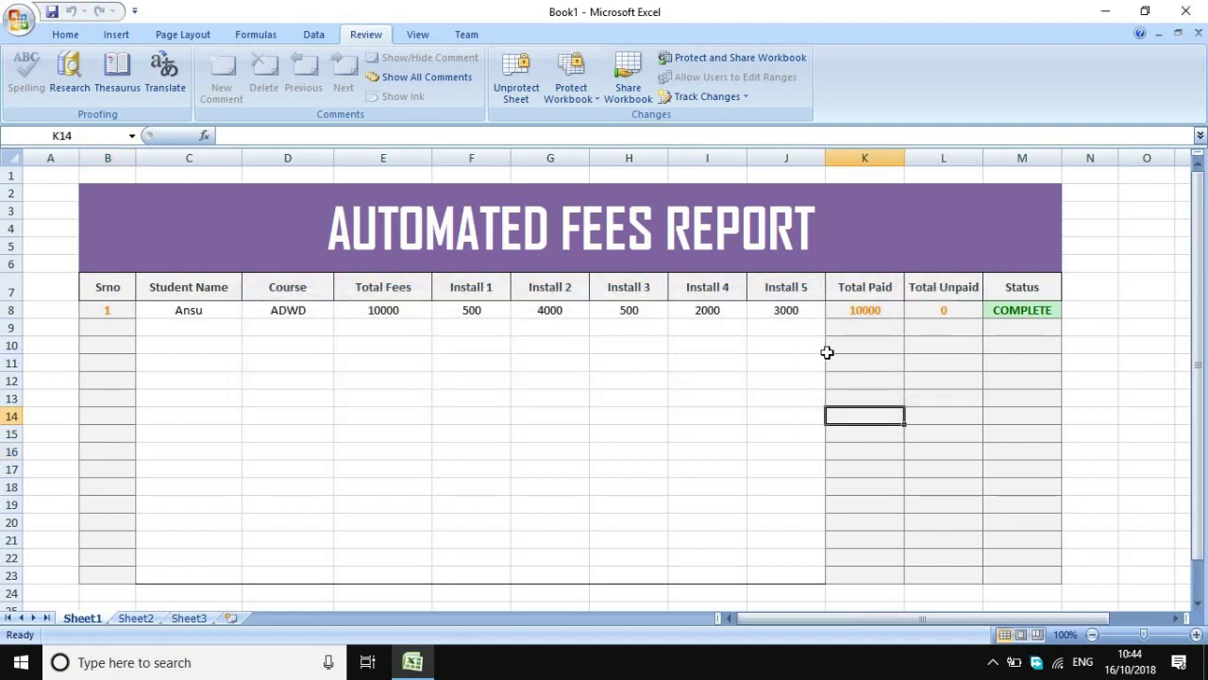
- Enter the second student's name in C9 and choose course CCC
left_click(156, 330)
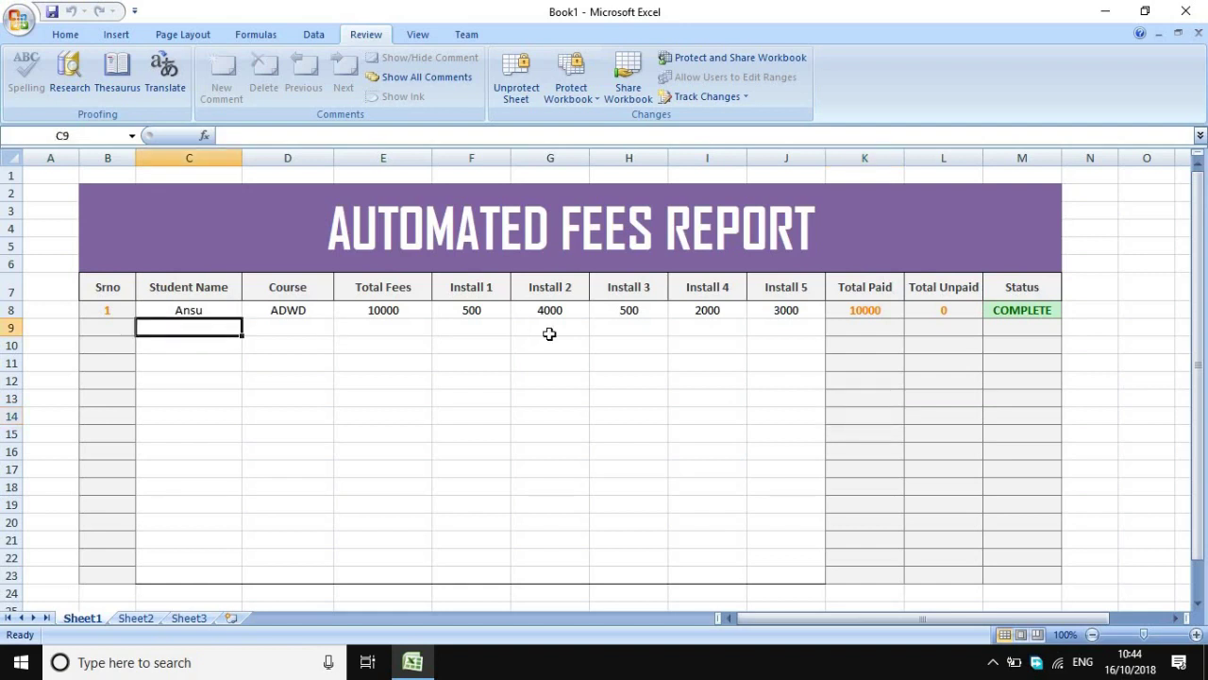
type("Divu")
key("Tab")
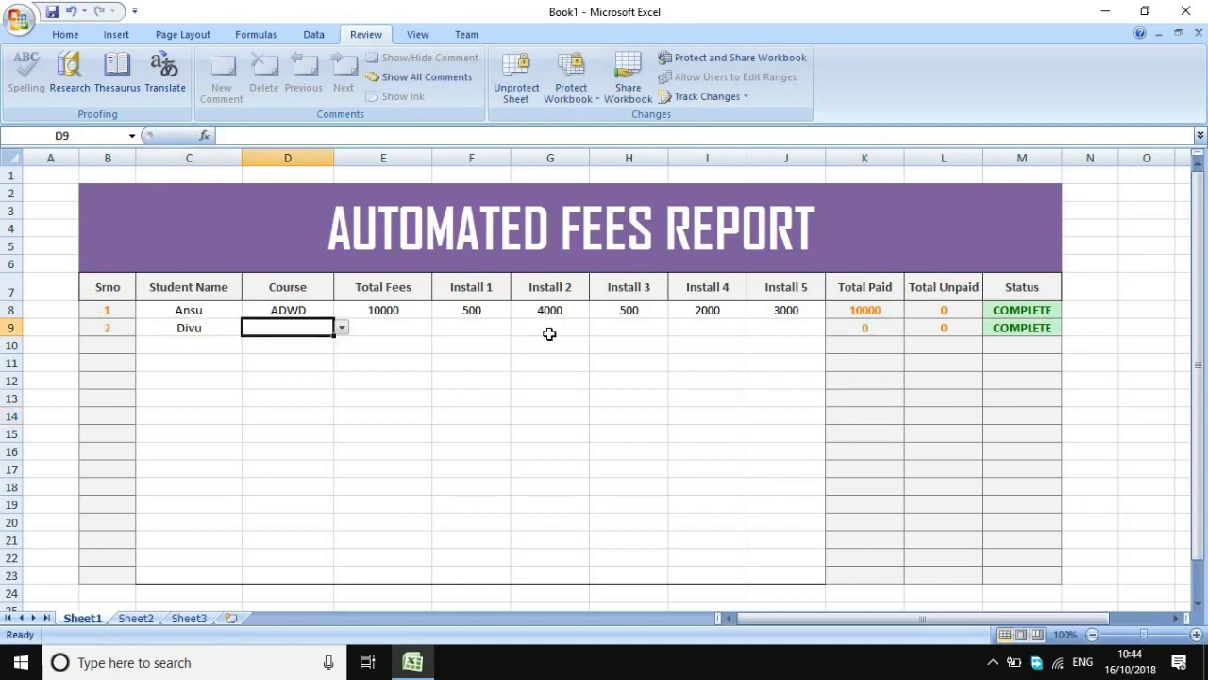
left_click(343, 327)
left_click(288, 388)
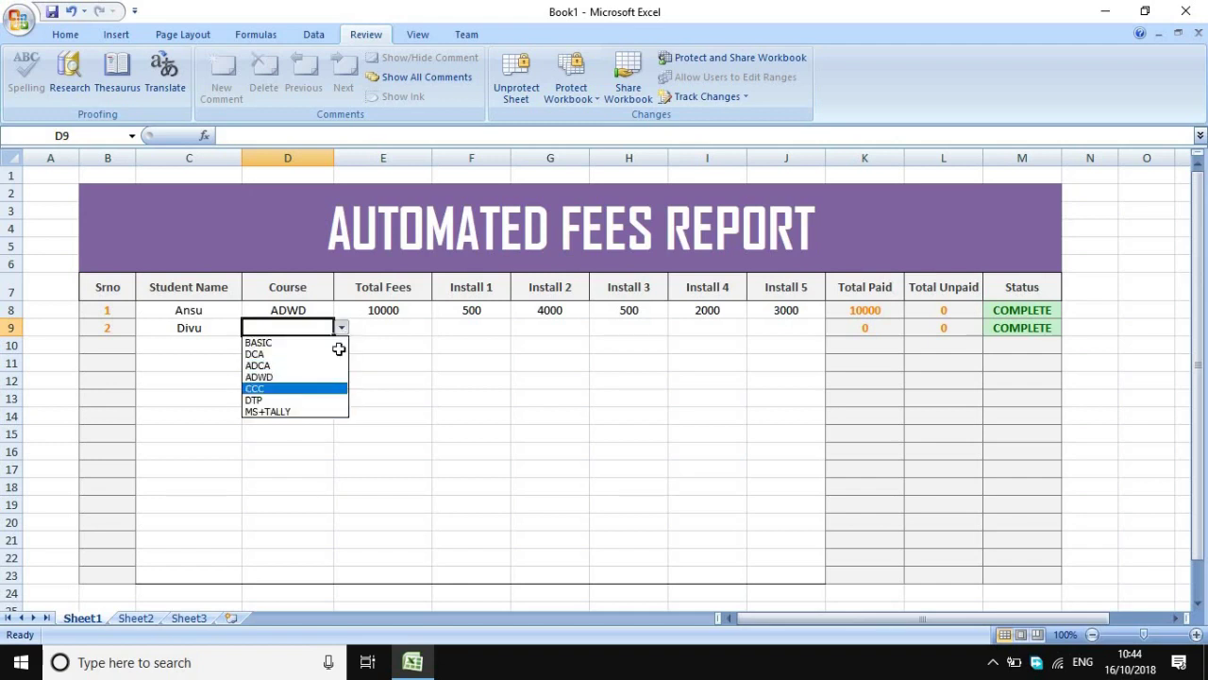
- Enter total fees 6000 and instalments 2500, 2000, 1000 and 500 in row 9
left_click(383, 328)
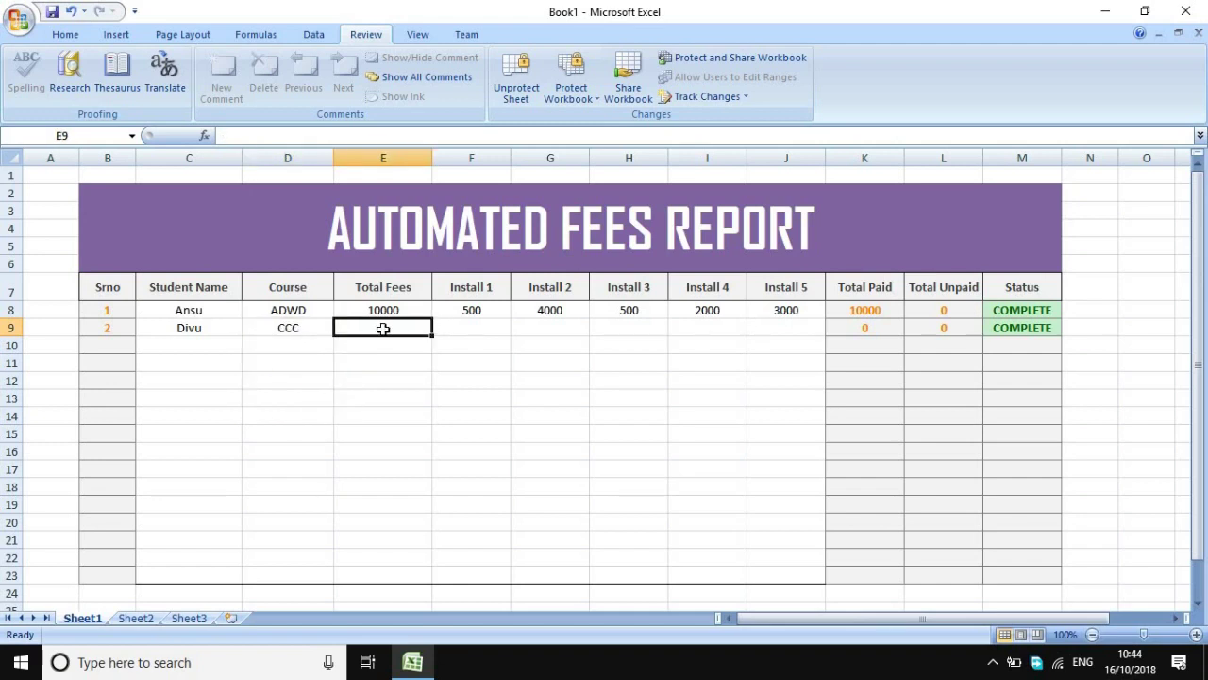
type("6000")
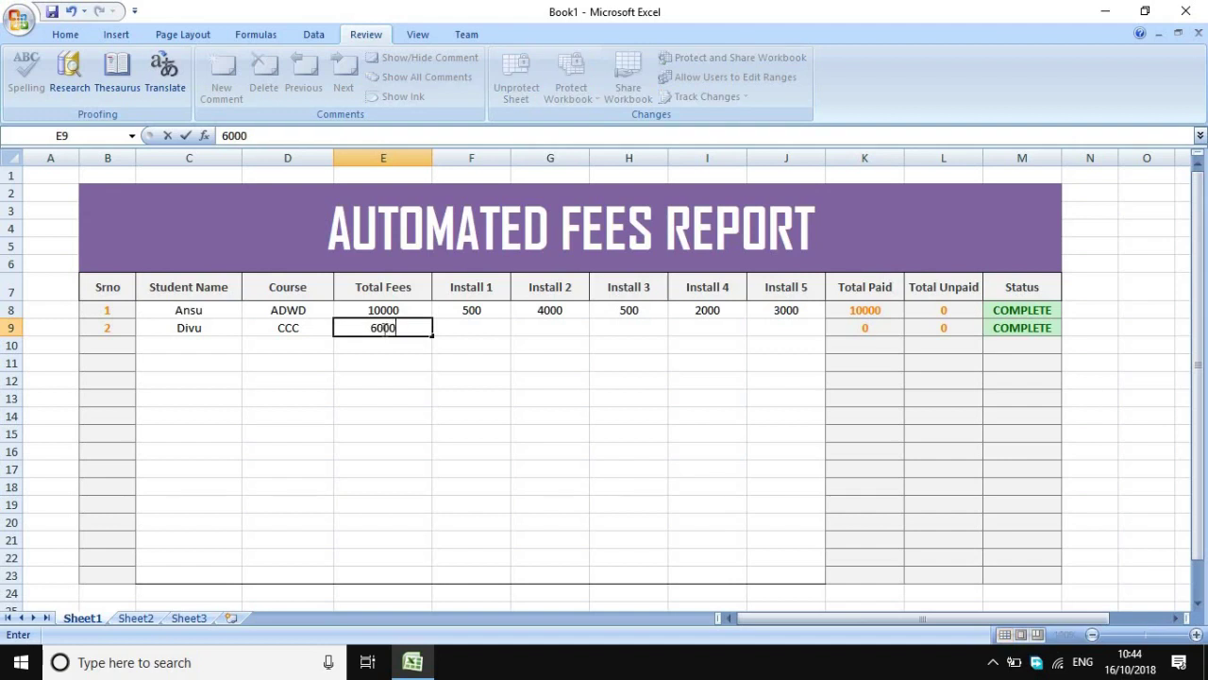
key("Tab")
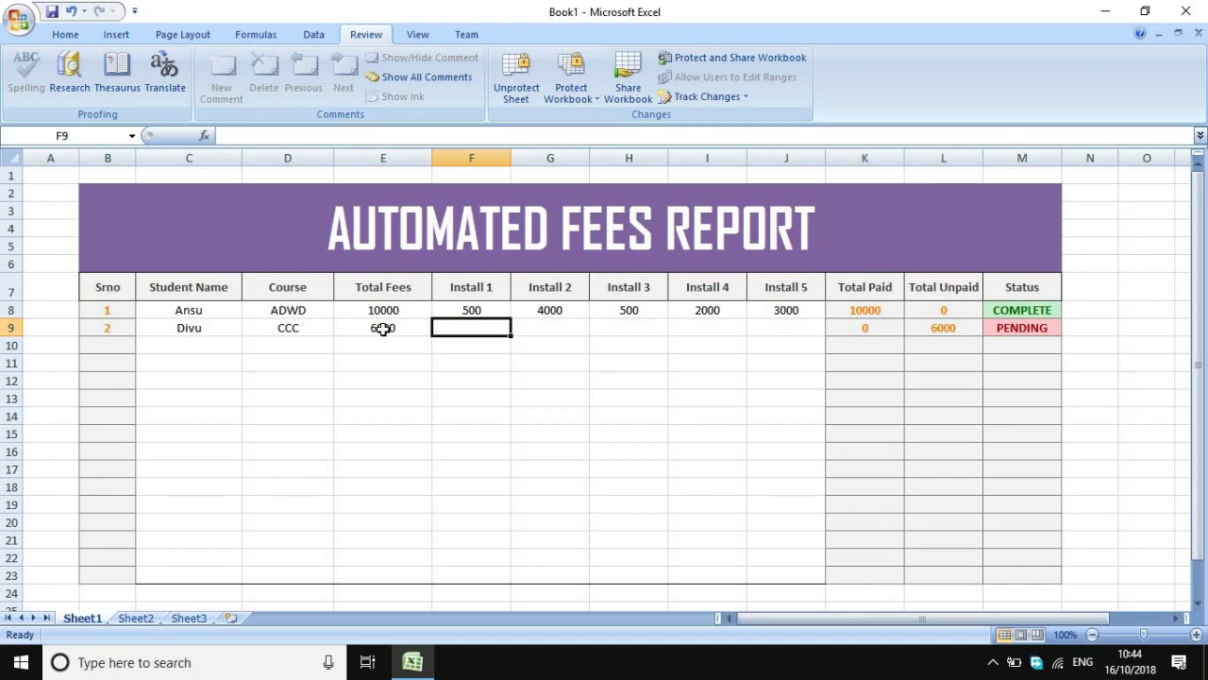
type("25")
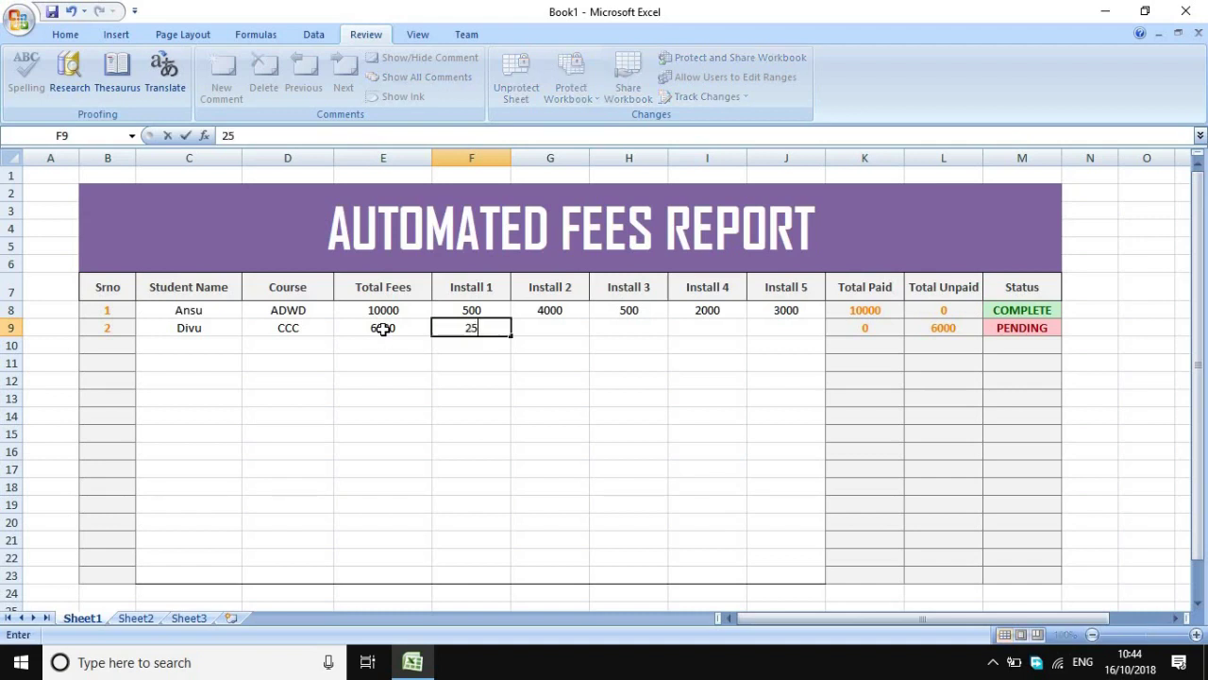
type("00")
key("Tab")
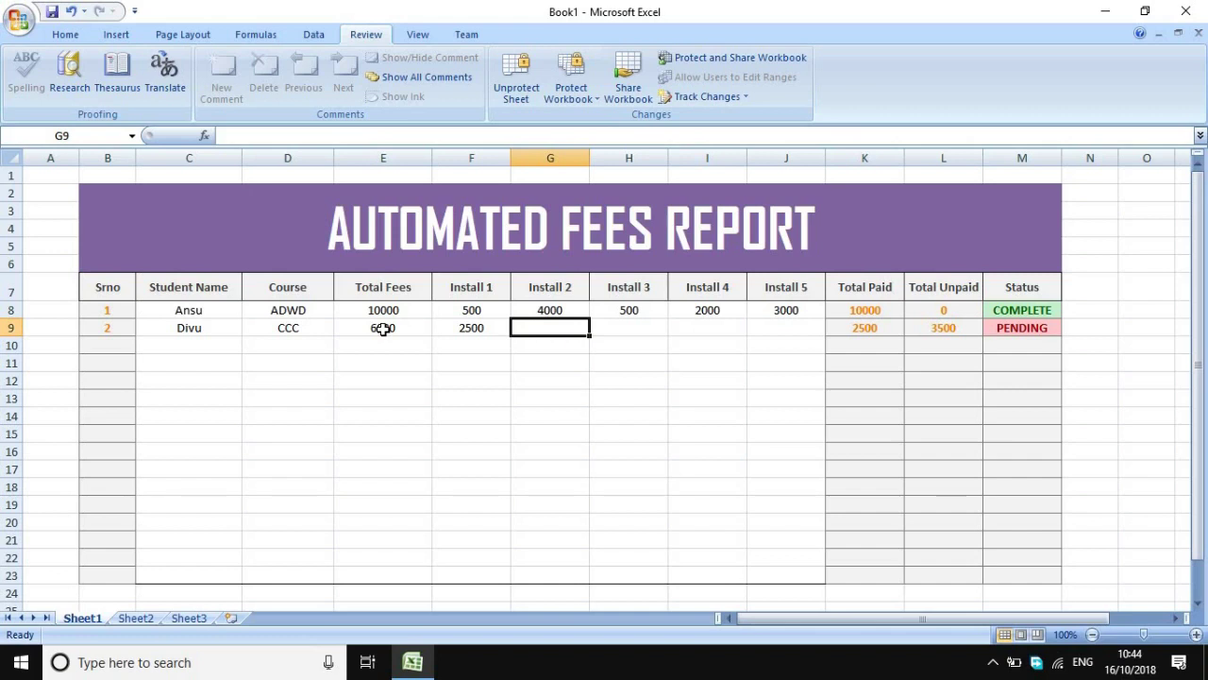
type("2000")
key("Tab")
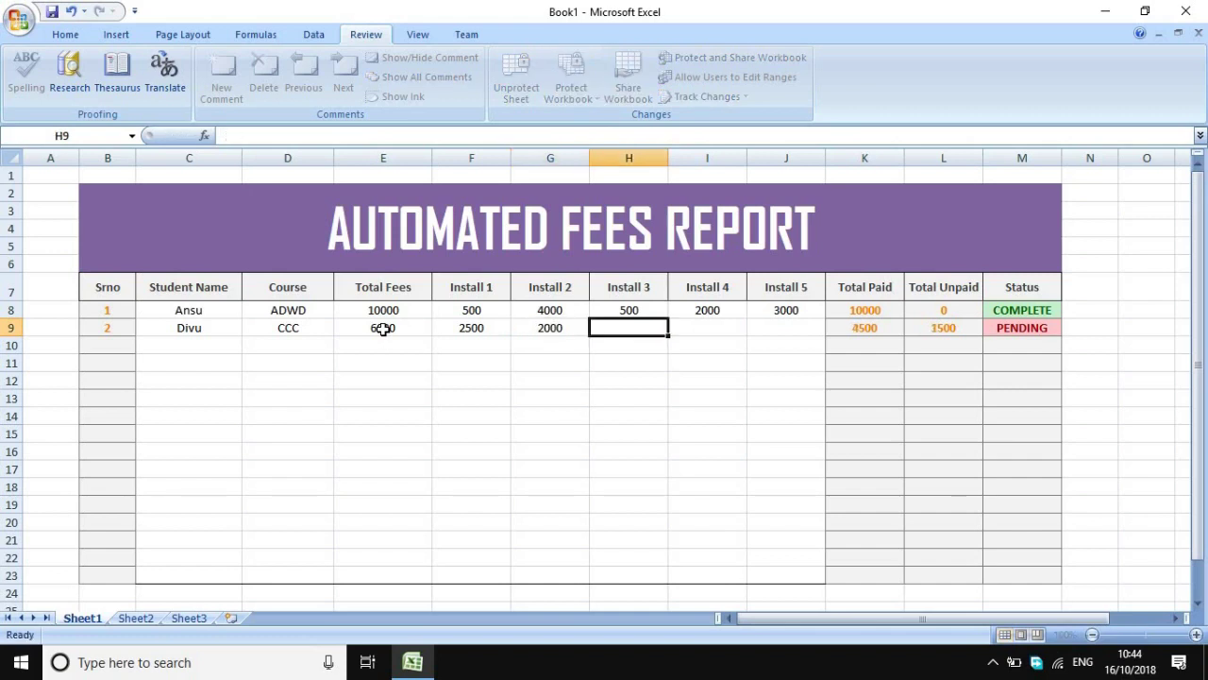
type("1000")
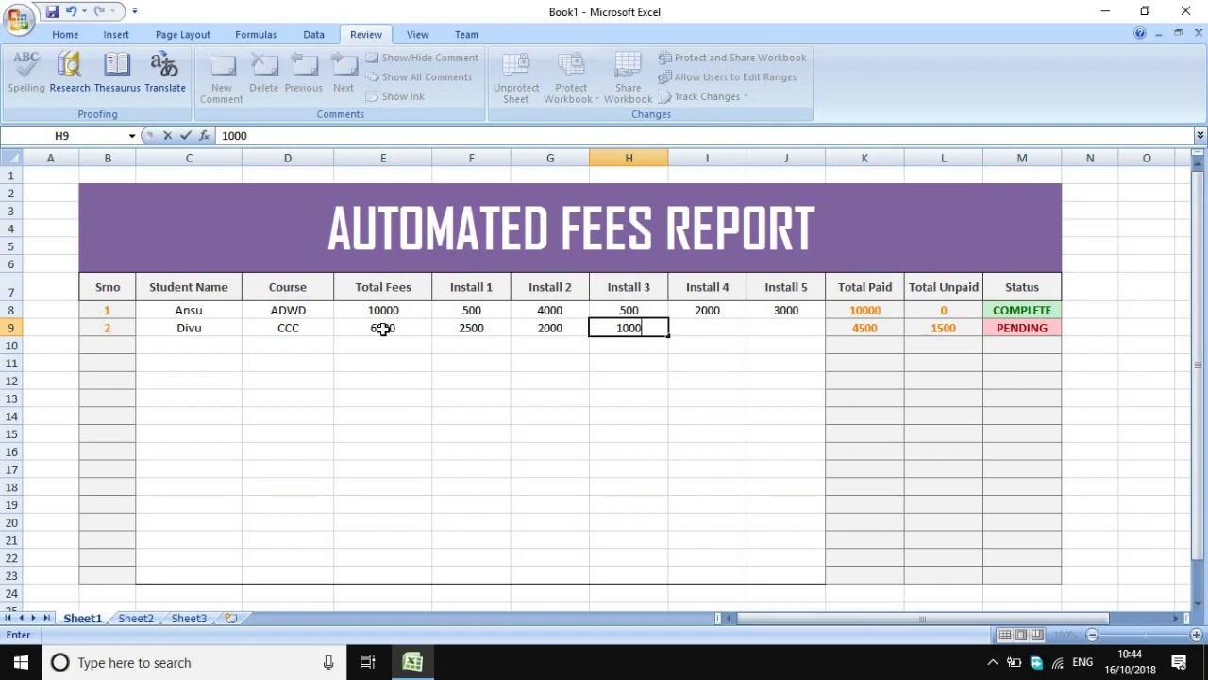
key("Tab")
type("500")
key("Tab")
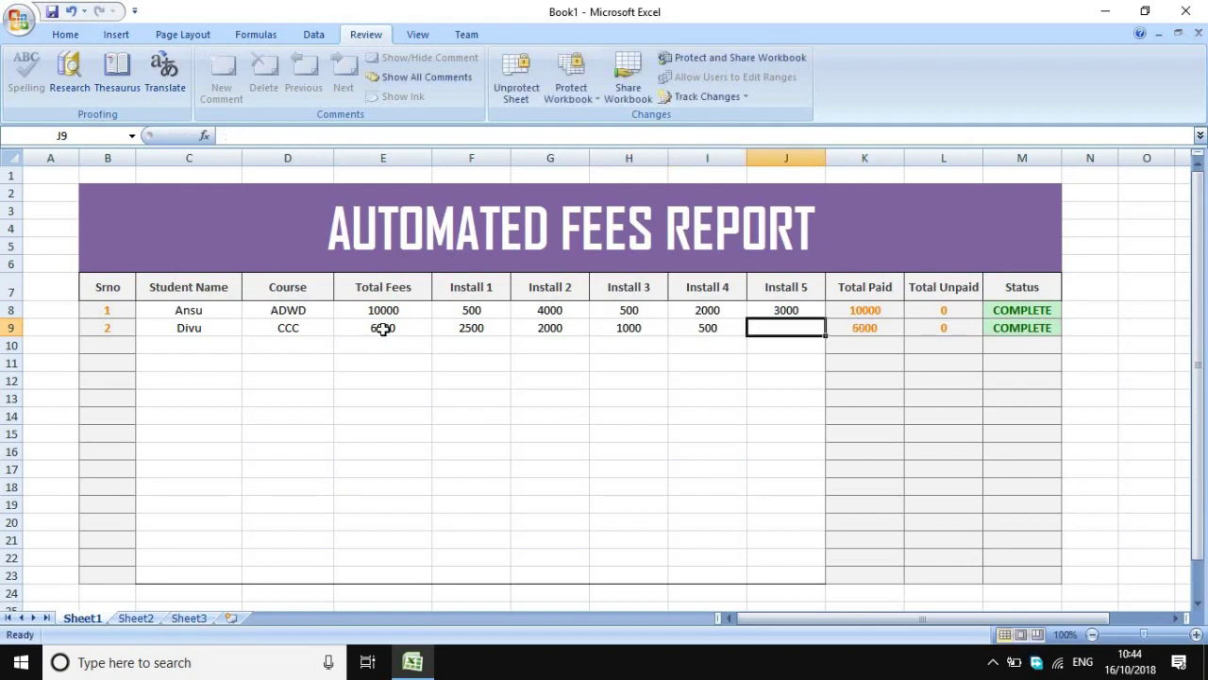